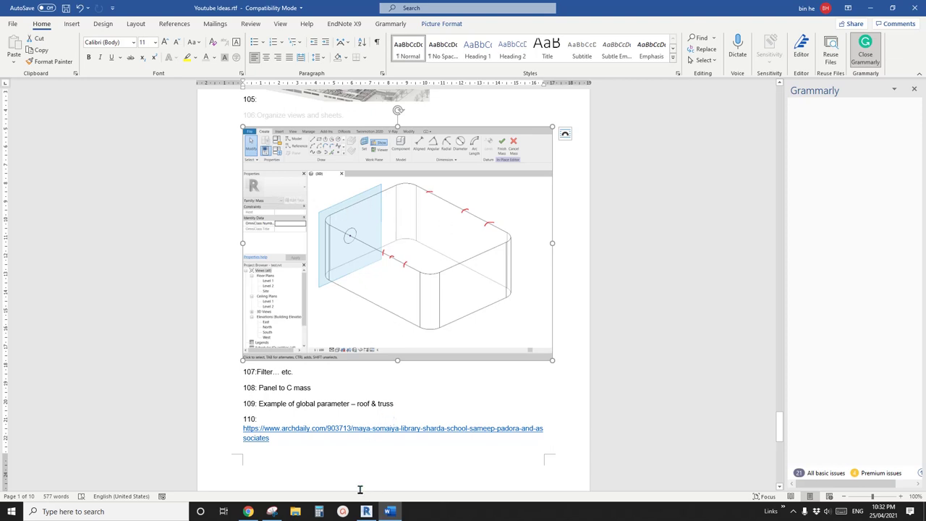
Step: Switch to Chrome and play the preview of the "Revit Tutorial (Day 12) - Rounded Corner Cube" video
{"action": "left_click", "coordinate": [249, 512]}
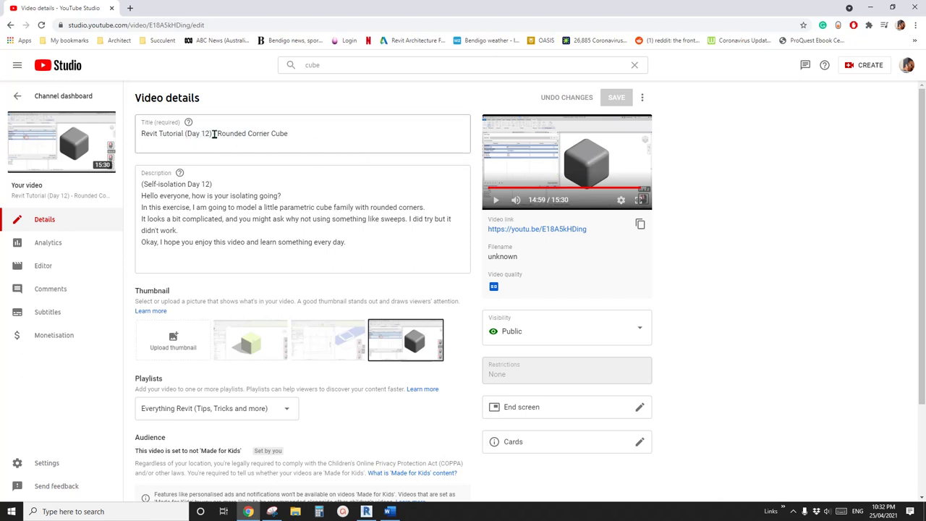
{"action": "left_click", "coordinate": [495, 201]}
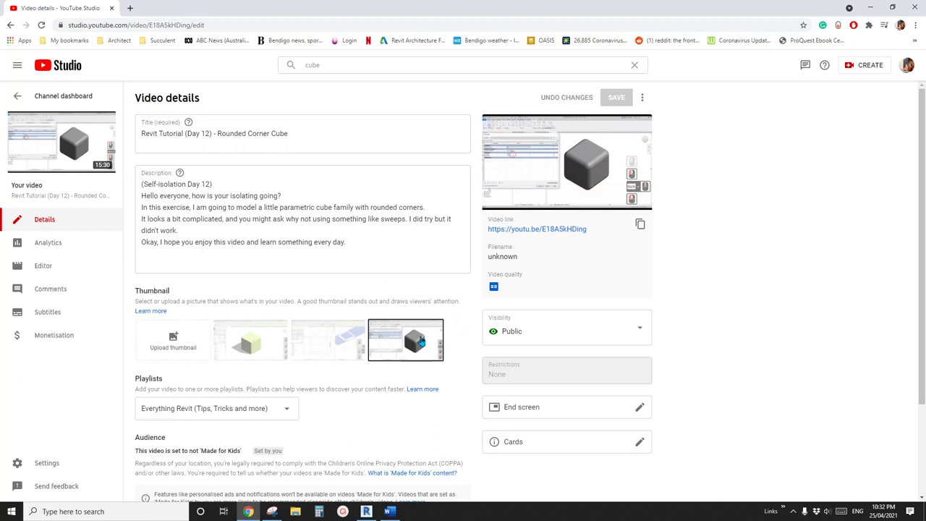
{"action": "mouse_move", "coordinate": [567, 167]}
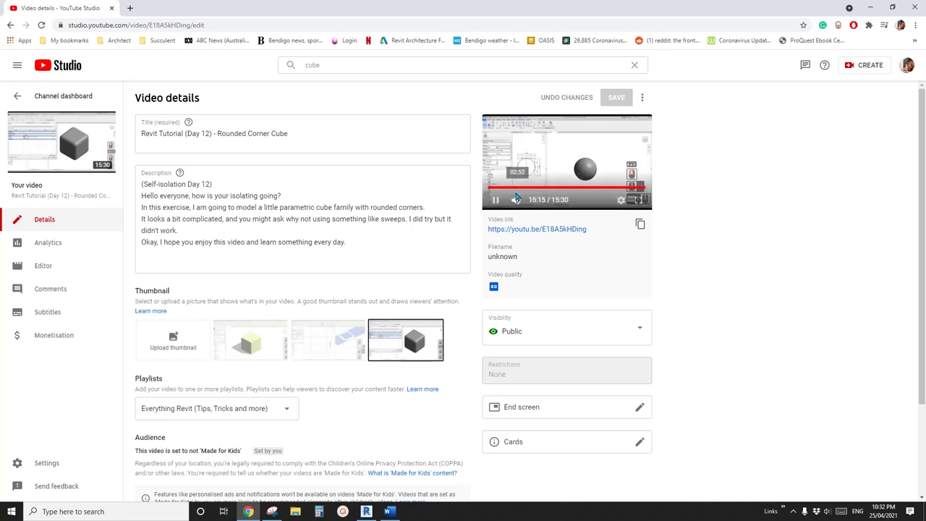
Step: Switch to Revit and create a new family from the Metric Generic Model Adaptive.rft template
{"action": "left_click", "coordinate": [366, 512]}
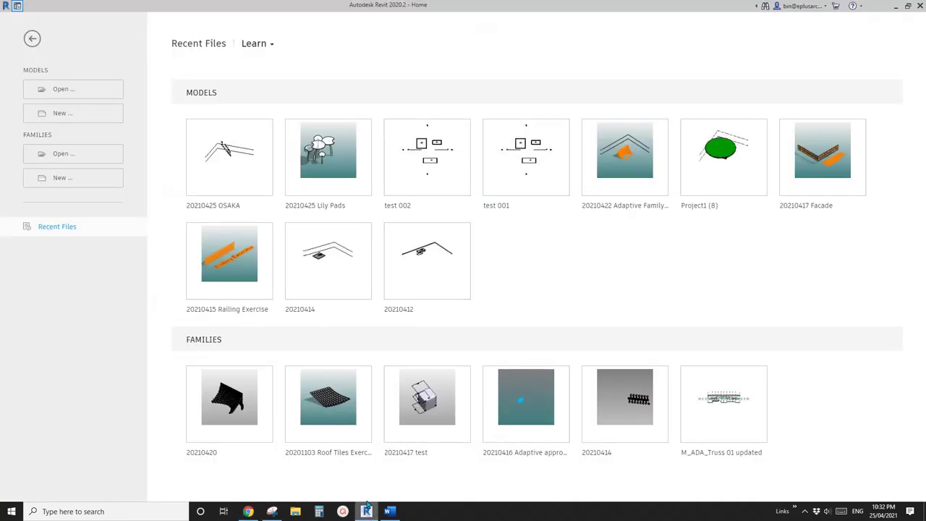
{"action": "left_click", "coordinate": [64, 114]}
{"action": "left_click", "coordinate": [289, 337]}
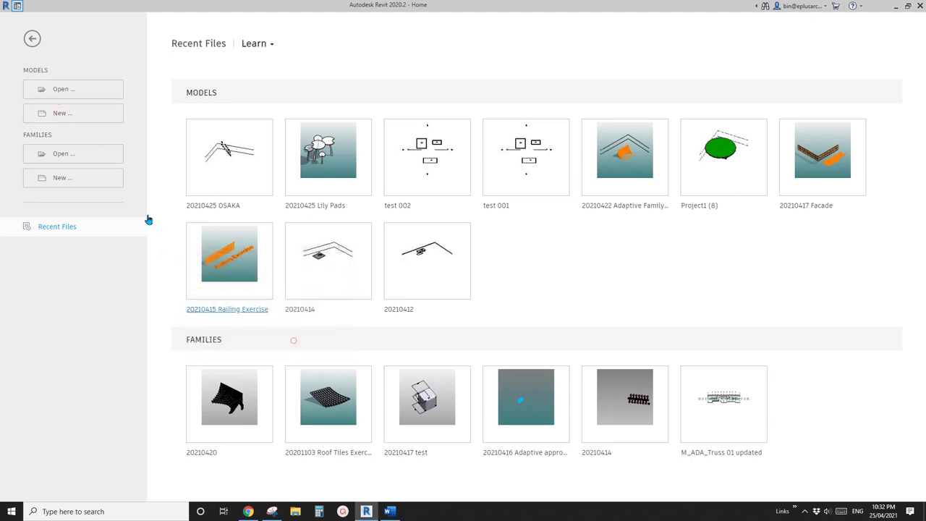
{"action": "left_click", "coordinate": [77, 177]}
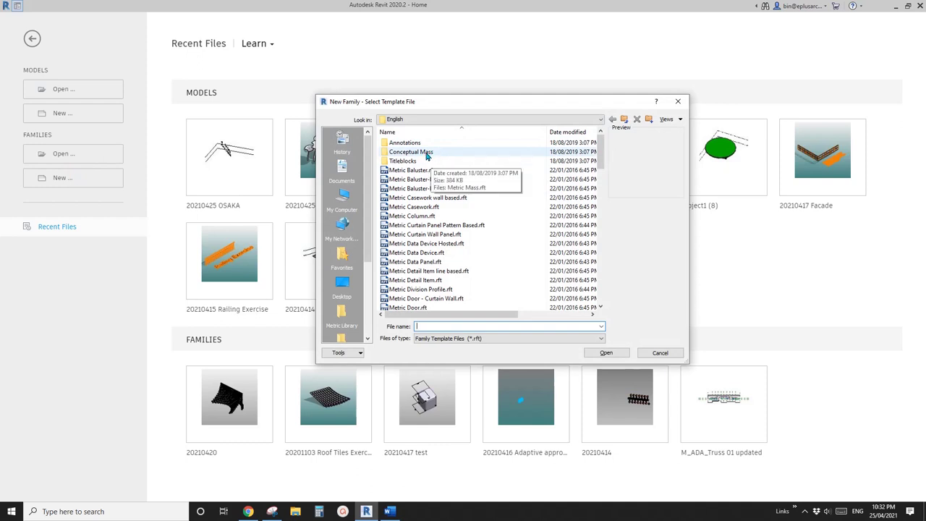
{"action": "left_click_drag", "start_coordinate": [603, 158], "coordinate": [604, 181]}
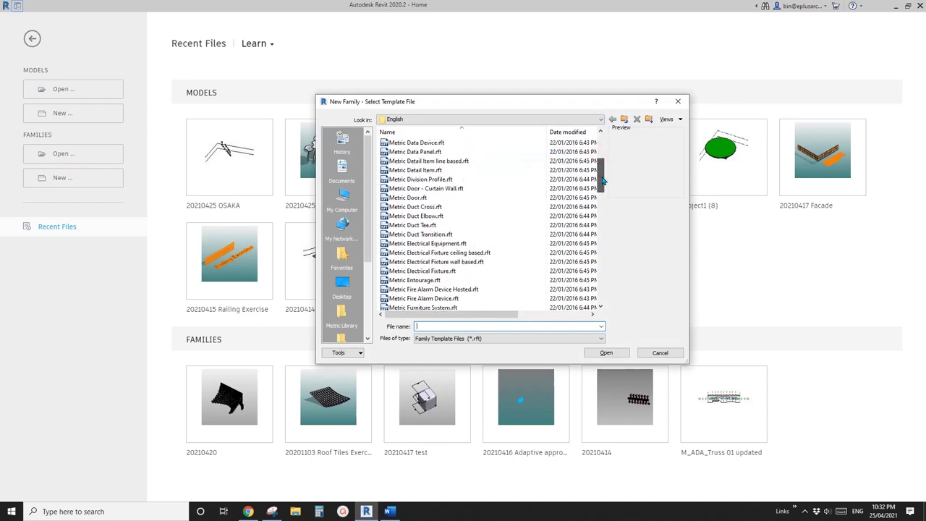
{"action": "scroll", "coordinate": [431, 239], "scroll_direction": "down", "scroll_amount": 5}
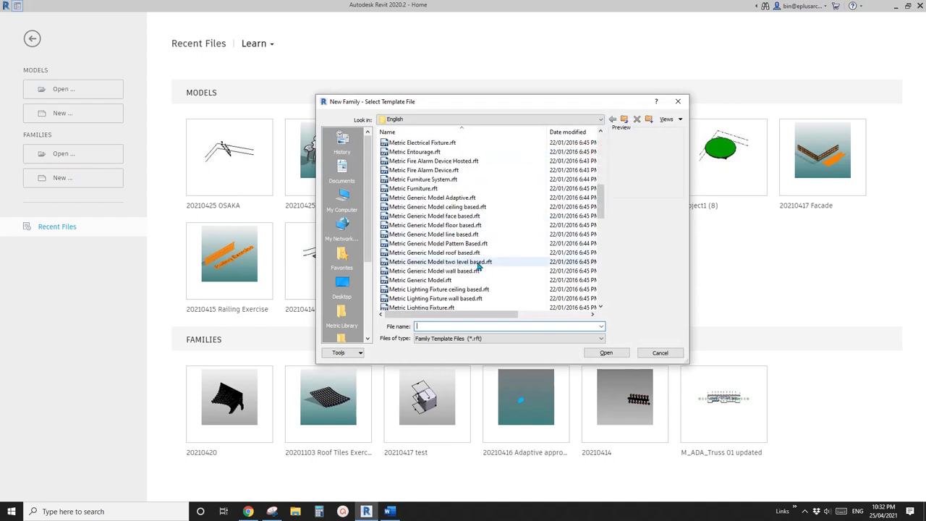
{"action": "left_click", "coordinate": [432, 197]}
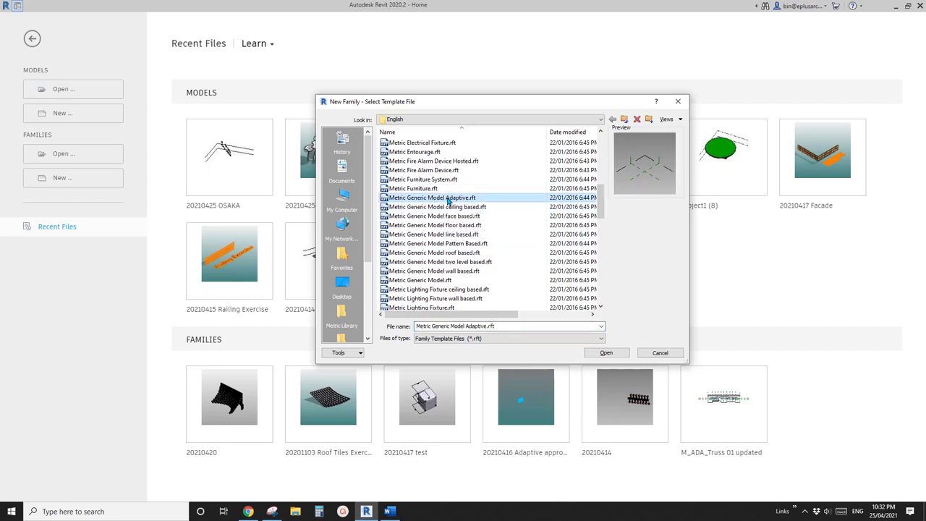
{"action": "left_click", "coordinate": [606, 352]}
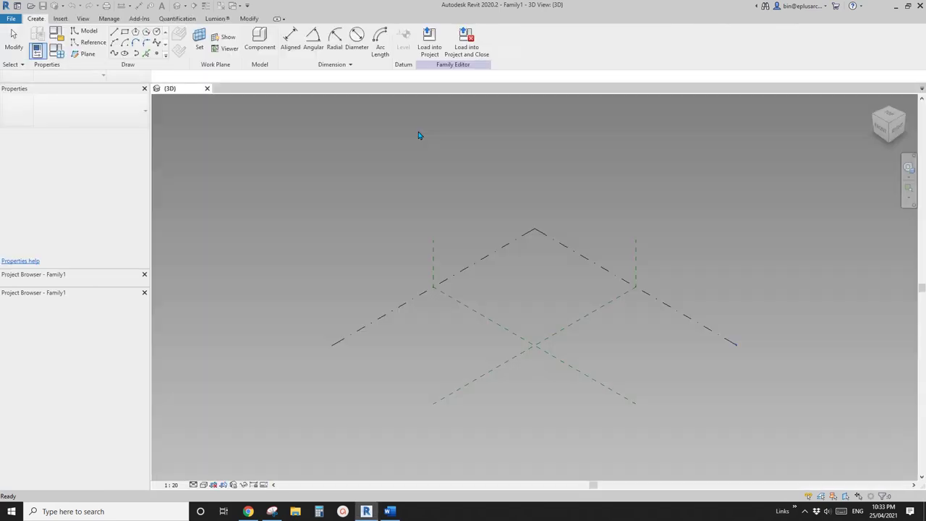
Step: Place a reference point on Ref. Level, about 4827 mm and 3719 mm from the two centre reference planes
{"action": "middle_click_drag", "start_coordinate": [494, 292], "coordinate": [446, 220]}
{"action": "scroll", "coordinate": [505, 268], "scroll_direction": "up", "scroll_amount": 1}
{"action": "middle_click_drag", "start_coordinate": [505, 268], "coordinate": [517, 269]}
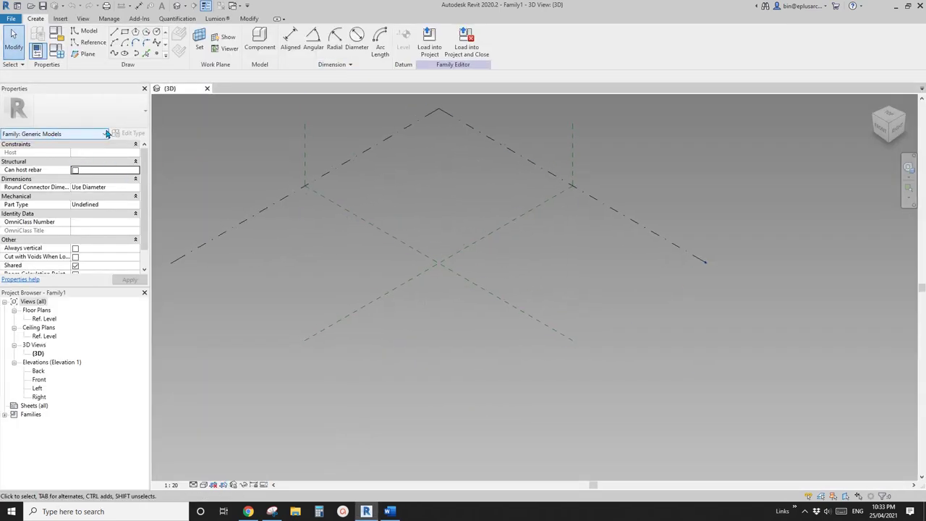
{"action": "middle_click_drag", "start_coordinate": [284, 152], "coordinate": [306, 213]}
{"action": "scroll", "coordinate": [315, 209], "scroll_direction": "up", "scroll_amount": 1}
{"action": "scroll", "coordinate": [431, 282], "scroll_direction": "up", "scroll_amount": 1}
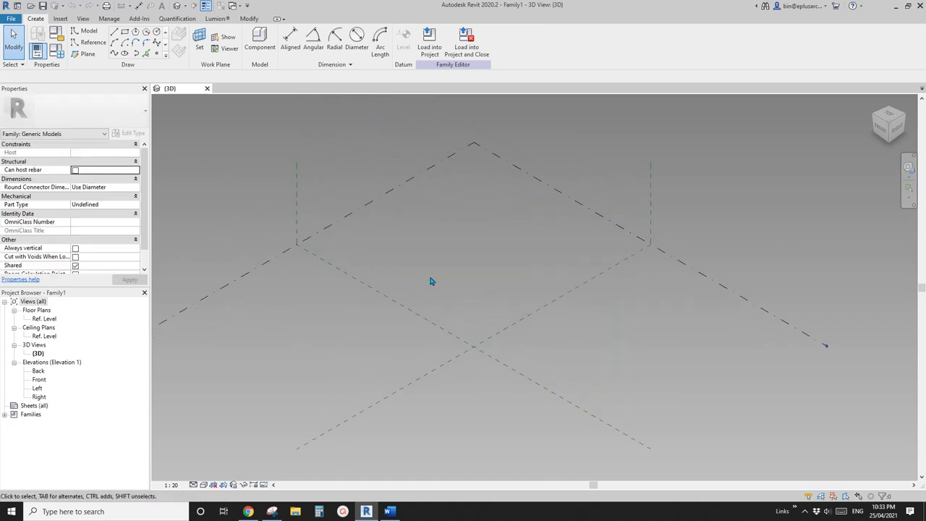
{"action": "middle_click_drag", "start_coordinate": [397, 233], "coordinate": [355, 221]}
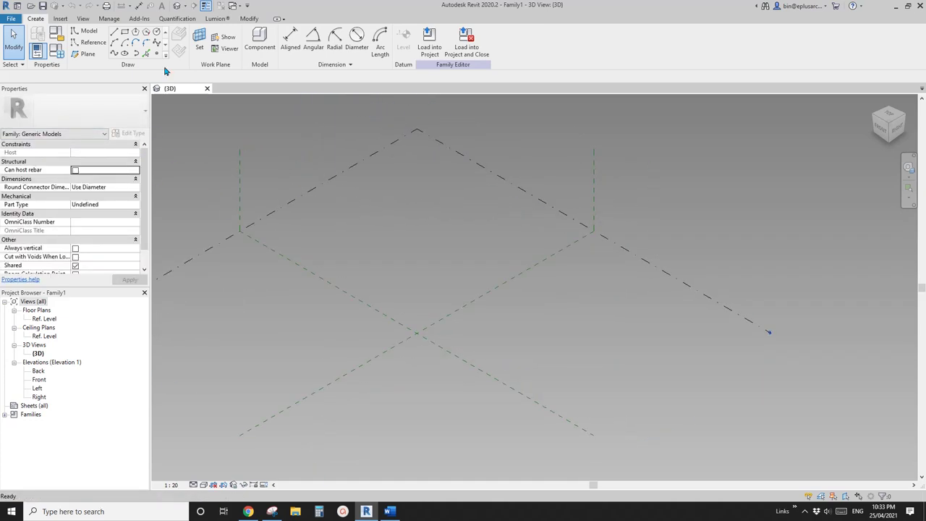
{"action": "scroll", "coordinate": [416, 243], "scroll_direction": "up", "scroll_amount": 1}
{"action": "middle_click_drag", "start_coordinate": [415, 244], "coordinate": [437, 225]}
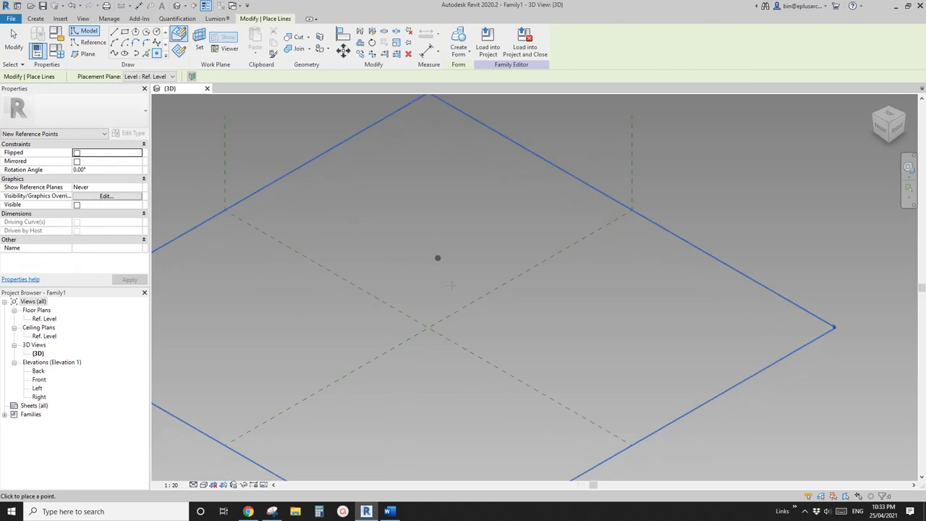
{"action": "left_click", "coordinate": [443, 262]}
{"action": "scroll", "coordinate": [498, 263], "scroll_direction": "up", "scroll_amount": 2}
{"action": "key", "text": "Escape"}
Step: Convert the placed reference point into an adaptive point
{"action": "left_click", "coordinate": [464, 273]}
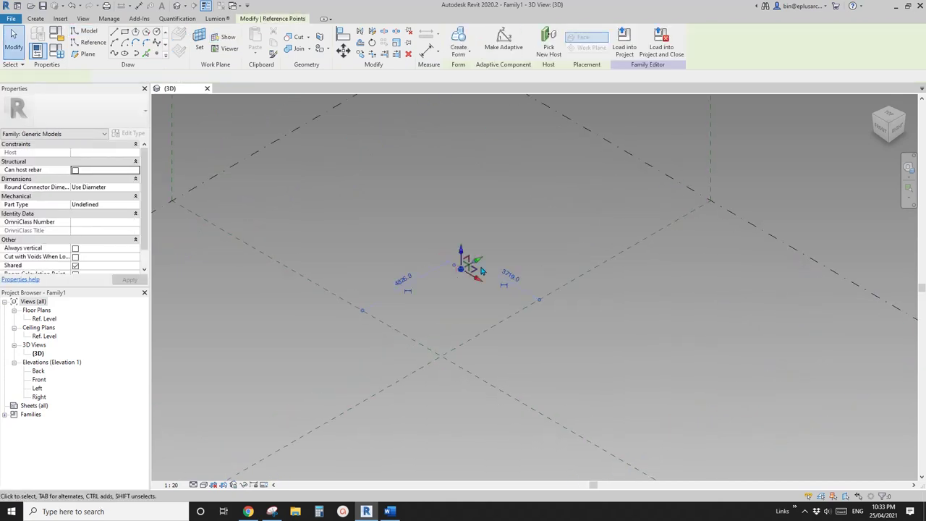
{"action": "left_click", "coordinate": [506, 46]}
{"action": "middle_click_drag", "start_coordinate": [466, 278], "coordinate": [462, 284]}
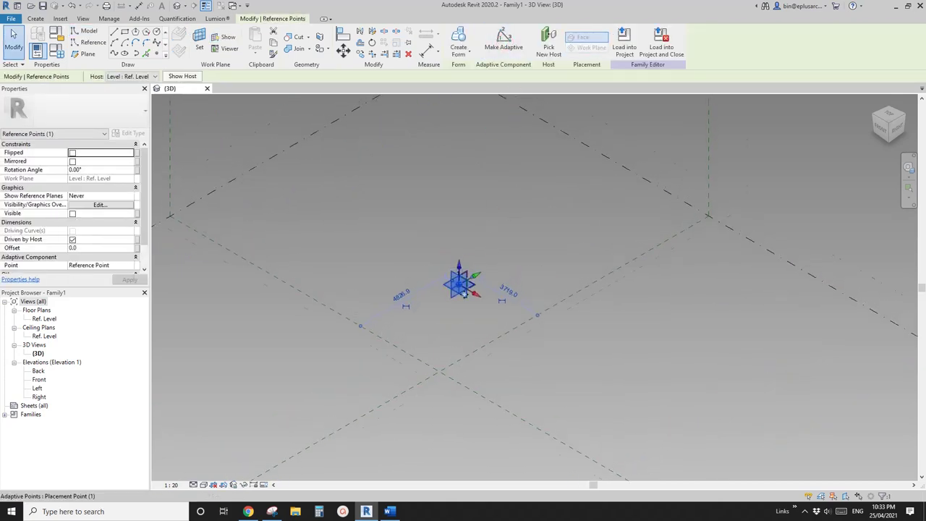
{"action": "key", "text": "Escape"}
Step: Move the adaptive point freely to a slightly different place near the centre reference planes
{"action": "scroll", "coordinate": [468, 290], "scroll_direction": "up", "scroll_amount": 2}
{"action": "left_click", "coordinate": [454, 281]}
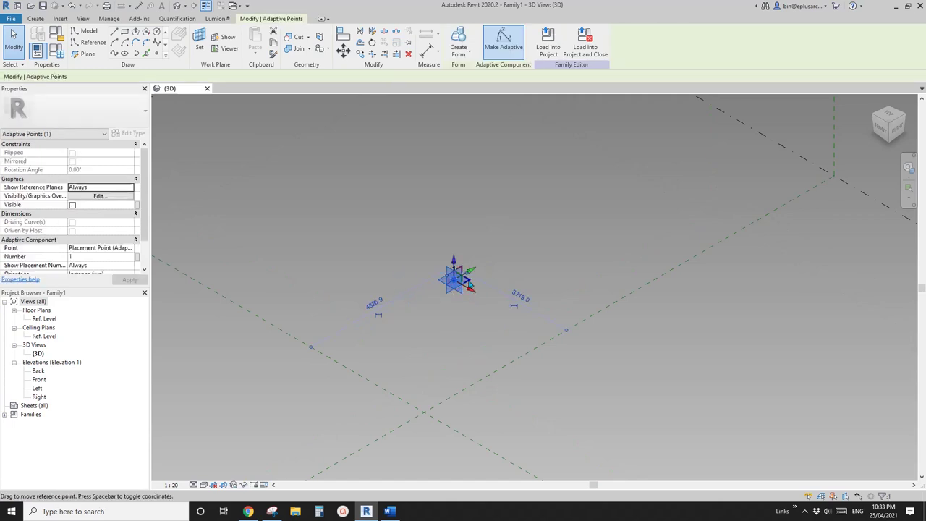
{"action": "left_click_drag", "start_coordinate": [455, 281], "coordinate": [311, 290]}
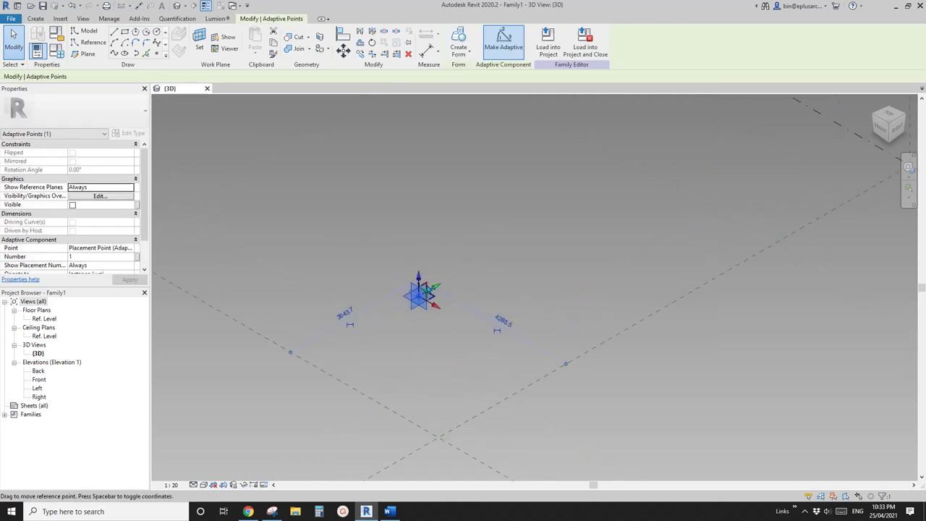
{"action": "left_click", "coordinate": [258, 164]}
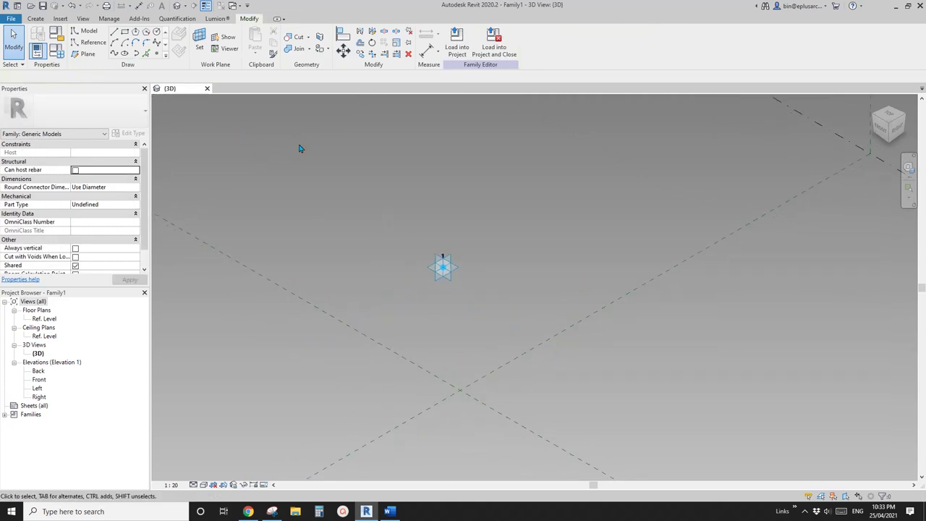
Step: Sketch a reference-line rectangle about 4400 by 2900 mm around the adaptive point, hosted on the point's horizontal plane
{"action": "left_click", "coordinate": [89, 42]}
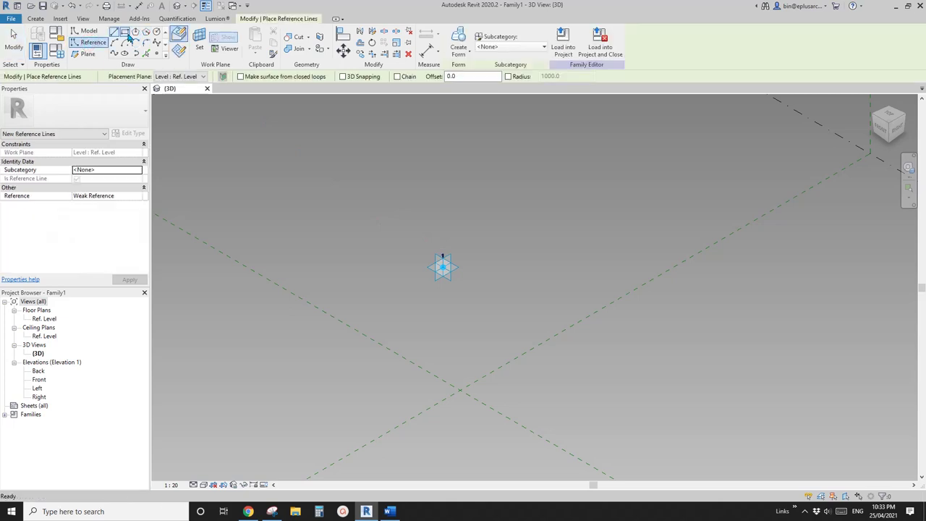
{"action": "left_click", "coordinate": [125, 33]}
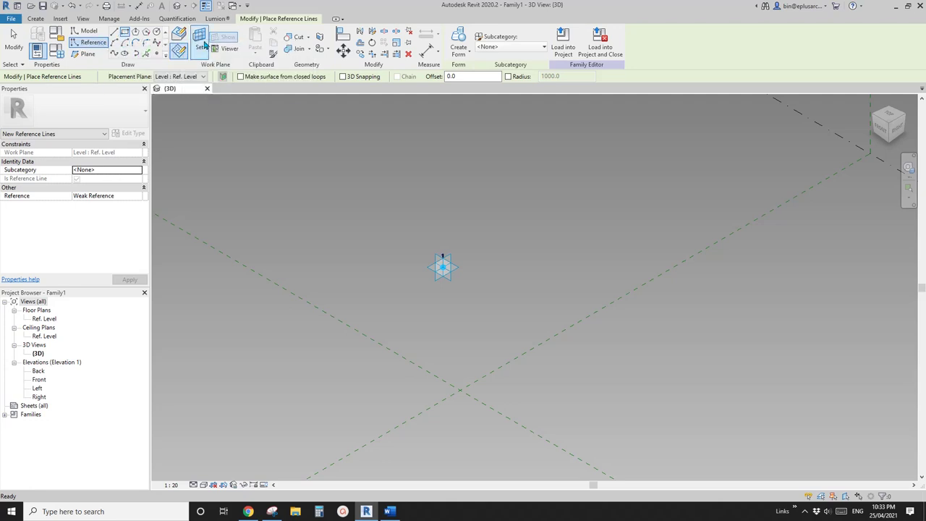
{"action": "key", "text": "Escape"}
{"action": "left_click", "coordinate": [460, 268]}
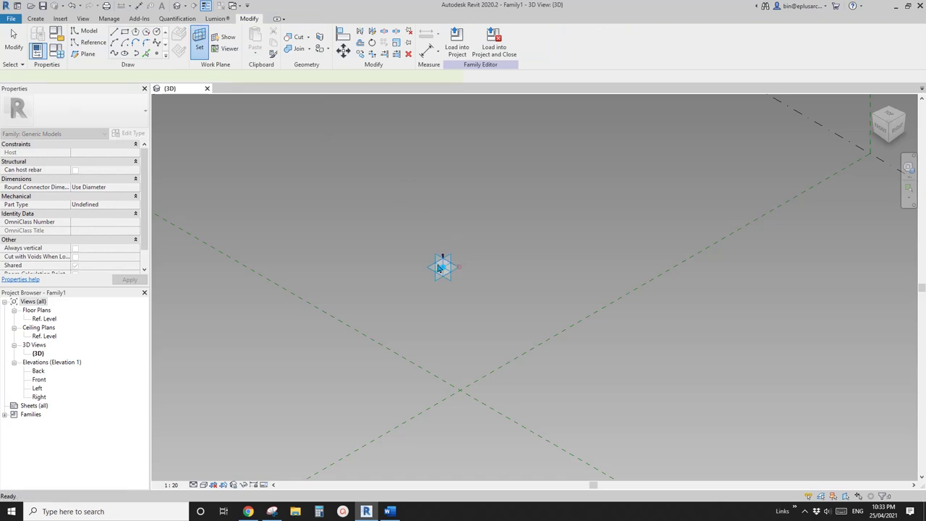
{"action": "key", "text": "Return"}
{"action": "left_click", "coordinate": [428, 217]}
{"action": "left_click", "coordinate": [463, 333]}
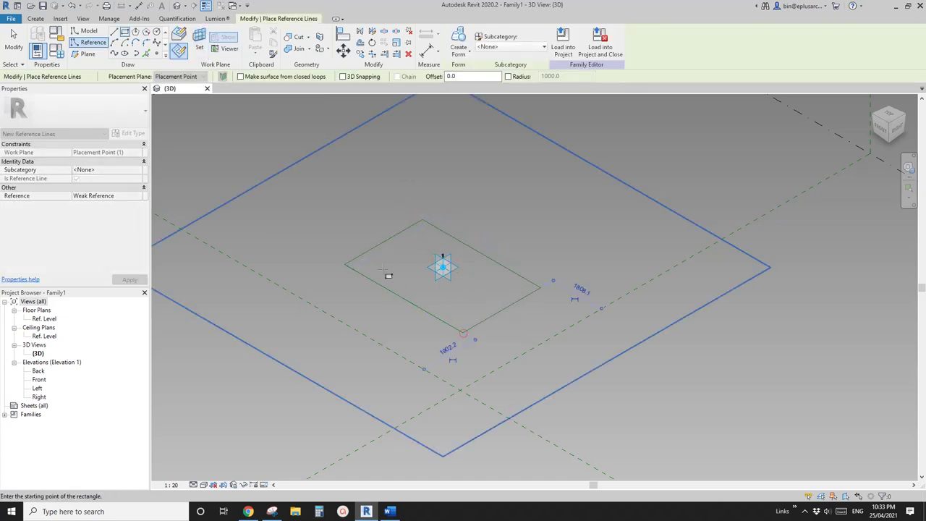
{"action": "middle_click_drag", "start_coordinate": [473, 283], "coordinate": [469, 286]}
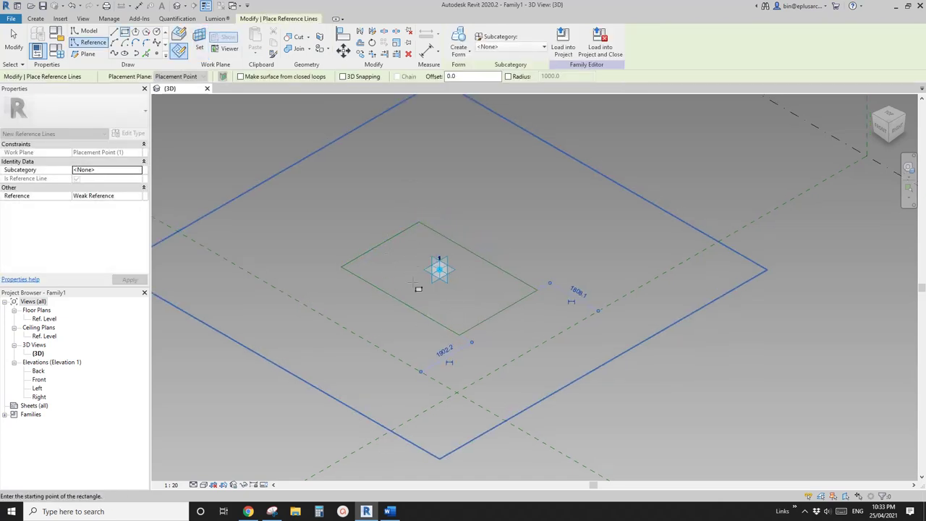
{"action": "scroll", "coordinate": [463, 296], "scroll_direction": "up", "scroll_amount": 3}
{"action": "key", "text": "Escape"}
{"action": "key", "text": "Escape"}
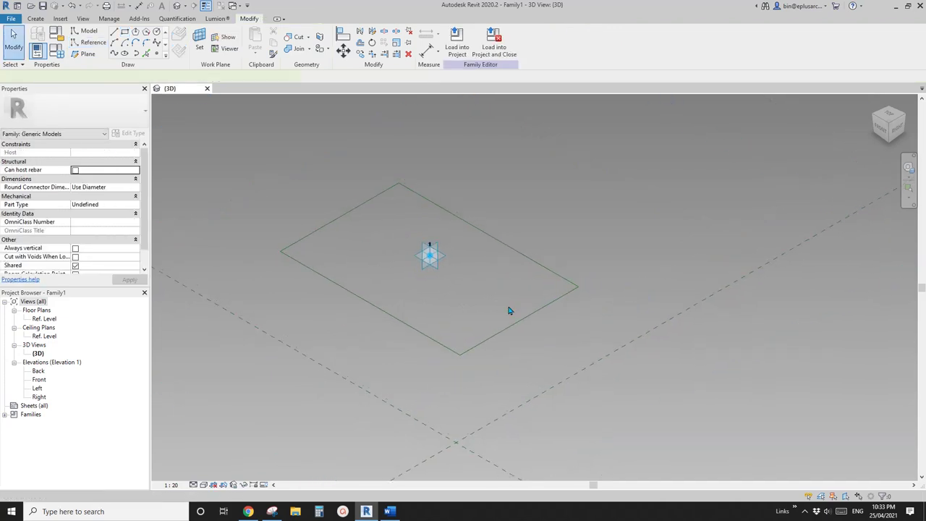
Step: Add aligned dimensions from the adaptive point to each of the rectangle's two short edges
{"action": "key", "text": "d"}
{"action": "key", "text": "i"}
{"action": "left_click", "coordinate": [524, 319]}
{"action": "left_click", "coordinate": [430, 255]}
{"action": "middle_click_drag", "start_coordinate": [494, 239], "coordinate": [490, 267]}
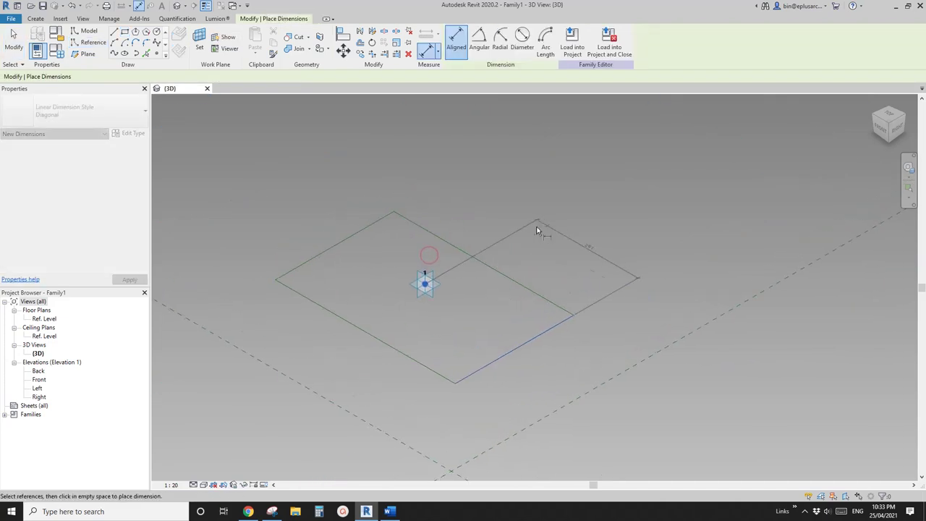
{"action": "left_click", "coordinate": [566, 210]}
{"action": "left_click", "coordinate": [378, 223]}
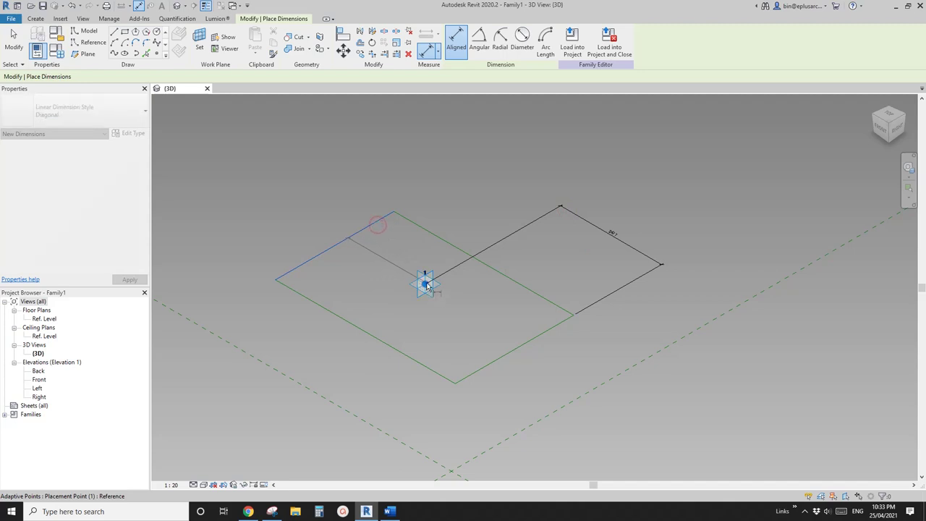
{"action": "left_click", "coordinate": [427, 285]}
{"action": "left_click", "coordinate": [511, 194]}
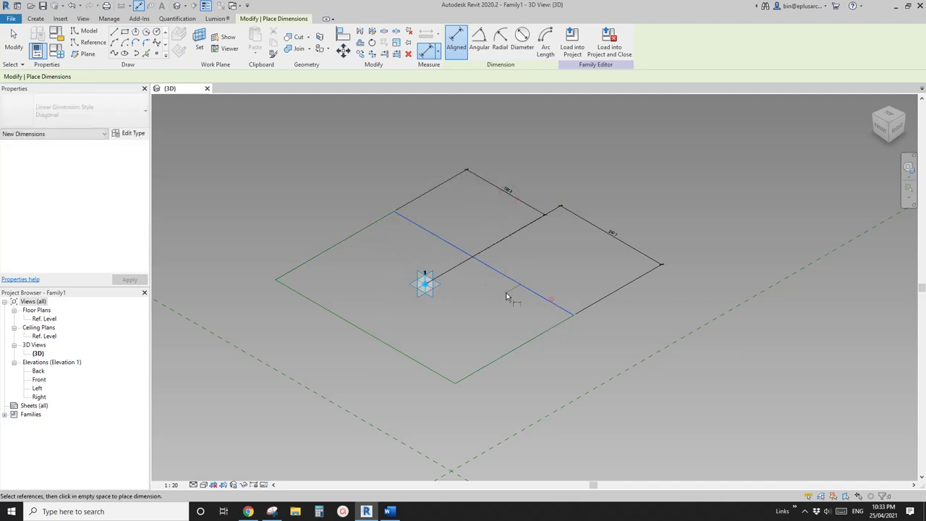
Step: Add aligned dimensions from the adaptive point to each of the rectangle's two long edges
{"action": "left_click", "coordinate": [551, 298]}
{"action": "left_click", "coordinate": [554, 365]}
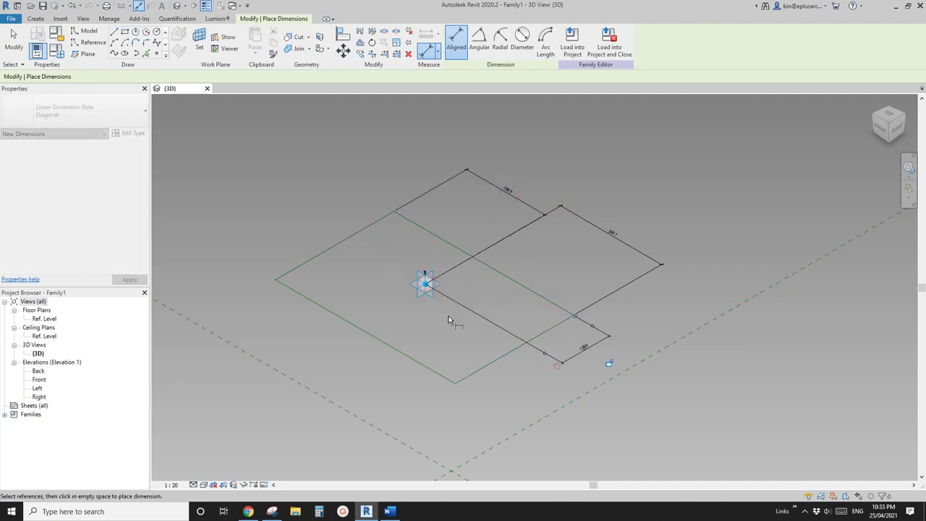
{"action": "left_click", "coordinate": [398, 348]}
{"action": "left_click", "coordinate": [425, 283]}
{"action": "left_click", "coordinate": [502, 379]}
Step: Set the 3D view's scale to 1:50 after trying 1:100, and end dimensioning
{"action": "left_click", "coordinate": [172, 485]}
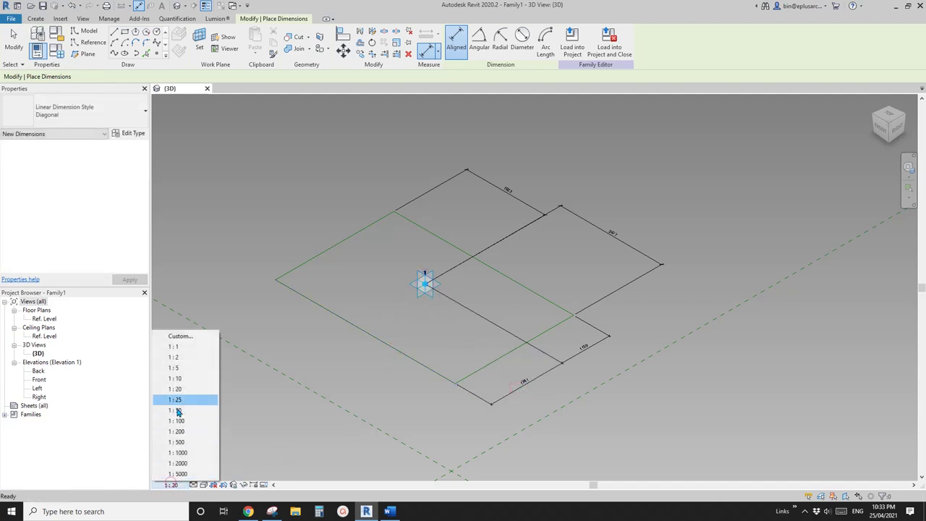
{"action": "left_click", "coordinate": [179, 422]}
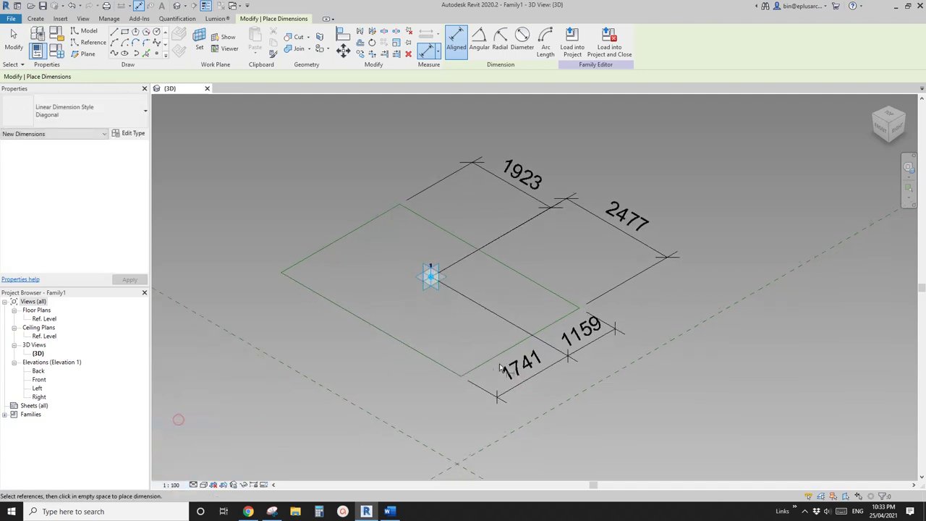
{"action": "left_click", "coordinate": [171, 485]}
{"action": "left_click", "coordinate": [175, 410]}
{"action": "key", "text": "Escape"}
{"action": "key", "text": "Escape"}
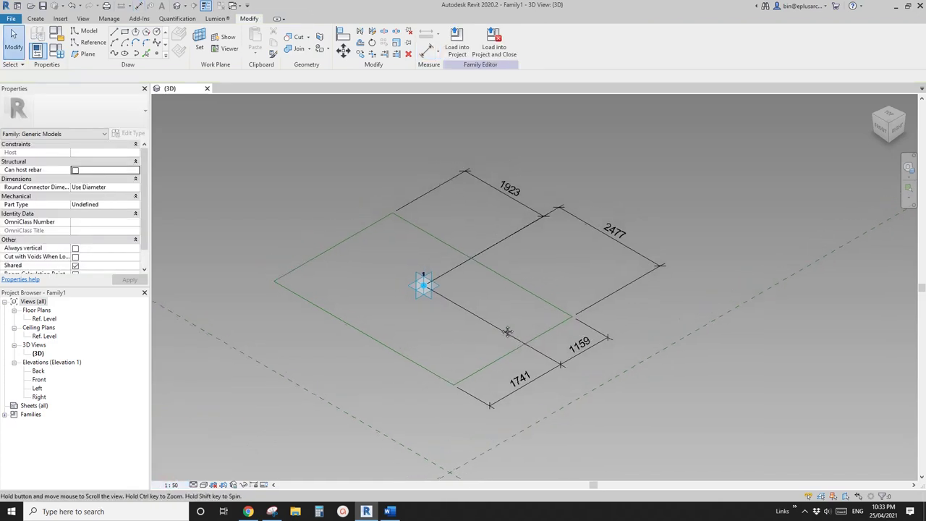
Step: Label both dimensions to the rectangle's short edges with a new instance parameter named HW1
{"action": "left_click", "coordinate": [516, 217]}
{"action": "left_click", "coordinate": [583, 211], "text": "ctrl"}
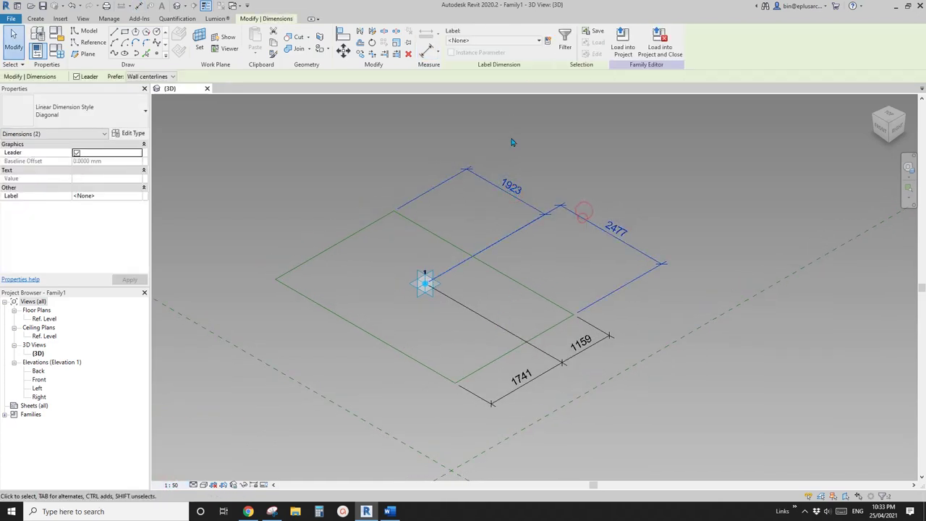
{"action": "left_click", "coordinate": [550, 41]}
{"action": "type", "text": "w"}
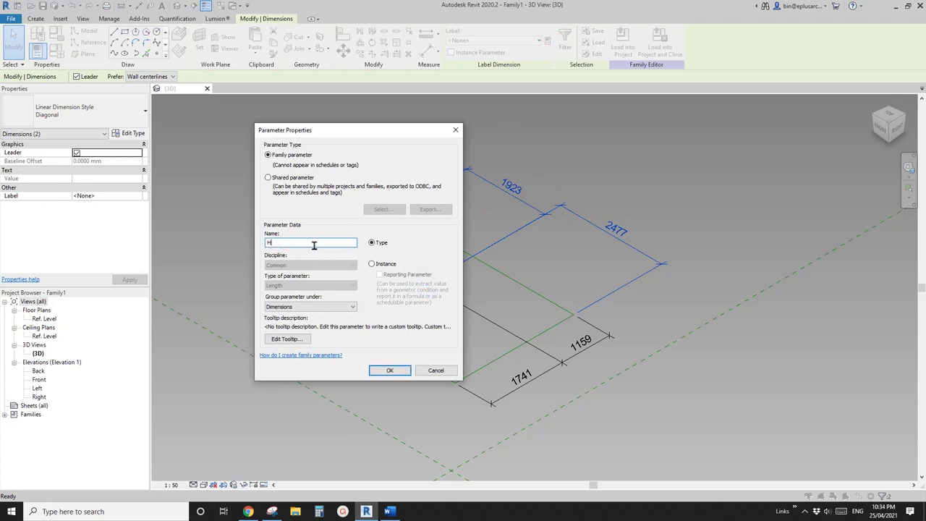
{"action": "left_click", "coordinate": [370, 264]}
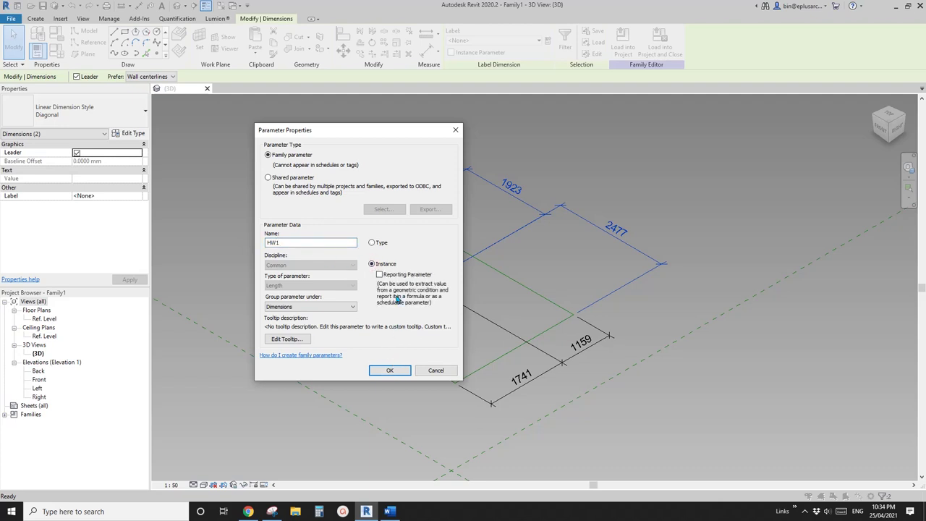
{"action": "left_click", "coordinate": [389, 369]}
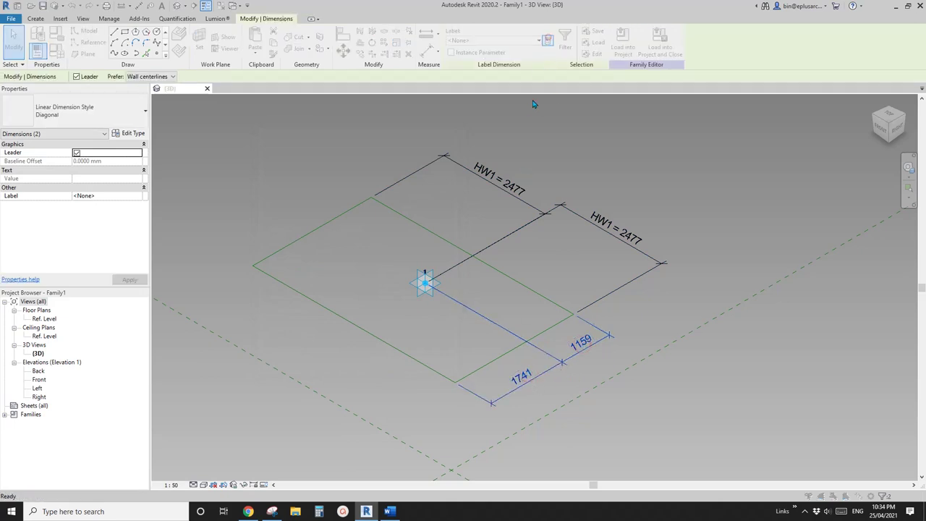
Step: Label both dimensions to the rectangle's long edges with a new instance parameter named HW2
{"action": "left_click", "coordinate": [548, 40]}
{"action": "type", "text": "HW2"}
{"action": "left_click", "coordinate": [372, 264]}
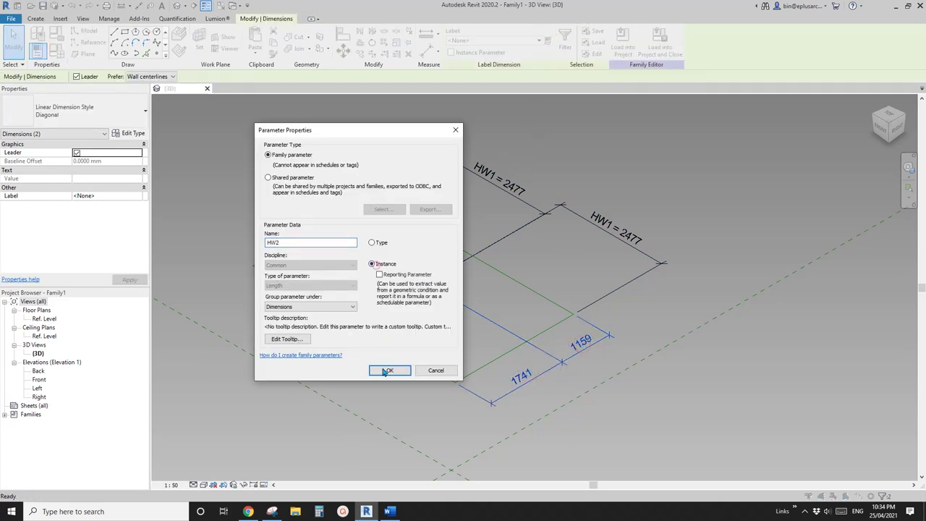
{"action": "left_click", "coordinate": [389, 370]}
{"action": "left_click", "coordinate": [273, 162]}
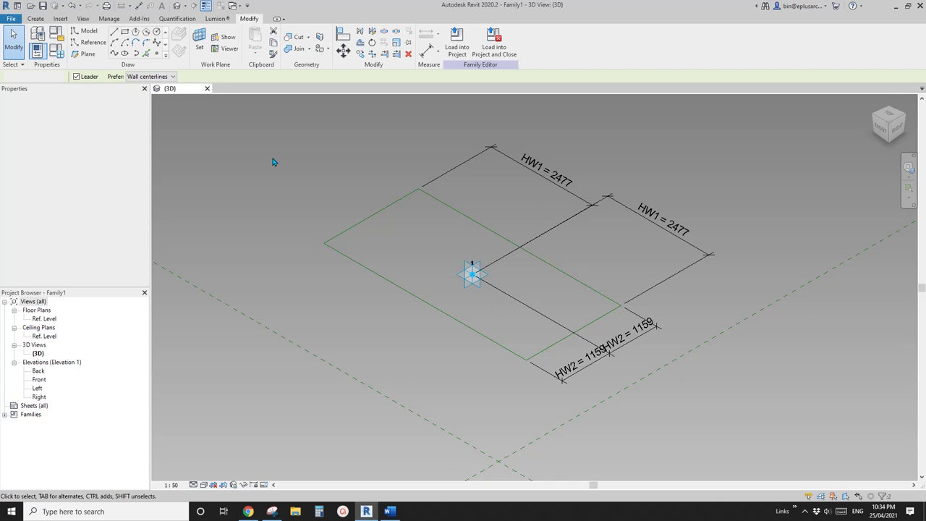
Step: Add an instance length parameter named W1, grouped under Dimensions, to the family types
{"action": "left_click", "coordinate": [55, 50]}
{"action": "left_click_drag", "start_coordinate": [585, 126], "coordinate": [191, 88]}
{"action": "left_click", "coordinate": [137, 309]}
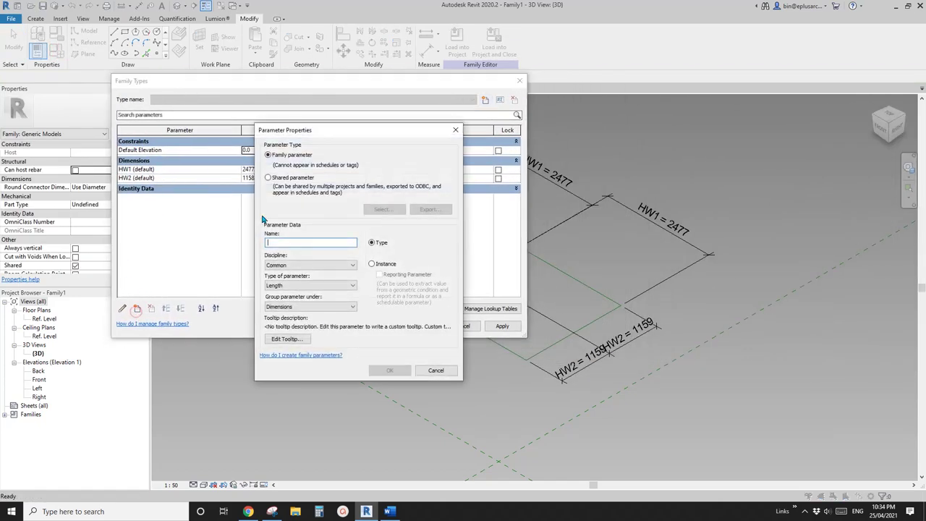
{"action": "type", "text": "W1"}
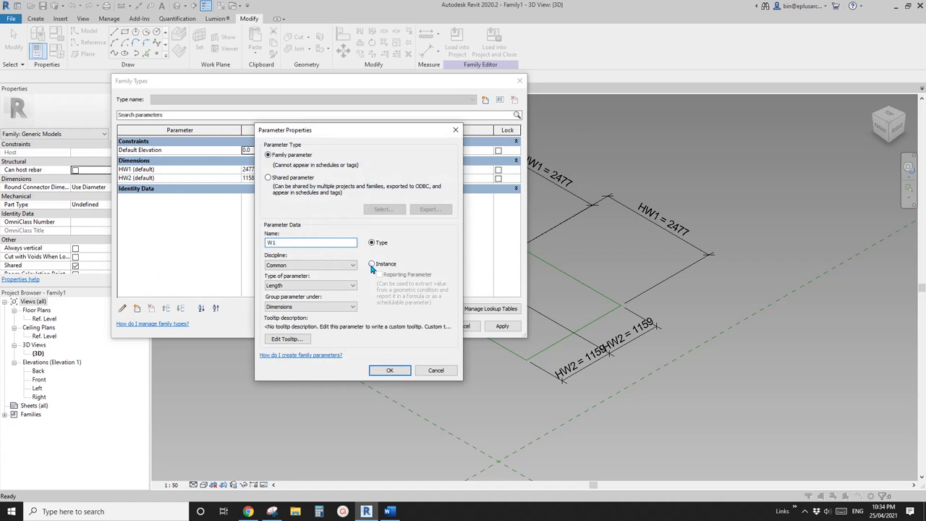
{"action": "left_click", "coordinate": [372, 265]}
{"action": "left_click", "coordinate": [391, 370]}
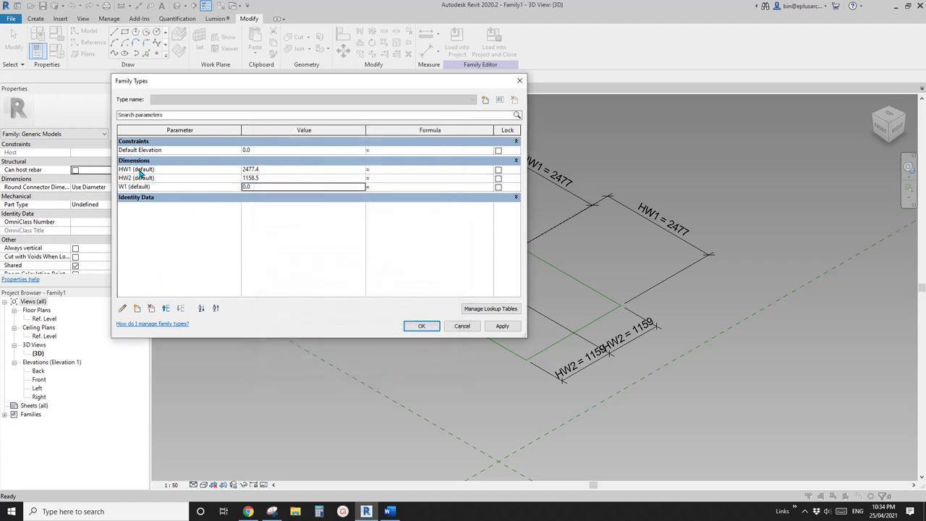
Step: Set the formula of HW1 to W1 / 2 and group that parameter under Other
{"action": "left_click", "coordinate": [389, 170]}
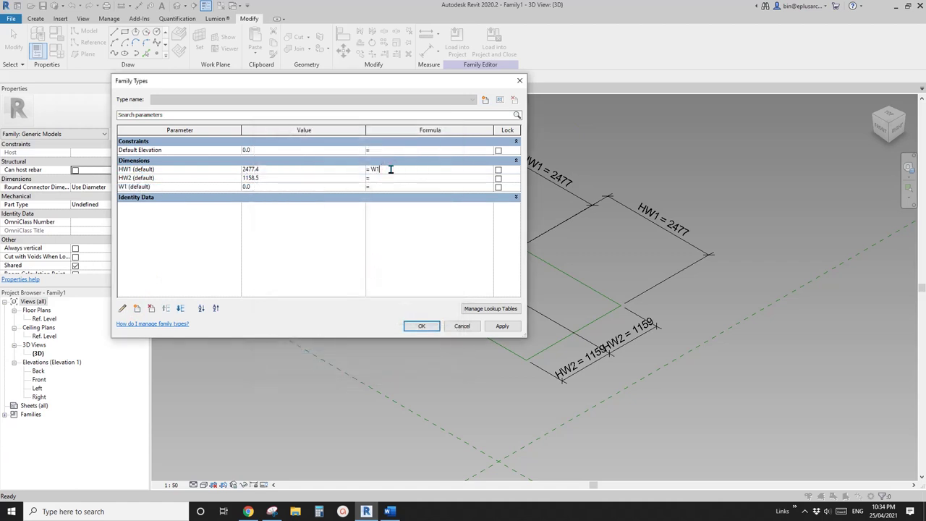
{"action": "left_click", "coordinate": [343, 223]}
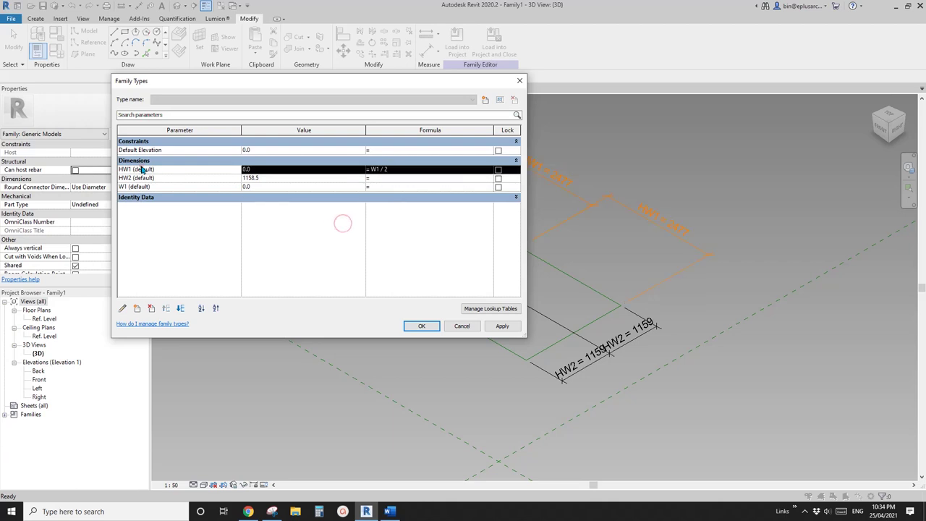
{"action": "left_click", "coordinate": [123, 308]}
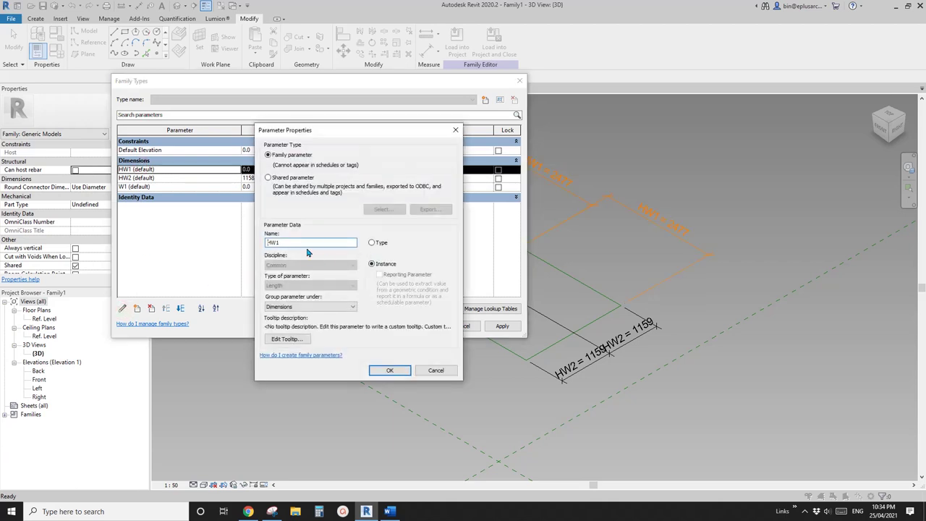
{"action": "left_click", "coordinate": [308, 306]}
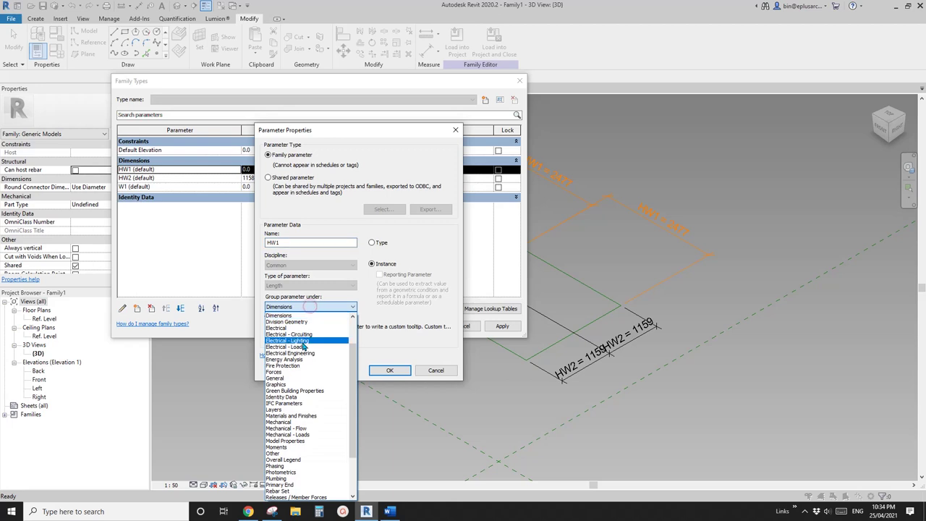
{"action": "left_click", "coordinate": [276, 453]}
{"action": "left_click", "coordinate": [390, 370]}
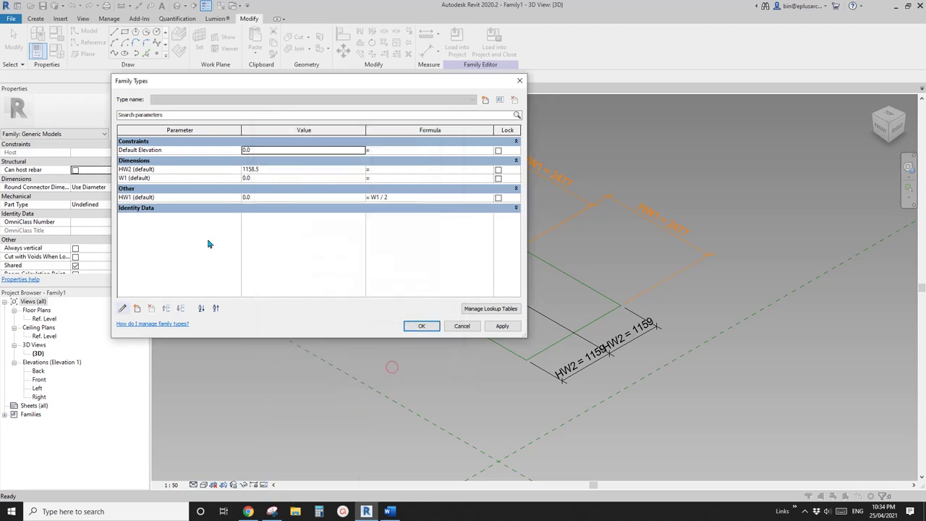
Step: Add an instance length parameter named W2, grouped under Dimensions, to the family types
{"action": "left_click", "coordinate": [136, 309]}
{"action": "type", "text": "W2"}
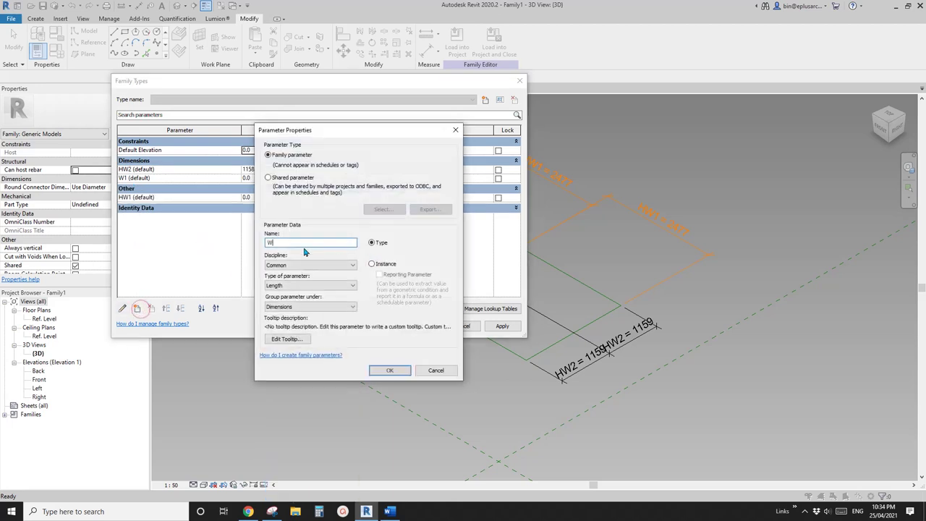
{"action": "left_click", "coordinate": [371, 264]}
{"action": "left_click", "coordinate": [390, 370]}
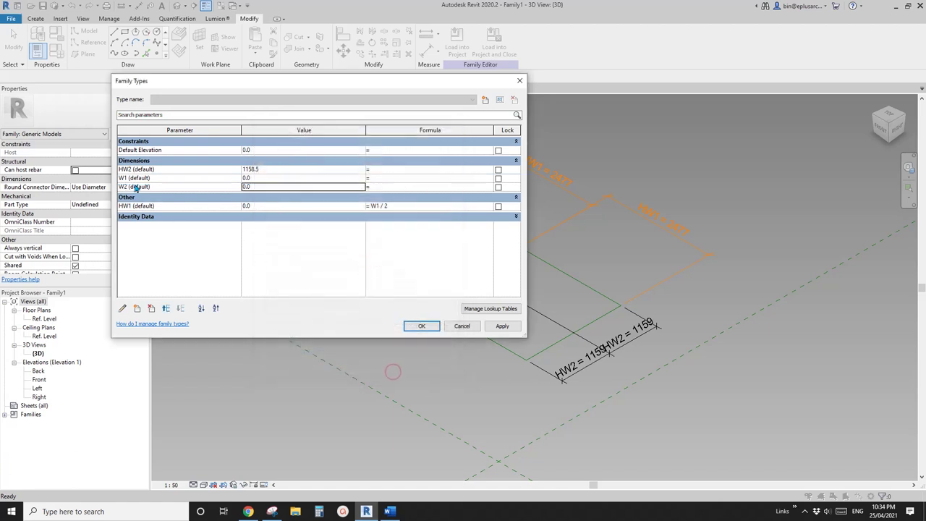
Step: Set the formula of HW2 to W2 / 2 and group that parameter under Other
{"action": "left_click", "coordinate": [400, 170]}
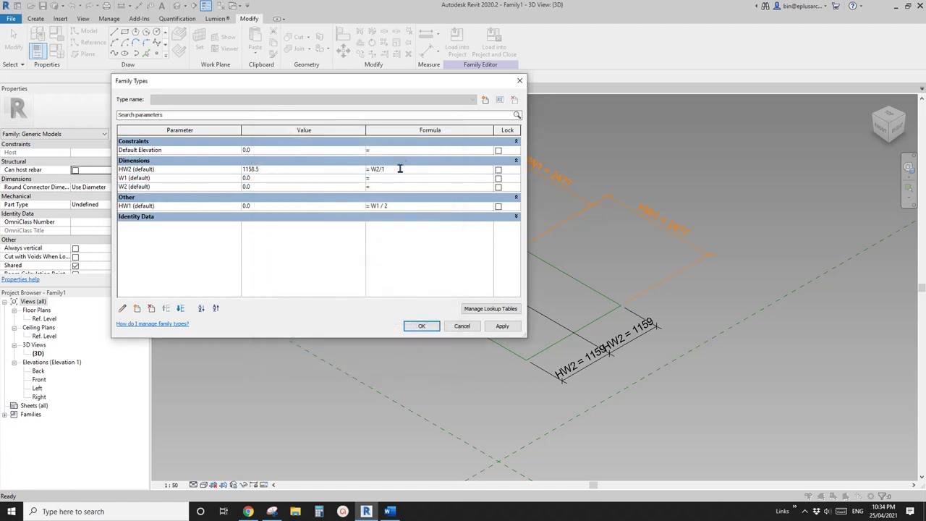
{"action": "left_click", "coordinate": [333, 244]}
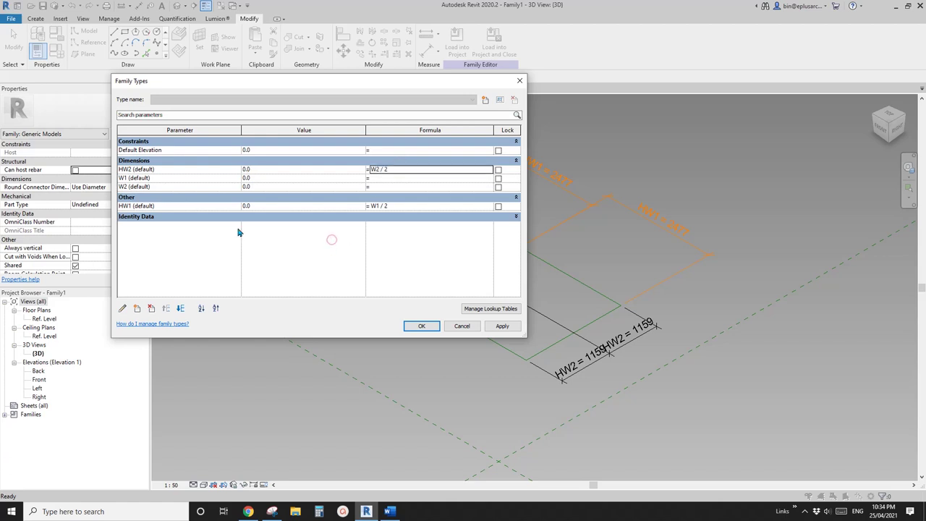
{"action": "left_click", "coordinate": [145, 170]}
{"action": "left_click", "coordinate": [122, 308]}
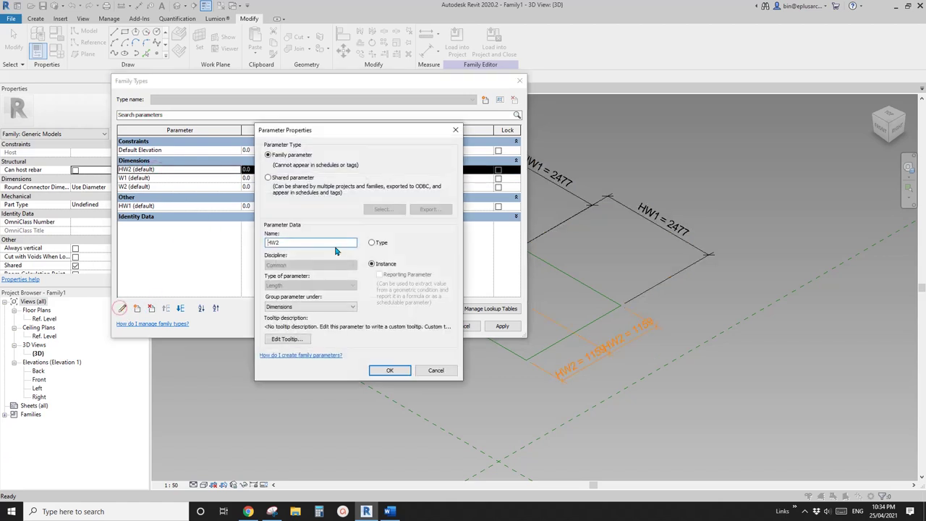
{"action": "left_click", "coordinate": [312, 306]}
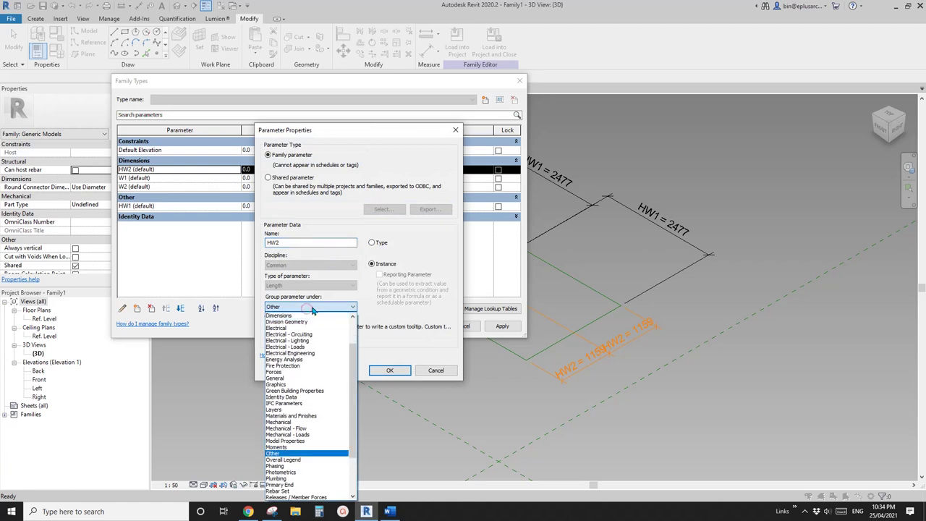
{"action": "left_click", "coordinate": [304, 453]}
{"action": "left_click", "coordinate": [390, 370]}
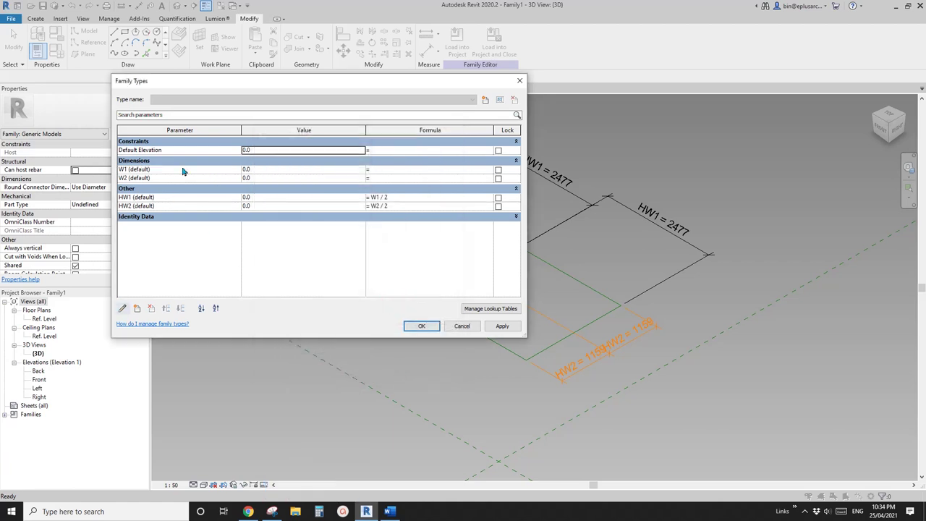
Step: Set W1 to 2000 and W2 to 3000 and apply the values to the family
{"action": "left_click", "coordinate": [279, 170]}
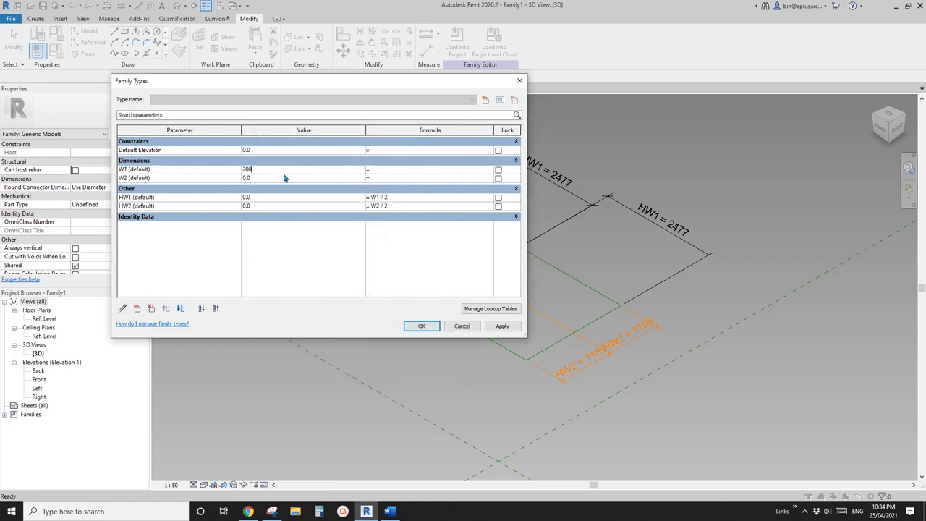
{"action": "left_click", "coordinate": [268, 179]}
{"action": "left_click", "coordinate": [297, 244]}
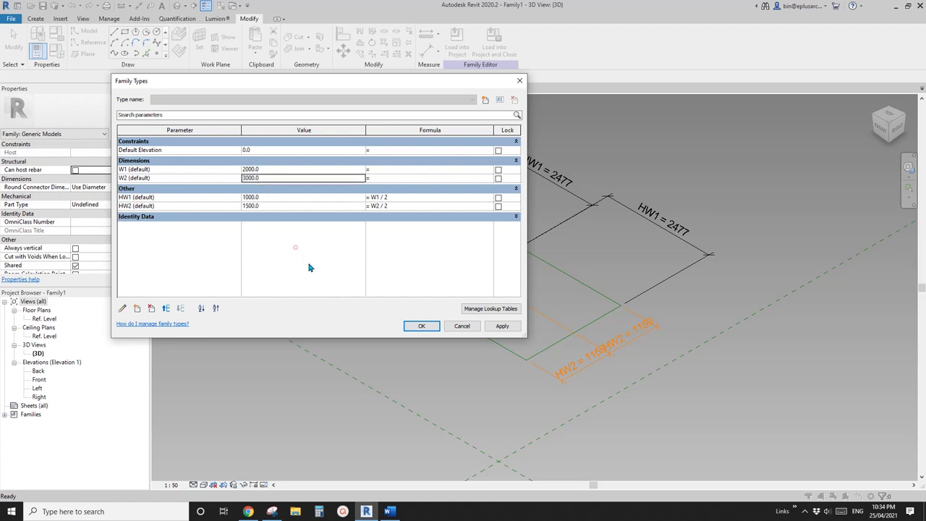
{"action": "left_click", "coordinate": [502, 326]}
{"action": "left_click", "coordinate": [422, 327]}
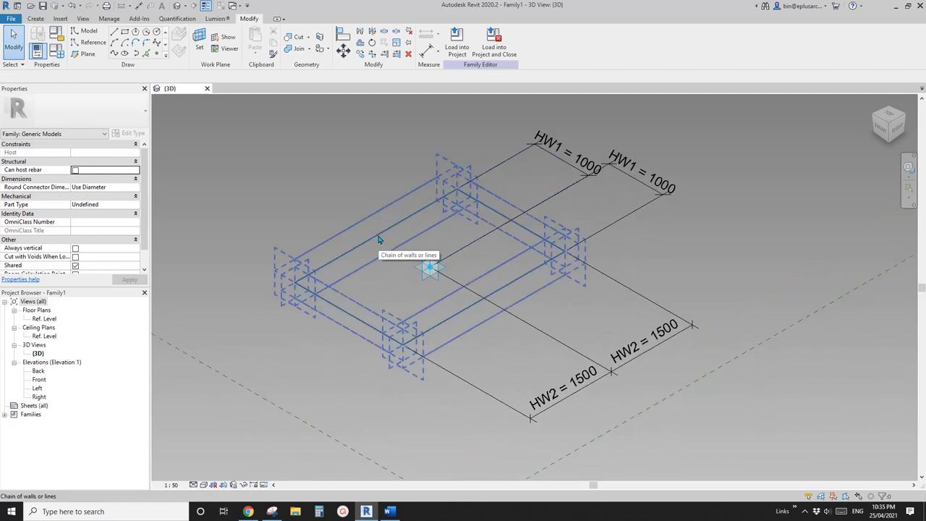
Step: Examine the resized reference rectangle and its labelled dimensions around the adaptive point in 3D
{"action": "middle_click_drag", "start_coordinate": [391, 186], "coordinate": [384, 187]}
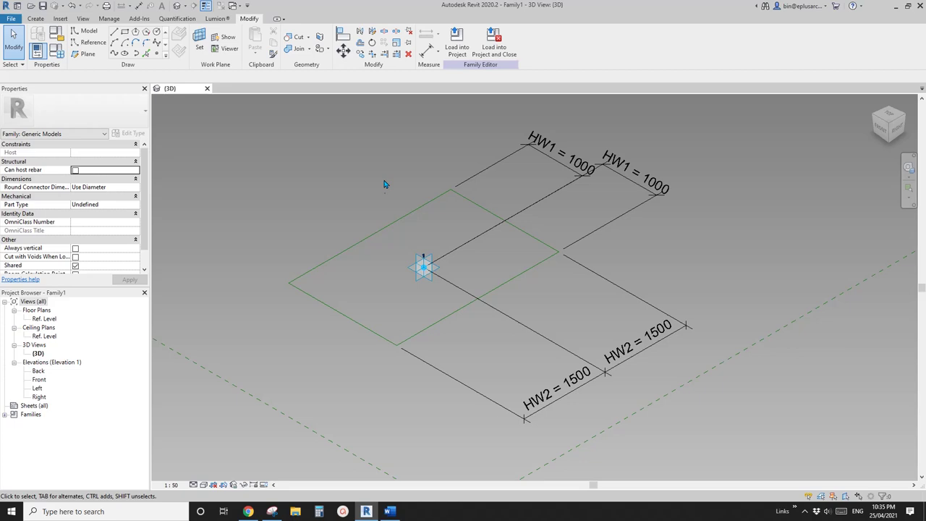
{"action": "scroll", "coordinate": [388, 194], "scroll_direction": "down", "scroll_amount": 1}
{"action": "middle_click_drag", "start_coordinate": [399, 231], "coordinate": [426, 263]}
{"action": "middle_click_drag", "start_coordinate": [410, 313], "coordinate": [455, 174]}
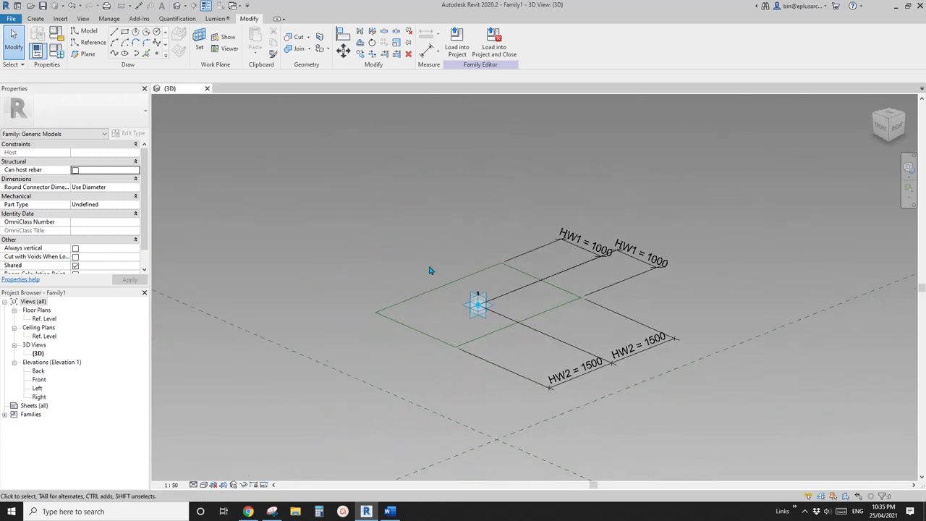
{"action": "scroll", "coordinate": [418, 194], "scroll_direction": "down", "scroll_amount": 1}
{"action": "scroll", "coordinate": [429, 207], "scroll_direction": "up", "scroll_amount": 5}
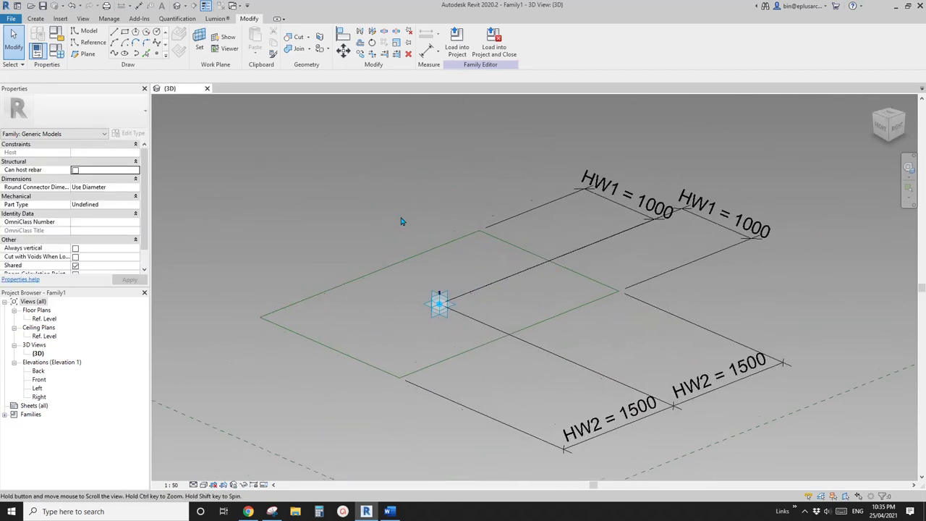
{"action": "middle_click_drag", "start_coordinate": [364, 211], "coordinate": [387, 204]}
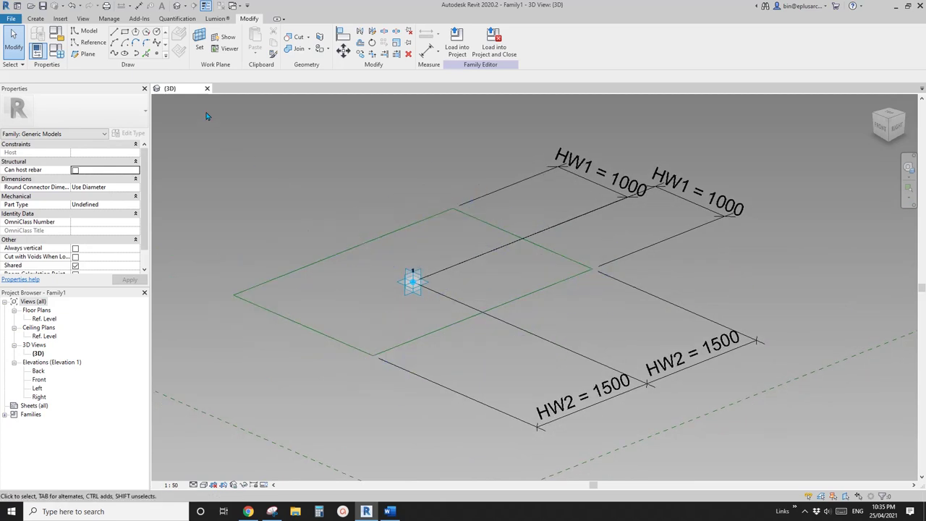
{"action": "middle_click_drag", "start_coordinate": [216, 156], "coordinate": [246, 149]}
Step: Place a reference point on the adaptive point's horizontal plane at its centre and raise it to an offset of about 907 mm
{"action": "left_click", "coordinate": [156, 54]}
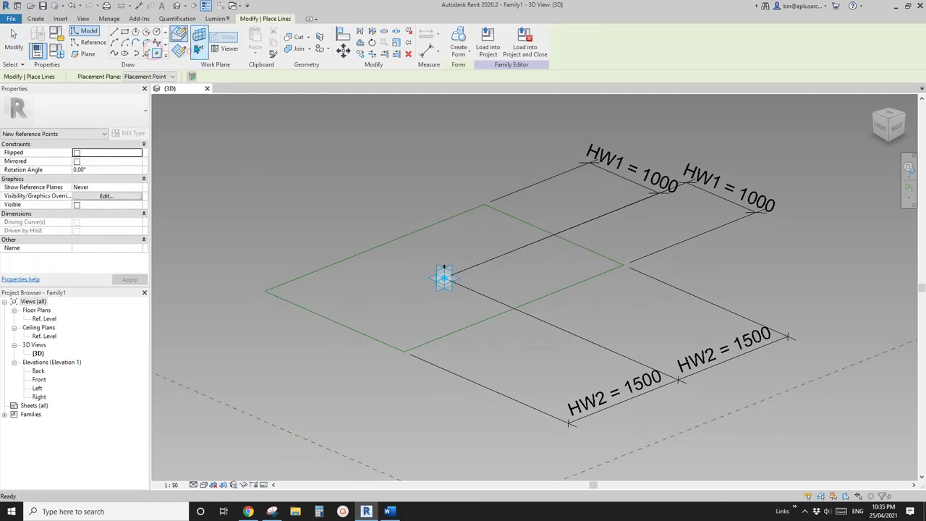
{"action": "left_click", "coordinate": [199, 45]}
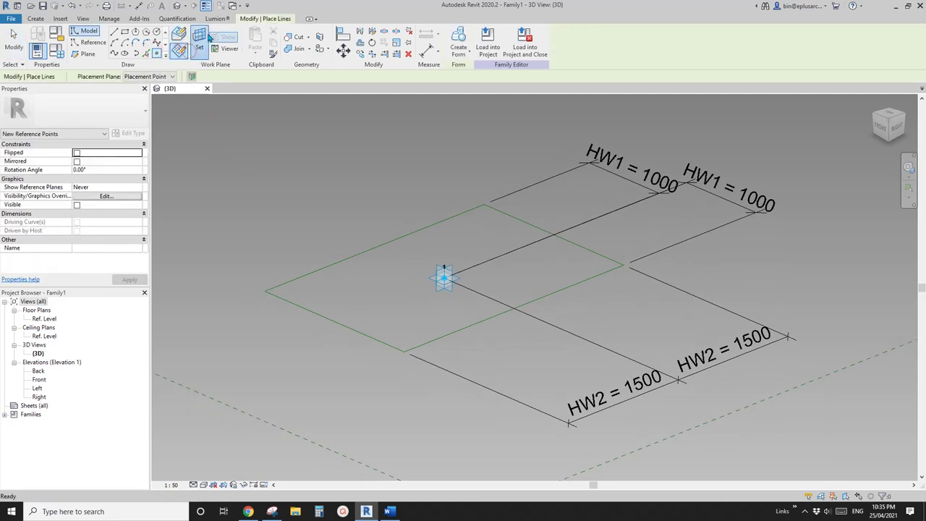
{"action": "left_click", "coordinate": [443, 278]}
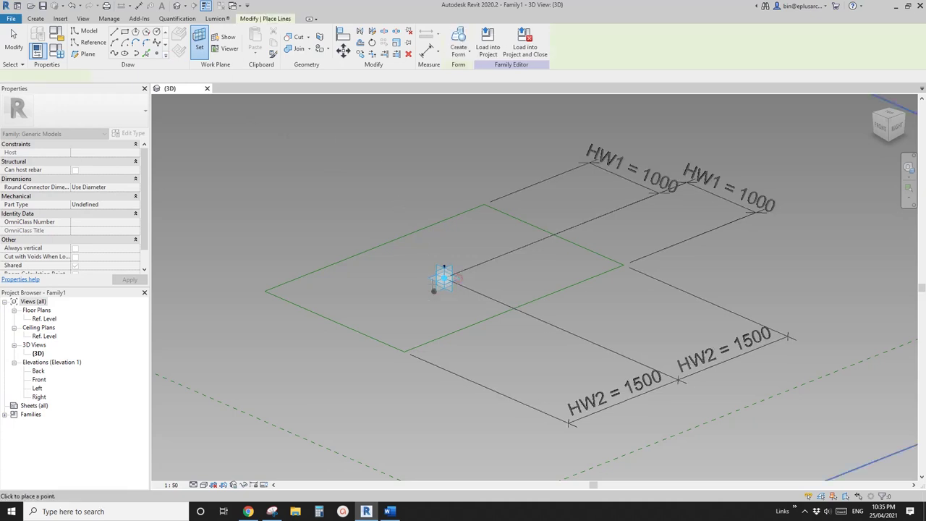
{"action": "left_click", "coordinate": [445, 278]}
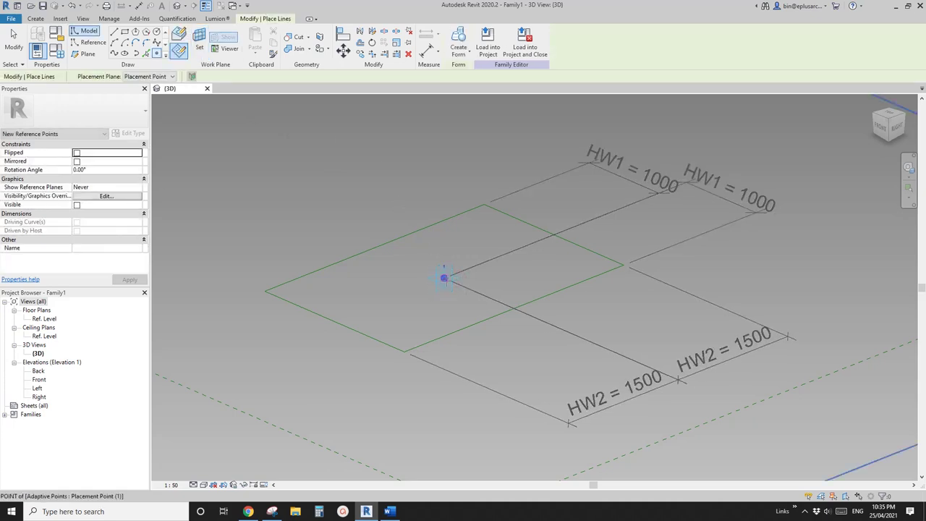
{"action": "key", "text": "Escape"}
{"action": "key", "text": "Escape"}
{"action": "left_click", "coordinate": [445, 278]}
{"action": "left_click_drag", "start_coordinate": [444, 268], "coordinate": [444, 190]}
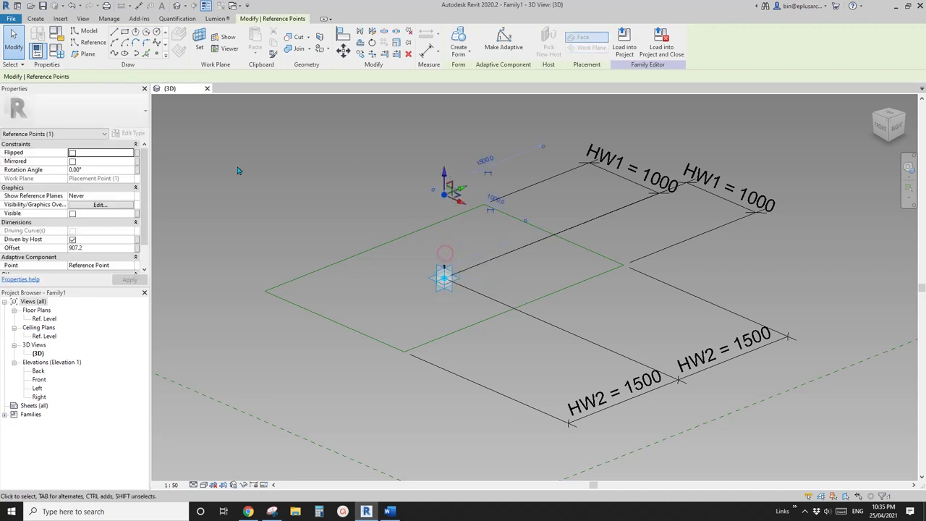
Step: Link the raised reference point's offset to a new instance family parameter named H
{"action": "left_click", "coordinate": [136, 248]}
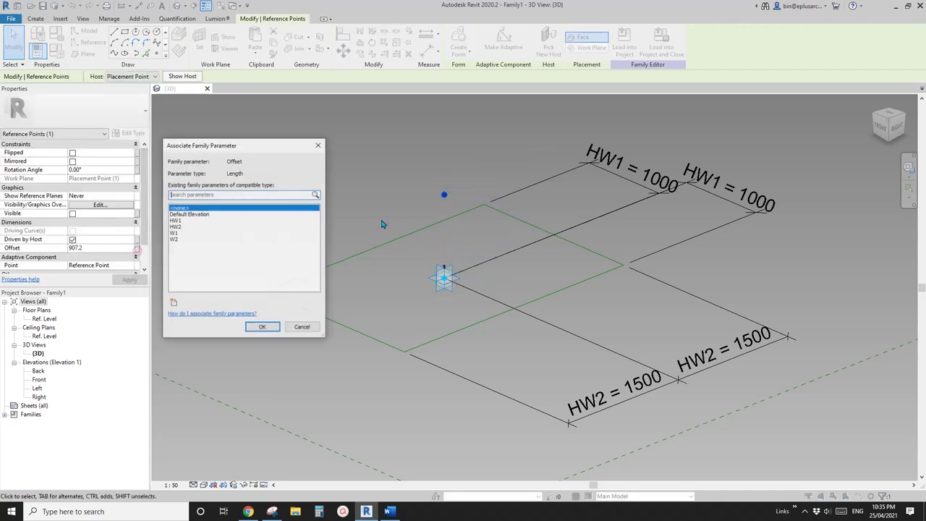
{"action": "left_click", "coordinate": [173, 303]}
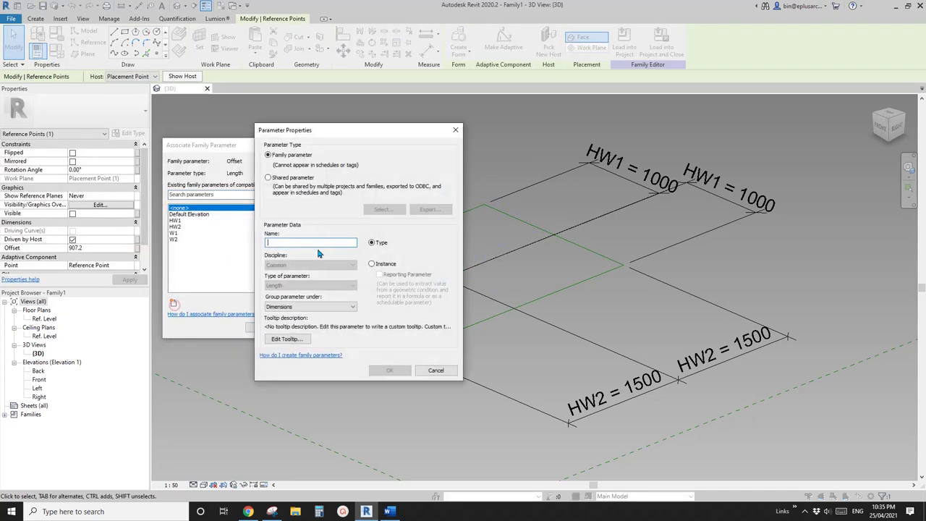
{"action": "type", "text": "h"}
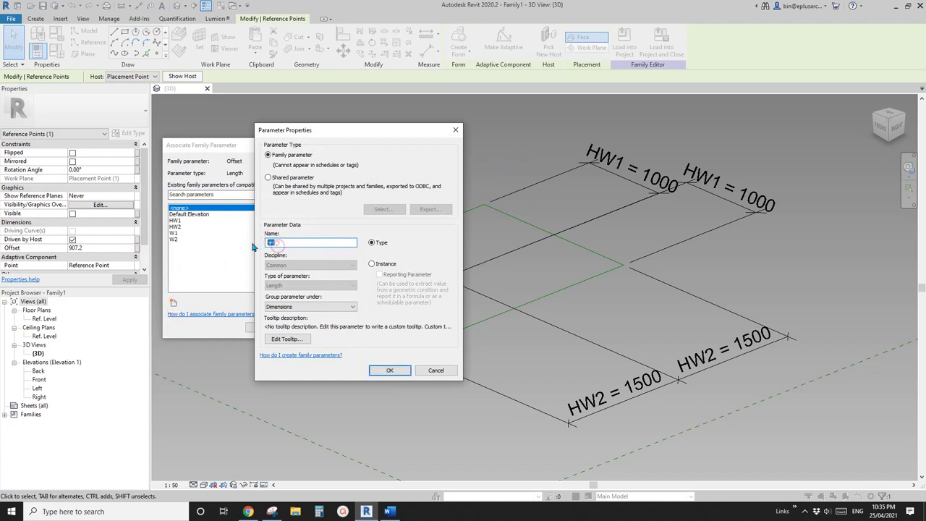
{"action": "left_click", "coordinate": [389, 370]}
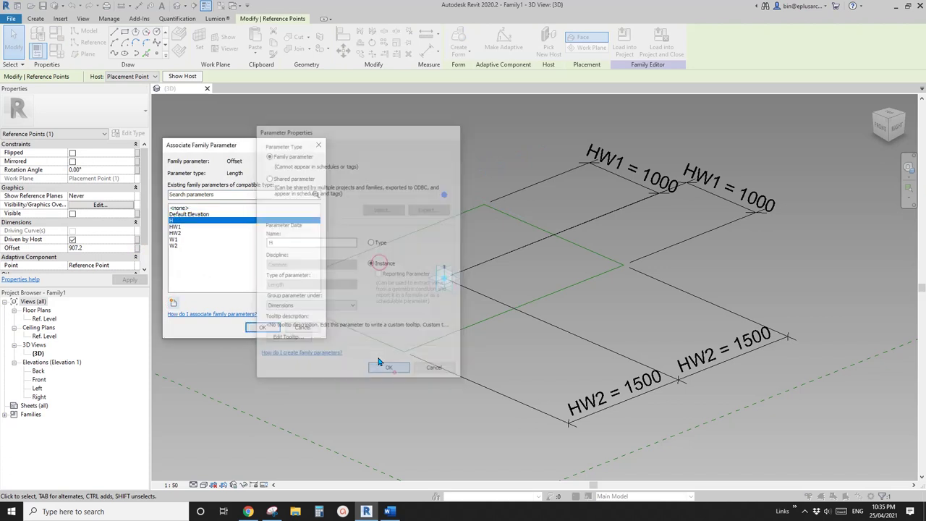
{"action": "left_click", "coordinate": [273, 329]}
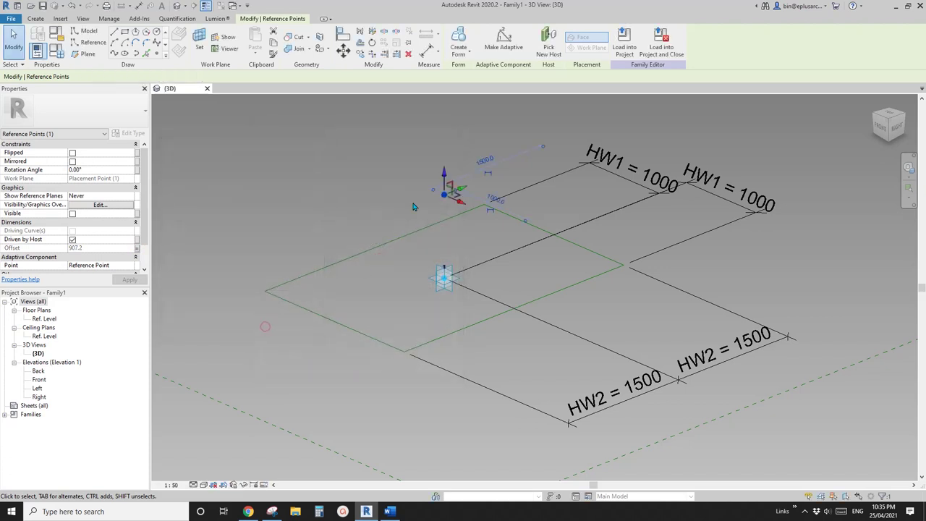
{"action": "middle_click_drag", "start_coordinate": [370, 219], "coordinate": [348, 216]}
{"action": "left_click", "coordinate": [368, 215]}
Step: Draw a rectangle of reference lines about 2000 by 1900 mm around the raised reference point, on that point's horizontal plane
{"action": "scroll", "coordinate": [391, 250], "scroll_direction": "down", "scroll_amount": 2}
{"action": "middle_click_drag", "start_coordinate": [391, 250], "coordinate": [377, 274], "text": "shift"}
{"action": "middle_click_drag", "start_coordinate": [432, 213], "coordinate": [426, 269]}
{"action": "mouse_move", "coordinate": [427, 219]}
{"action": "middle_mouse_down", "text": "shift"}
{"action": "mouse_move", "coordinate": [324, 256]}
{"action": "mouse_move", "coordinate": [393, 244]}
{"action": "mouse_move", "coordinate": [395, 272]}
{"action": "middle_mouse_up", "text": "shift"}
{"action": "left_click", "coordinate": [89, 42]}
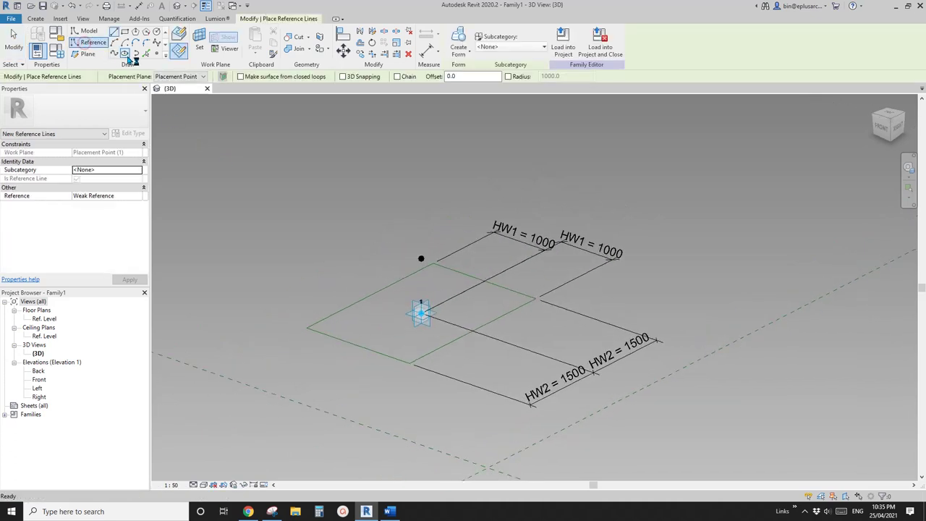
{"action": "left_click", "coordinate": [126, 33]}
{"action": "left_click", "coordinate": [197, 42]}
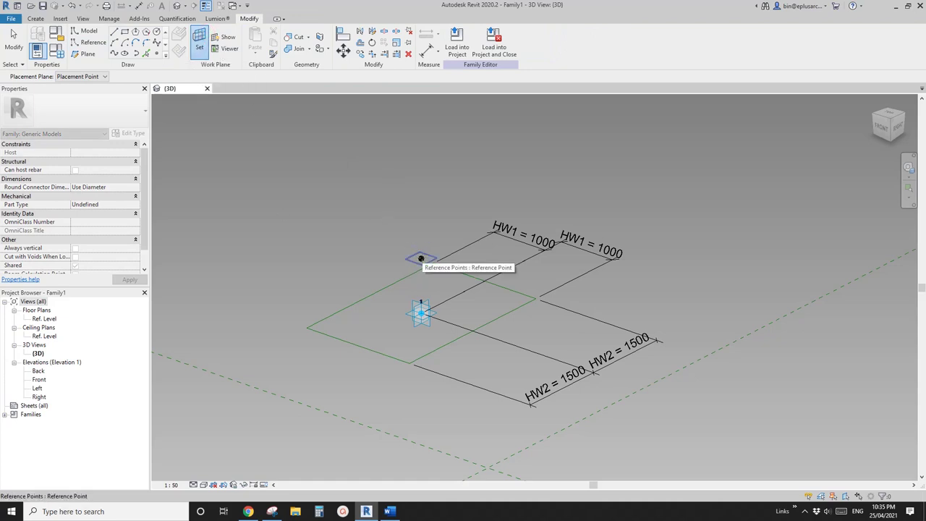
{"action": "left_click", "coordinate": [422, 259]}
{"action": "left_click", "coordinate": [421, 258]}
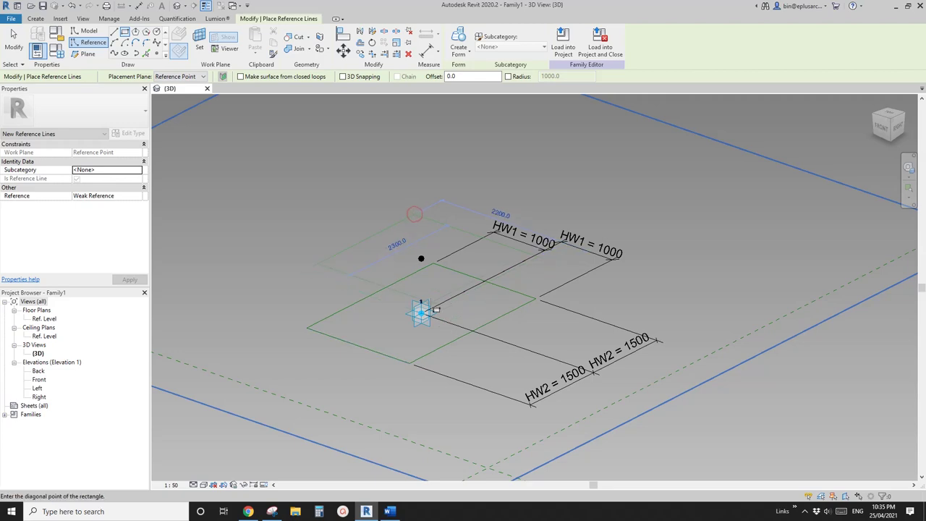
{"action": "middle_click_drag", "start_coordinate": [502, 286], "coordinate": [466, 294], "text": "shift"}
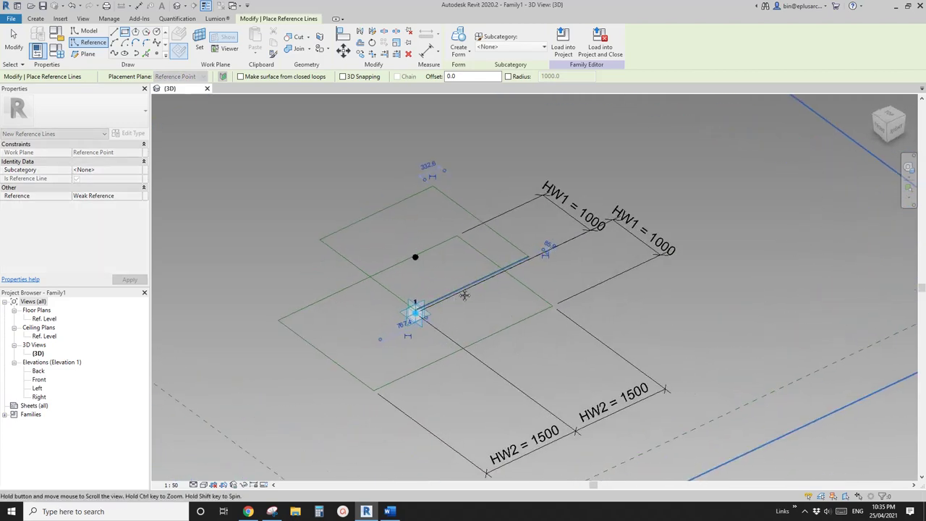
Step: Dimension from the raised reference point to the upper rectangle's two sides that run parallel to the lower rectangle's long sides
{"action": "key", "text": "d"}
{"action": "key", "text": "i"}
{"action": "middle_click_drag", "start_coordinate": [484, 245], "coordinate": [410, 194], "text": "shift"}
{"action": "left_click", "coordinate": [411, 199]}
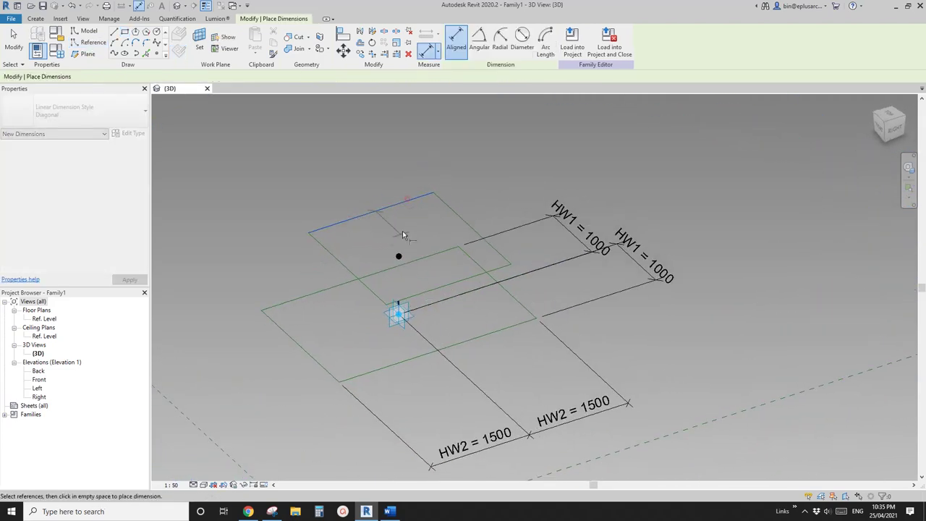
{"action": "left_click", "coordinate": [399, 256]}
{"action": "left_click", "coordinate": [456, 245]}
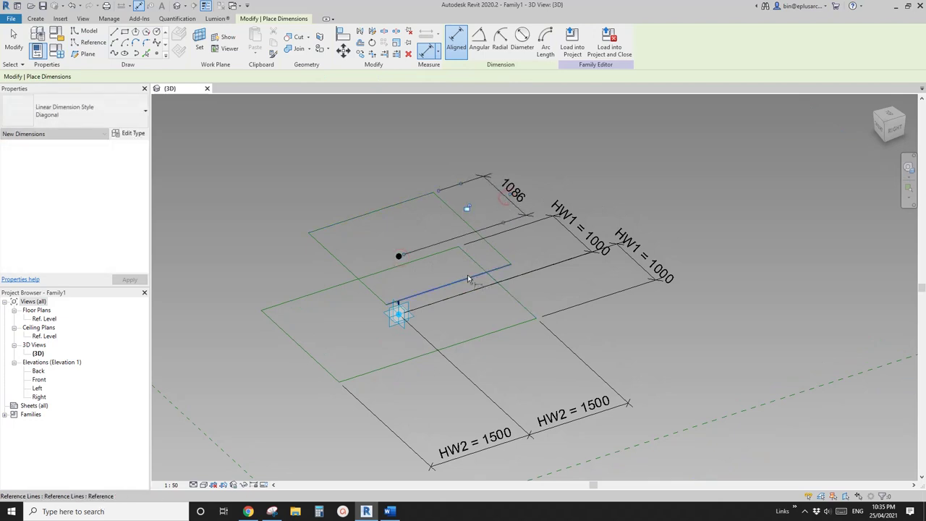
{"action": "left_click", "coordinate": [398, 256]}
Step: Dimension from the raised reference point to the upper rectangle's two sides that run parallel to the lower rectangle's short sides
{"action": "left_click", "coordinate": [478, 234]}
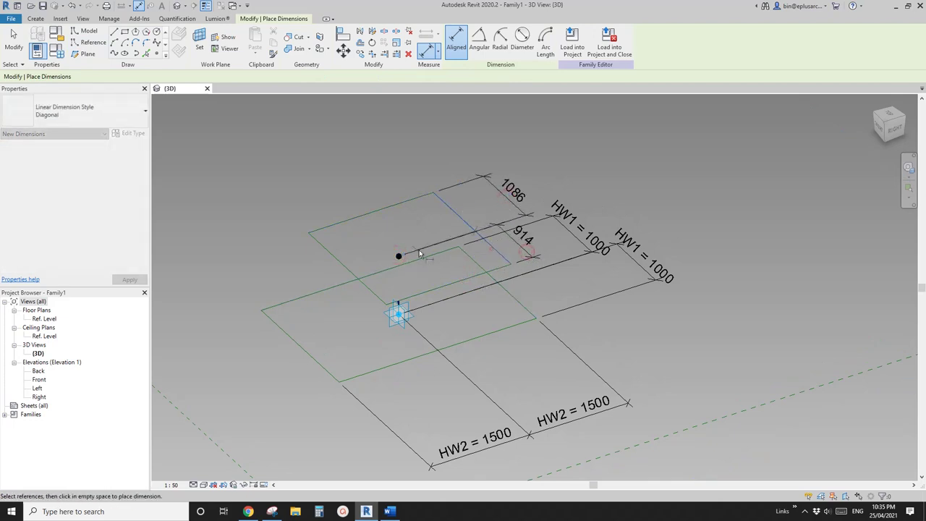
{"action": "left_click", "coordinate": [399, 256]}
{"action": "left_click", "coordinate": [357, 173]}
{"action": "left_click", "coordinate": [328, 254]}
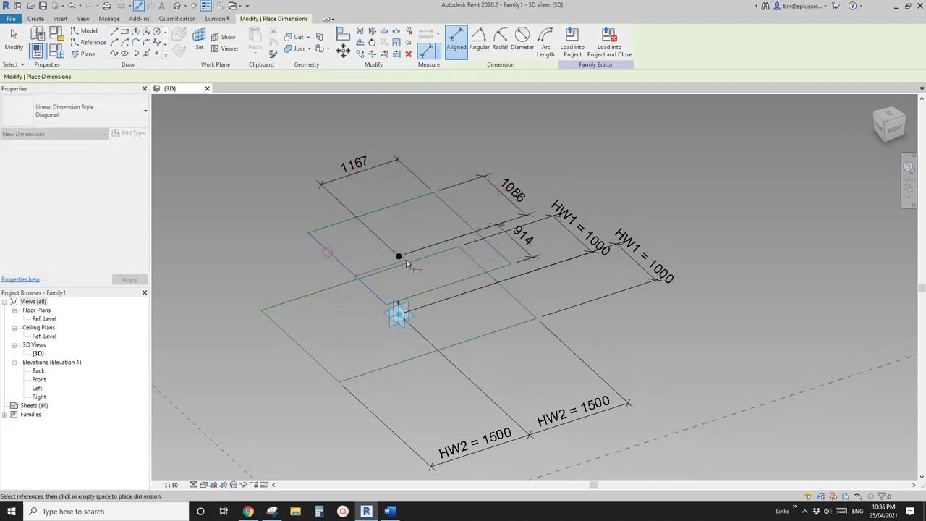
{"action": "left_click", "coordinate": [399, 256]}
{"action": "left_click", "coordinate": [319, 188]}
{"action": "key", "text": "Escape"}
Step: Label the upper rectangle's two dimensions measured along the lower rectangle's long direction with the HW2 parameter
{"action": "left_click", "coordinate": [339, 180]}
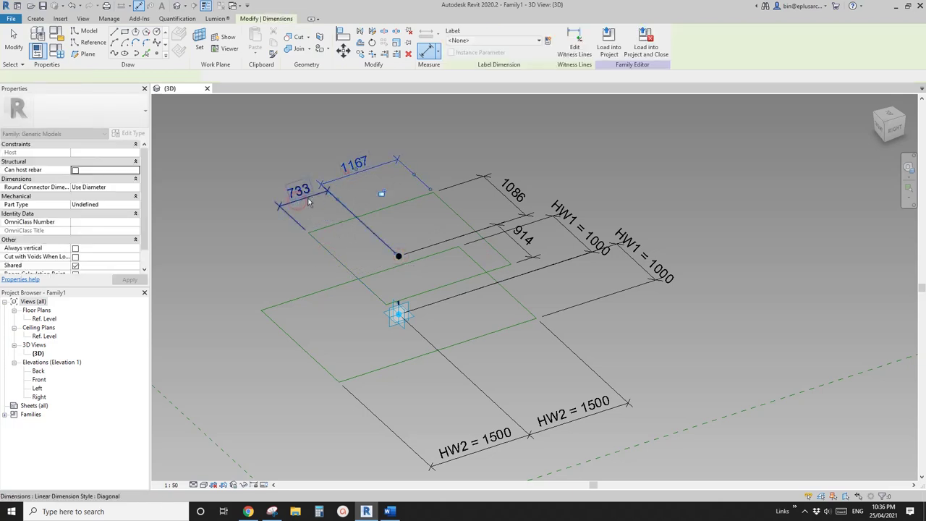
{"action": "left_click", "coordinate": [306, 199], "text": "ctrl"}
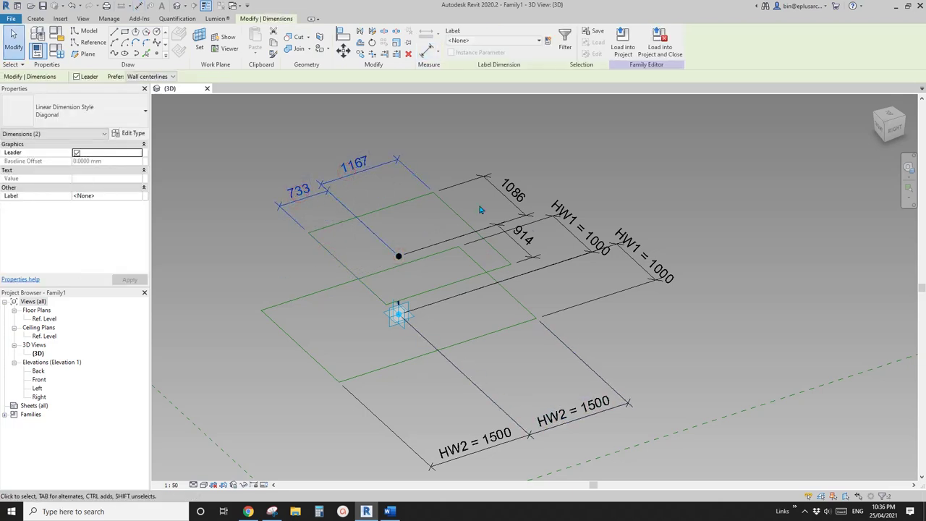
{"action": "left_click", "coordinate": [502, 40]}
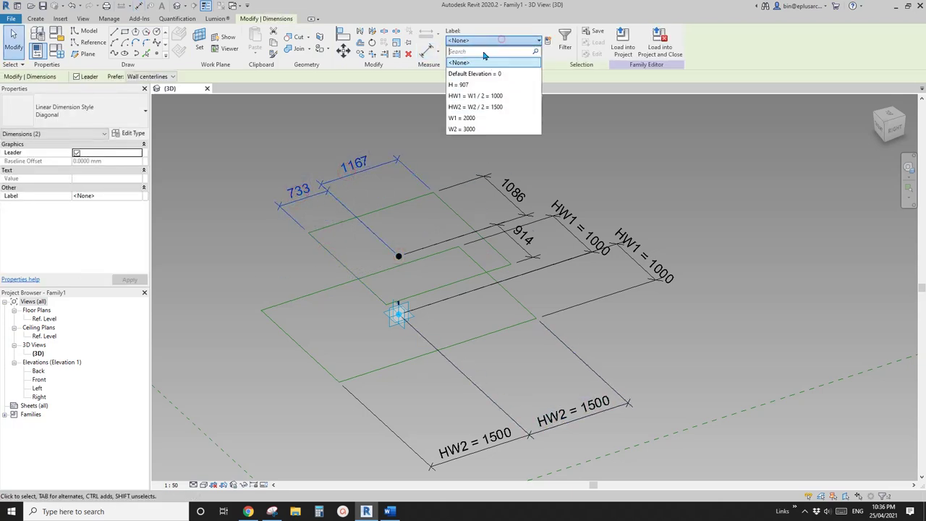
{"action": "left_click", "coordinate": [467, 109]}
Step: Label the upper rectangle's other pair of dimensions with the HW1 parameter and clear the selection
{"action": "left_click", "coordinate": [507, 184]}
{"action": "left_click", "coordinate": [517, 240], "text": "ctrl"}
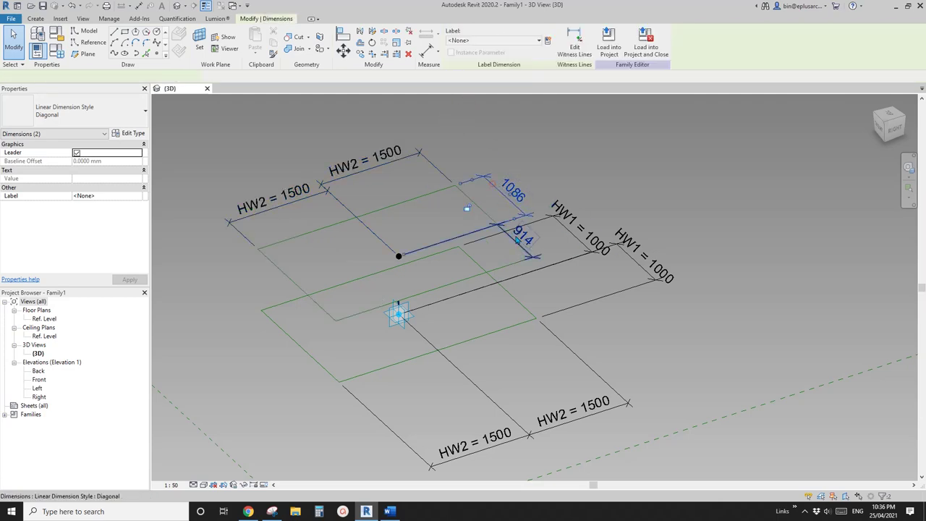
{"action": "left_click", "coordinate": [493, 40]}
{"action": "left_click", "coordinate": [470, 98]}
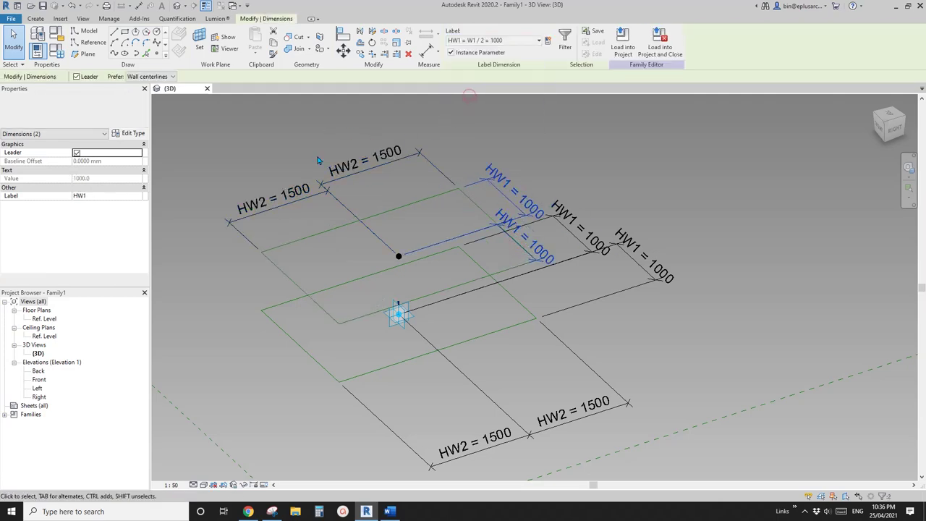
{"action": "left_click", "coordinate": [320, 161]}
Step: Create a solid form from the upper and lower reference rectangles
{"action": "scroll", "coordinate": [320, 165], "scroll_direction": "down", "scroll_amount": 1}
{"action": "middle_click_drag", "start_coordinate": [374, 247], "coordinate": [425, 272], "text": "shift"}
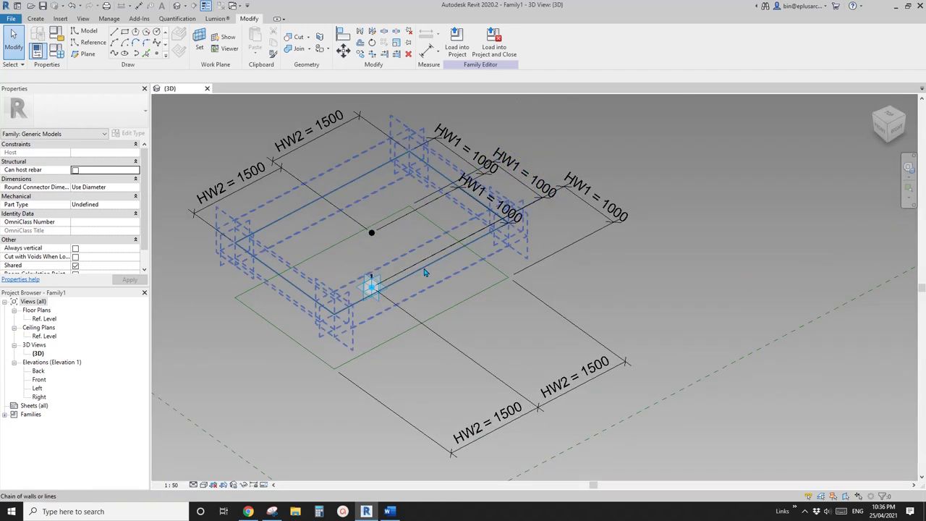
{"action": "left_click", "coordinate": [425, 272]}
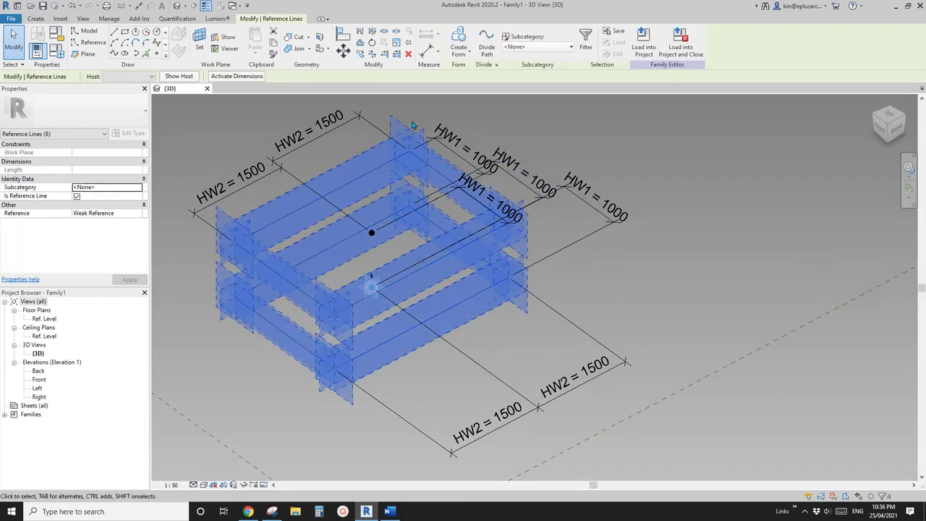
{"action": "left_click", "coordinate": [460, 37]}
{"action": "mouse_move", "coordinate": [504, 229]}
{"action": "middle_mouse_down", "text": "shift"}
{"action": "mouse_move", "coordinate": [546, 167]}
{"action": "mouse_move", "coordinate": [507, 203]}
{"action": "mouse_move", "coordinate": [470, 210]}
{"action": "mouse_move", "coordinate": [440, 200]}
{"action": "mouse_move", "coordinate": [406, 234]}
{"action": "mouse_move", "coordinate": [494, 239]}
{"action": "middle_mouse_up", "text": "shift"}
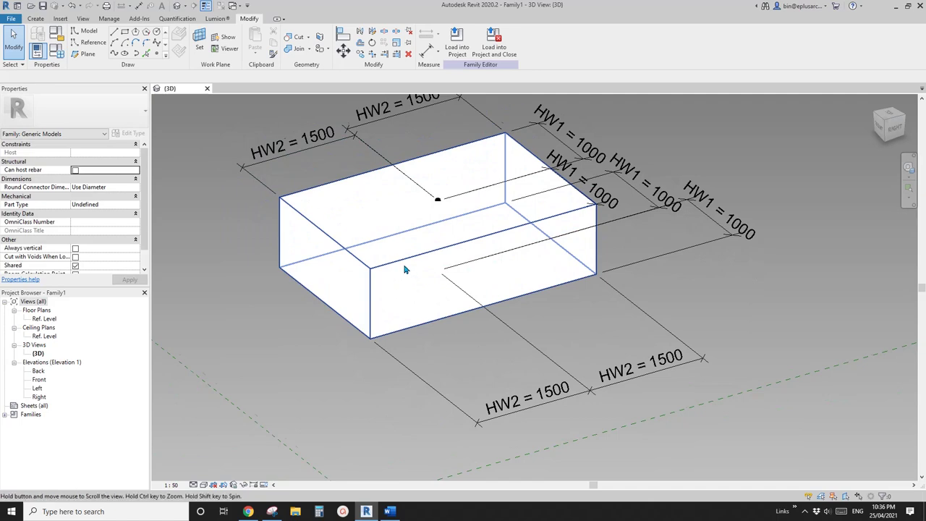
Step: Examine the box form in 3D and compare it with the rounded-corner box picture in the Word document
{"action": "middle_click_drag", "start_coordinate": [408, 265], "coordinate": [494, 266], "text": "shift"}
{"action": "scroll", "coordinate": [490, 254], "scroll_direction": "up", "scroll_amount": 1}
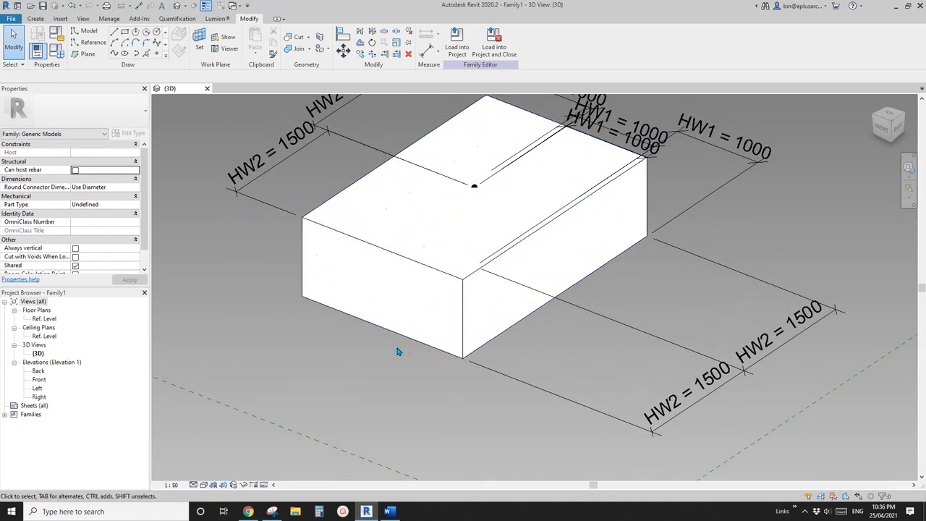
{"action": "middle_click_drag", "start_coordinate": [373, 368], "coordinate": [366, 373], "text": "shift"}
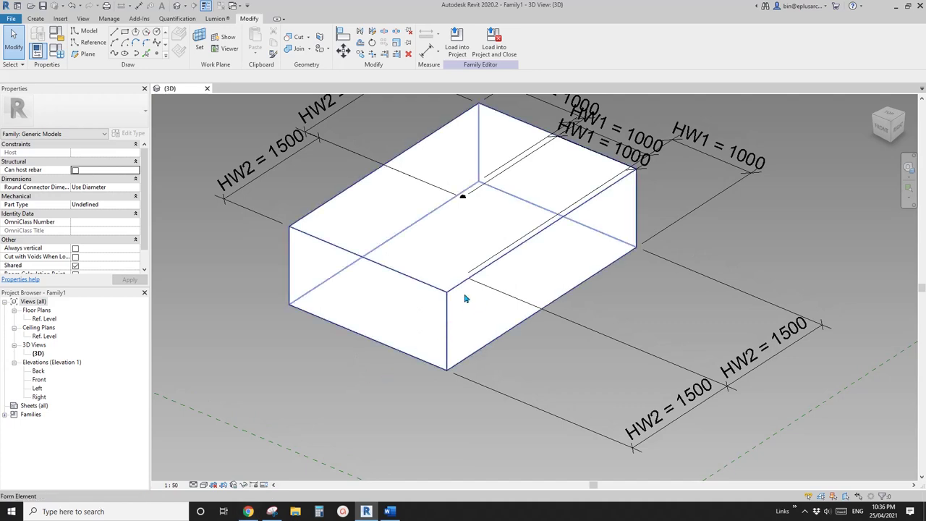
{"action": "middle_click_drag", "start_coordinate": [488, 296], "coordinate": [500, 318]}
{"action": "scroll", "coordinate": [478, 315], "scroll_direction": "up", "scroll_amount": 1}
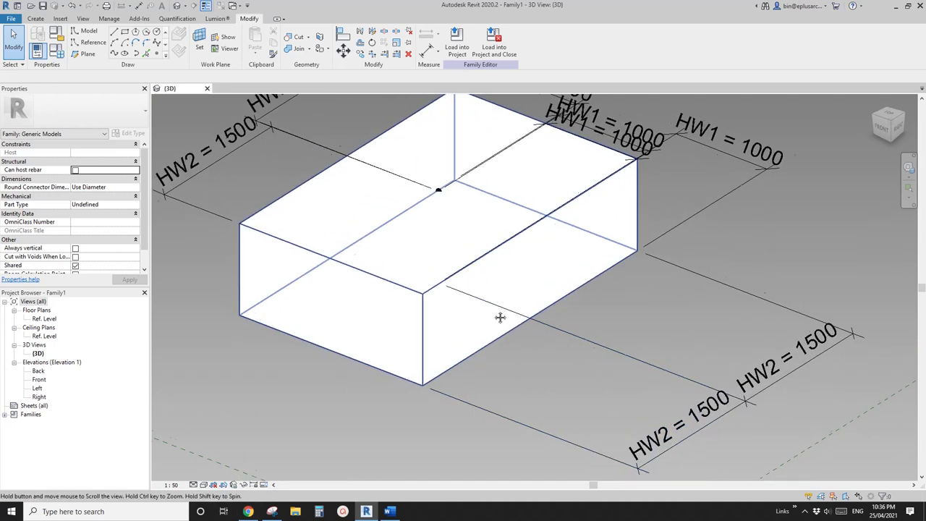
{"action": "left_click", "coordinate": [389, 512]}
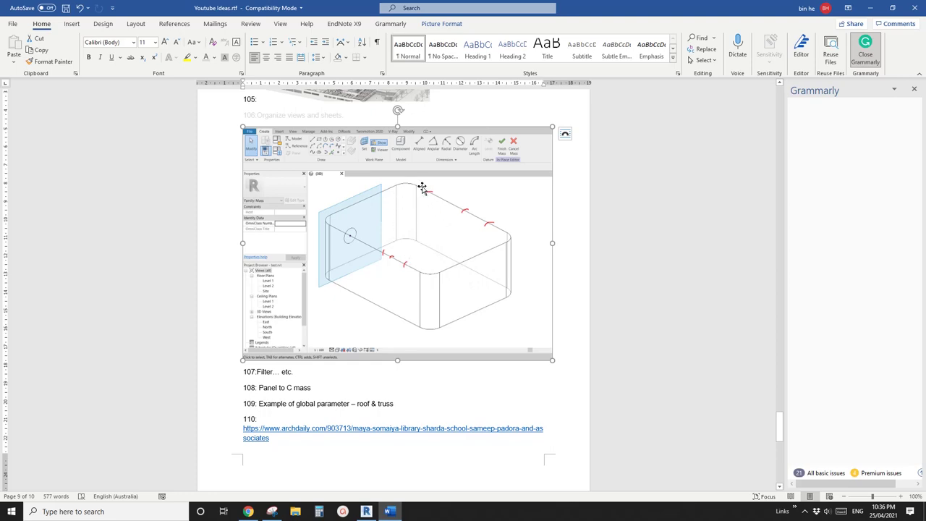
{"action": "left_click", "coordinate": [366, 512]}
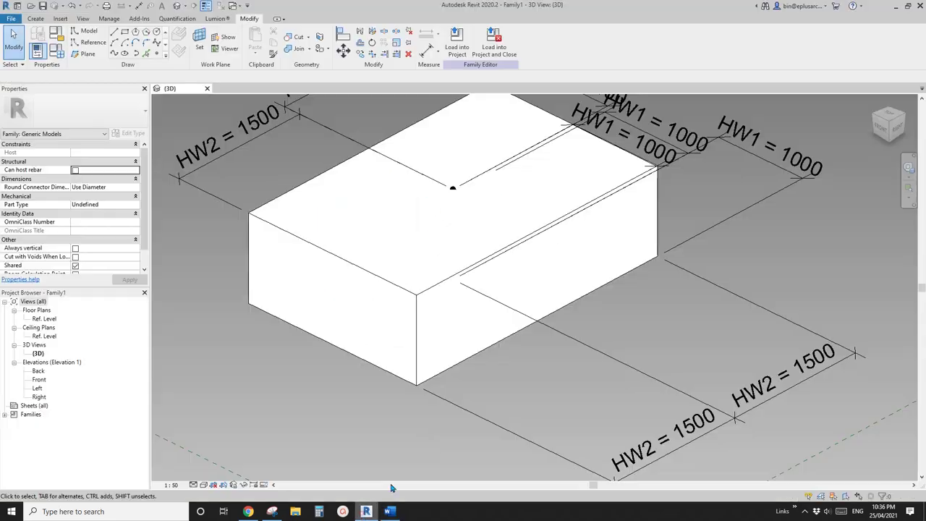
Step: Dissolve the box form back into its reference line rectangles
{"action": "left_click", "coordinate": [444, 268]}
{"action": "scroll", "coordinate": [481, 268], "scroll_direction": "down", "scroll_amount": 3}
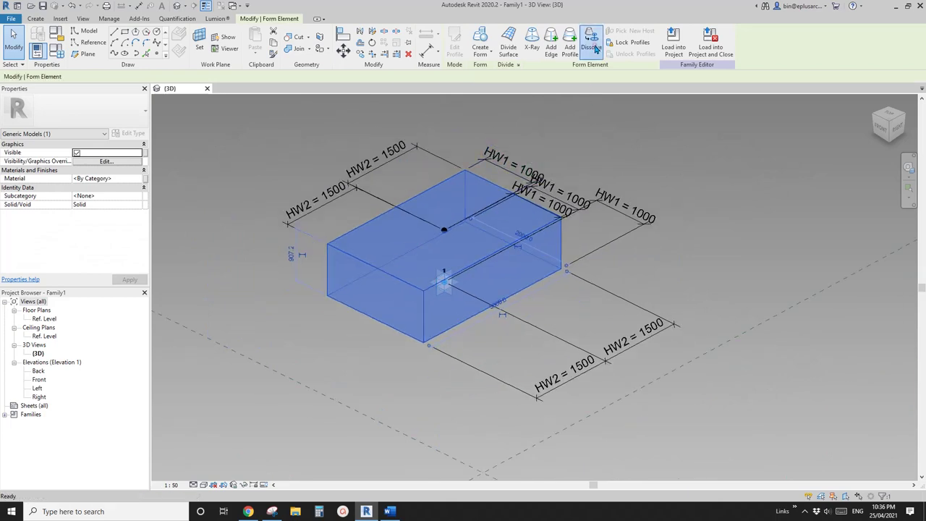
{"action": "left_click", "coordinate": [591, 43]}
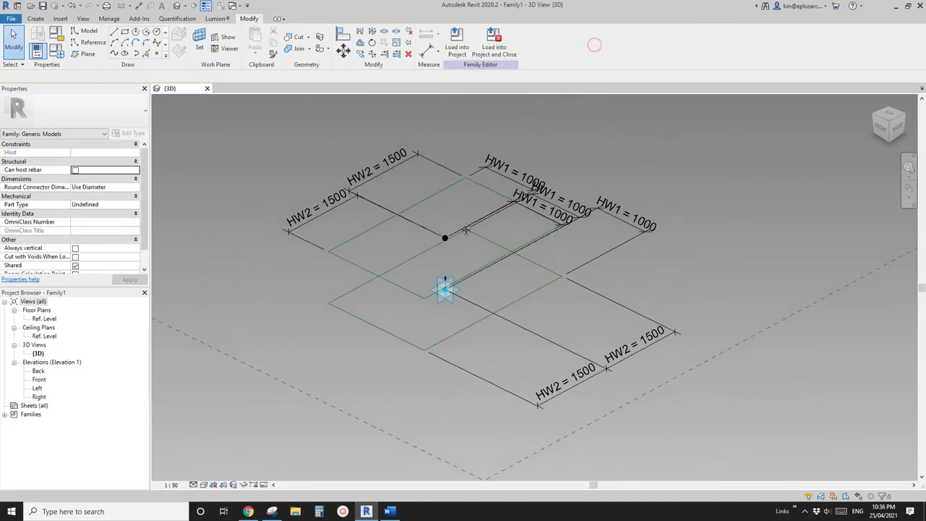
Step: Start a fillet arc for reference lines and set the work plane to the placement point in the lower rectangle
{"action": "scroll", "coordinate": [412, 365], "scroll_direction": "up", "scroll_amount": 2}
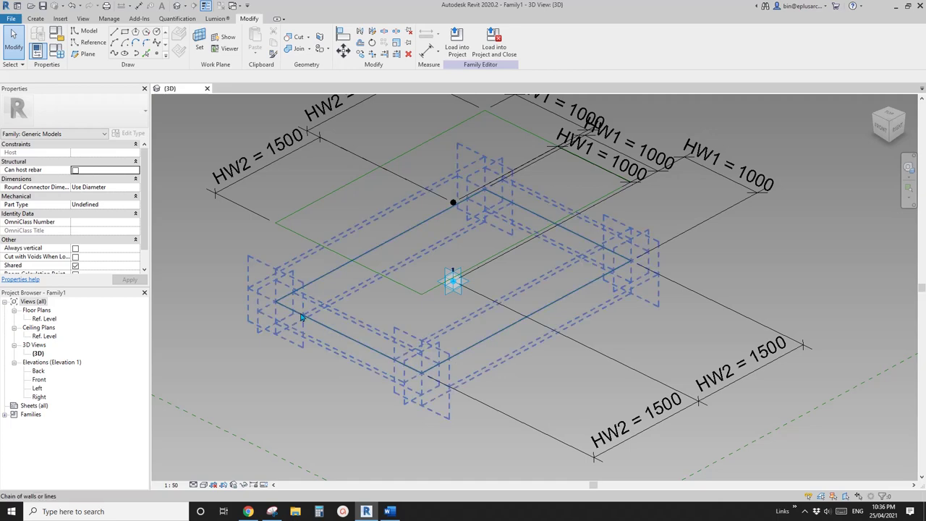
{"action": "scroll", "coordinate": [376, 308], "scroll_direction": "down", "scroll_amount": 2}
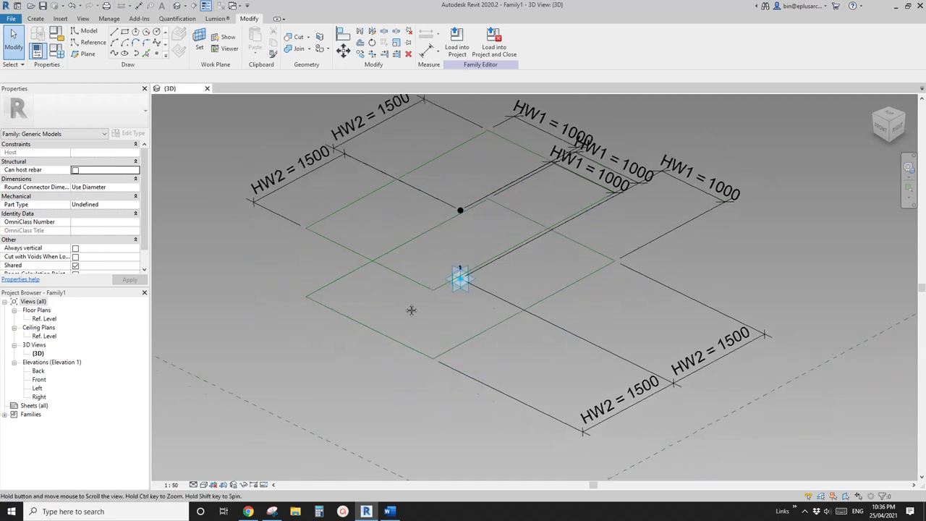
{"action": "left_click", "coordinate": [93, 43]}
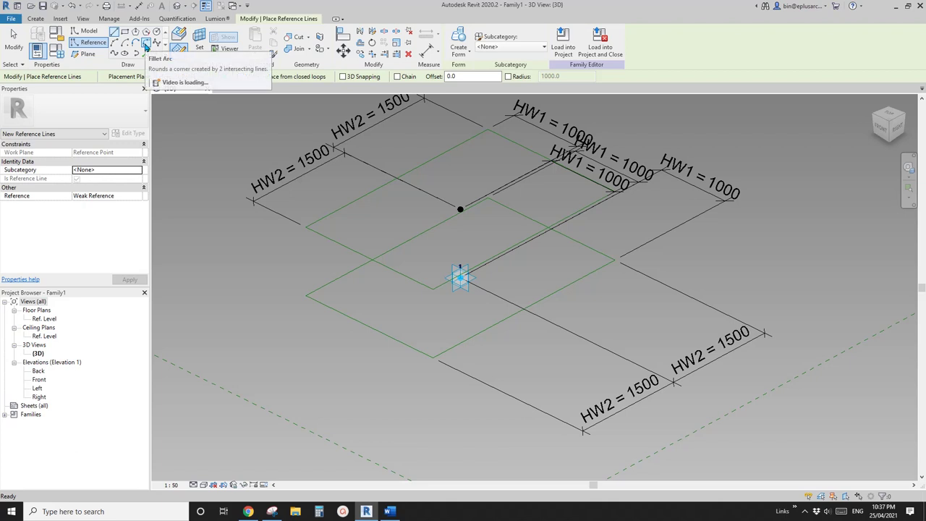
{"action": "left_click", "coordinate": [146, 44]}
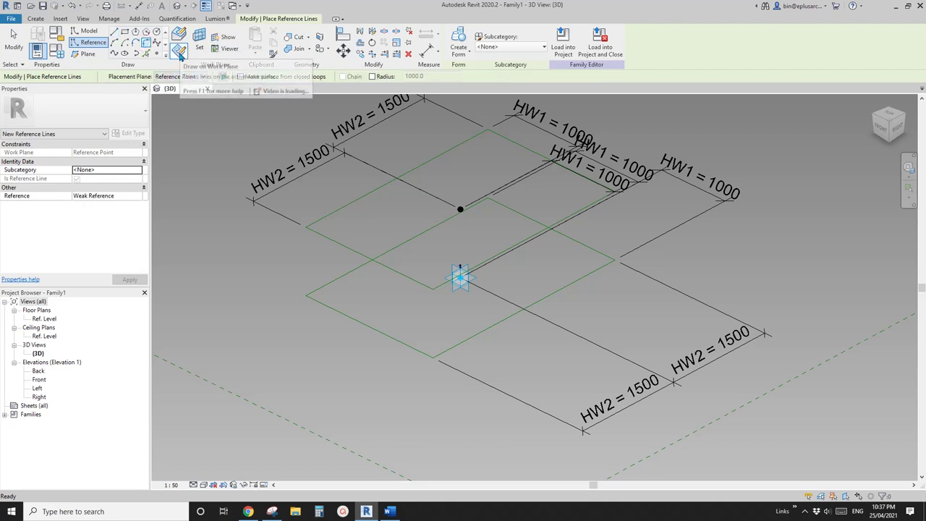
{"action": "left_click", "coordinate": [199, 41]}
{"action": "left_click", "coordinate": [483, 279]}
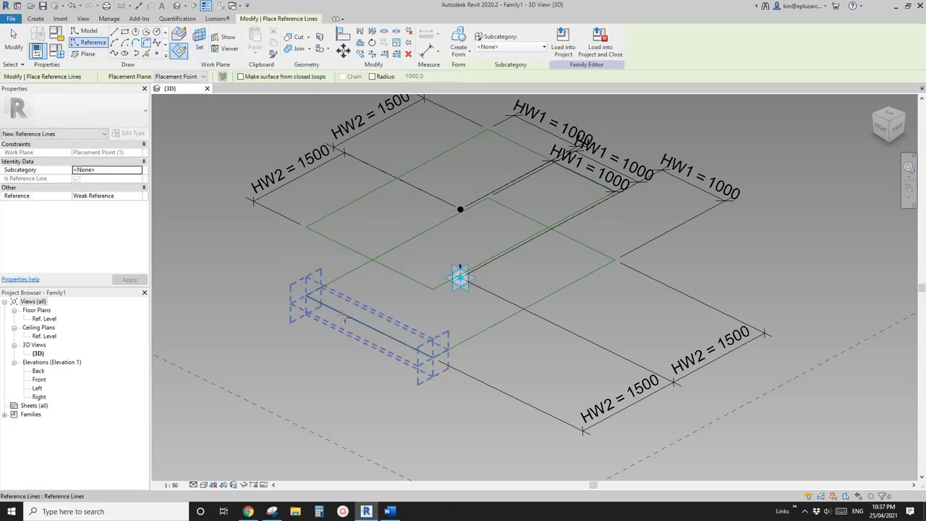
Step: Fix the fillet radius at 100 and round the lower rectangle's first corner
{"action": "middle_click_drag", "start_coordinate": [273, 194], "coordinate": [303, 204]}
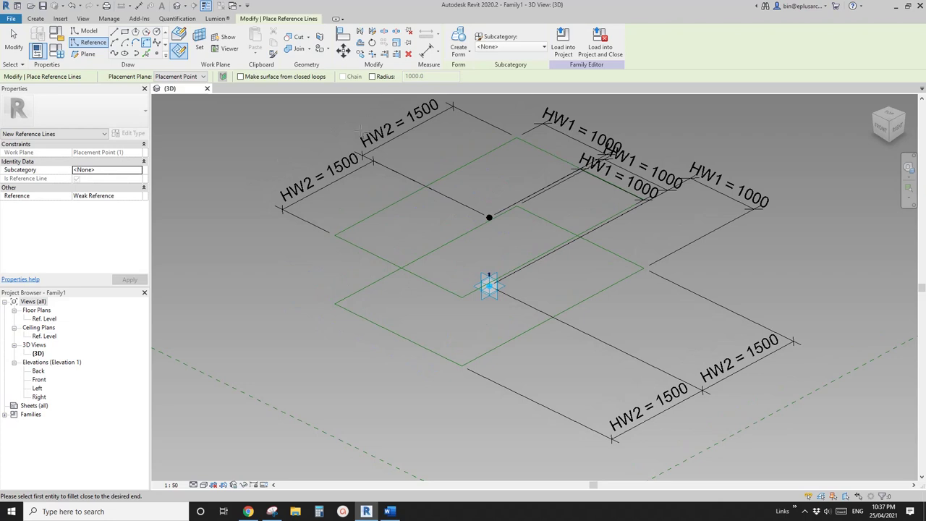
{"action": "middle_click_drag", "start_coordinate": [362, 131], "coordinate": [346, 135], "text": "shift"}
{"action": "left_click", "coordinate": [372, 77]}
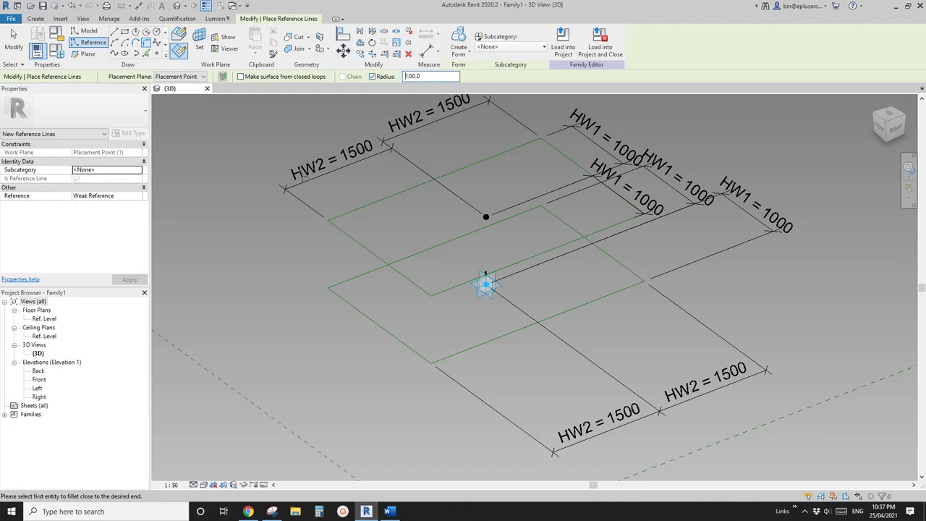
{"action": "middle_click_drag", "start_coordinate": [302, 177], "coordinate": [319, 207]}
{"action": "middle_click_drag", "start_coordinate": [319, 206], "coordinate": [323, 217], "text": "shift"}
{"action": "left_click", "coordinate": [368, 309]}
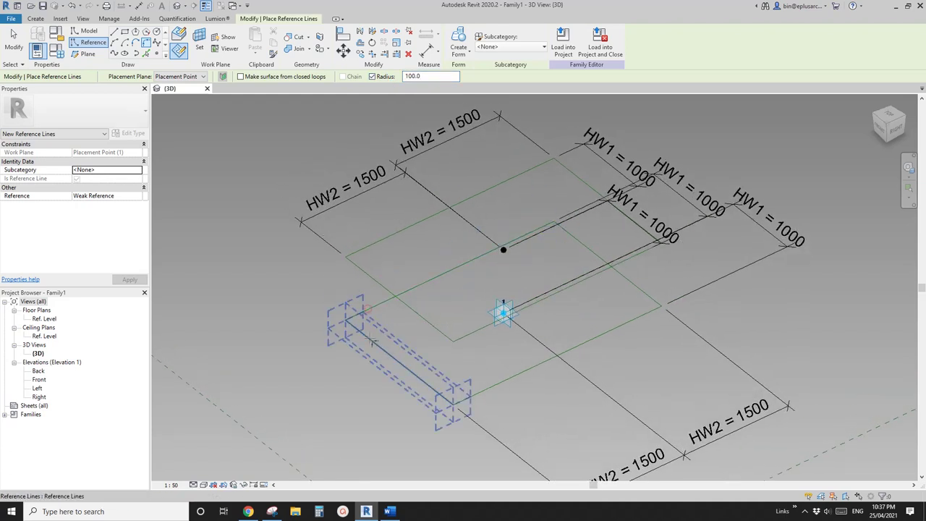
{"action": "left_click", "coordinate": [370, 340]}
Step: Toggle the join tangency of the new corner arc on the lower rectangle
{"action": "middle_click_drag", "start_coordinate": [445, 349], "coordinate": [418, 291]}
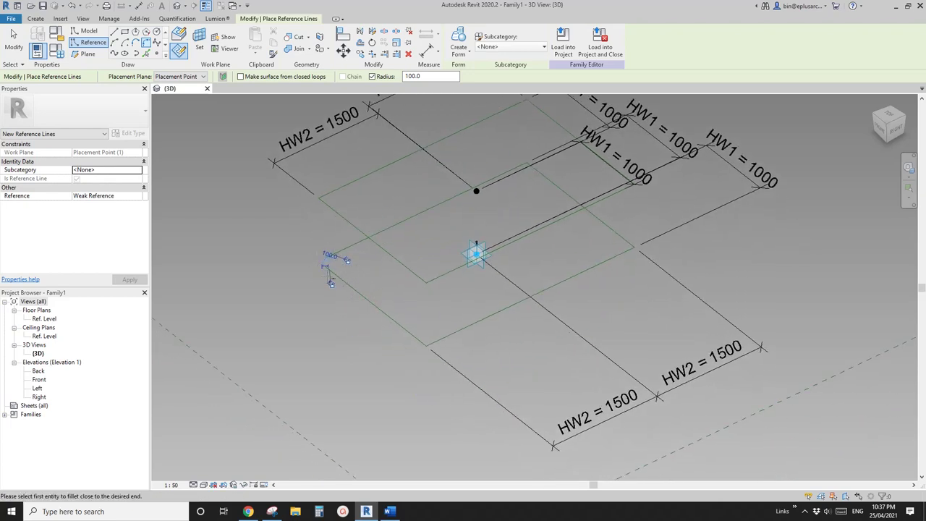
{"action": "scroll", "coordinate": [326, 261], "scroll_direction": "up", "scroll_amount": 2}
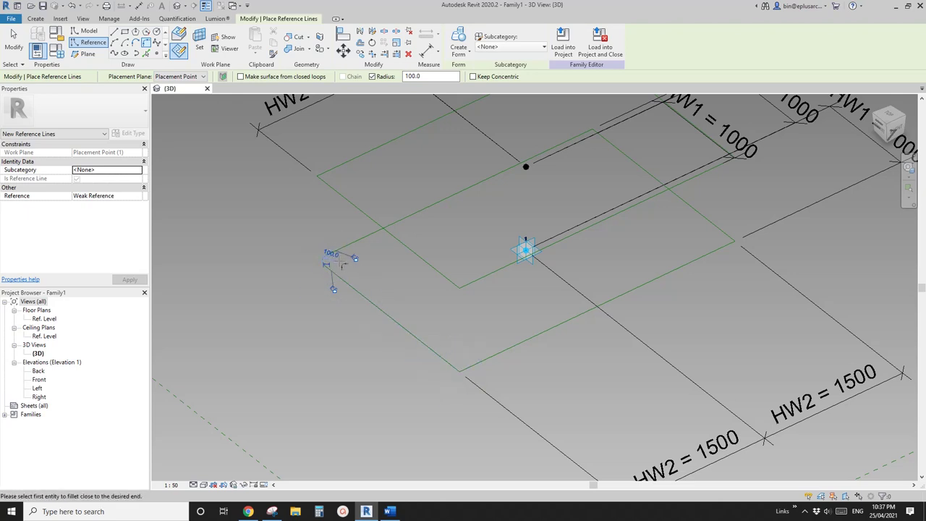
{"action": "left_click", "coordinate": [355, 259]}
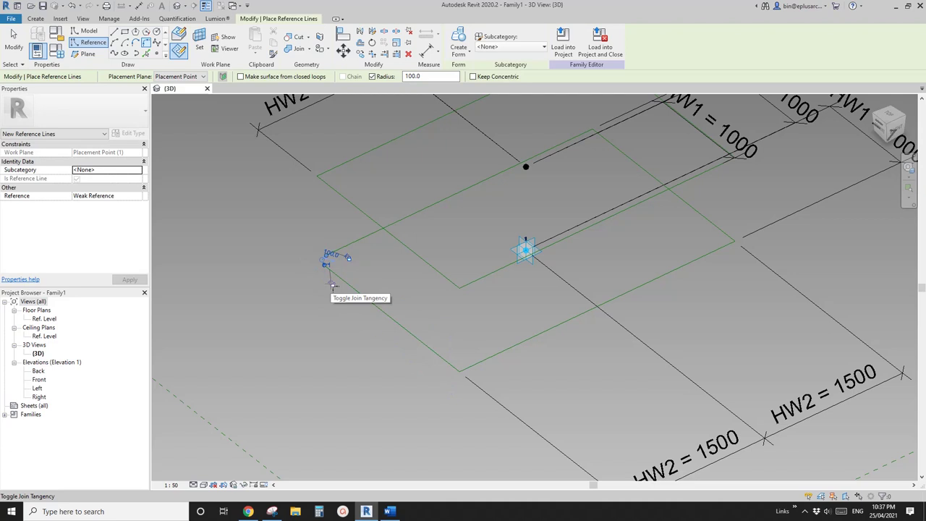
{"action": "scroll", "coordinate": [332, 284], "scroll_direction": "up", "scroll_amount": 2}
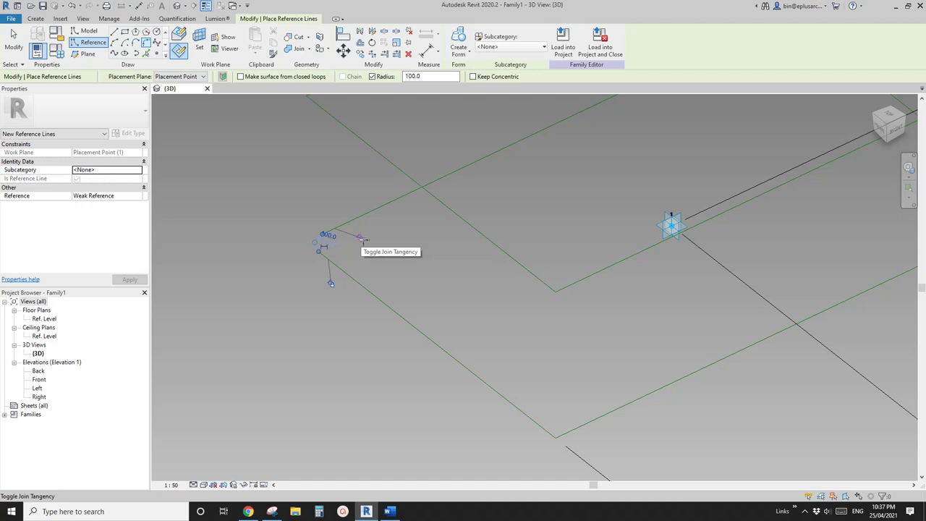
{"action": "scroll", "coordinate": [362, 246], "scroll_direction": "down", "scroll_amount": 3}
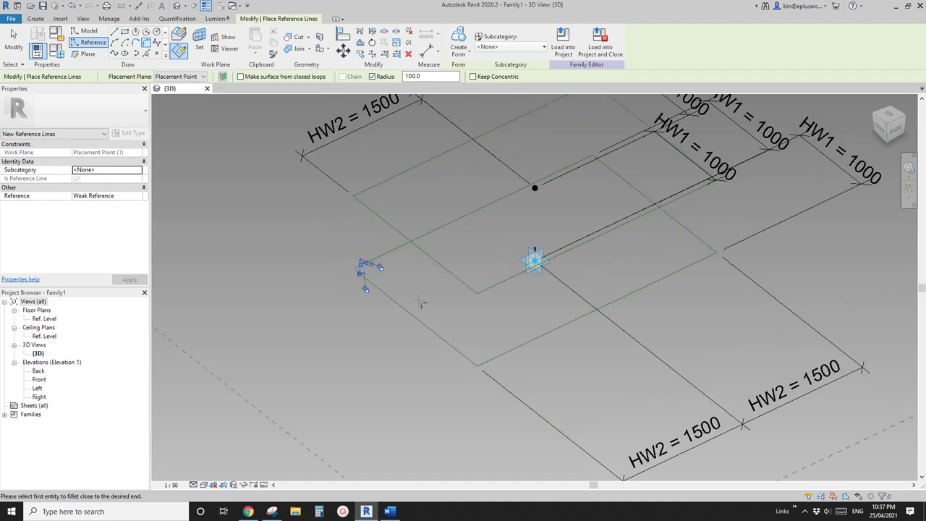
Step: Fillet the three remaining corners of the lower reference rectangle with a radius of 100
{"action": "scroll", "coordinate": [383, 224], "scroll_direction": "up", "scroll_amount": 2}
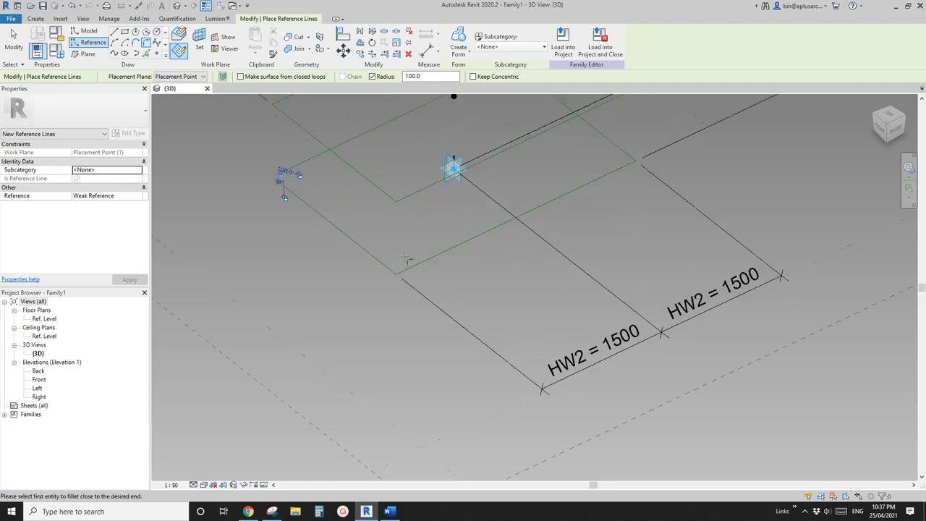
{"action": "left_click", "coordinate": [390, 268]}
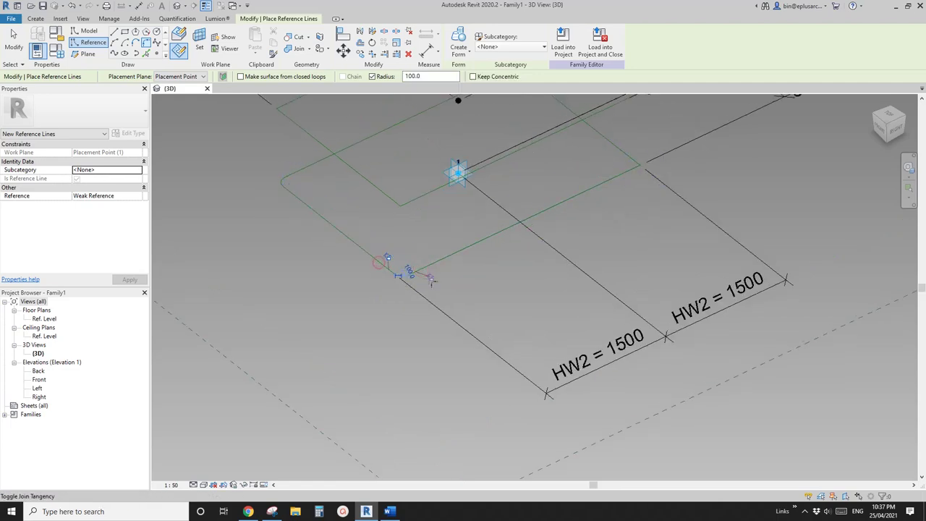
{"action": "scroll", "coordinate": [434, 304], "scroll_direction": "down", "scroll_amount": 2}
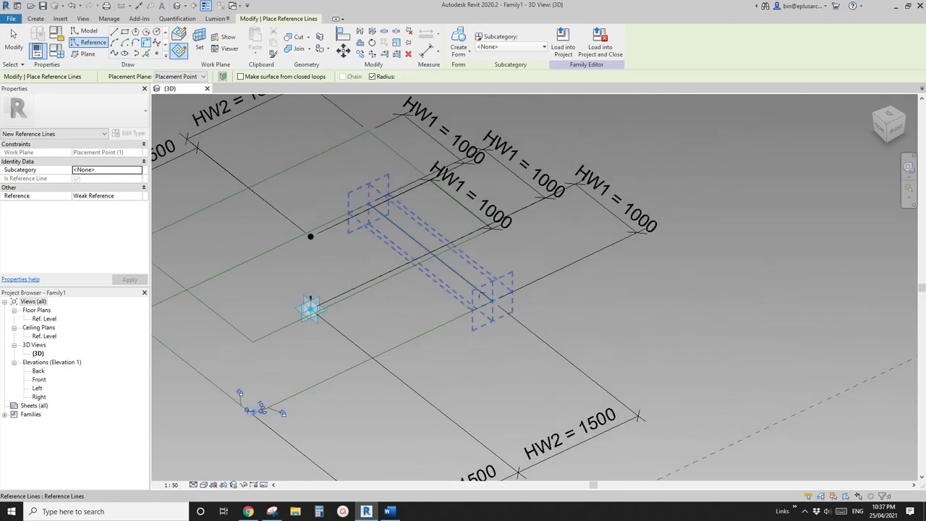
{"action": "scroll", "coordinate": [483, 313], "scroll_direction": "up", "scroll_amount": 2}
{"action": "scroll", "coordinate": [481, 304], "scroll_direction": "down", "scroll_amount": 2}
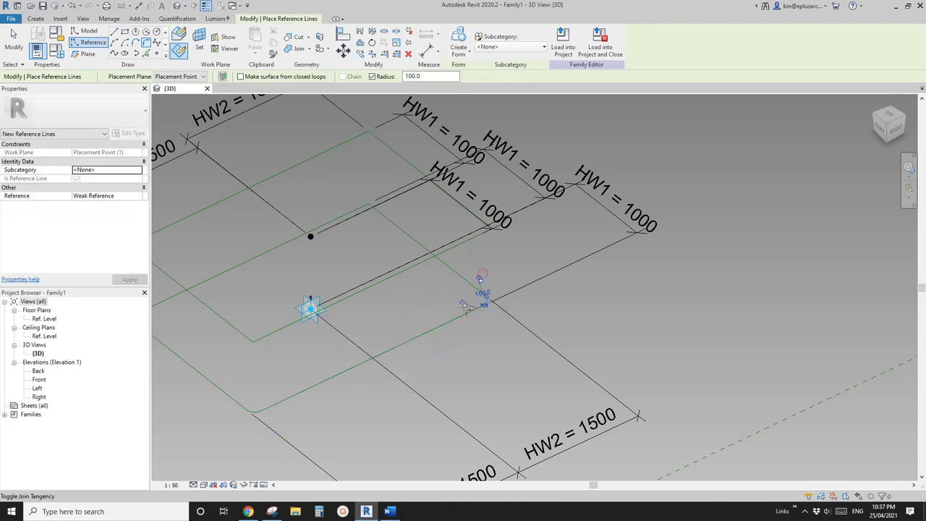
{"action": "scroll", "coordinate": [463, 250], "scroll_direction": "up", "scroll_amount": 3}
{"action": "left_click", "coordinate": [472, 251]}
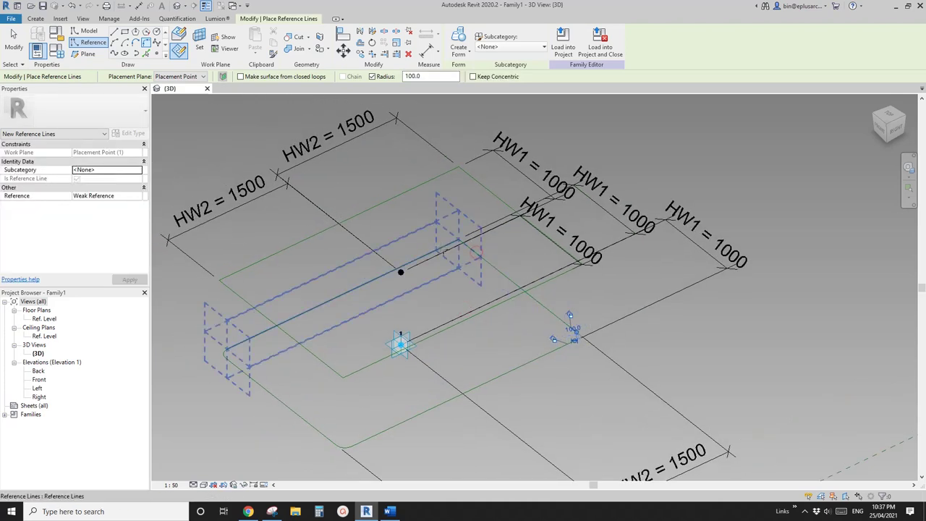
{"action": "left_click", "coordinate": [441, 248]}
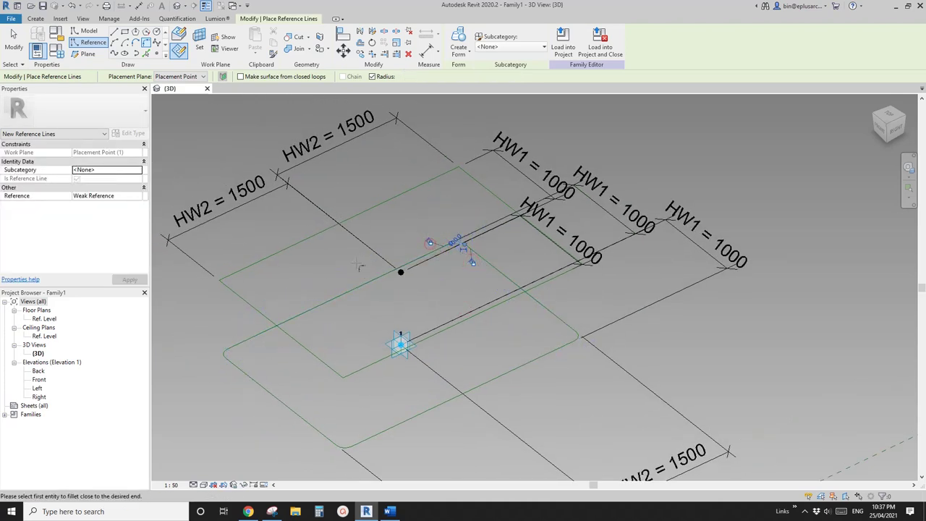
{"action": "middle_click_drag", "start_coordinate": [280, 313], "coordinate": [394, 277]}
{"action": "scroll", "coordinate": [395, 278], "scroll_direction": "down", "scroll_amount": 1}
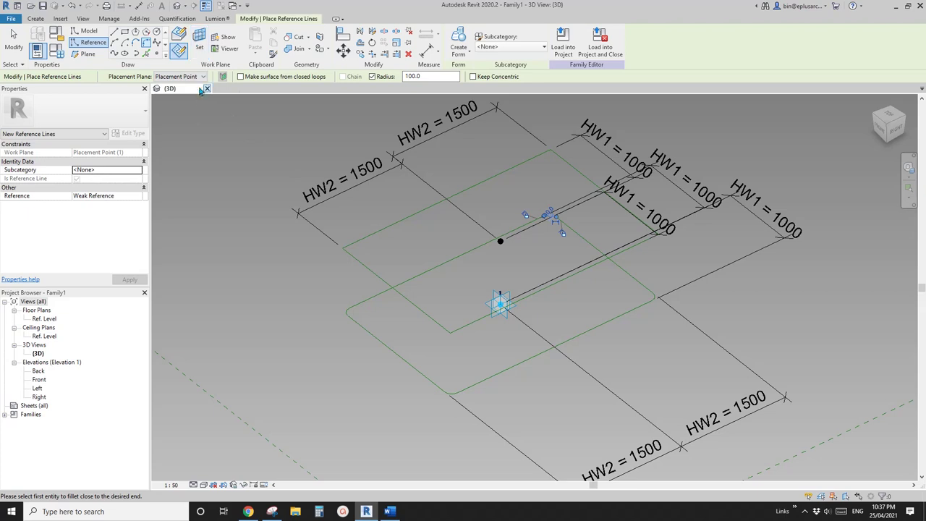
{"action": "left_click", "coordinate": [199, 45]}
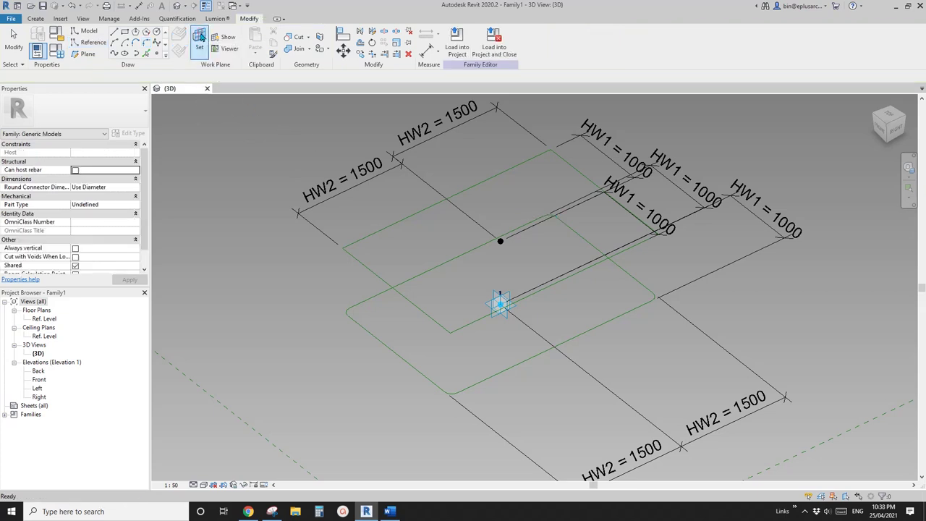
{"action": "left_click", "coordinate": [105, 77]}
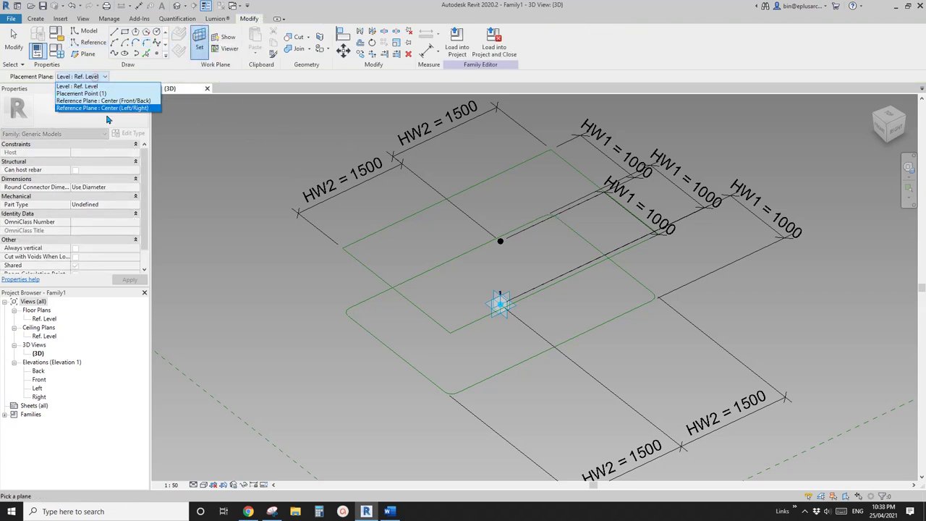
{"action": "left_click", "coordinate": [443, 225]}
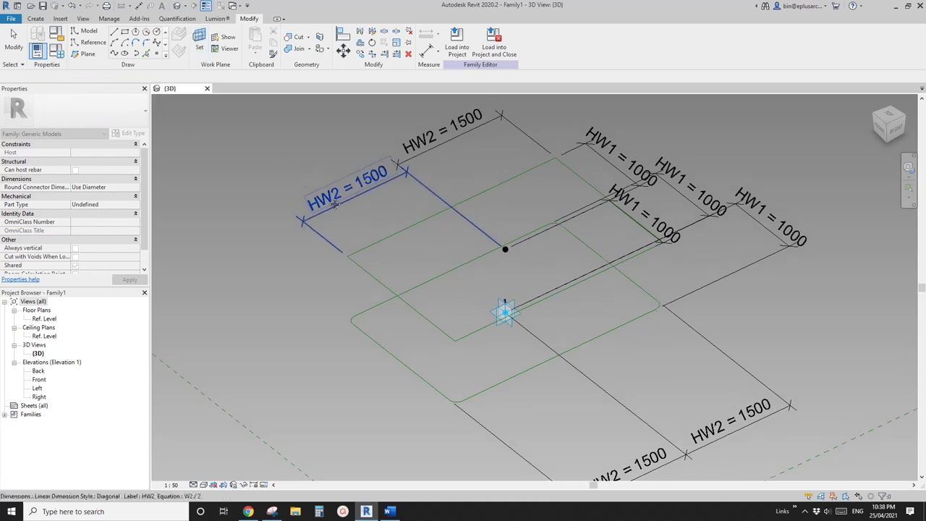
Step: Start a reference line fillet arc again and set the work plane to the upper reference point
{"action": "left_click", "coordinate": [85, 43]}
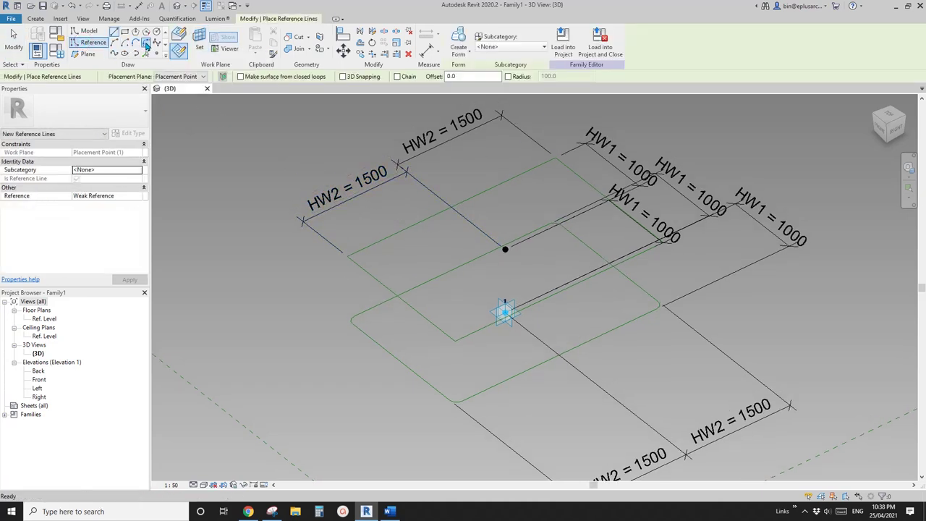
{"action": "left_click", "coordinate": [176, 53]}
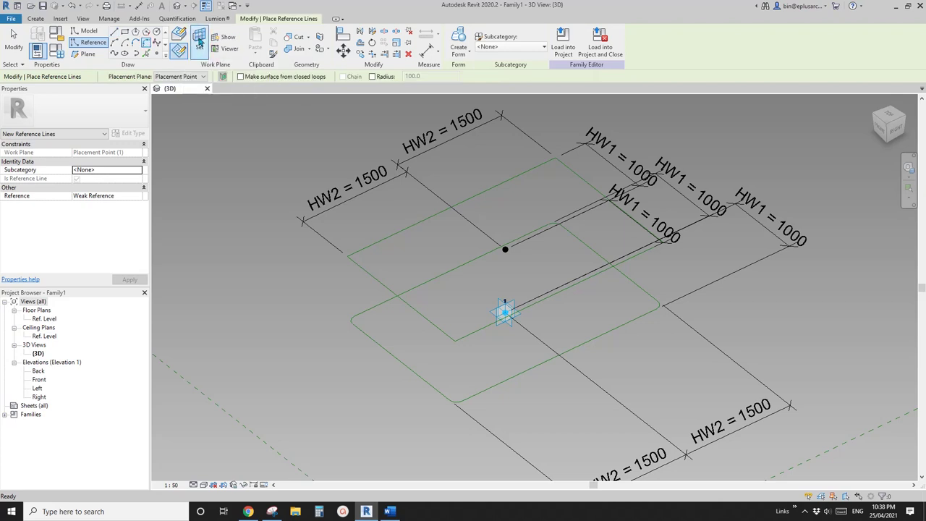
{"action": "left_click", "coordinate": [199, 41]}
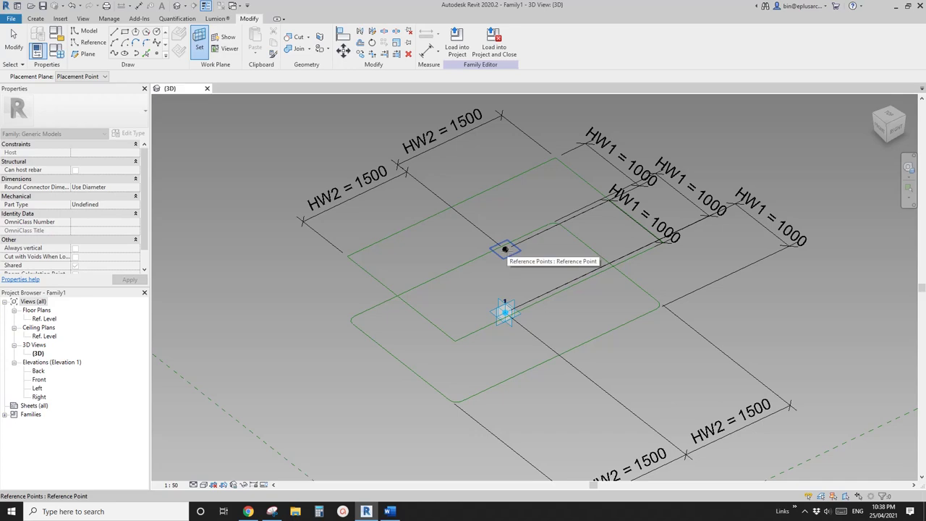
{"action": "left_click", "coordinate": [505, 249]}
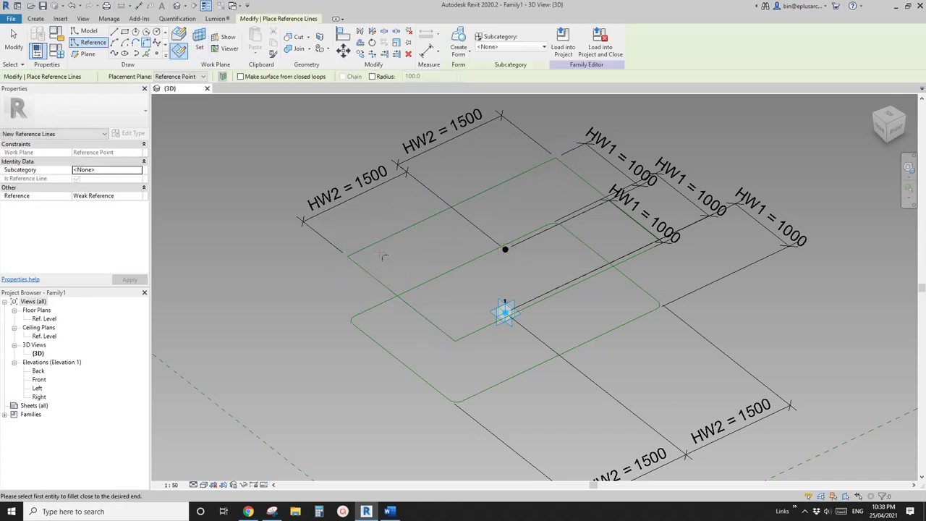
Step: Fillet the upper rectangle's first corner with a fixed radius of 100
{"action": "middle_click_drag", "start_coordinate": [459, 227], "coordinate": [433, 236], "text": "shift"}
{"action": "left_click", "coordinate": [378, 232]}
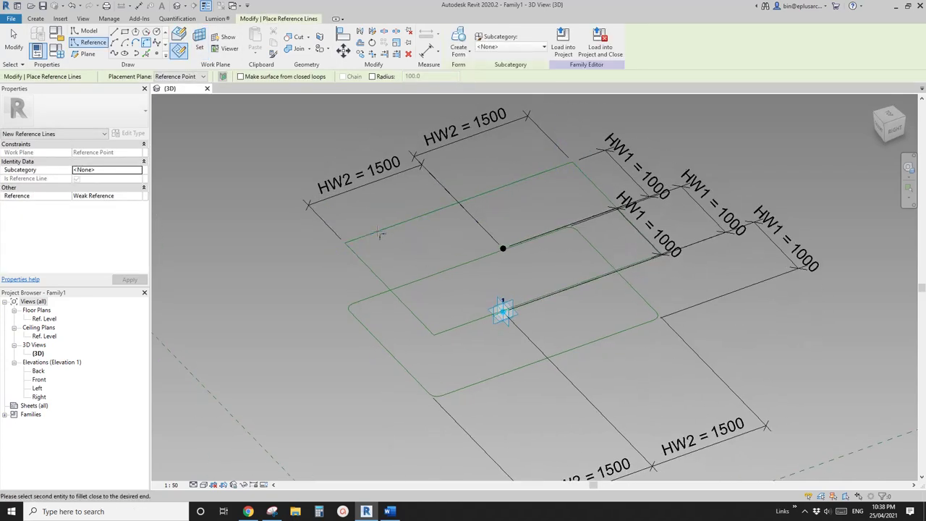
{"action": "left_click", "coordinate": [377, 235]}
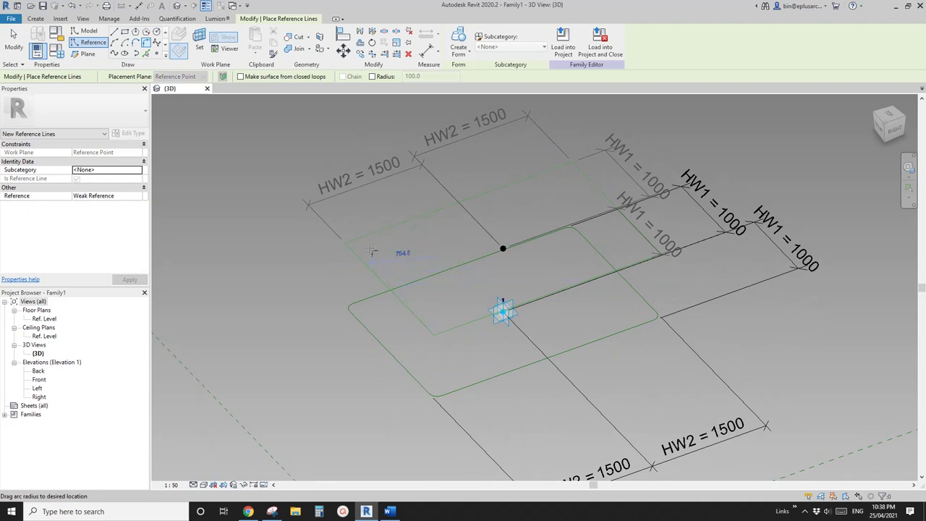
{"action": "left_click", "coordinate": [373, 76]}
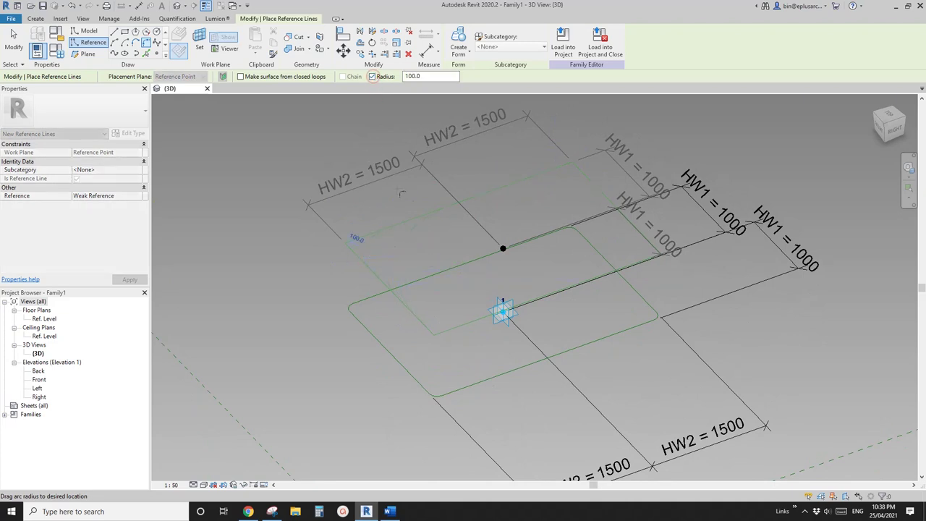
{"action": "left_click", "coordinate": [403, 255]}
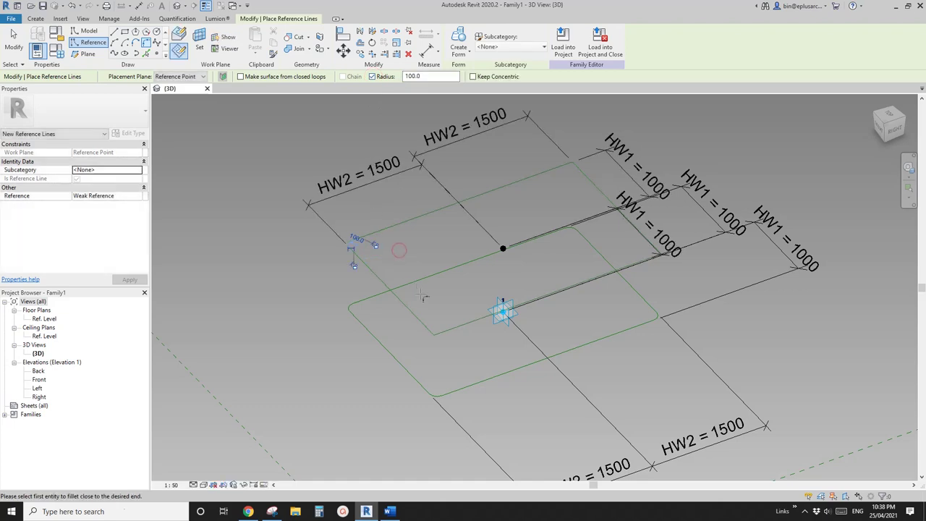
Step: Fillet the remaining corners of the upper reference rectangle with a radius of 100
{"action": "middle_click_drag", "start_coordinate": [440, 272], "coordinate": [395, 246]}
{"action": "scroll", "coordinate": [395, 255], "scroll_direction": "up", "scroll_amount": 1}
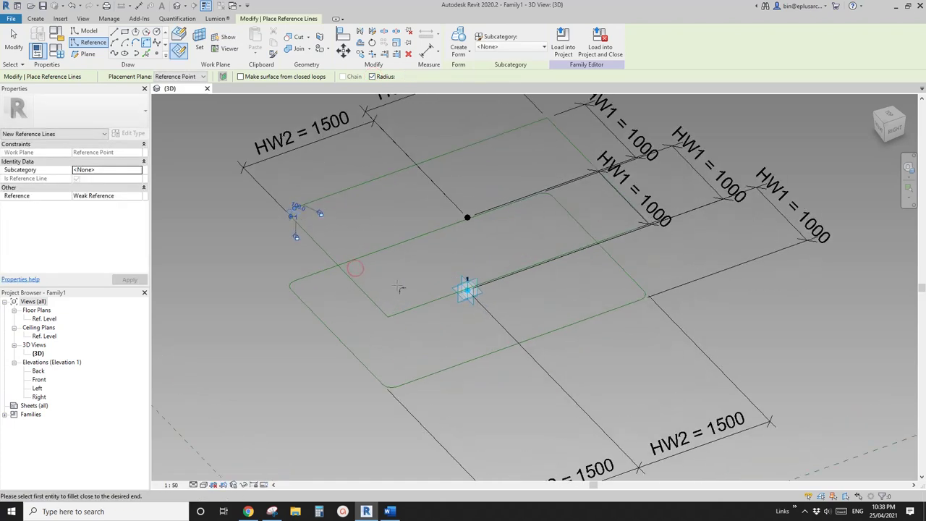
{"action": "left_click", "coordinate": [377, 305]}
{"action": "left_click", "coordinate": [377, 304]}
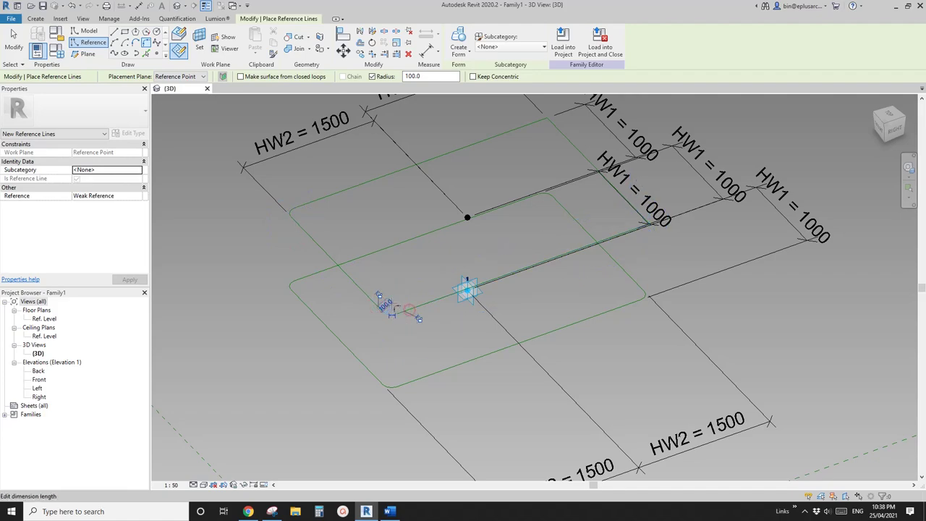
{"action": "middle_click_drag", "start_coordinate": [561, 245], "coordinate": [554, 323]}
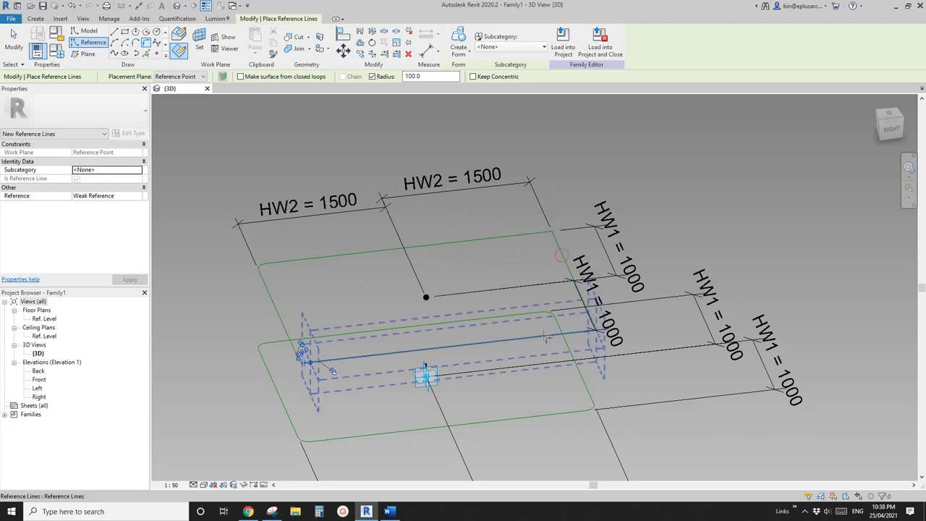
{"action": "left_click", "coordinate": [554, 324]}
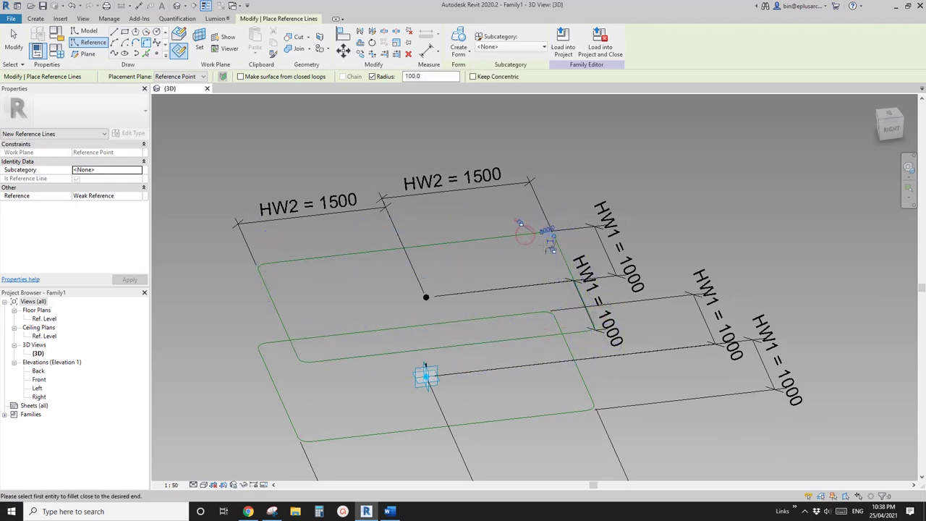
Step: Create a solid form from the upper and lower rounded reference rectangles
{"action": "key", "text": "Escape"}
{"action": "key", "text": "Escape"}
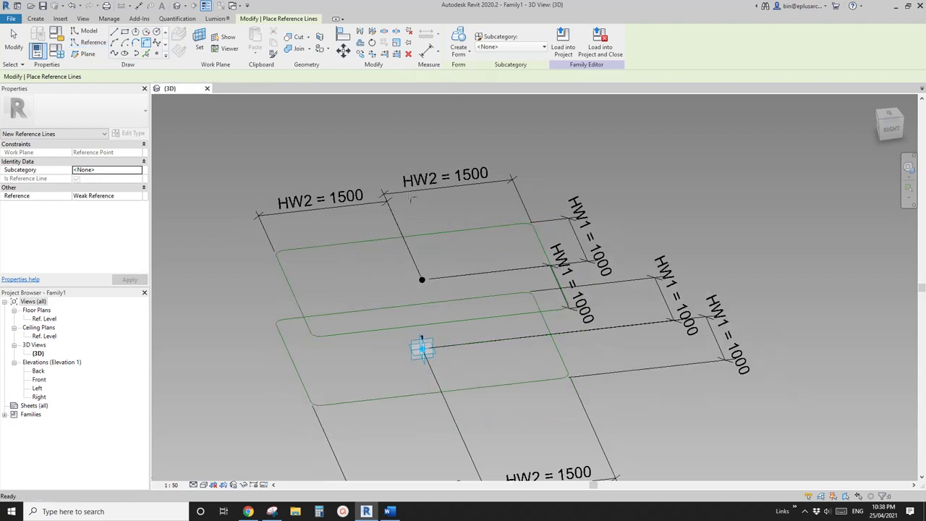
{"action": "scroll", "coordinate": [362, 210], "scroll_direction": "down", "scroll_amount": 3}
{"action": "left_click", "coordinate": [345, 230]}
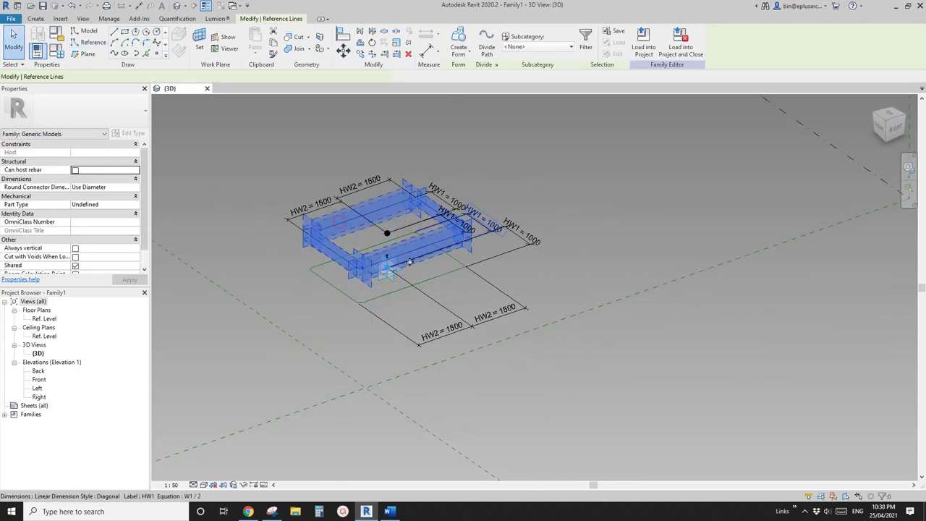
{"action": "left_click", "coordinate": [334, 288], "text": "ctrl"}
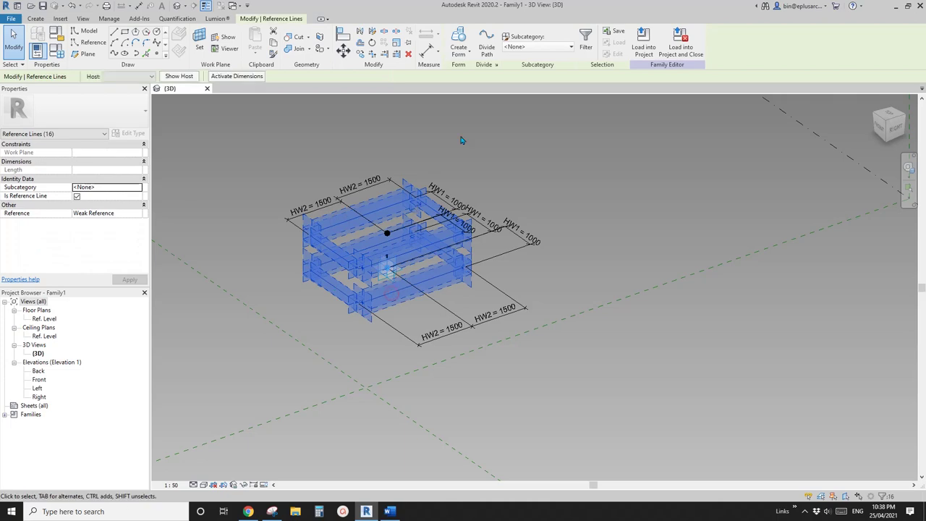
{"action": "left_click", "coordinate": [463, 38]}
{"action": "scroll", "coordinate": [379, 275], "scroll_direction": "up", "scroll_amount": 5}
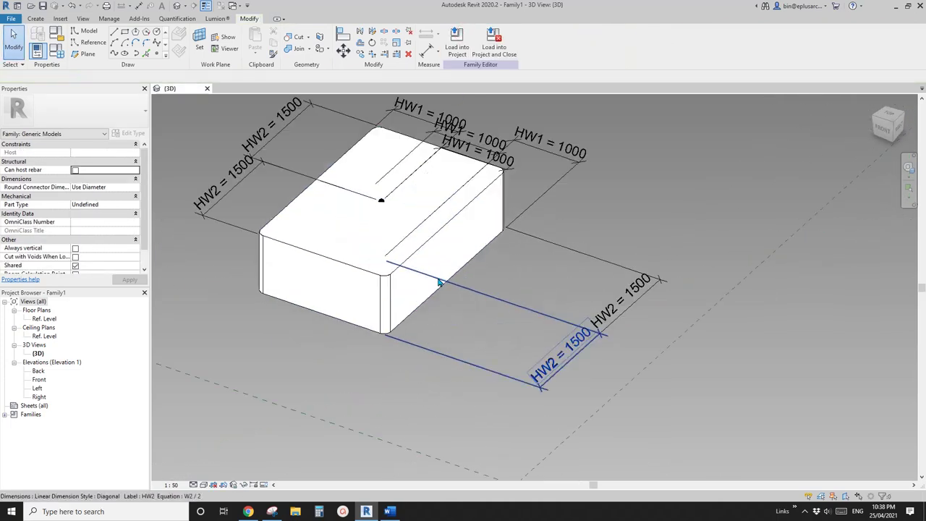
{"action": "middle_click_drag", "start_coordinate": [380, 275], "coordinate": [438, 316]}
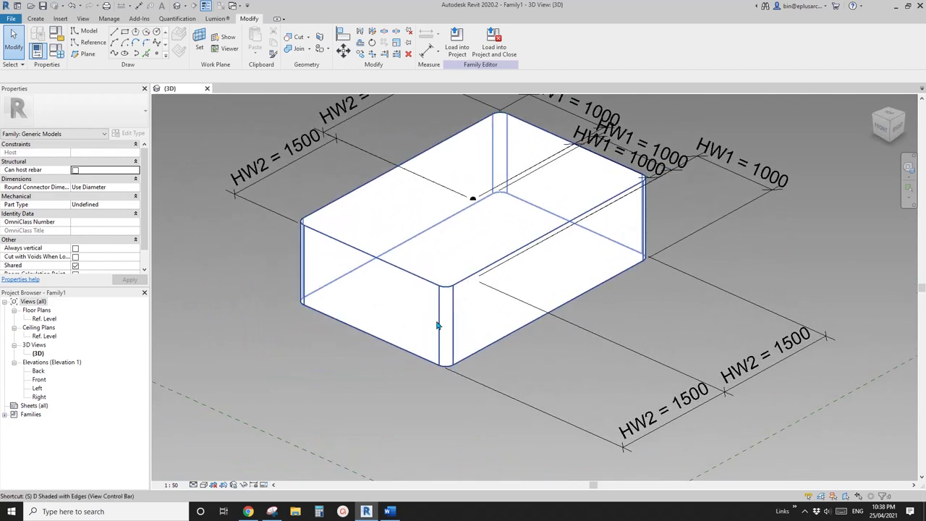
Step: Set the 3D view's visual style to Shaded with edges and inspect the form's rounded corners
{"action": "key", "text": "d"}
{"action": "mouse_move", "coordinate": [490, 358]}
{"action": "middle_mouse_down", "text": "shift"}
{"action": "mouse_move", "coordinate": [428, 349]}
{"action": "mouse_move", "coordinate": [337, 309]}
{"action": "mouse_move", "coordinate": [583, 385]}
{"action": "mouse_move", "coordinate": [506, 361]}
{"action": "mouse_move", "coordinate": [600, 362]}
{"action": "mouse_move", "coordinate": [510, 344]}
{"action": "mouse_move", "coordinate": [447, 317]}
{"action": "mouse_move", "coordinate": [496, 393]}
{"action": "mouse_move", "coordinate": [497, 374]}
{"action": "mouse_move", "coordinate": [429, 372]}
{"action": "mouse_move", "coordinate": [376, 351]}
{"action": "mouse_move", "coordinate": [331, 296]}
{"action": "mouse_move", "coordinate": [618, 325]}
{"action": "mouse_move", "coordinate": [474, 335]}
{"action": "mouse_move", "coordinate": [464, 350]}
{"action": "mouse_move", "coordinate": [592, 340]}
{"action": "mouse_move", "coordinate": [616, 403]}
{"action": "mouse_move", "coordinate": [570, 360]}
{"action": "middle_mouse_up", "text": "shift"}
{"action": "left_click", "coordinate": [447, 317]}
{"action": "scroll", "coordinate": [551, 333], "scroll_direction": "up", "scroll_amount": 1}
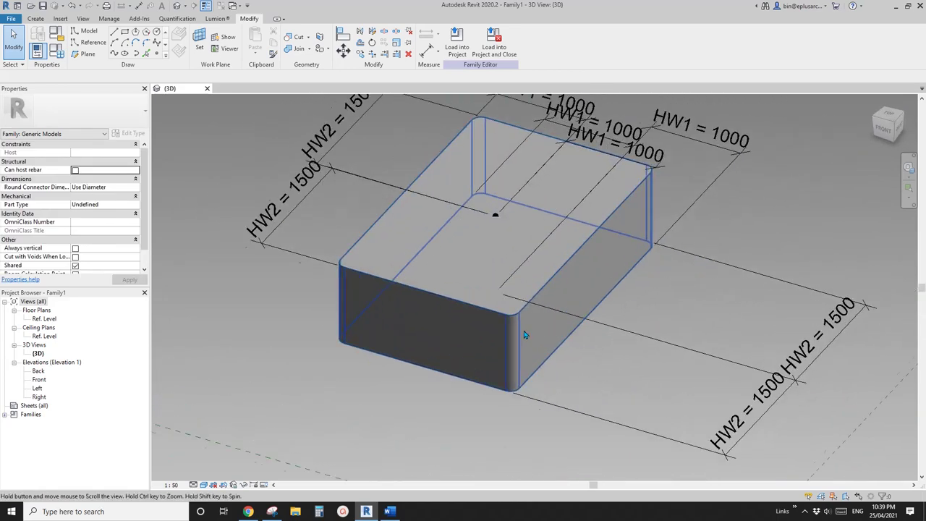
{"action": "middle_click_drag", "start_coordinate": [525, 327], "coordinate": [499, 332]}
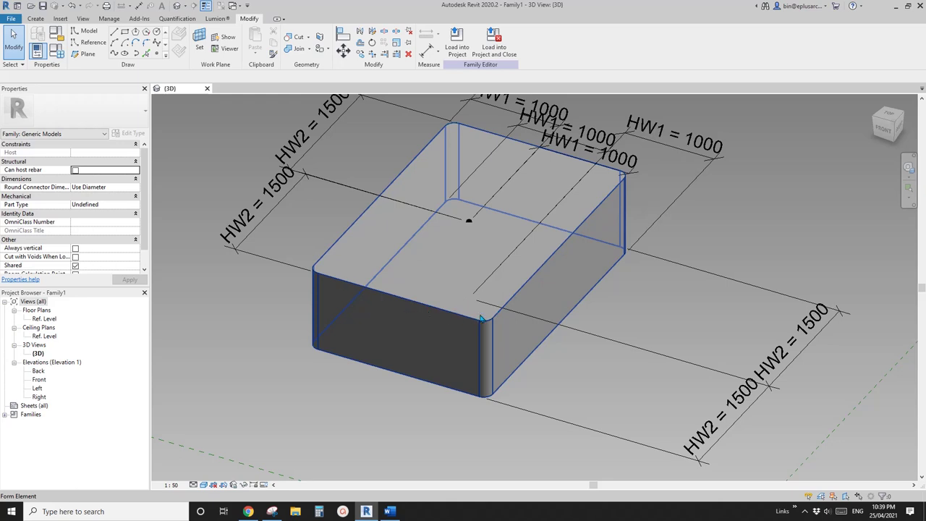
{"action": "scroll", "coordinate": [479, 320], "scroll_direction": "up", "scroll_amount": 1}
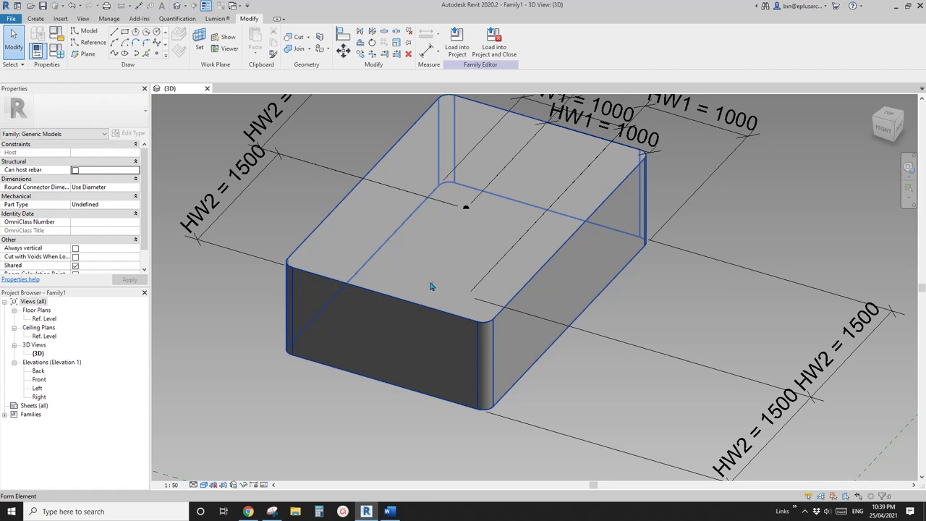
Step: Temporarily hide the solid box form so that only the reference geometry shows
{"action": "middle_click_drag", "start_coordinate": [432, 286], "coordinate": [430, 262], "text": "shift"}
{"action": "scroll", "coordinate": [475, 290], "scroll_direction": "up", "scroll_amount": 1}
{"action": "left_click", "coordinate": [461, 269]}
{"action": "scroll", "coordinate": [460, 268], "scroll_direction": "down", "scroll_amount": 1}
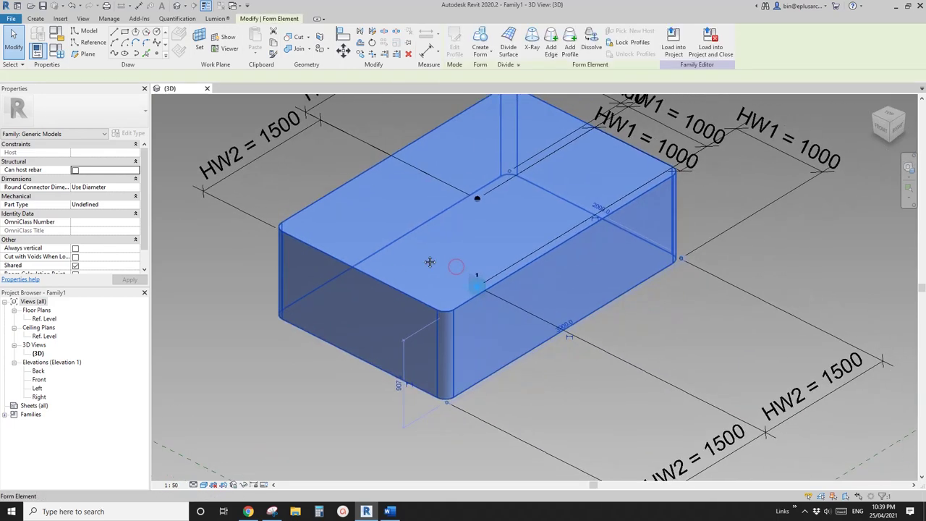
{"action": "left_click", "coordinate": [430, 261]}
{"action": "key", "text": "h"}
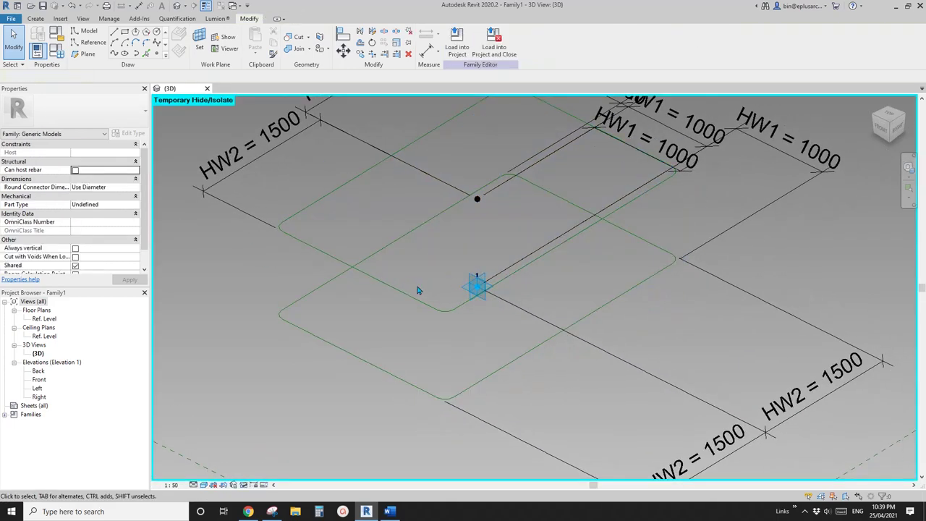
Step: Place a reference point on the front short edge of the upper rounded rectangle, drawing on faces
{"action": "middle_click_drag", "start_coordinate": [428, 315], "coordinate": [399, 314]}
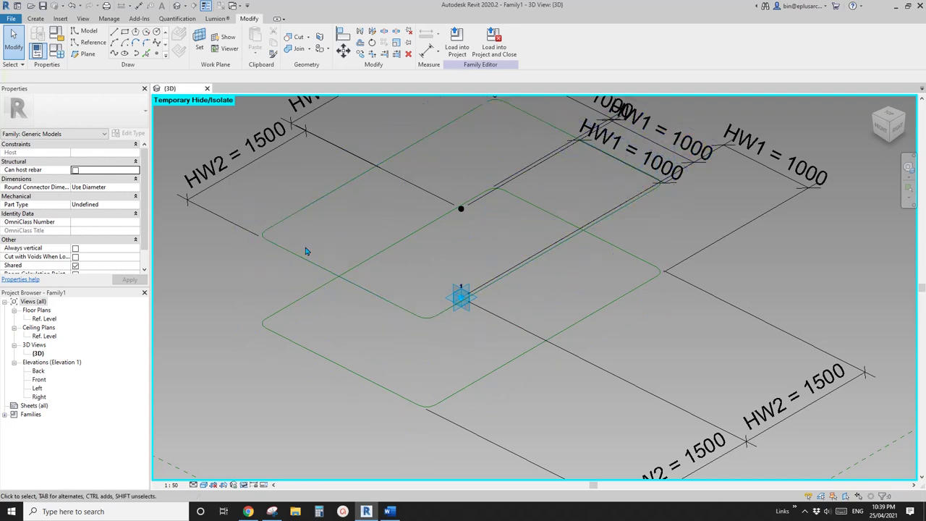
{"action": "middle_click_drag", "start_coordinate": [358, 227], "coordinate": [403, 260]}
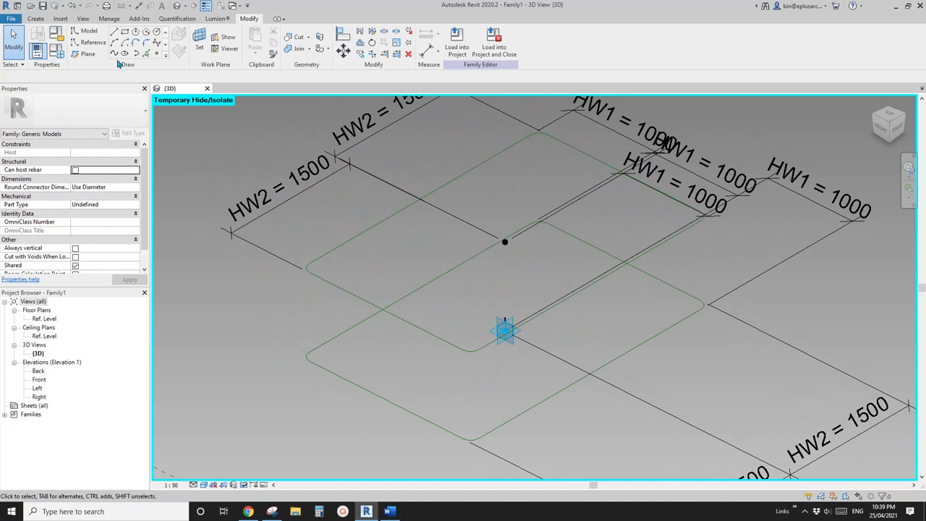
{"action": "middle_click_drag", "start_coordinate": [284, 182], "coordinate": [273, 180]}
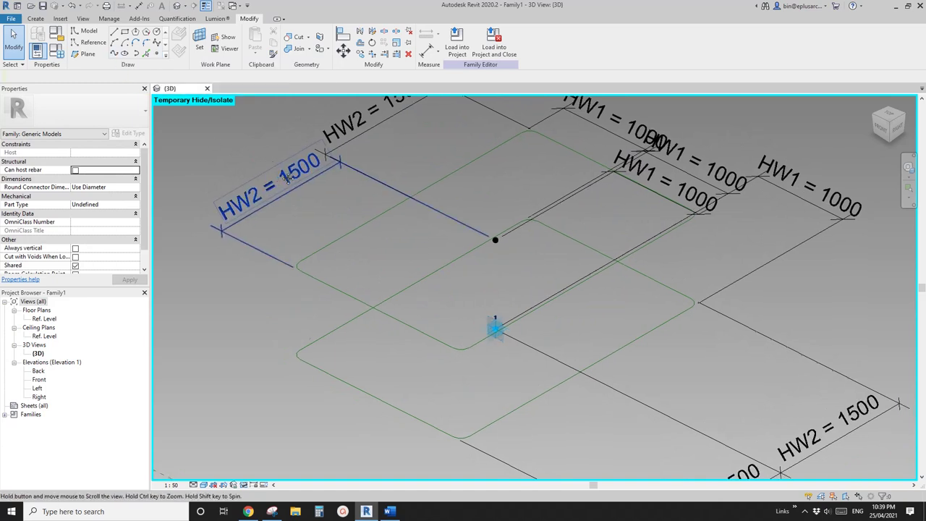
{"action": "left_click", "coordinate": [158, 53]}
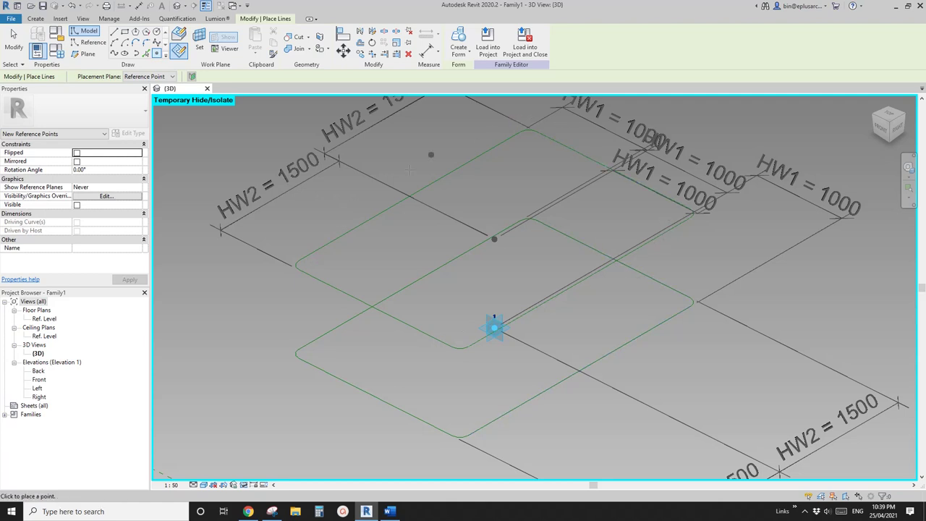
{"action": "middle_click_drag", "start_coordinate": [397, 271], "coordinate": [288, 169], "text": "shift"}
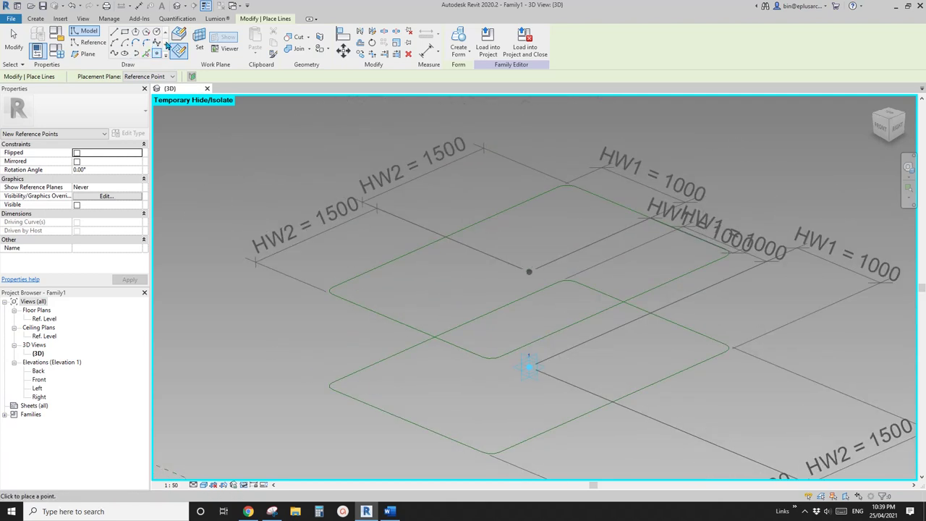
{"action": "middle_click_drag", "start_coordinate": [337, 194], "coordinate": [273, 144]}
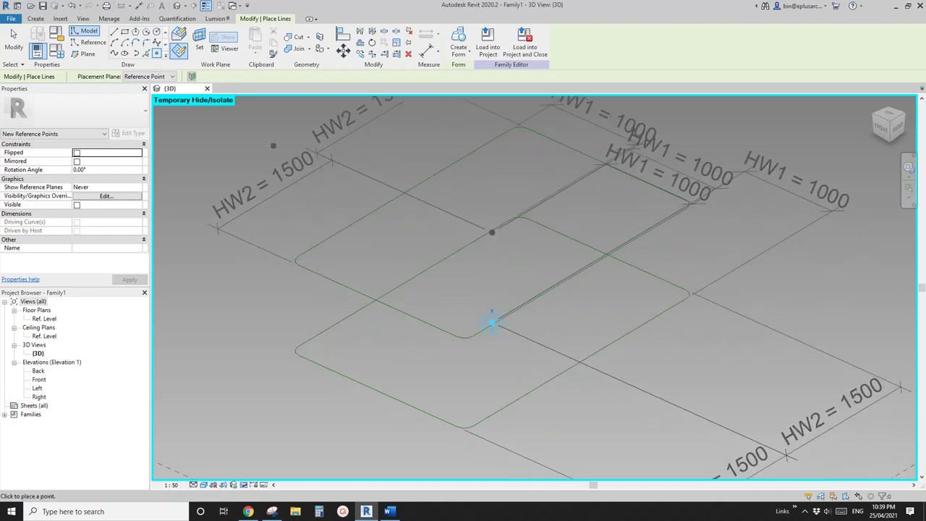
{"action": "middle_click_drag", "start_coordinate": [327, 174], "coordinate": [312, 172]}
{"action": "left_click", "coordinate": [107, 43]}
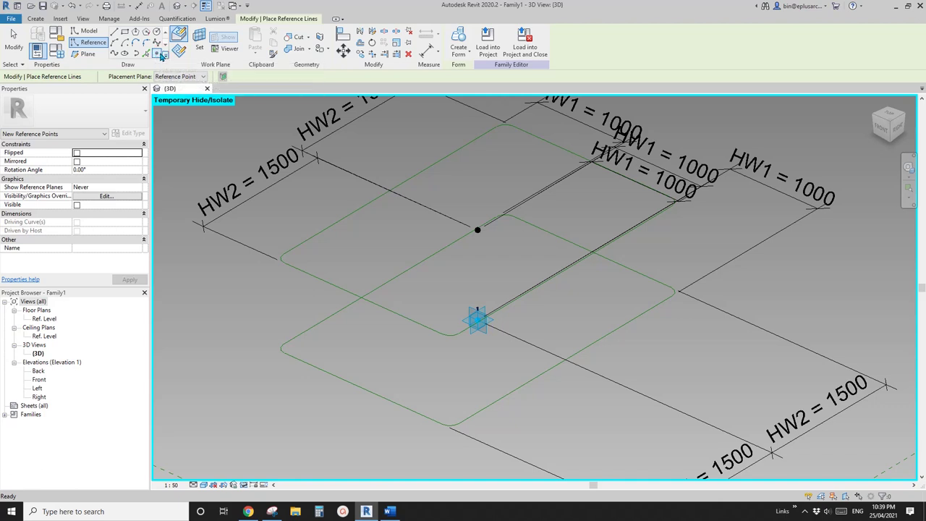
{"action": "left_click", "coordinate": [179, 34]}
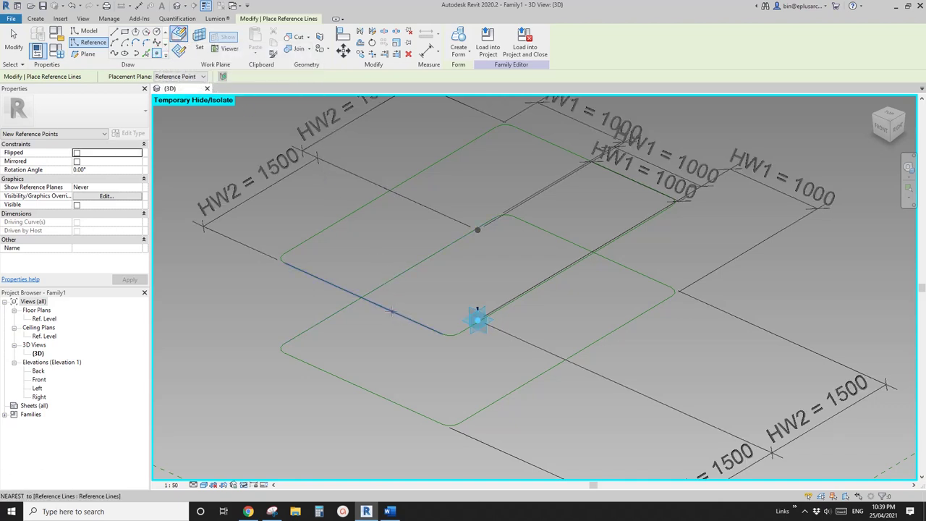
{"action": "left_click", "coordinate": [387, 309]}
{"action": "scroll", "coordinate": [388, 312], "scroll_direction": "up", "scroll_amount": 2}
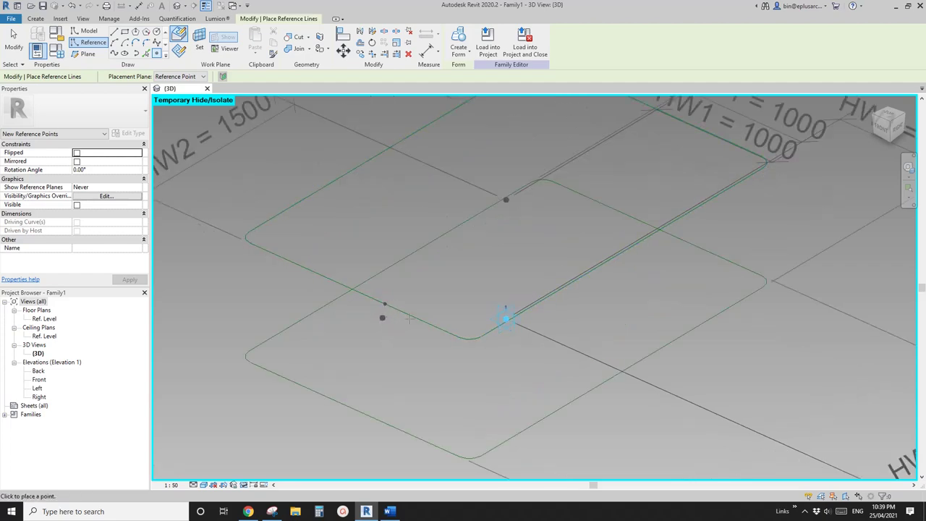
{"action": "middle_click_drag", "start_coordinate": [386, 317], "coordinate": [435, 316], "text": "shift"}
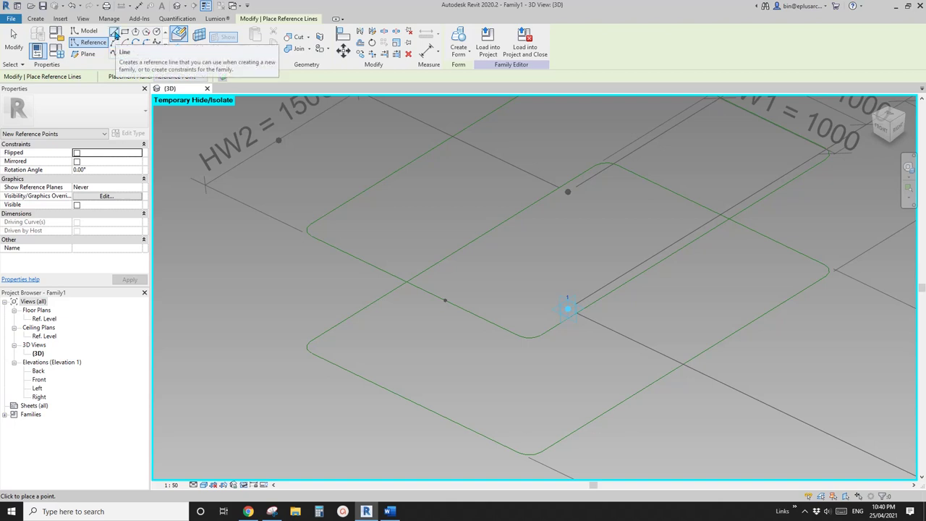
Step: On the new point's plane perpendicular to the edge, draw a horizontal reference line 100 long inward and a vertical one downward from the point
{"action": "left_click", "coordinate": [113, 32]}
{"action": "scroll", "coordinate": [378, 271], "scroll_direction": "down", "scroll_amount": 2}
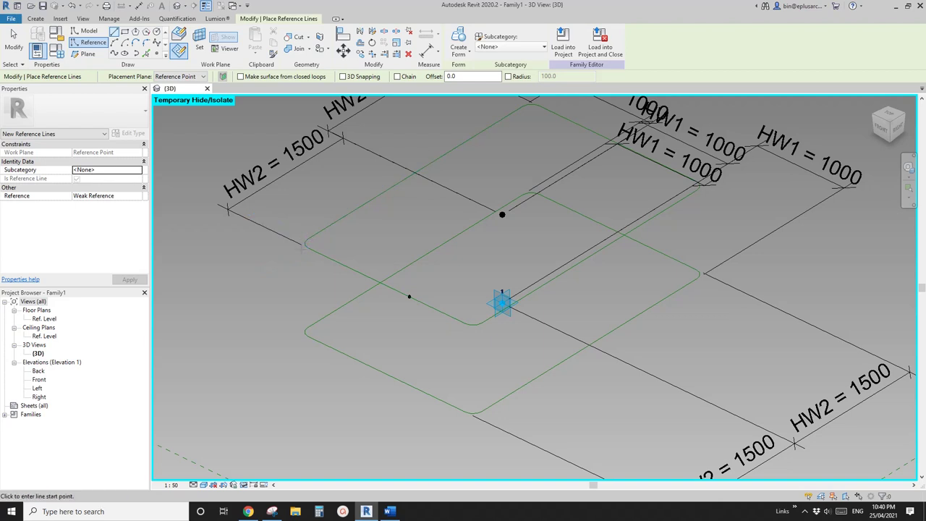
{"action": "scroll", "coordinate": [306, 246], "scroll_direction": "up", "scroll_amount": 1}
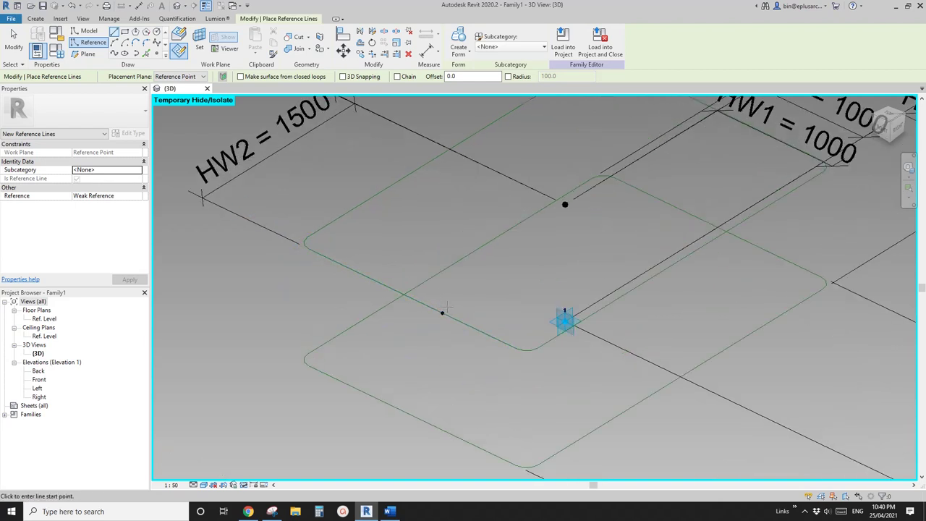
{"action": "scroll", "coordinate": [474, 327], "scroll_direction": "up", "scroll_amount": 5}
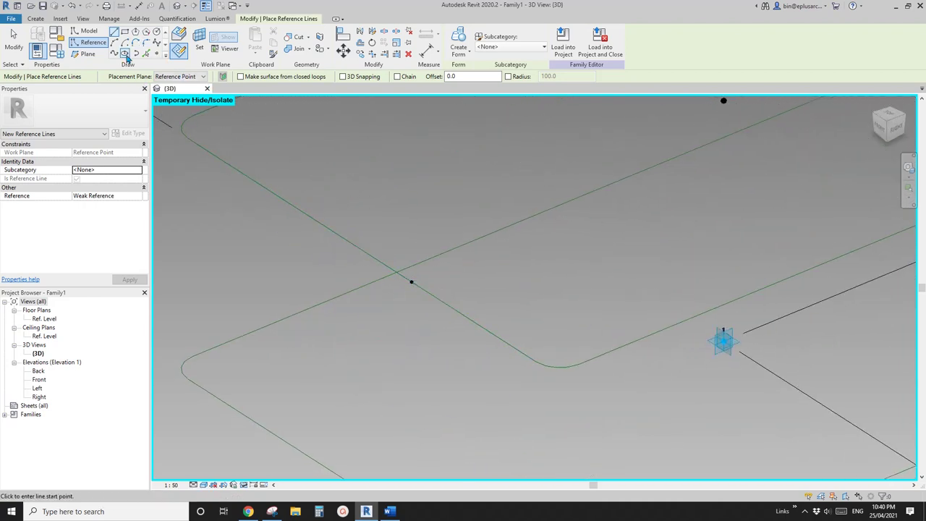
{"action": "left_click", "coordinate": [200, 43]}
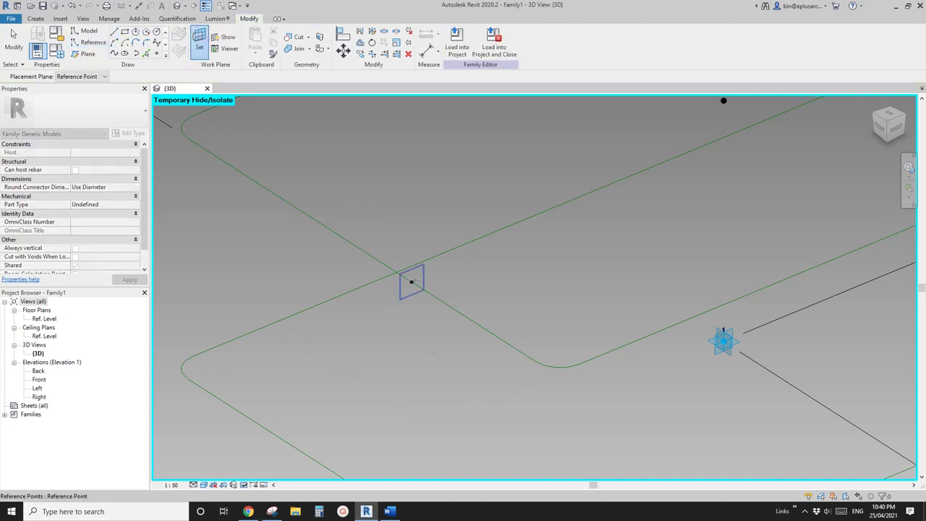
{"action": "key", "text": "Return"}
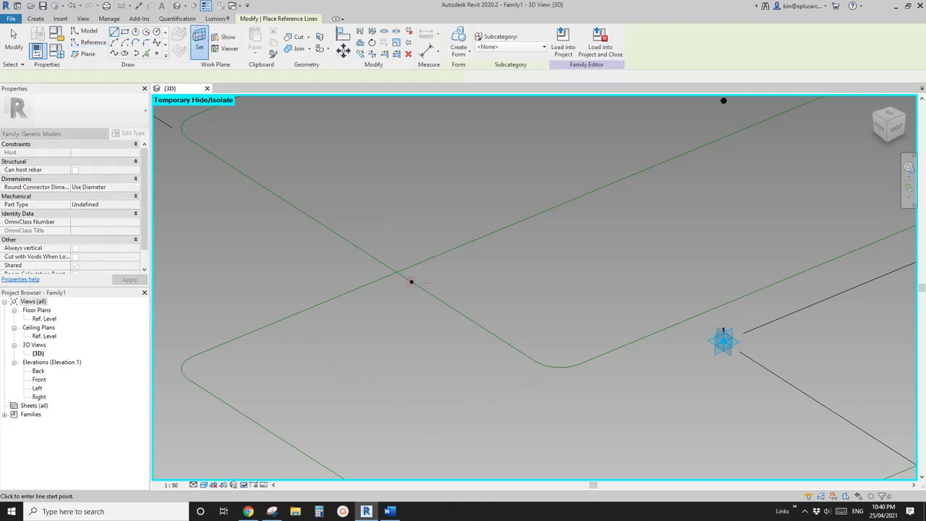
{"action": "left_click", "coordinate": [411, 281]}
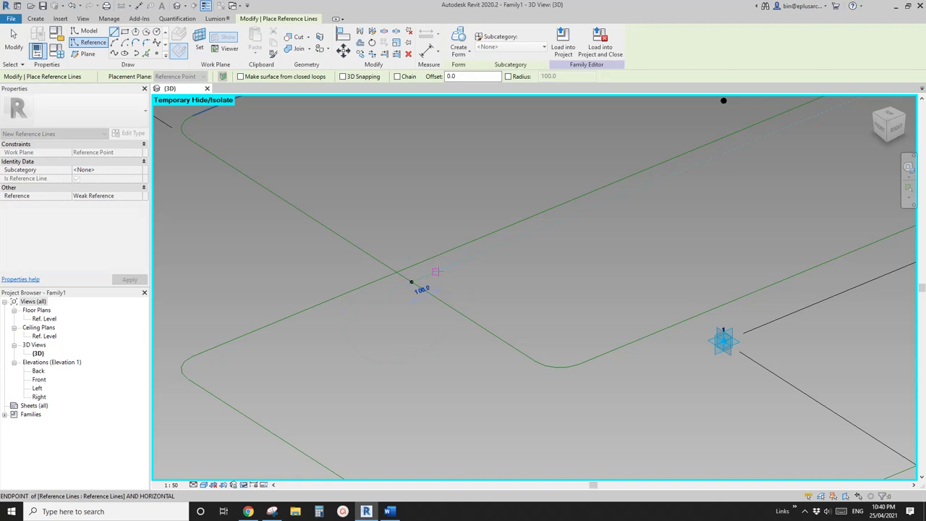
{"action": "left_click", "coordinate": [436, 272]}
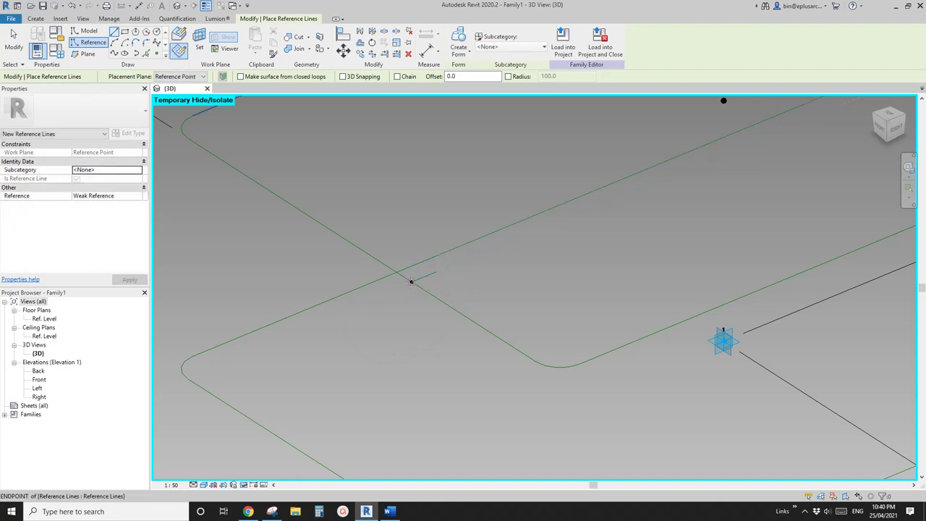
{"action": "left_click", "coordinate": [411, 281]}
{"action": "left_click", "coordinate": [411, 310]}
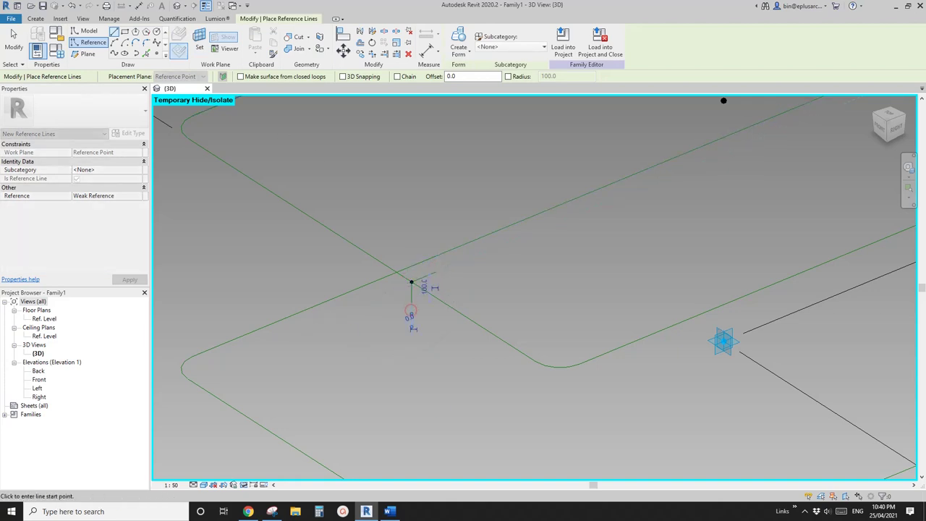
Step: Close the small profile with a start-end-radius reference arc between the free ends of both lines, bulging towards the point
{"action": "left_click", "coordinate": [114, 43]}
{"action": "left_click", "coordinate": [411, 309]}
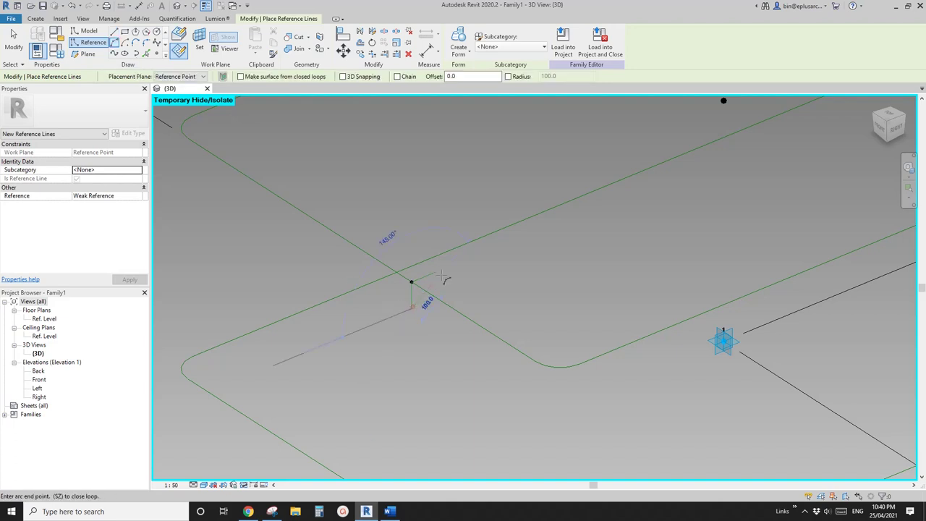
{"action": "left_click", "coordinate": [436, 273]}
{"action": "left_click", "coordinate": [426, 284]}
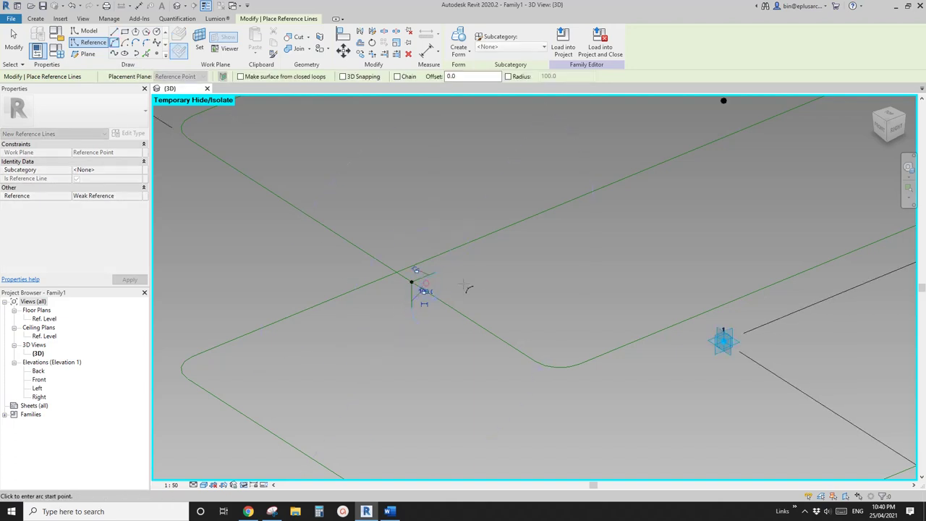
{"action": "scroll", "coordinate": [443, 300], "scroll_direction": "up", "scroll_amount": 2}
{"action": "key", "text": "Escape"}
{"action": "key", "text": "Escape"}
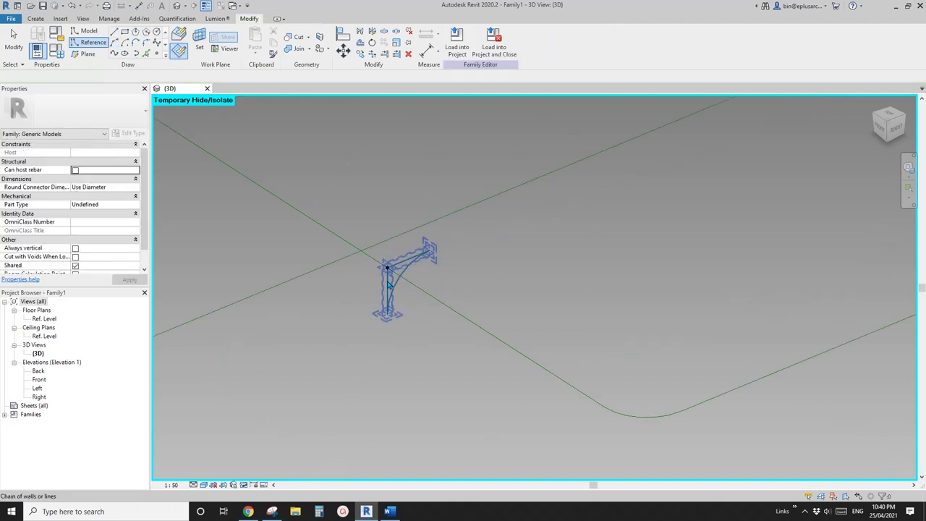
Step: Try to create a form by sweeping the small three-line profile along the upper rounded rectangle
{"action": "left_click", "coordinate": [387, 283]}
{"action": "scroll", "coordinate": [387, 291], "scroll_direction": "down", "scroll_amount": 5}
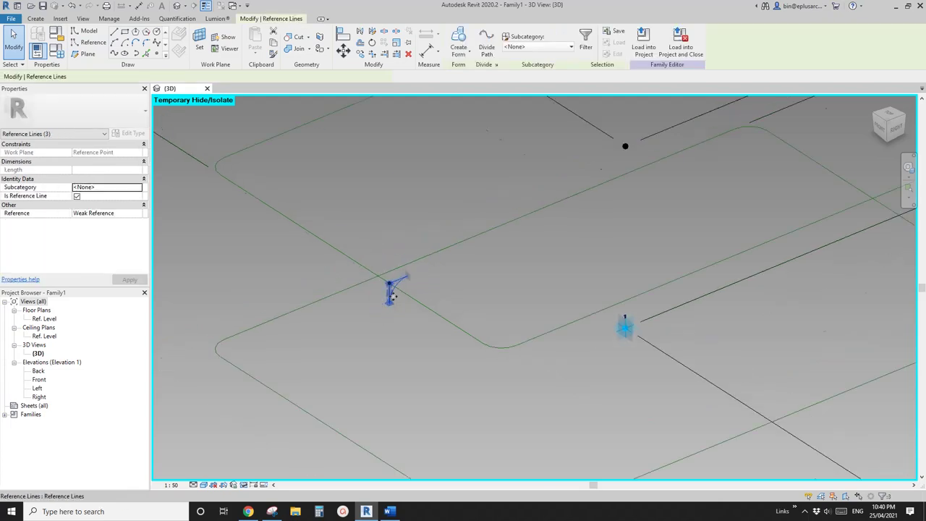
{"action": "key", "text": "Tab"}
{"action": "left_click", "coordinate": [417, 296], "text": "ctrl"}
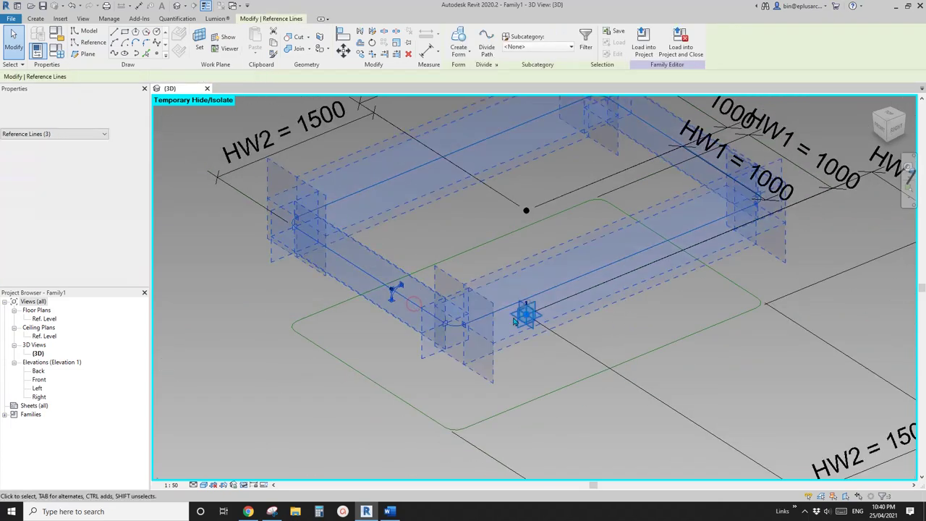
{"action": "left_click", "coordinate": [458, 40]}
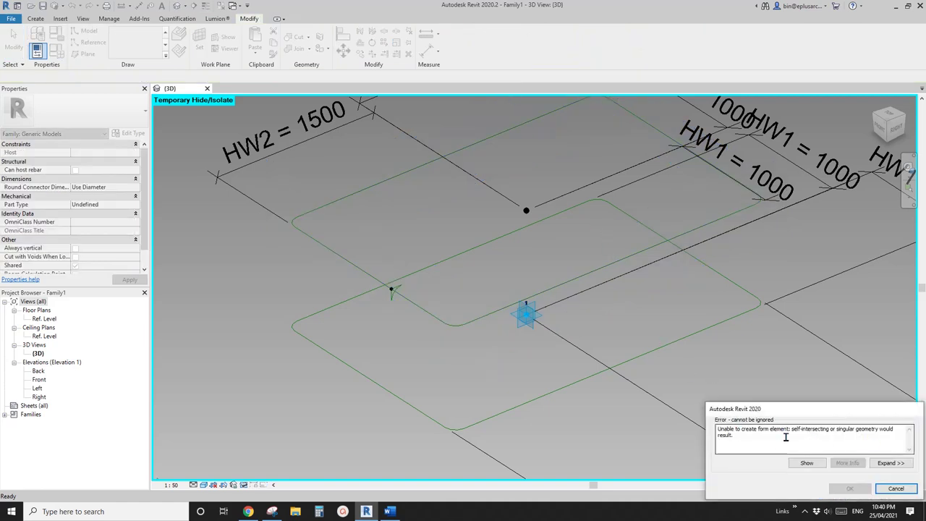
{"action": "left_click", "coordinate": [896, 488]}
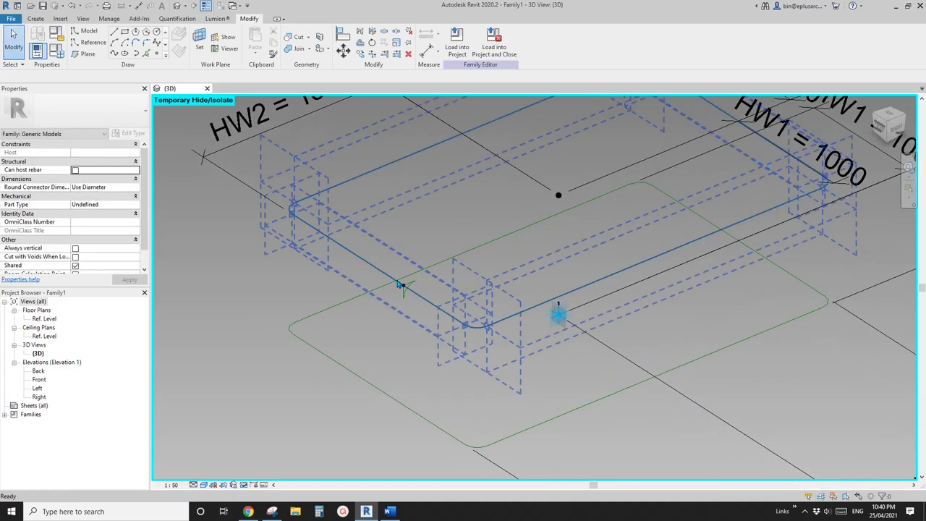
Step: Try to create a form by sweeping the small profile along only the straight front short edge, and undo it
{"action": "scroll", "coordinate": [419, 282], "scroll_direction": "up", "scroll_amount": 2}
{"action": "left_click_drag", "start_coordinate": [429, 319], "coordinate": [431, 314]}
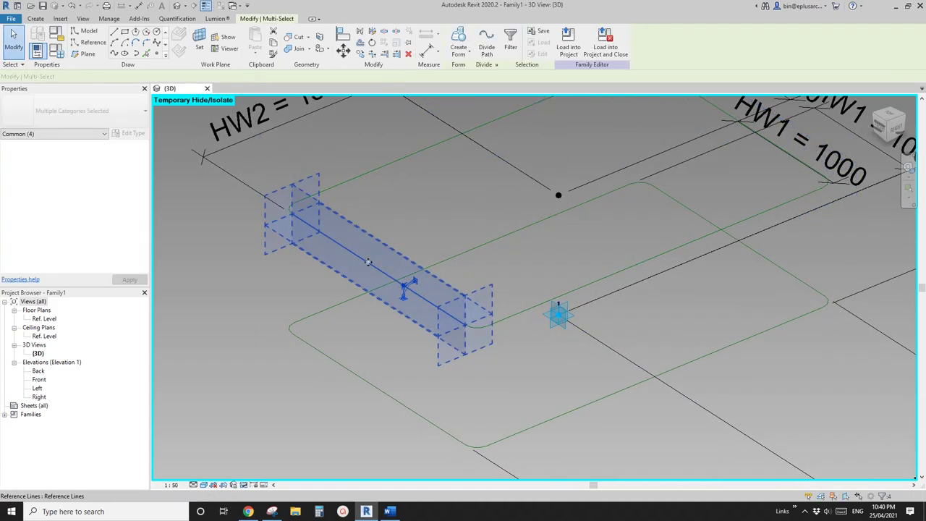
{"action": "left_click", "coordinate": [423, 99], "text": "ctrl"}
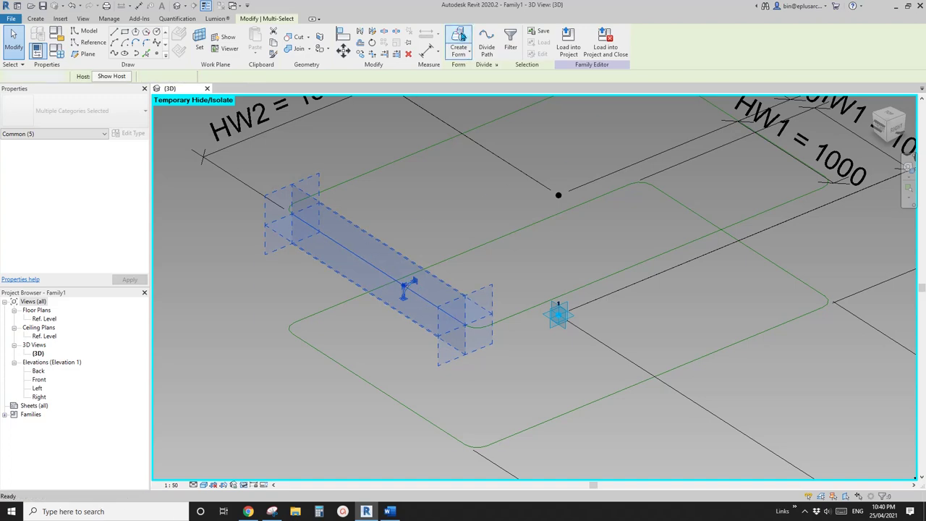
{"action": "left_click", "coordinate": [477, 225]}
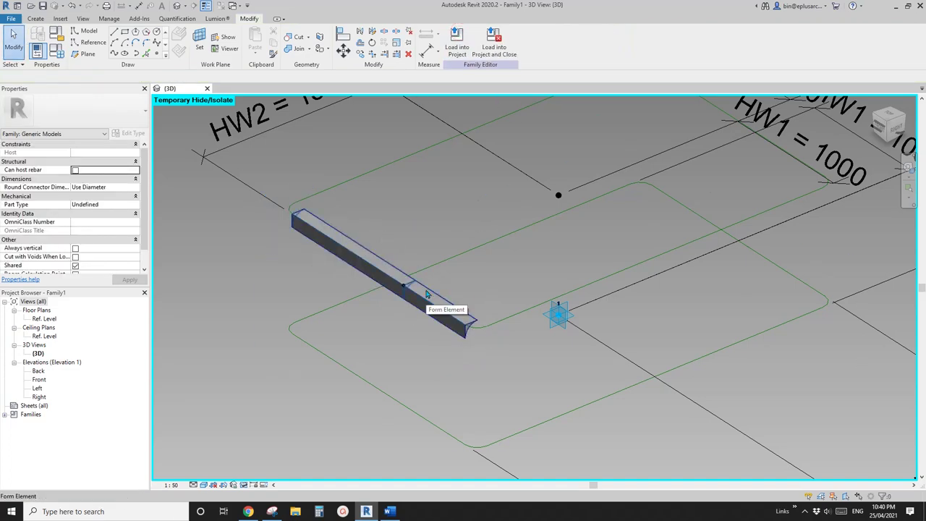
{"action": "key", "text": "ctrl+z"}
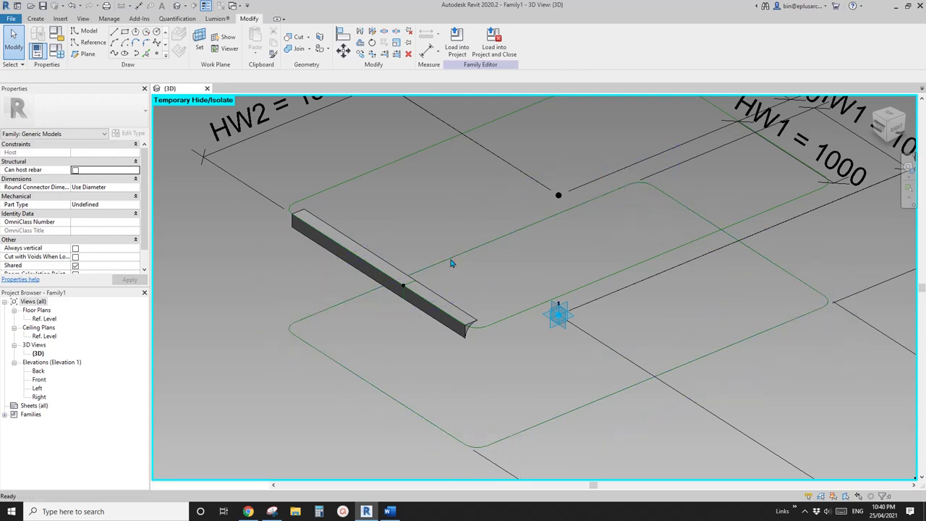
Step: Copy the small profile with its reference point three times in one multiple copy, placing the copies over the upper rounded rectangle
{"action": "scroll", "coordinate": [426, 283], "scroll_direction": "down", "scroll_amount": 1}
{"action": "middle_click_drag", "start_coordinate": [425, 284], "coordinate": [434, 286], "text": "shift"}
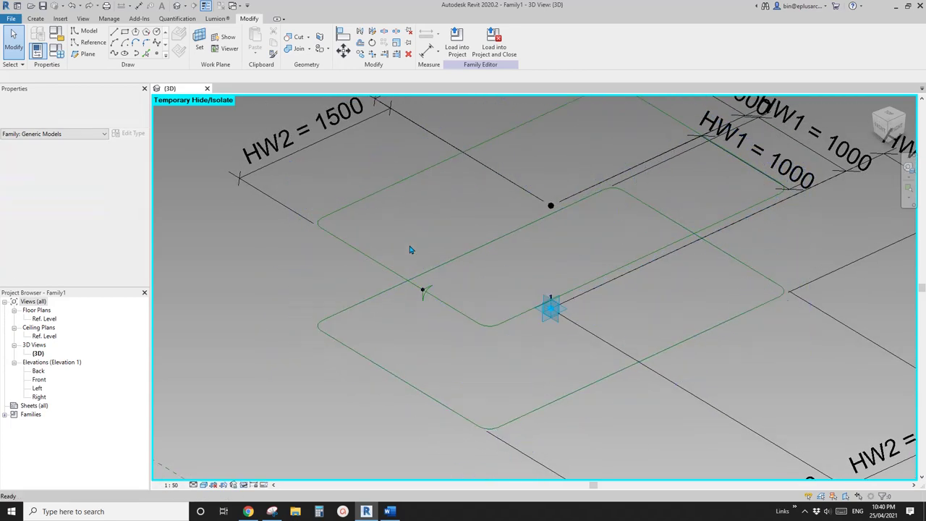
{"action": "left_click_drag", "start_coordinate": [408, 245], "coordinate": [445, 319]}
{"action": "scroll", "coordinate": [425, 291], "scroll_direction": "up", "scroll_amount": 2}
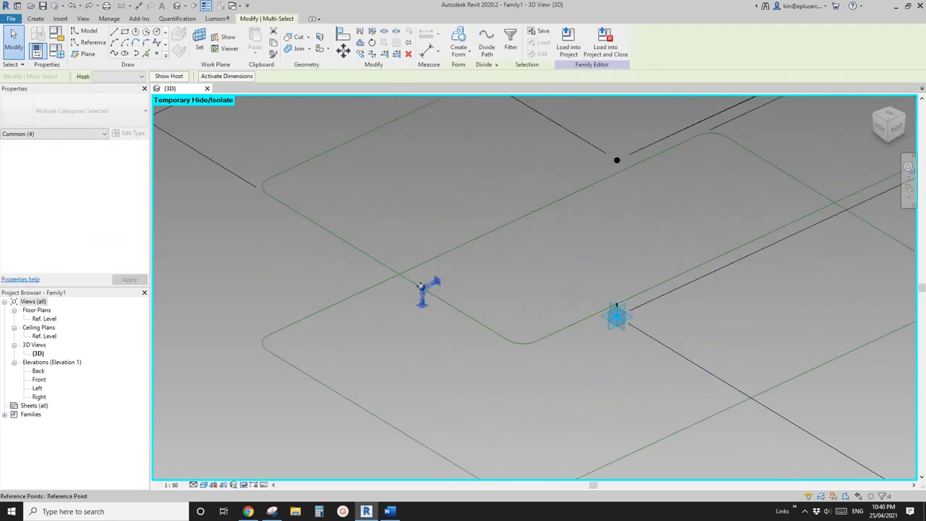
{"action": "scroll", "coordinate": [430, 296], "scroll_direction": "down", "scroll_amount": 2}
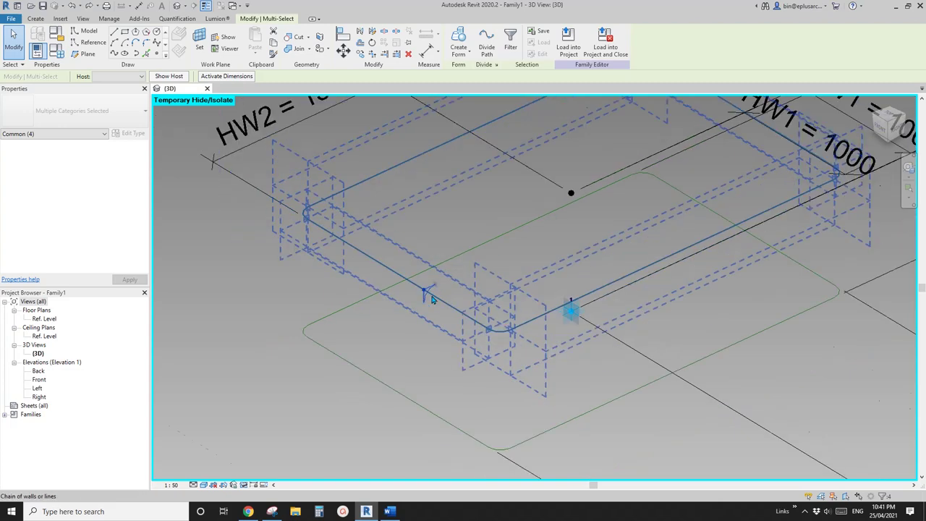
{"action": "key", "text": "c"}
{"action": "key", "text": "o"}
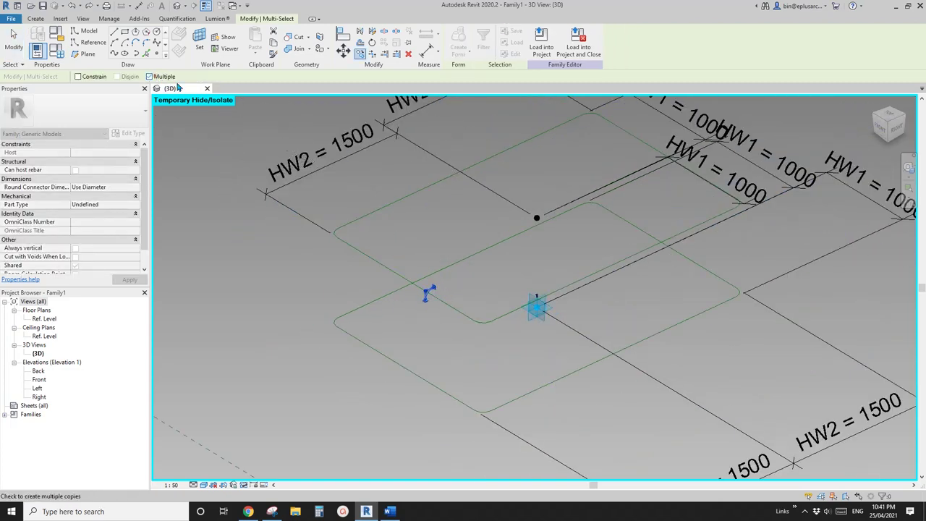
{"action": "left_click", "coordinate": [430, 236]}
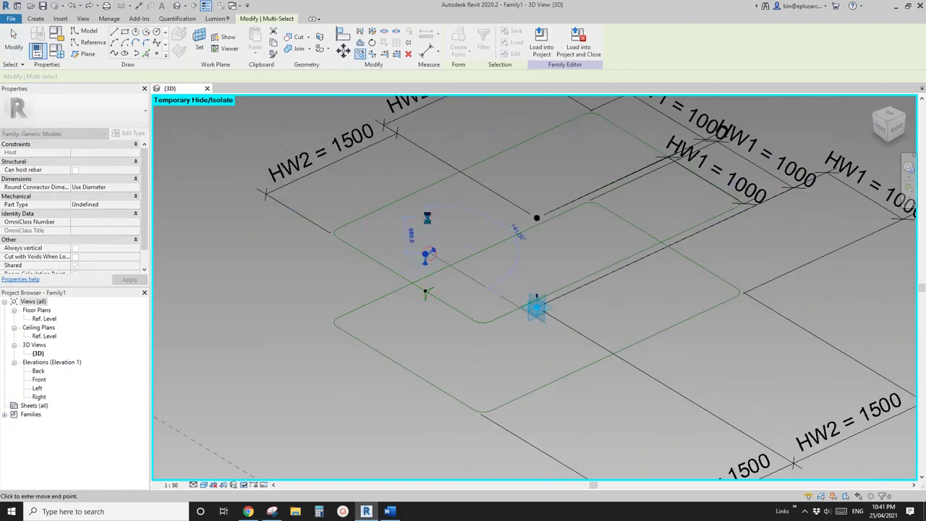
{"action": "key", "text": "Escape"}
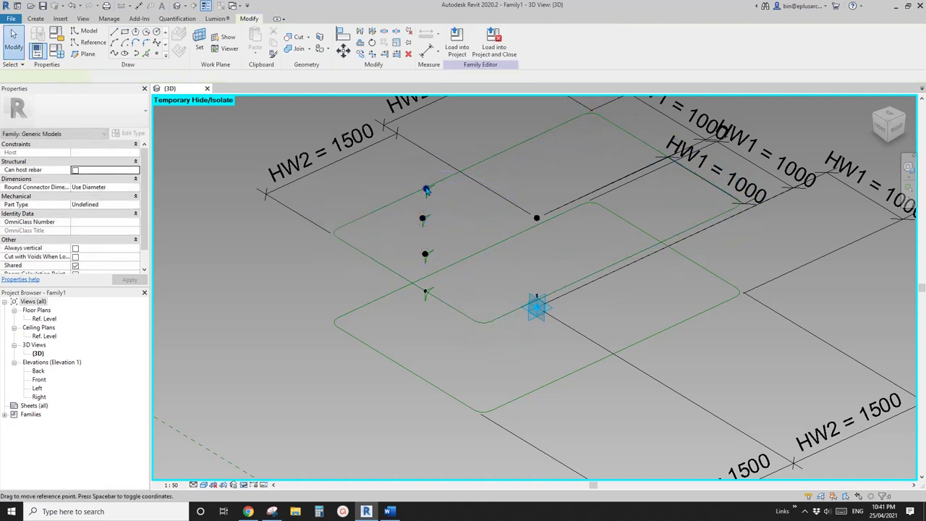
Step: Rehost the reference points of two profile copies, one on the upper rectangle's left long edge and one on its right long edge
{"action": "left_click", "coordinate": [425, 186]}
{"action": "middle_click_drag", "start_coordinate": [426, 187], "coordinate": [409, 211]}
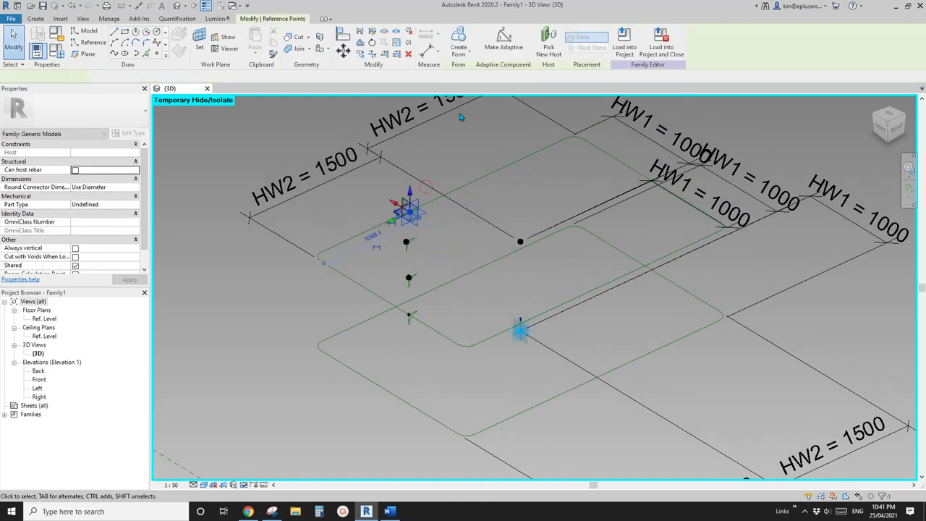
{"action": "left_click", "coordinate": [491, 51]}
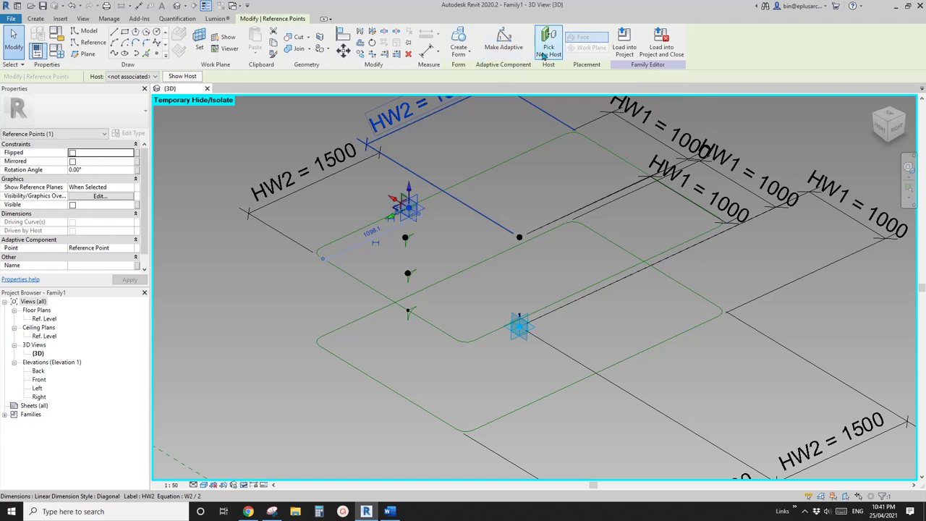
{"action": "left_click", "coordinate": [480, 174]}
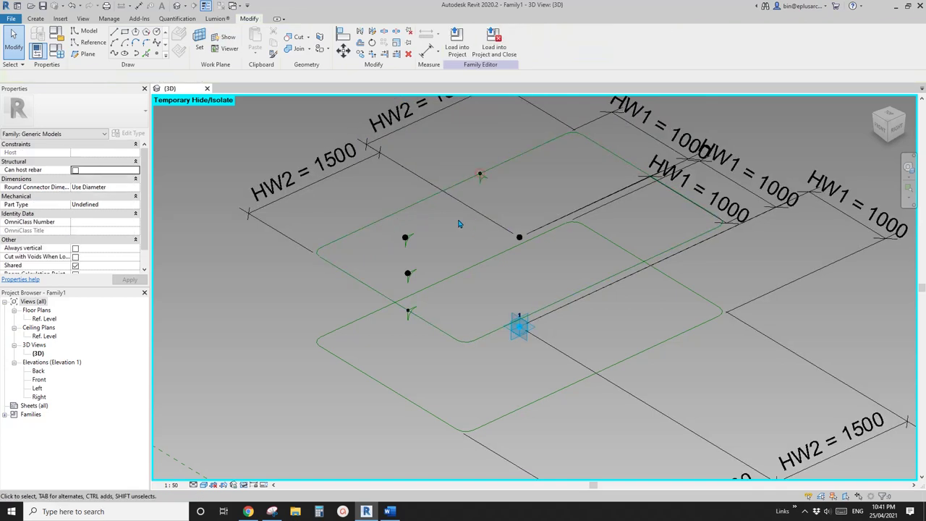
{"action": "left_click", "coordinate": [407, 240]}
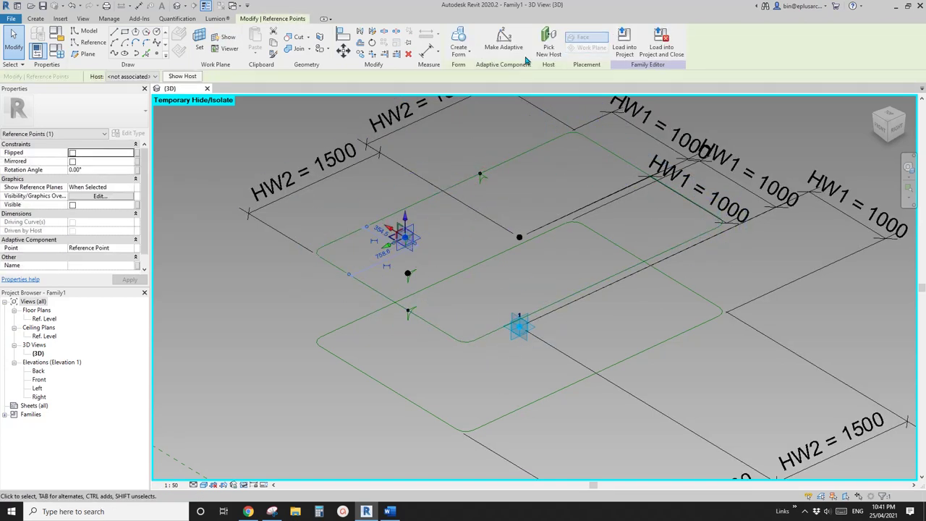
{"action": "left_click", "coordinate": [603, 282]}
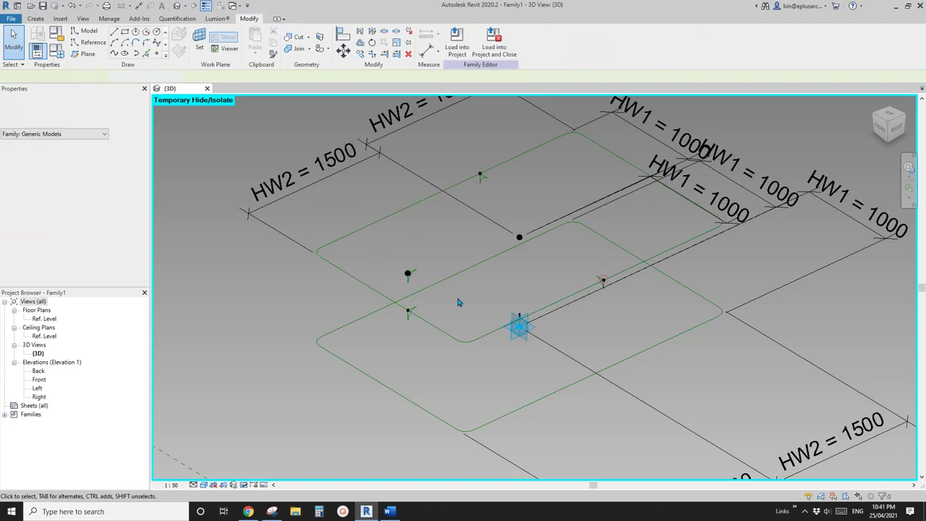
Step: Rehost the remaining profile copy's reference point on the back short edge of the upper rounded rectangle
{"action": "left_click", "coordinate": [407, 278]}
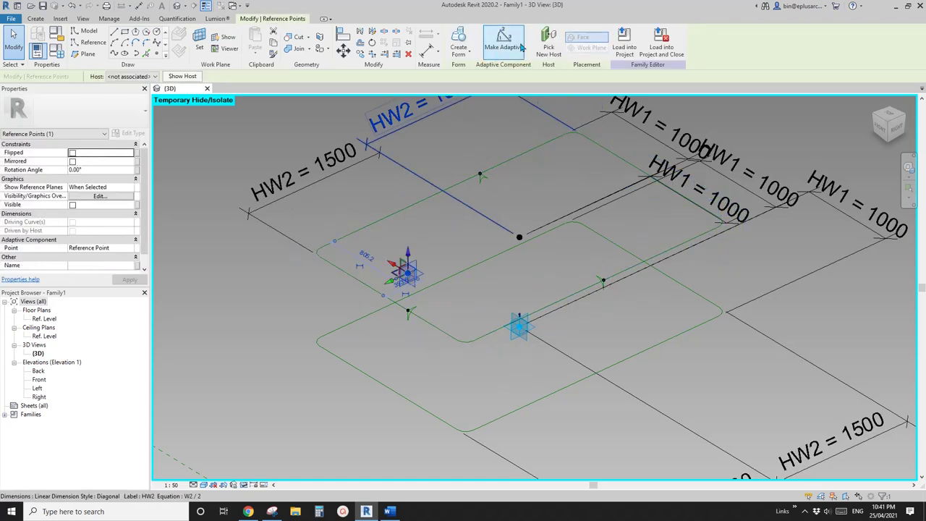
{"action": "left_click", "coordinate": [549, 43]}
{"action": "middle_click_drag", "start_coordinate": [612, 160], "coordinate": [553, 197]}
{"action": "left_click", "coordinate": [553, 197]}
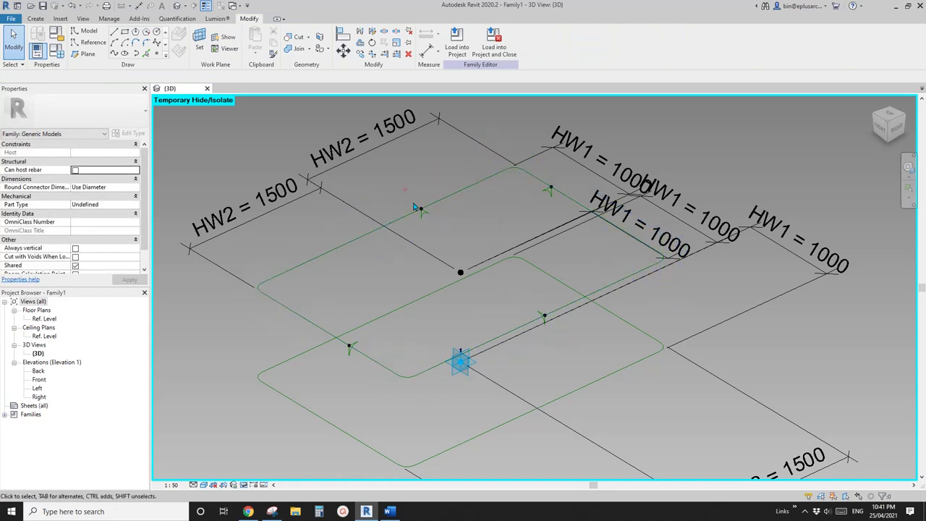
{"action": "left_click", "coordinate": [405, 190]}
Step: Try to create a form by sweeping the front profile along the front short edge together with the adjoining corner arc
{"action": "middle_click_drag", "start_coordinate": [498, 307], "coordinate": [488, 231]}
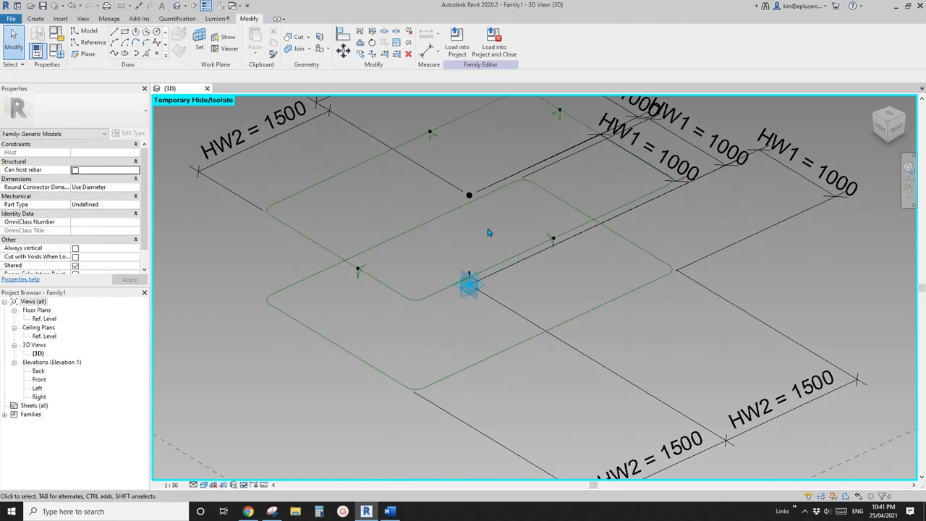
{"action": "scroll", "coordinate": [427, 297], "scroll_direction": "up", "scroll_amount": 2}
{"action": "scroll", "coordinate": [427, 313], "scroll_direction": "up", "scroll_amount": 3}
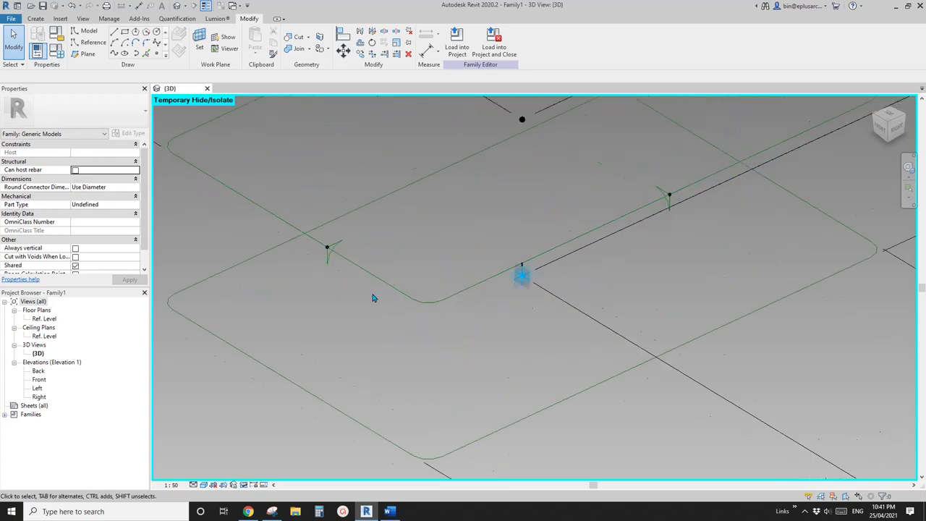
{"action": "middle_click_drag", "start_coordinate": [399, 296], "coordinate": [403, 301]}
{"action": "key", "text": "Tab"}
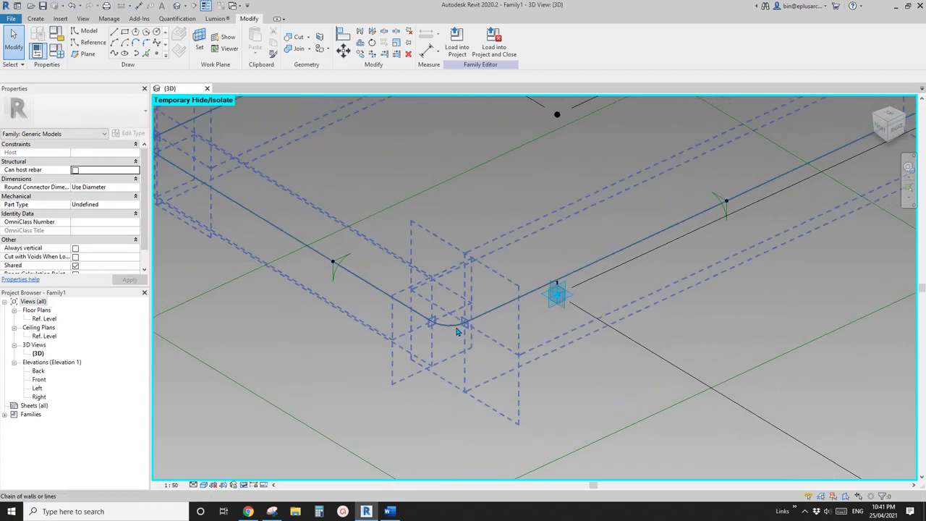
{"action": "key", "text": "Tab"}
{"action": "left_click", "coordinate": [447, 327]}
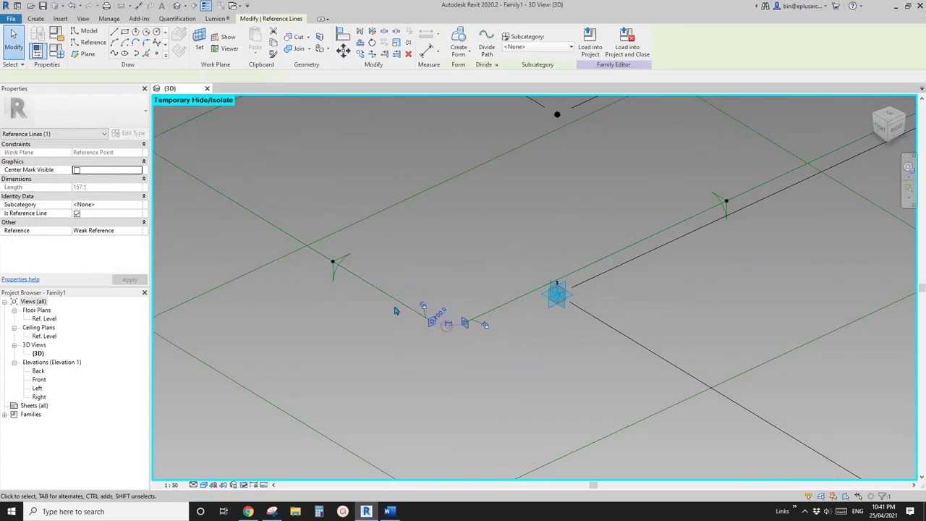
{"action": "scroll", "coordinate": [411, 333], "scroll_direction": "down", "scroll_amount": 1}
{"action": "middle_click_drag", "start_coordinate": [411, 333], "coordinate": [413, 333]}
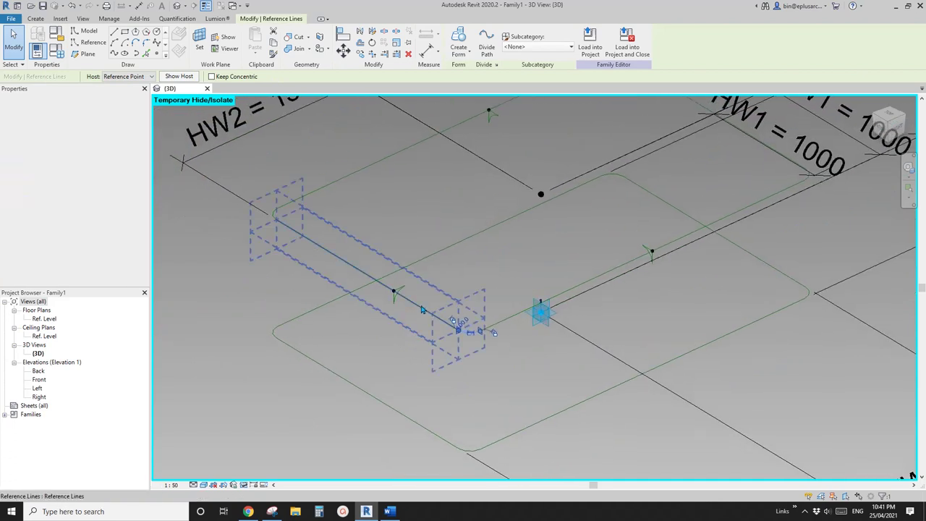
{"action": "left_click", "coordinate": [422, 303], "text": "ctrl"}
{"action": "key", "text": "Tab"}
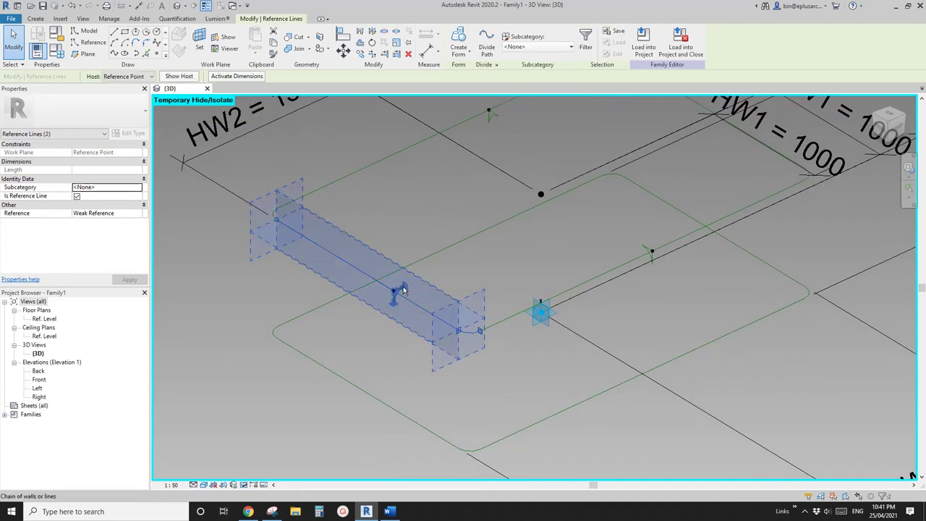
{"action": "left_click", "coordinate": [402, 288], "text": "ctrl"}
{"action": "scroll", "coordinate": [486, 334], "scroll_direction": "up", "scroll_amount": 1}
{"action": "scroll", "coordinate": [484, 335], "scroll_direction": "up", "scroll_amount": 1}
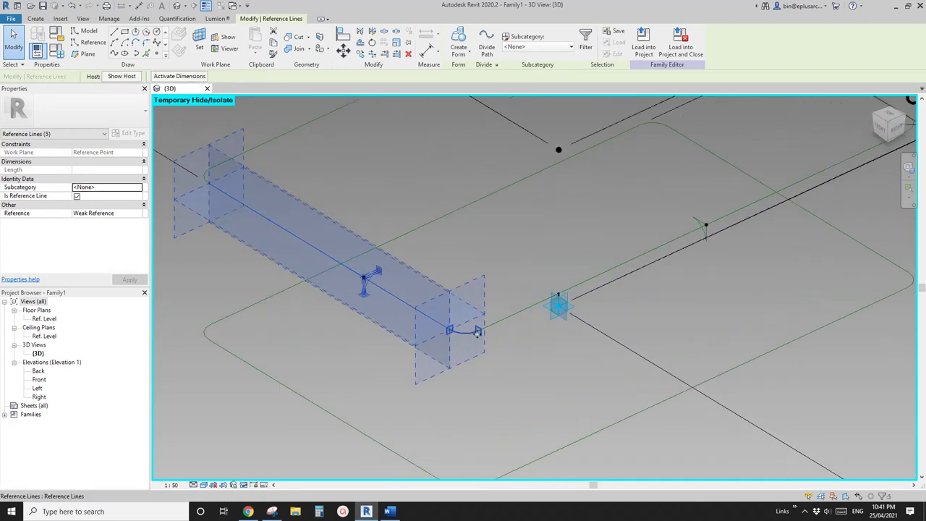
{"action": "middle_click_drag", "start_coordinate": [461, 340], "coordinate": [493, 339]}
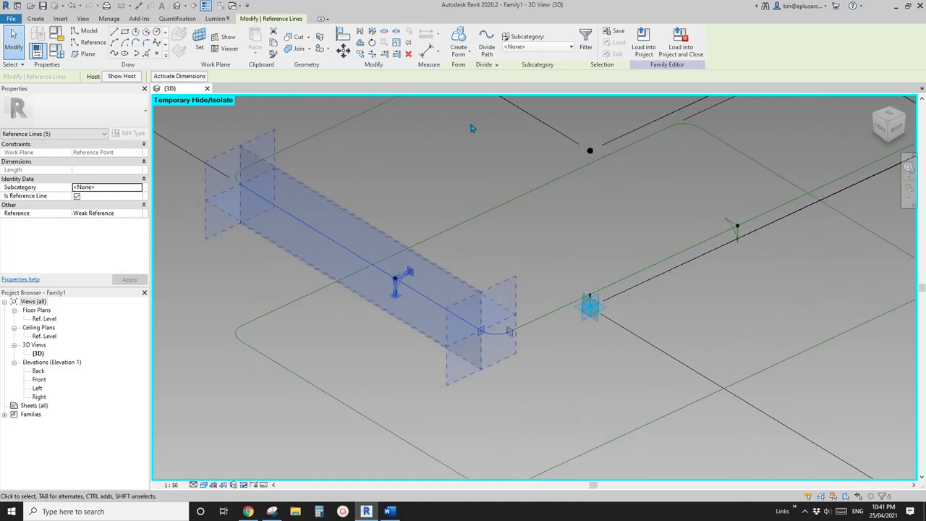
{"action": "left_click", "coordinate": [459, 40]}
{"action": "key", "text": "Escape"}
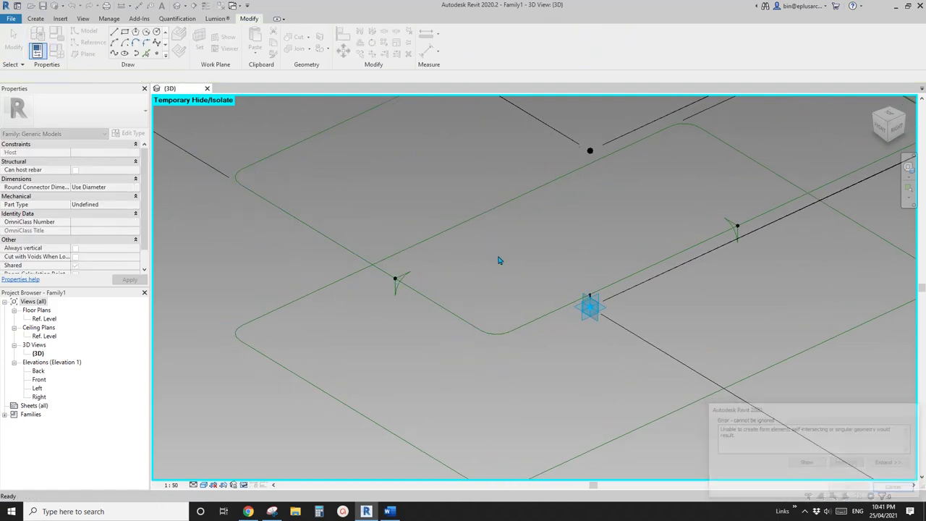
Step: Create a form by sweeping the hosted profile along the straight left long edge of the upper rectangle
{"action": "scroll", "coordinate": [478, 319], "scroll_direction": "down", "scroll_amount": 3}
{"action": "middle_click_drag", "start_coordinate": [473, 259], "coordinate": [462, 263]}
{"action": "left_click_drag", "start_coordinate": [488, 241], "coordinate": [489, 242]}
{"action": "left_click_drag", "start_coordinate": [373, 314], "coordinate": [413, 379], "text": "ctrl"}
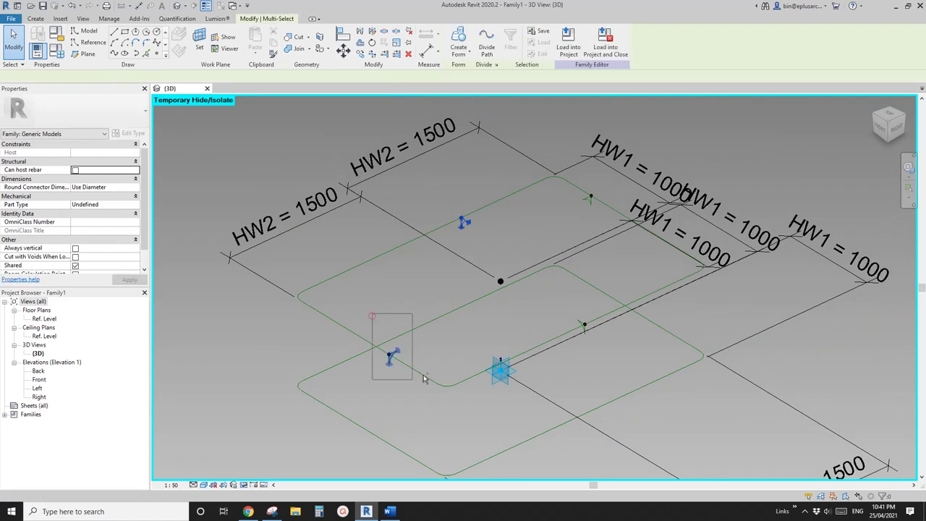
{"action": "left_click", "coordinate": [497, 202]}
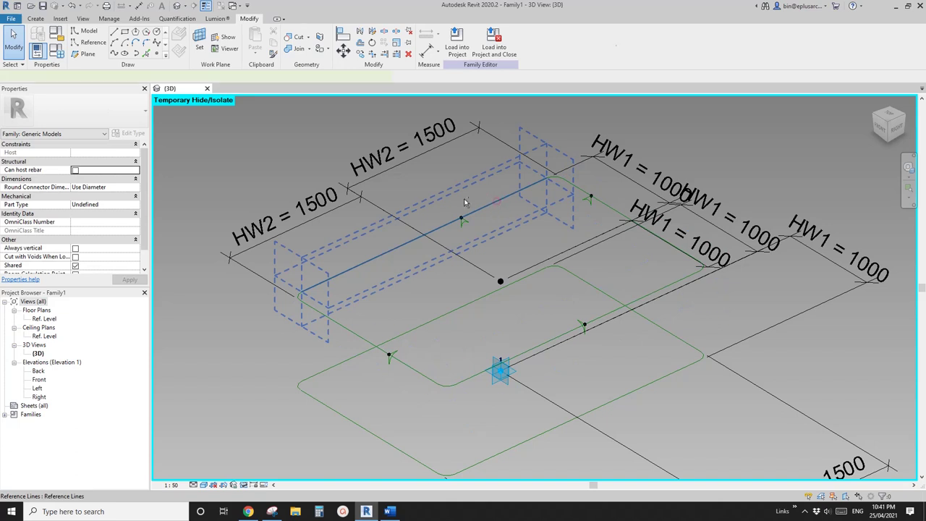
{"action": "left_click", "coordinate": [465, 203]}
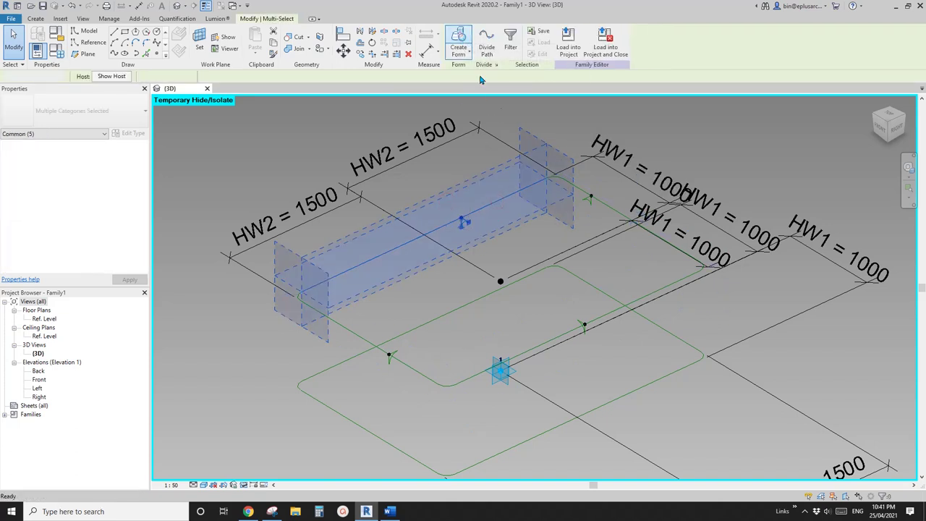
{"action": "left_click", "coordinate": [459, 42]}
Step: Create a form from the back short edge of the upper rectangle and the profile hosted on it
{"action": "left_click", "coordinate": [611, 212]}
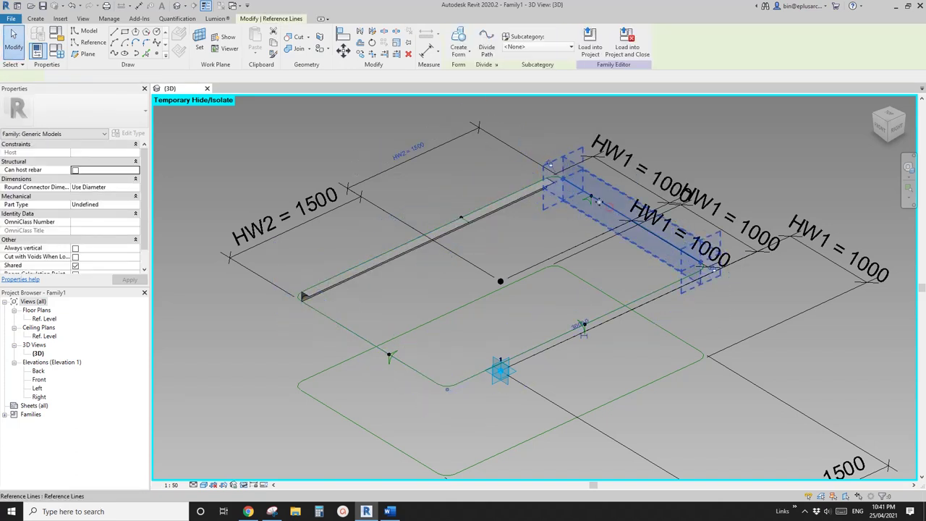
{"action": "scroll", "coordinate": [592, 209], "scroll_direction": "up", "scroll_amount": 3}
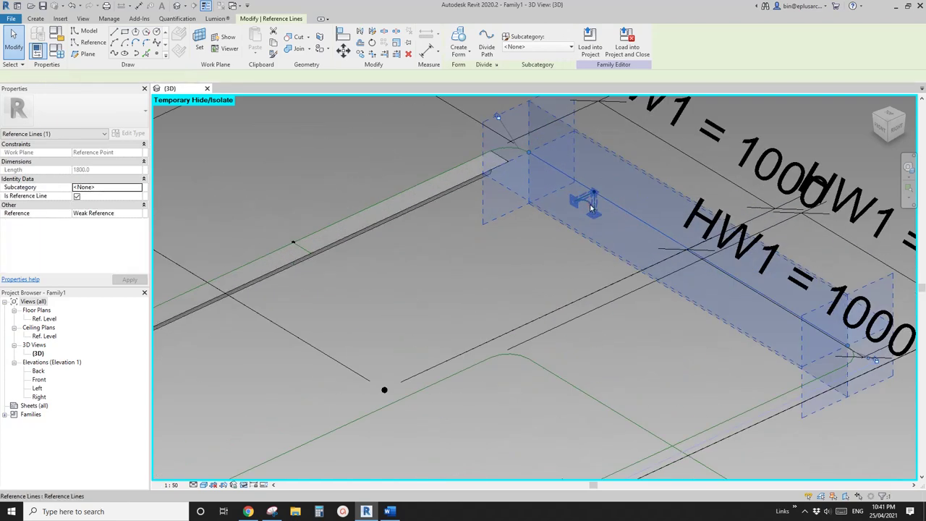
{"action": "left_click", "coordinate": [591, 208], "text": "ctrl"}
{"action": "scroll", "coordinate": [543, 190], "scroll_direction": "down", "scroll_amount": 2}
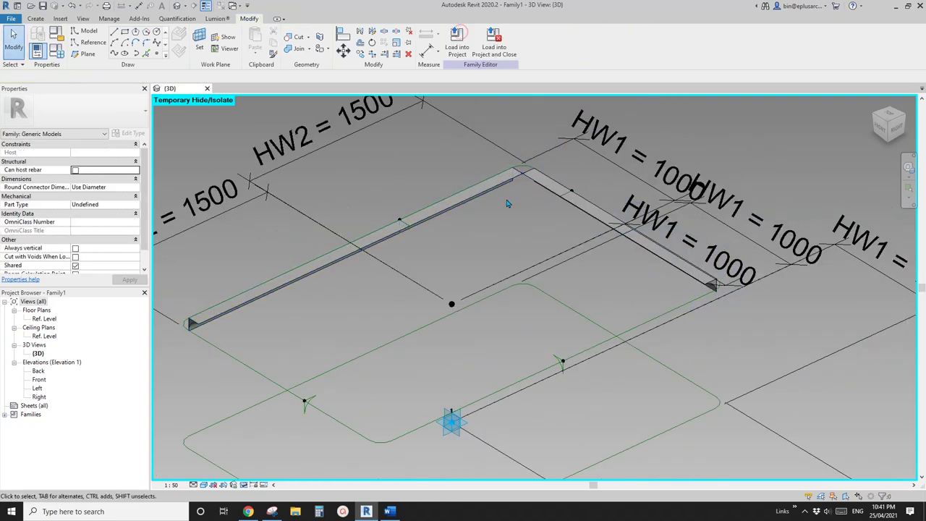
Step: Sweep the profile hosted on the right long edge along that straight edge to create a form
{"action": "middle_click_drag", "start_coordinate": [518, 261], "coordinate": [535, 201]}
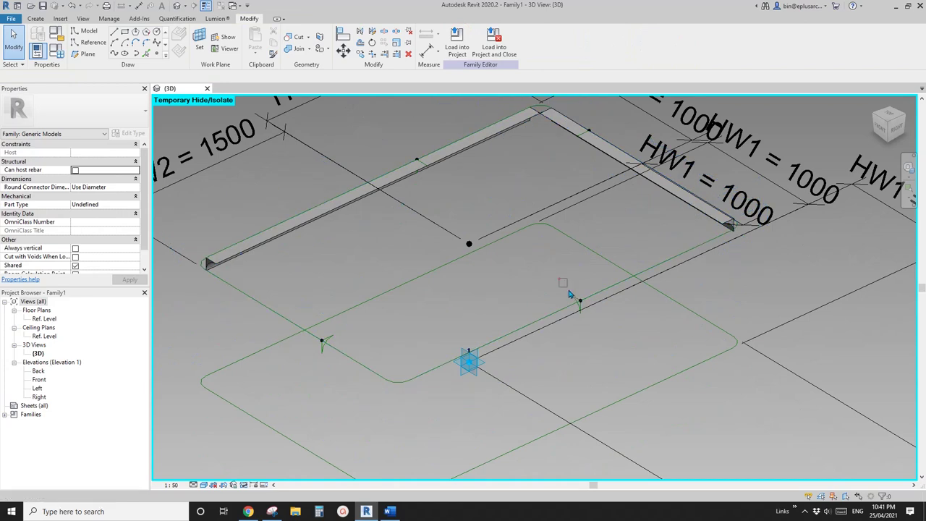
{"action": "left_click_drag", "start_coordinate": [558, 278], "coordinate": [590, 323]}
{"action": "key", "text": "Tab"}
{"action": "left_click", "coordinate": [606, 287], "text": "ctrl"}
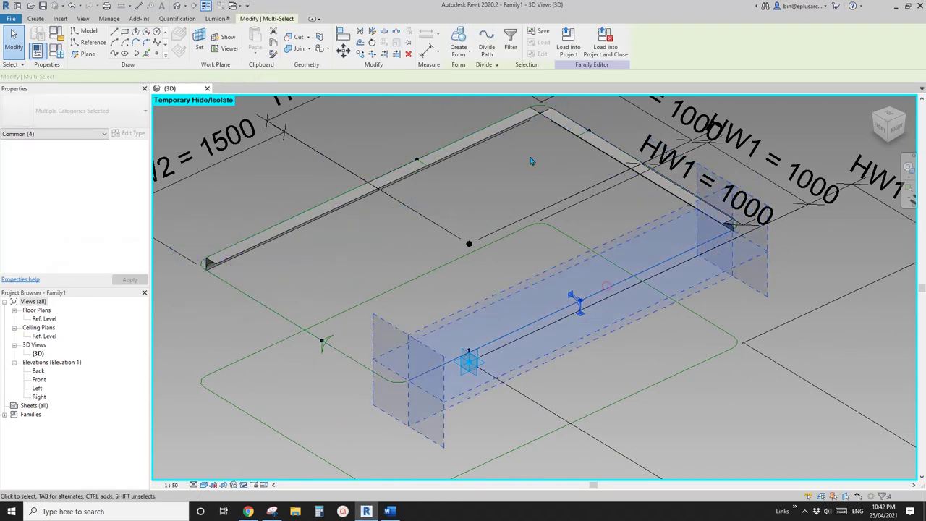
{"action": "left_click", "coordinate": [458, 48]}
{"action": "middle_click_drag", "start_coordinate": [322, 319], "coordinate": [373, 299]}
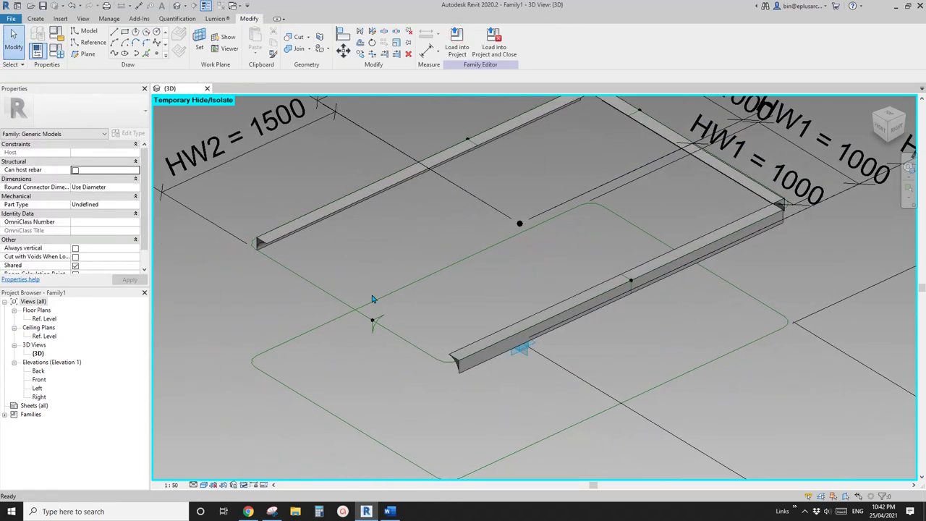
Step: Create a form by sweeping the front profile along the straight front short edge of the upper rectangle
{"action": "left_click_drag", "start_coordinate": [351, 270], "coordinate": [394, 342]}
{"action": "key", "text": "Tab"}
{"action": "left_click", "coordinate": [405, 337], "text": "ctrl"}
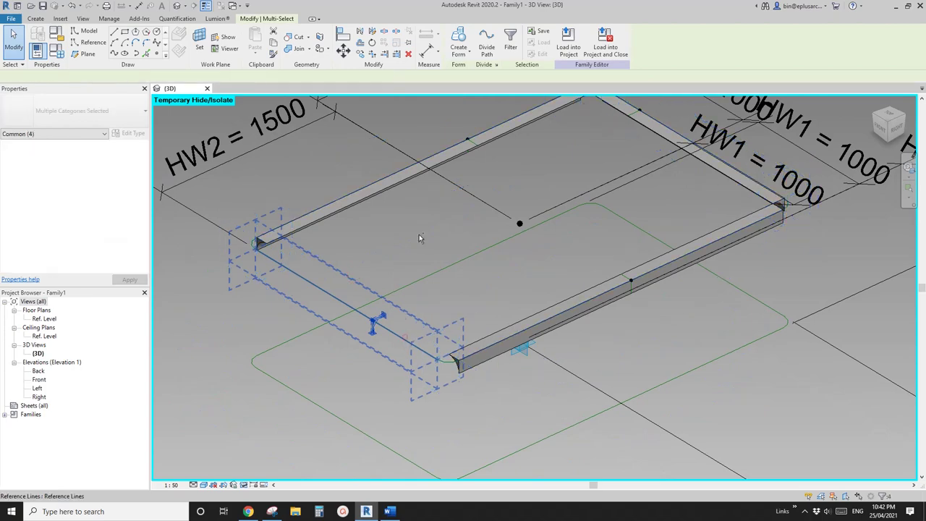
{"action": "left_click", "coordinate": [459, 44]}
{"action": "middle_click_drag", "start_coordinate": [437, 186], "coordinate": [544, 160], "text": "shift"}
{"action": "scroll", "coordinate": [521, 286], "scroll_direction": "up", "scroll_amount": 2}
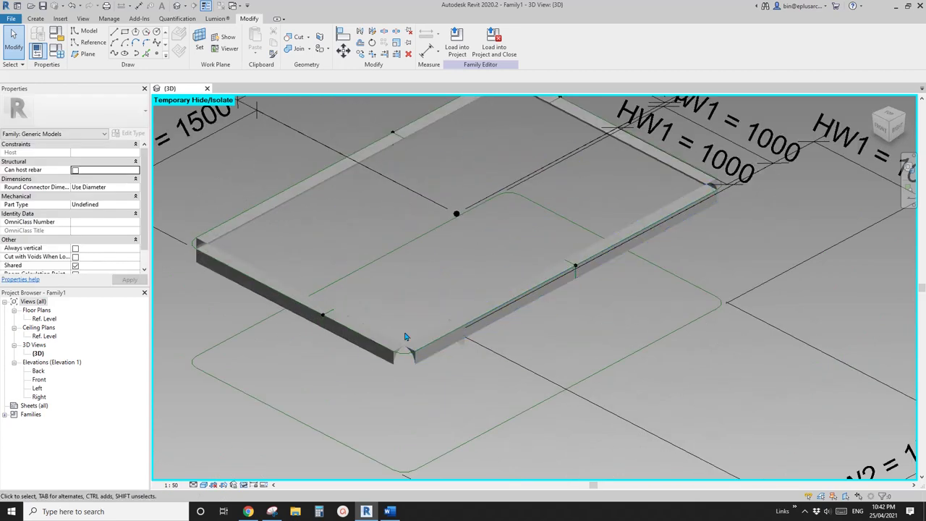
{"action": "middle_click_drag", "start_coordinate": [473, 341], "coordinate": [516, 331]}
{"action": "middle_click_drag", "start_coordinate": [416, 310], "coordinate": [410, 324]}
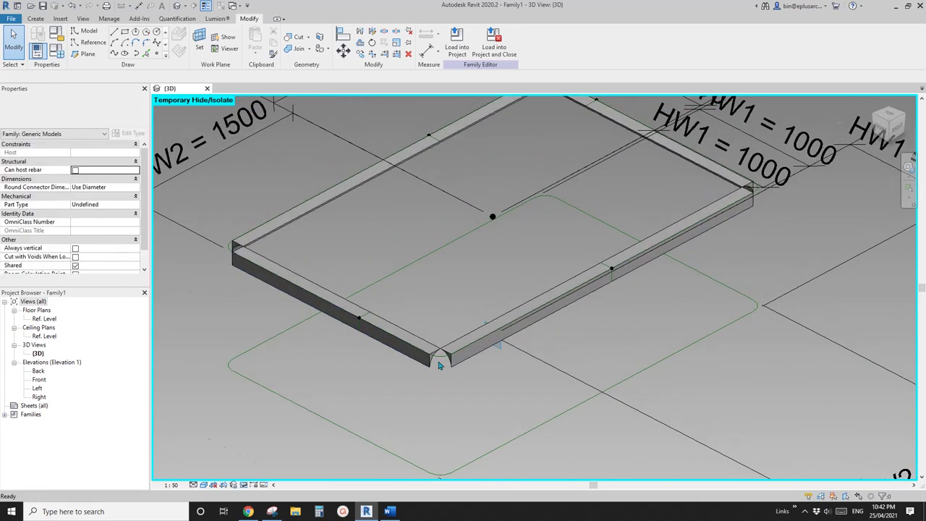
Step: Examine the open rounded corner between the front and right swept forms and the reference lines around it
{"action": "scroll", "coordinate": [440, 363], "scroll_direction": "up", "scroll_amount": 2}
{"action": "key", "text": "Tab"}
{"action": "middle_click_drag", "start_coordinate": [461, 353], "coordinate": [443, 291], "text": "shift"}
{"action": "scroll", "coordinate": [466, 291], "scroll_direction": "up", "scroll_amount": 2}
{"action": "key", "text": "Tab"}
{"action": "left_click", "coordinate": [470, 306]}
{"action": "scroll", "coordinate": [470, 307], "scroll_direction": "down", "scroll_amount": 2}
{"action": "scroll", "coordinate": [465, 266], "scroll_direction": "down", "scroll_amount": 1}
{"action": "left_click", "coordinate": [451, 283]}
{"action": "key", "text": "Tab"}
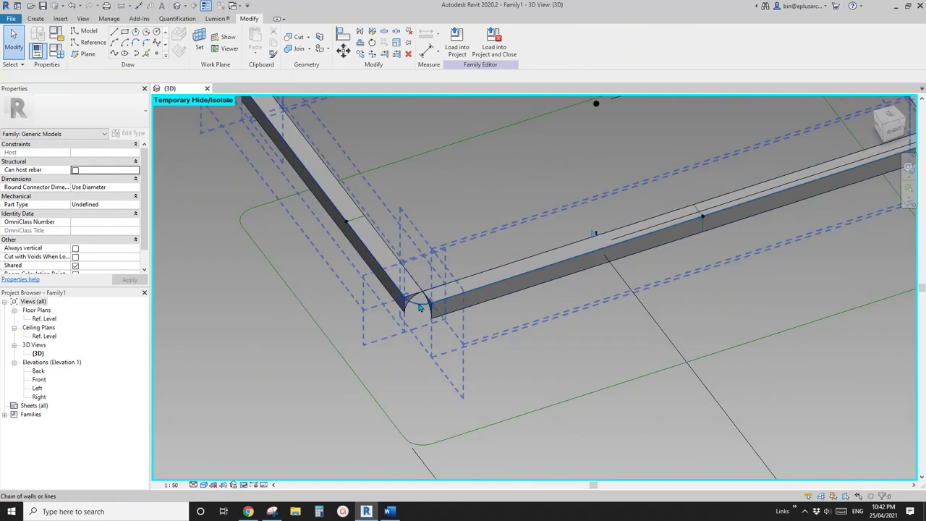
{"action": "middle_click_drag", "start_coordinate": [418, 307], "coordinate": [517, 269], "text": "shift"}
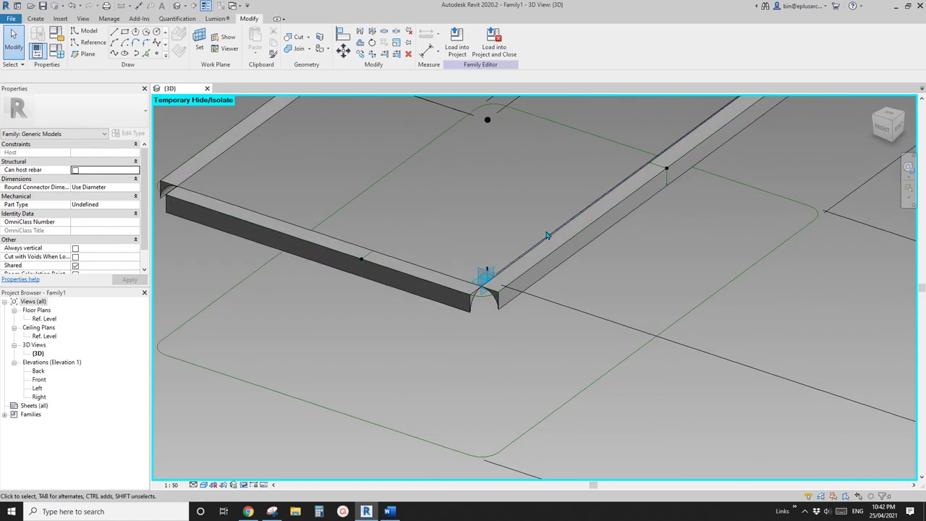
{"action": "middle_click_drag", "start_coordinate": [548, 235], "coordinate": [530, 185]}
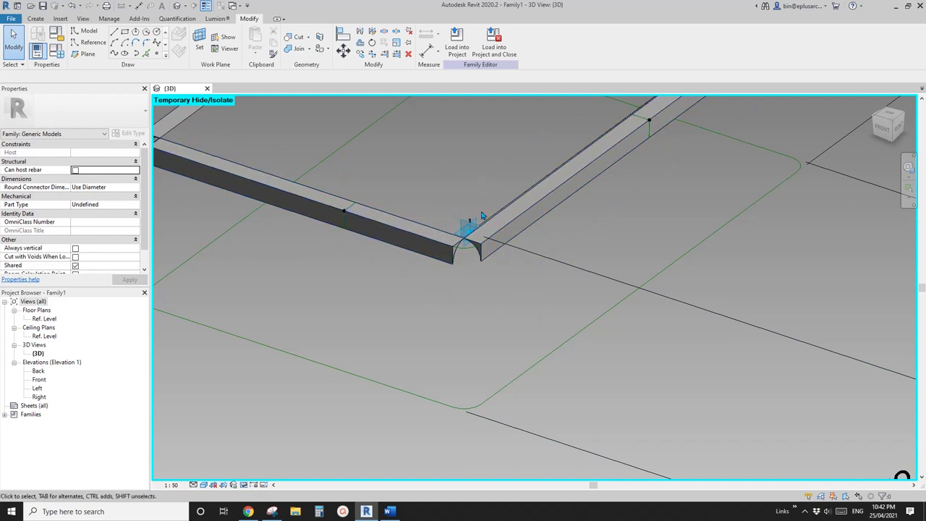
Step: Delete the form swept along the right long edge, keeping its profile and path
{"action": "middle_click_drag", "start_coordinate": [495, 227], "coordinate": [475, 303]}
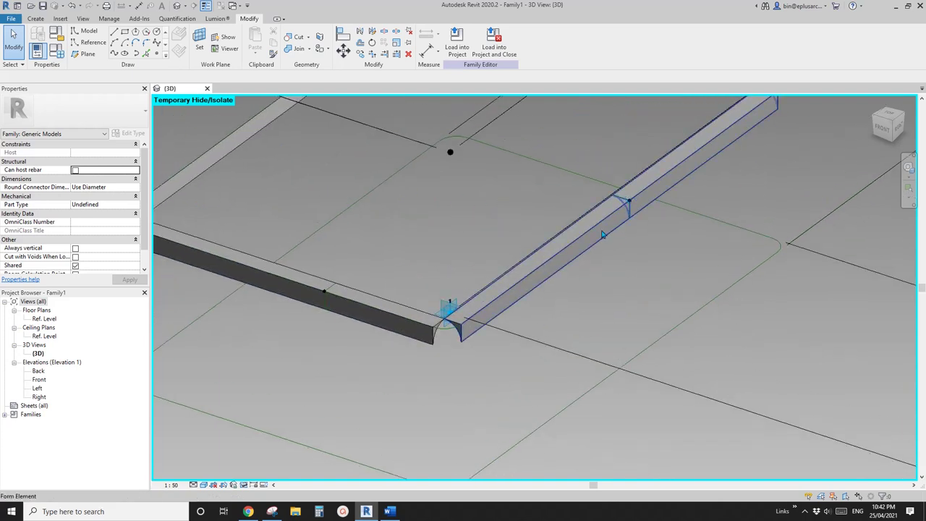
{"action": "middle_click_drag", "start_coordinate": [601, 234], "coordinate": [604, 218]}
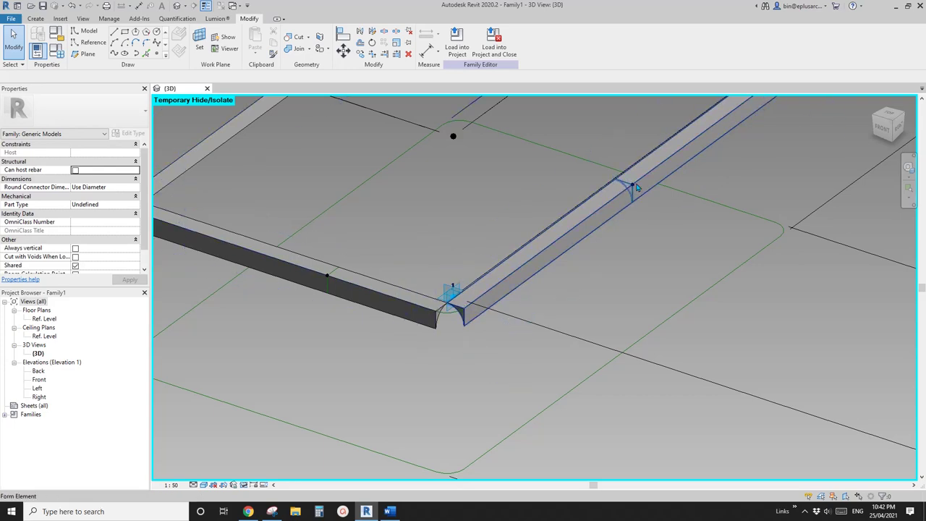
{"action": "scroll", "coordinate": [574, 252], "scroll_direction": "up", "scroll_amount": 1}
{"action": "left_click", "coordinate": [534, 262]}
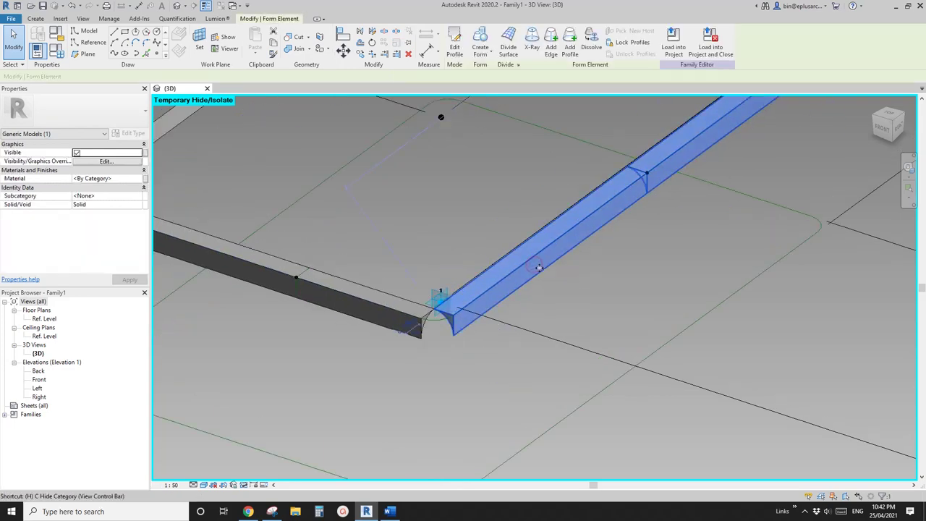
{"action": "key", "text": "Delete"}
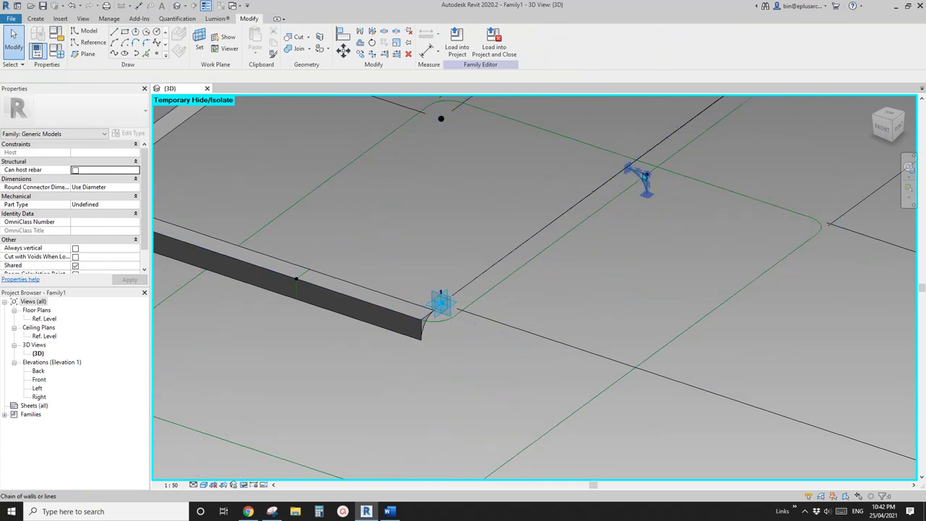
Step: Try to set the Normalized Curve Parameter of the right profile's host point to 0
{"action": "left_click", "coordinate": [657, 187]}
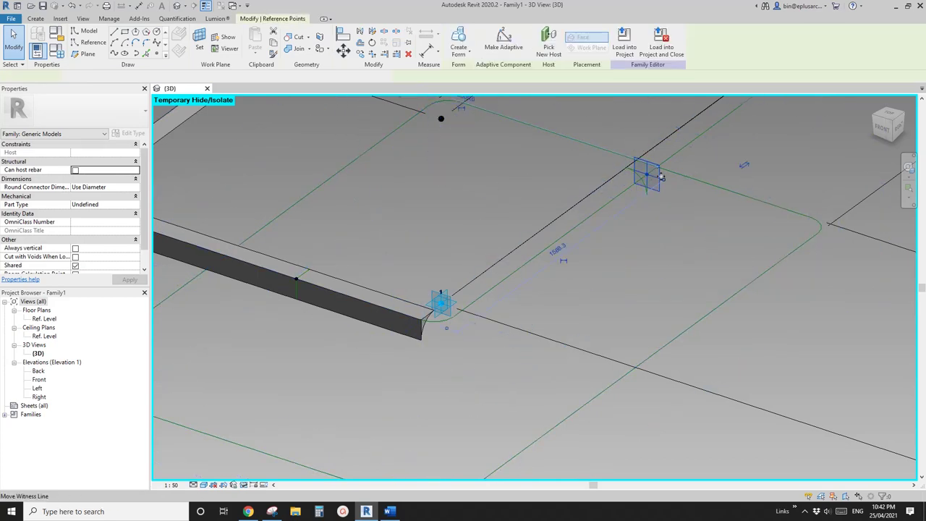
{"action": "left_click", "coordinate": [652, 176]}
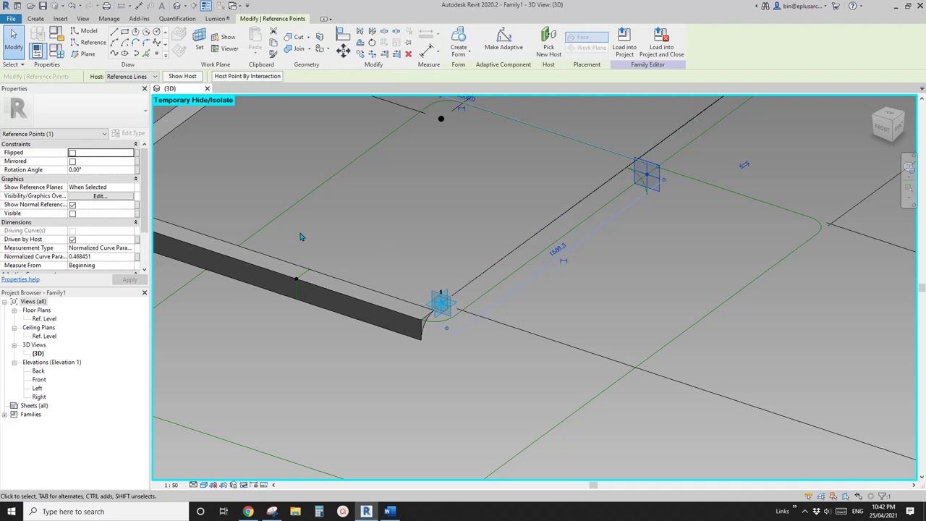
{"action": "left_click", "coordinate": [108, 258]}
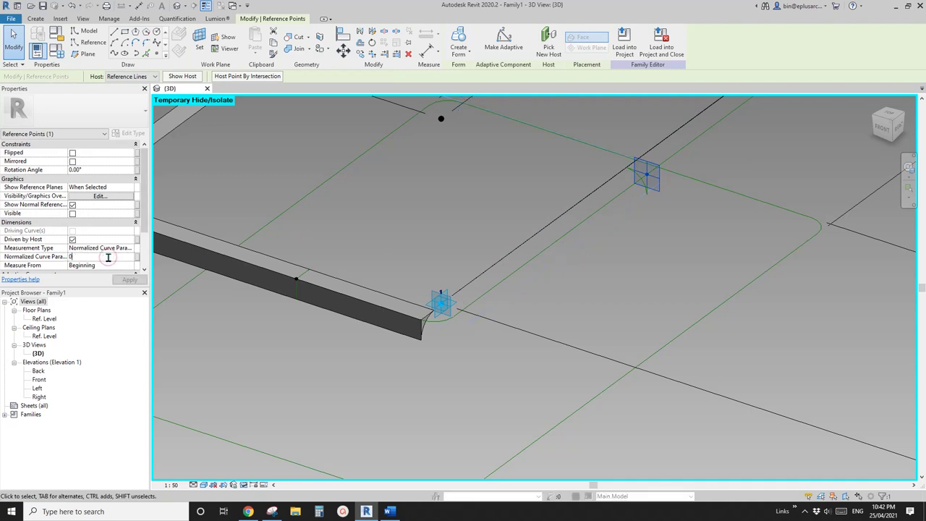
{"action": "key", "text": "Return"}
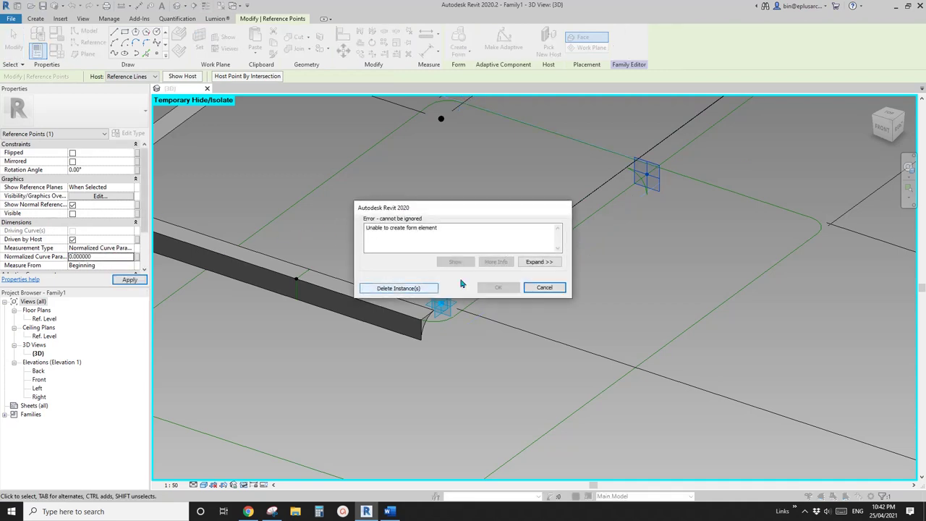
{"action": "left_click", "coordinate": [544, 288]}
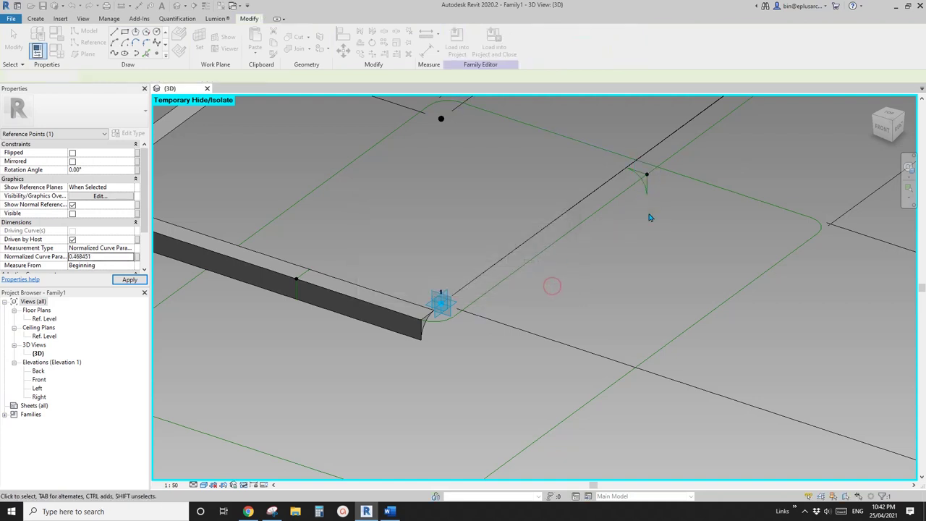
Step: Move the right profile's host point to the front end of the right long edge, deleting the instances that block the move
{"action": "middle_click_drag", "start_coordinate": [652, 213], "coordinate": [632, 213], "text": "shift"}
{"action": "left_click", "coordinate": [631, 216]}
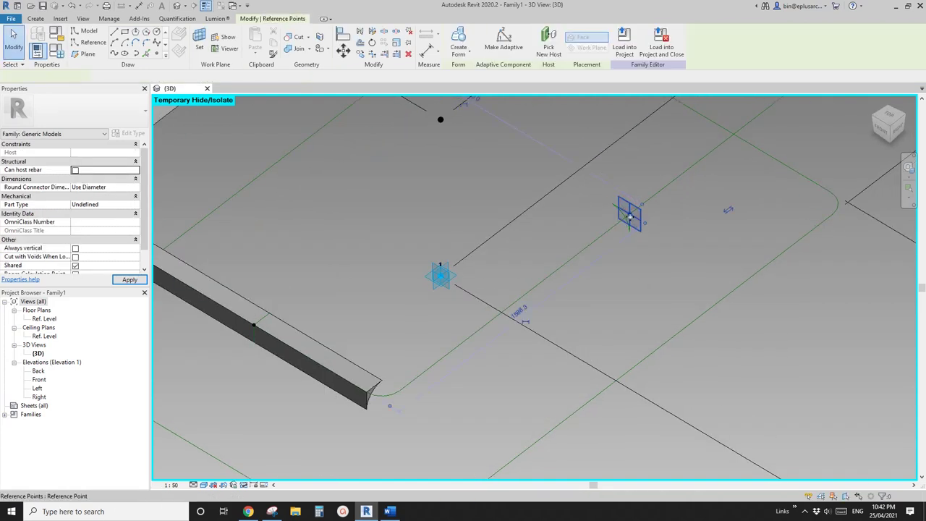
{"action": "left_click_drag", "start_coordinate": [630, 216], "coordinate": [600, 246]}
{"action": "left_click_drag", "start_coordinate": [630, 214], "coordinate": [402, 393]}
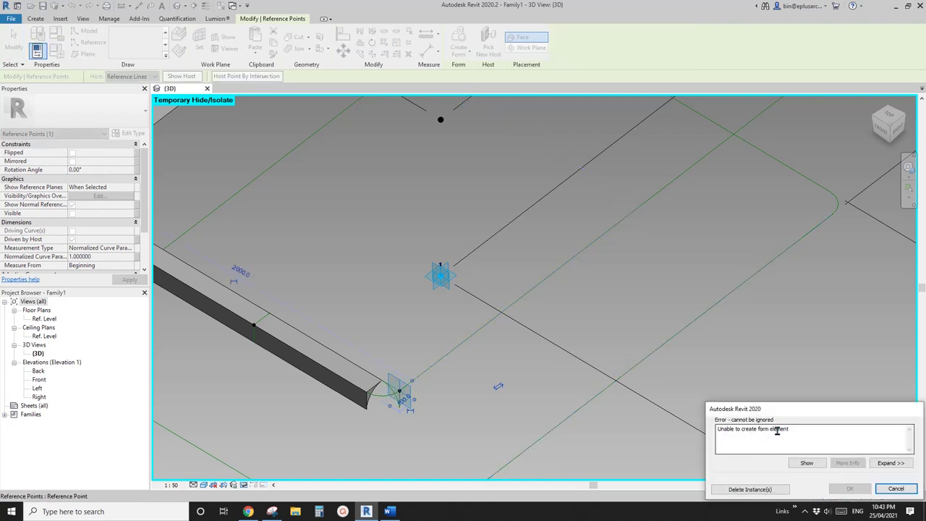
{"action": "left_click", "coordinate": [753, 490]}
Step: Undo the last change and temporarily hide the solid box form
{"action": "key", "text": "ctrl+z"}
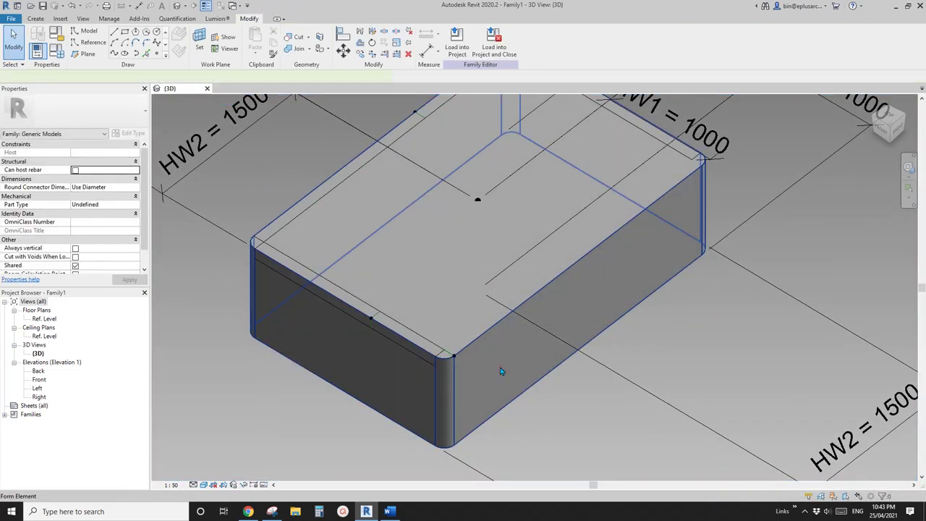
{"action": "left_click", "coordinate": [502, 343]}
{"action": "key", "text": "h"}
{"action": "key", "text": "h"}
{"action": "scroll", "coordinate": [500, 372], "scroll_direction": "up", "scroll_amount": 3}
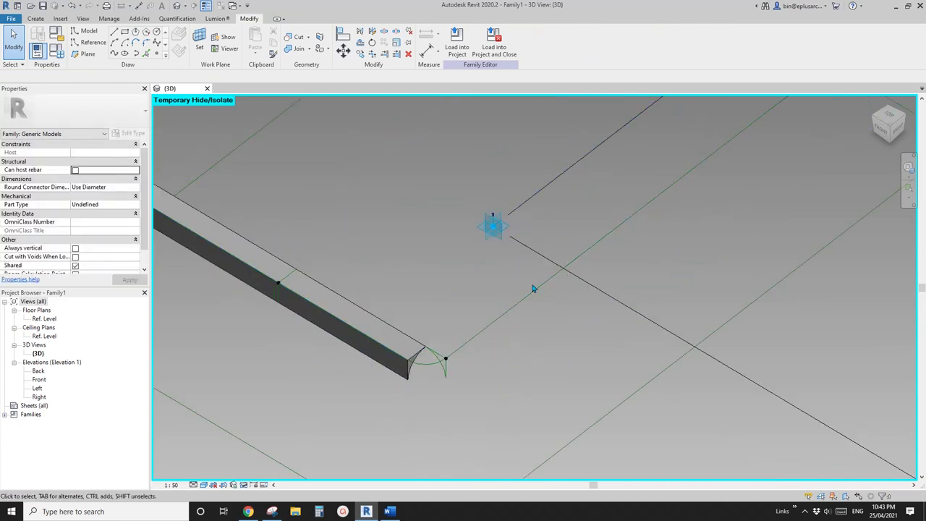
Step: Create a form by sweeping the profile at the front corner along the right long edge
{"action": "middle_click_drag", "start_coordinate": [535, 289], "coordinate": [378, 372], "text": "shift"}
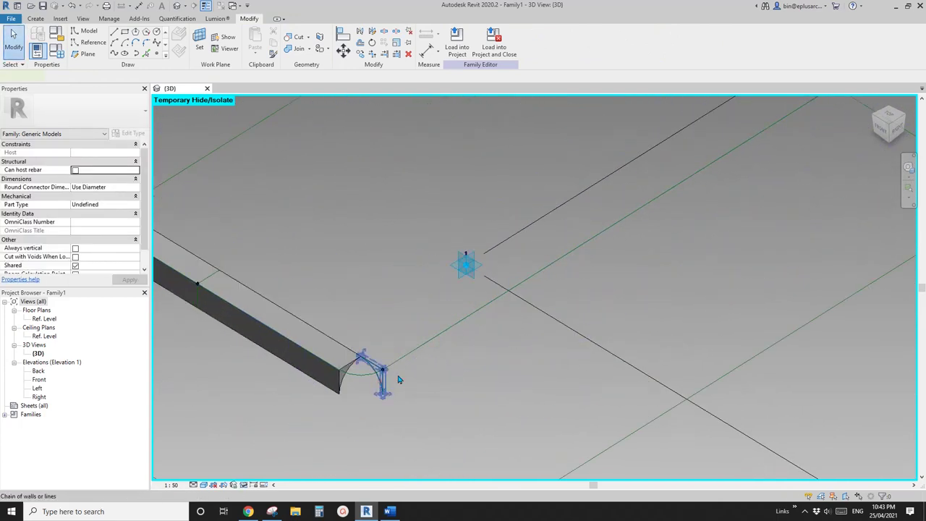
{"action": "left_click", "coordinate": [425, 347]}
{"action": "key", "text": "Escape"}
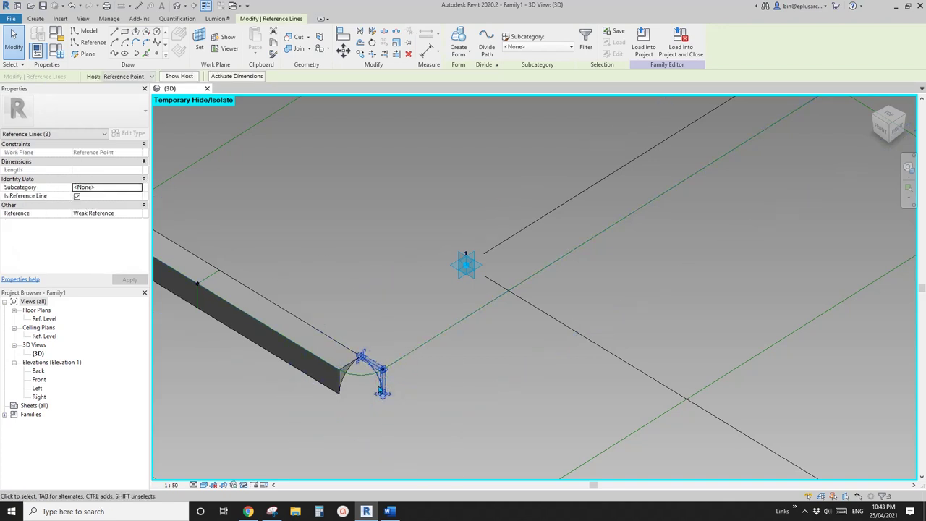
{"action": "left_click", "coordinate": [428, 340]}
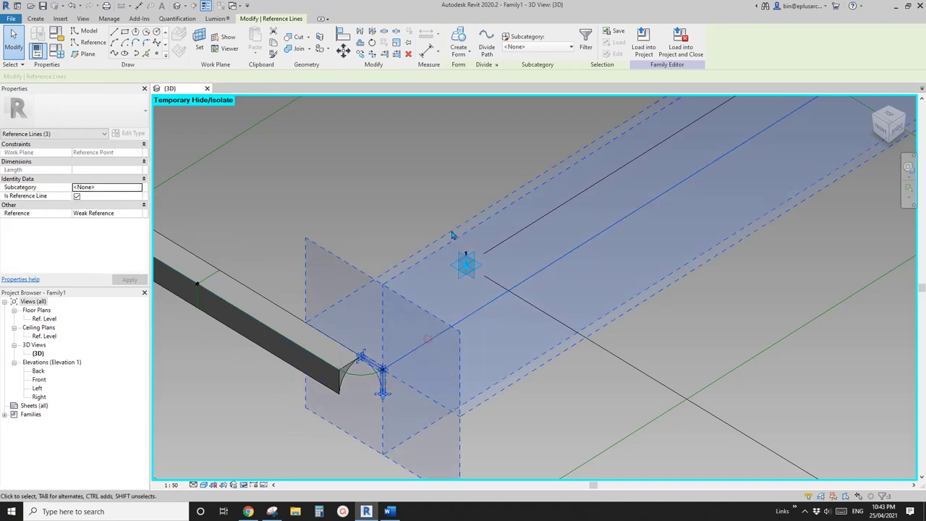
{"action": "left_click", "coordinate": [462, 37]}
{"action": "scroll", "coordinate": [425, 206], "scroll_direction": "down", "scroll_amount": 4}
{"action": "middle_click_drag", "start_coordinate": [487, 212], "coordinate": [448, 308]}
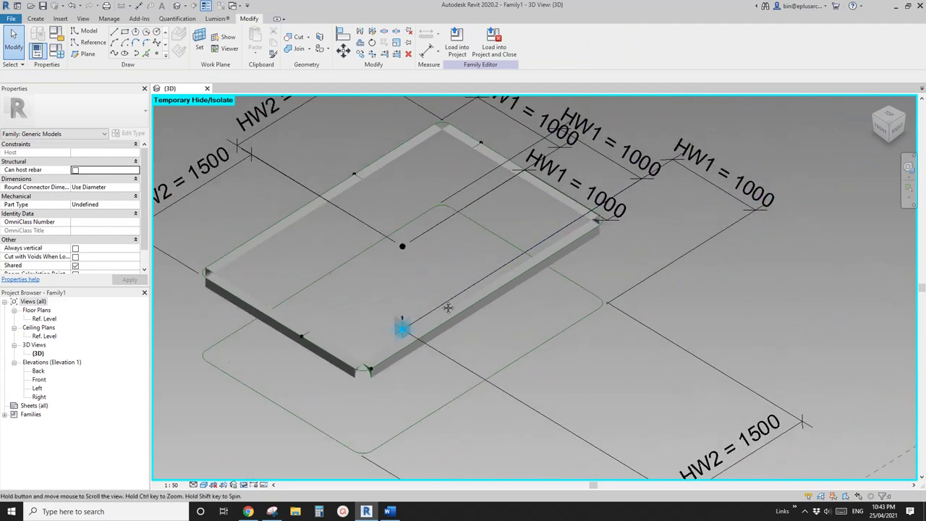
Step: Move the front profile's host point to the left end of the front short edge, deleting the form instances that block the move
{"action": "scroll", "coordinate": [448, 307], "scroll_direction": "up", "scroll_amount": 6}
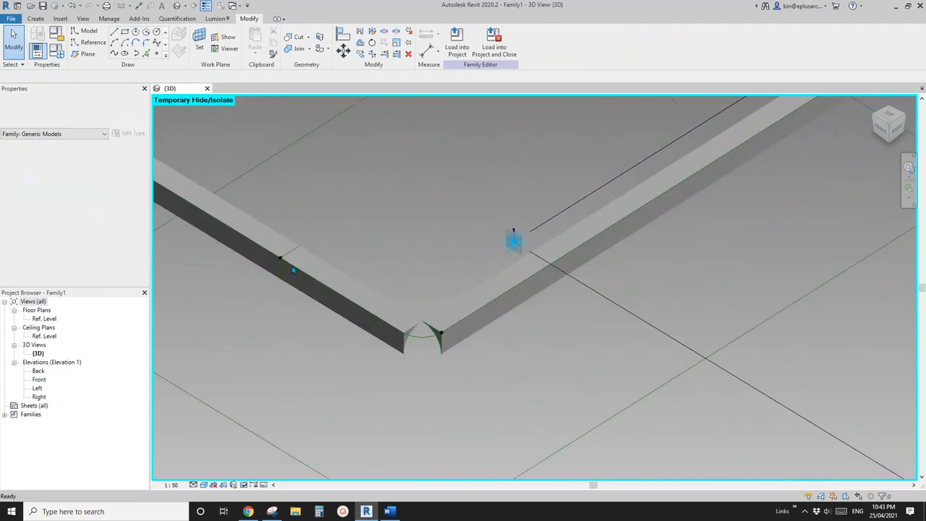
{"action": "middle_click_drag", "start_coordinate": [407, 302], "coordinate": [448, 315]}
{"action": "middle_click_drag", "start_coordinate": [348, 275], "coordinate": [447, 331]}
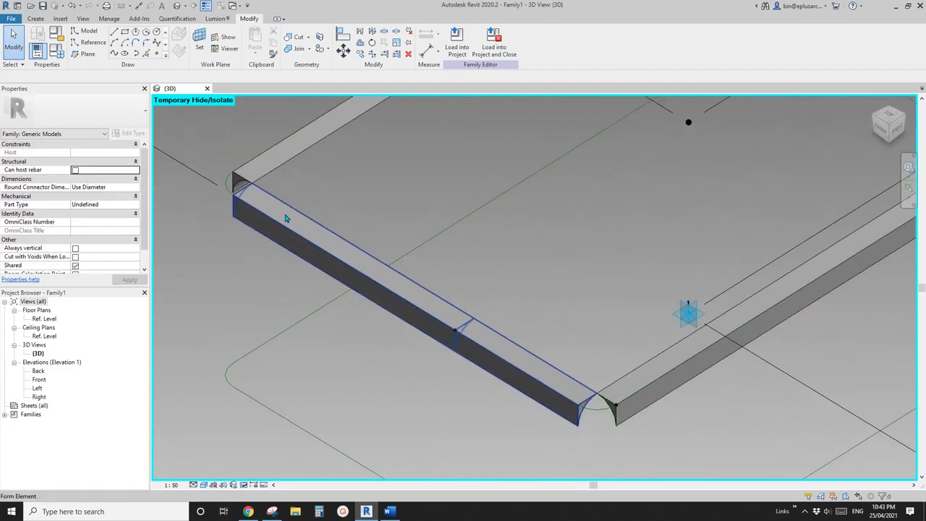
{"action": "left_click", "coordinate": [455, 332]}
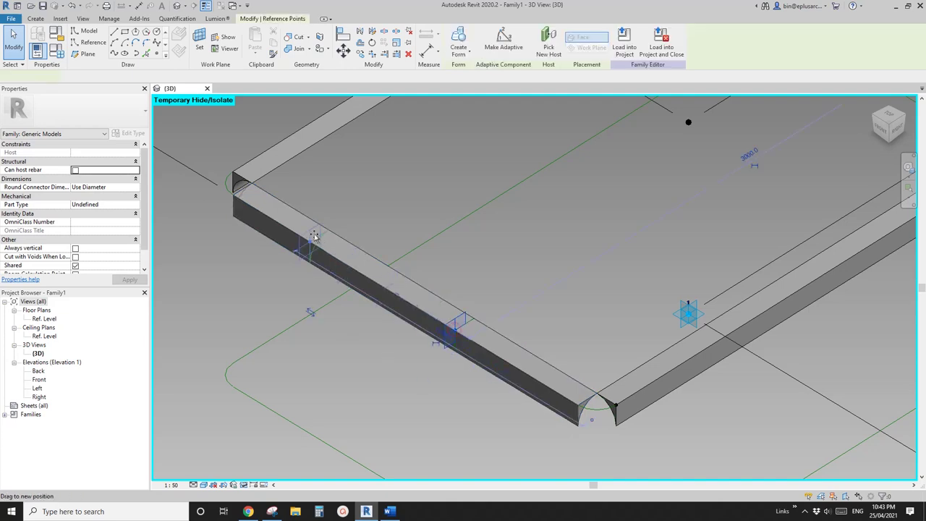
{"action": "left_click_drag", "start_coordinate": [455, 323], "coordinate": [354, 295]}
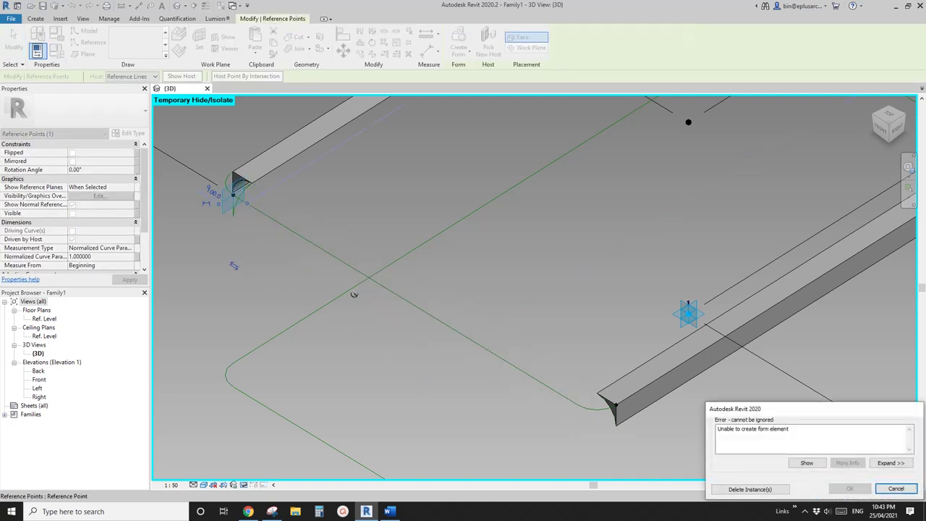
{"action": "left_click", "coordinate": [722, 490]}
Step: Create a form from the profile at the left corner and the straight front short edge
{"action": "scroll", "coordinate": [417, 347], "scroll_direction": "down", "scroll_amount": 1}
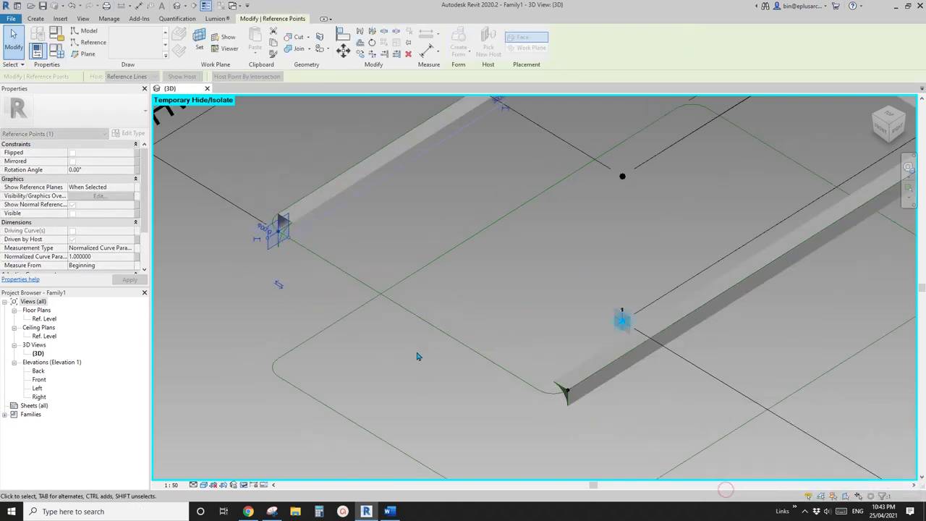
{"action": "left_click", "coordinate": [417, 347]}
{"action": "left_click", "coordinate": [343, 278]}
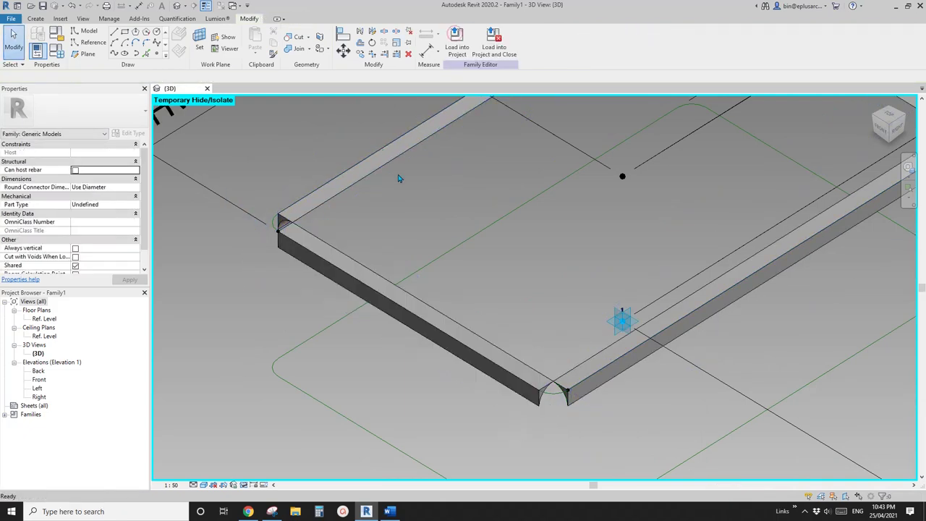
Step: Delete the form swept along the left long edge of the upper rectangle
{"action": "key", "text": "Tab"}
{"action": "left_click", "coordinate": [357, 171]}
{"action": "left_click", "coordinate": [374, 163]}
{"action": "scroll", "coordinate": [387, 185], "scroll_direction": "down", "scroll_amount": 2}
{"action": "middle_click_drag", "start_coordinate": [388, 184], "coordinate": [335, 315]}
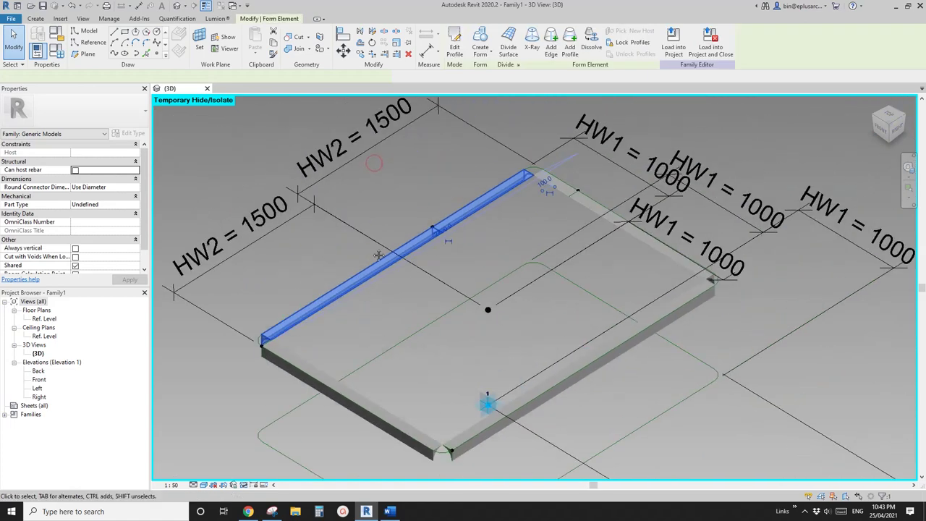
{"action": "middle_click_drag", "start_coordinate": [362, 196], "coordinate": [386, 327], "text": "shift"}
{"action": "scroll", "coordinate": [434, 209], "scroll_direction": "up", "scroll_amount": 3}
{"action": "key", "text": "Escape"}
Step: Move the left profile's host point to the back end of the left long edge, deleting the instances that block the move
{"action": "left_click", "coordinate": [382, 230]}
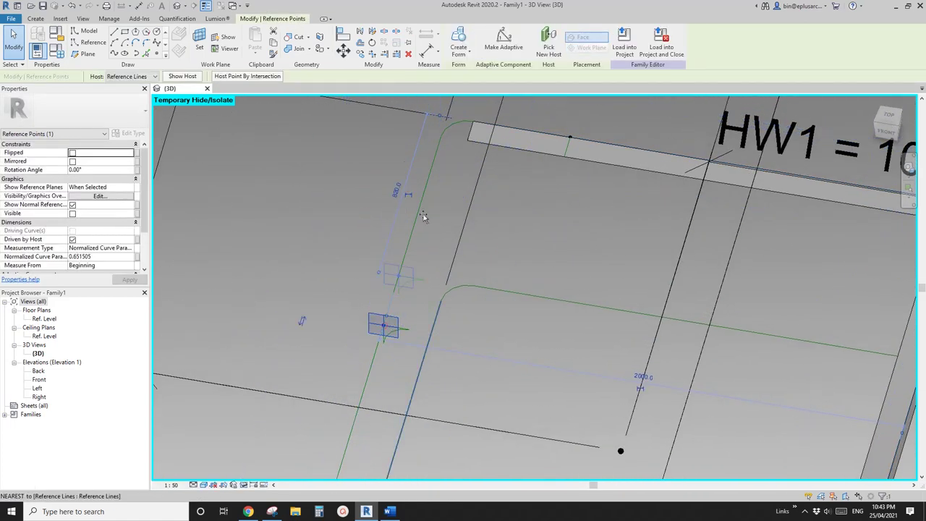
{"action": "left_click_drag", "start_coordinate": [444, 135], "coordinate": [441, 136]}
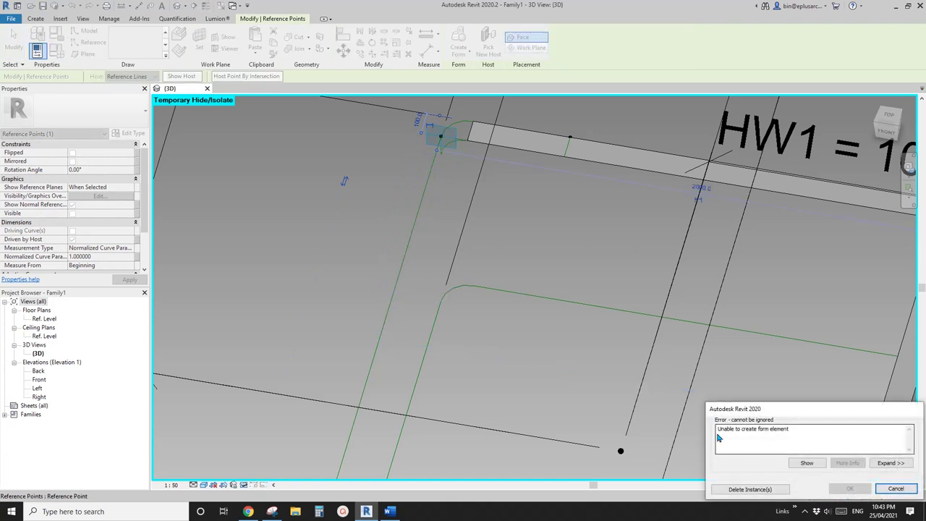
{"action": "left_click", "coordinate": [751, 490]}
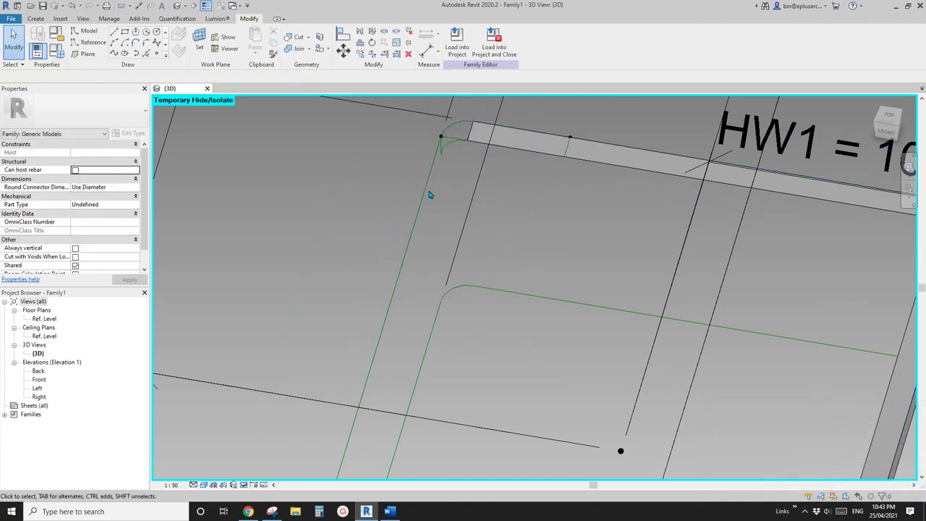
Step: Create a form by sweeping the profile at the back corner along the left long edge
{"action": "left_click", "coordinate": [440, 138]}
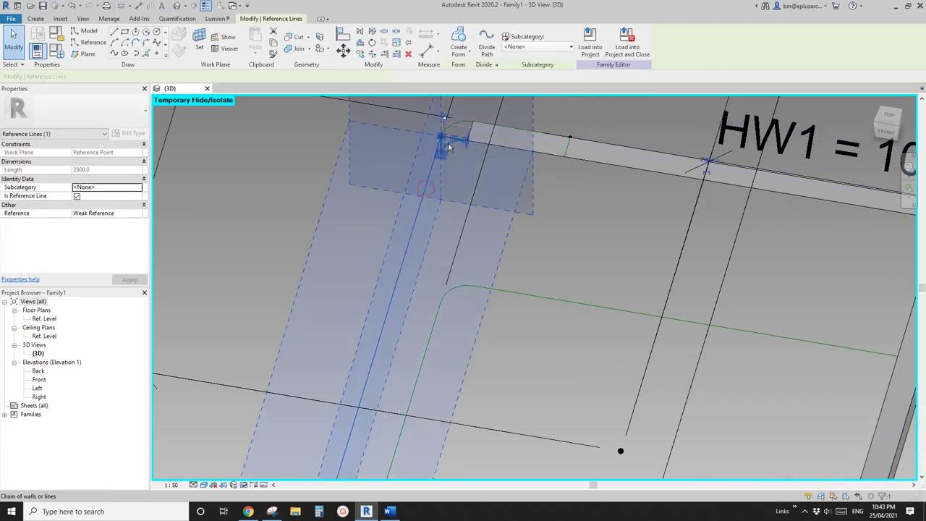
{"action": "left_click", "coordinate": [594, 162]}
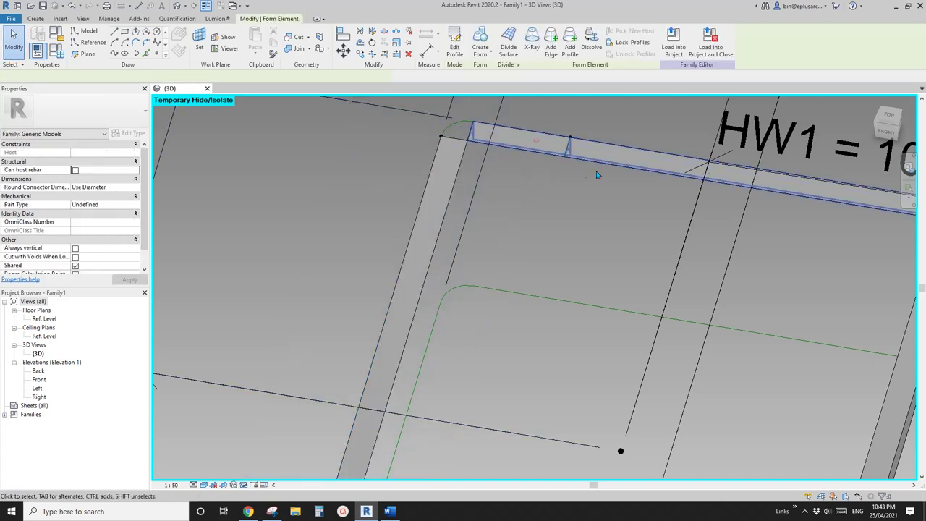
Step: Delete the form along the back short edge and move its profile's host point to the edge's right end, deleting the blocking instances
{"action": "middle_click_drag", "start_coordinate": [593, 174], "coordinate": [445, 200]}
{"action": "key", "text": "Delete"}
{"action": "key", "text": "Tab"}
{"action": "left_click", "coordinate": [422, 164]}
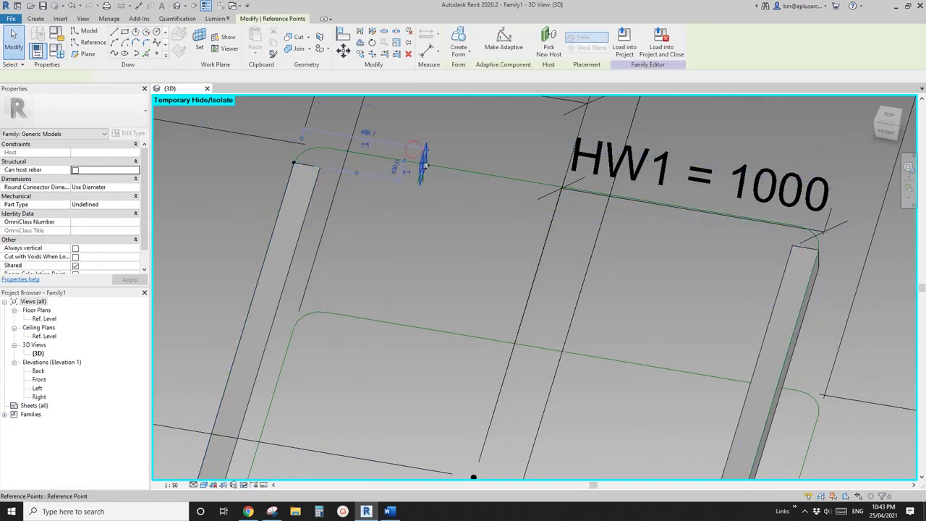
{"action": "left_click_drag", "start_coordinate": [736, 225], "coordinate": [800, 228]}
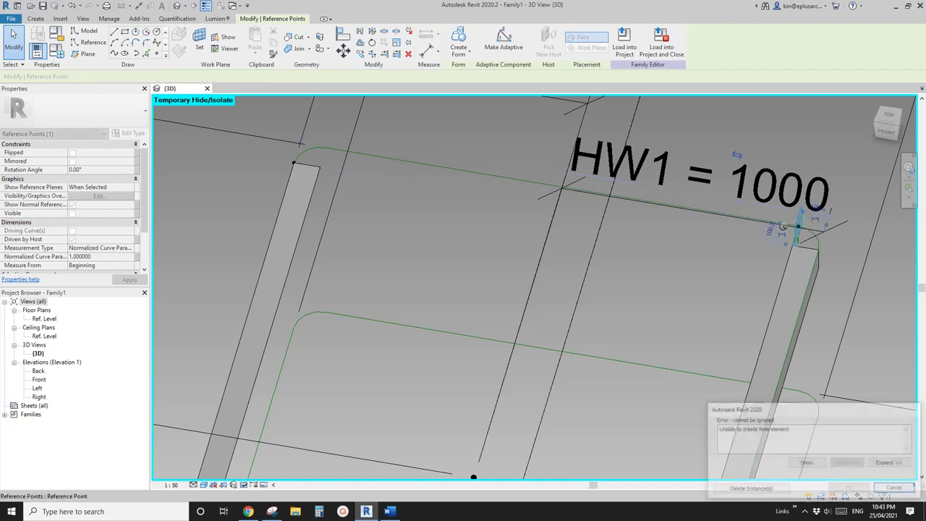
{"action": "left_click", "coordinate": [757, 489]}
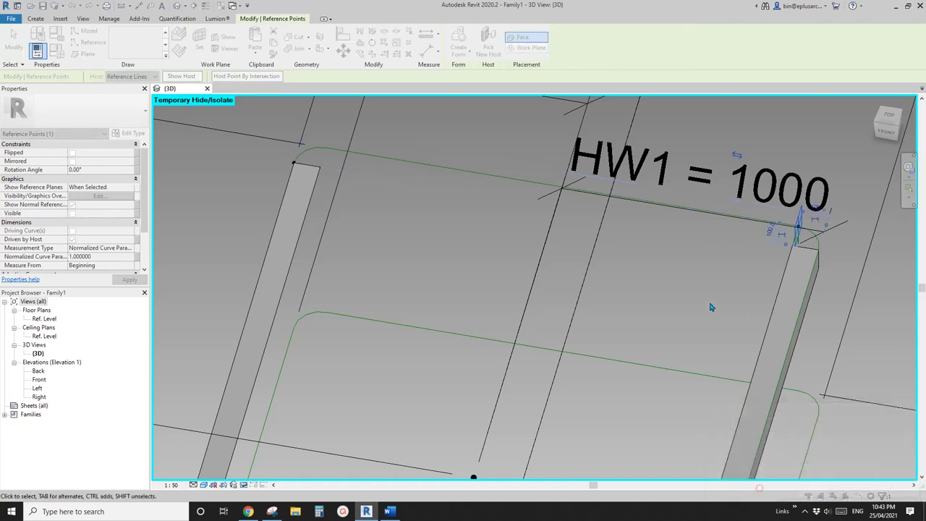
Step: Create a form by sweeping the profile at the back right corner along the back short edge
{"action": "left_click", "coordinate": [712, 215]}
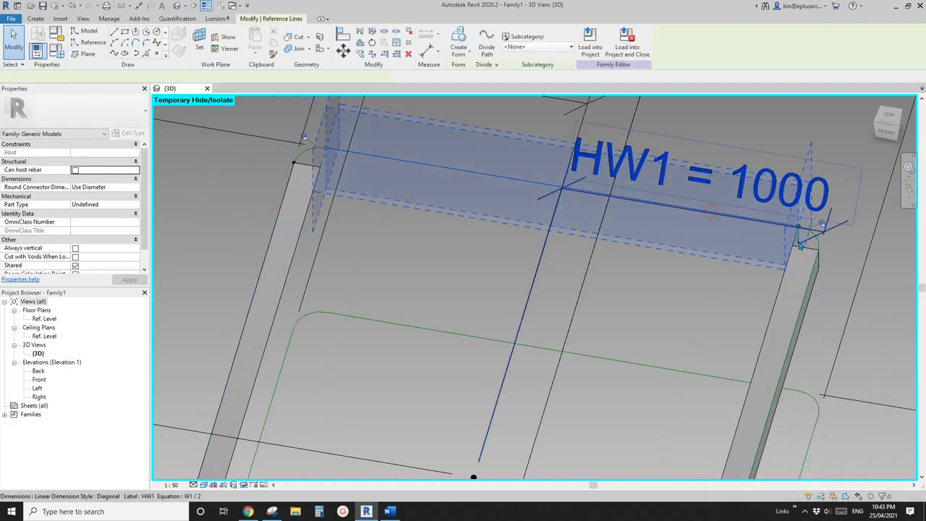
{"action": "left_click", "coordinate": [461, 46]}
{"action": "scroll", "coordinate": [480, 193], "scroll_direction": "down", "scroll_amount": 2}
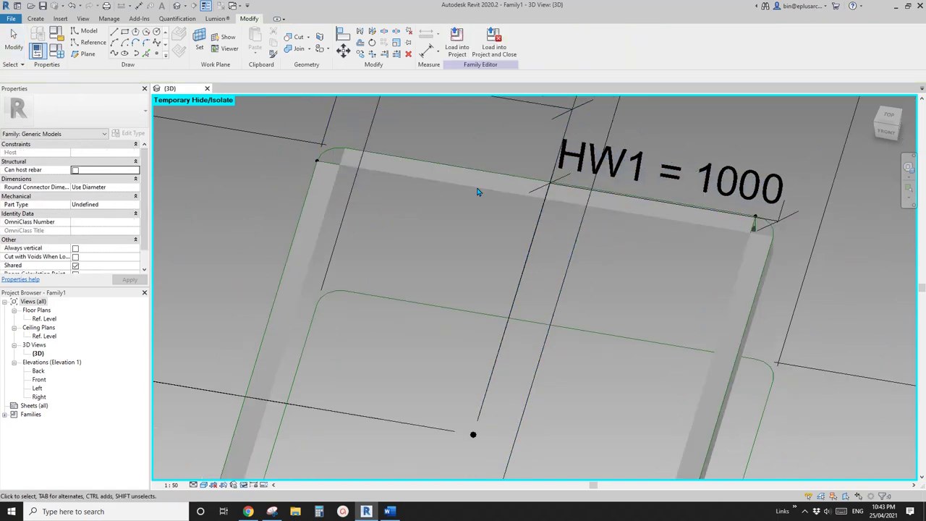
Step: Delete the two swept forms that meet at the front corner, keeping the profile's reference lines
{"action": "middle_click_drag", "start_coordinate": [395, 271], "coordinate": [375, 201]}
{"action": "scroll", "coordinate": [495, 344], "scroll_direction": "down", "scroll_amount": 1}
{"action": "middle_click_drag", "start_coordinate": [496, 344], "coordinate": [416, 286], "text": "shift"}
{"action": "scroll", "coordinate": [404, 420], "scroll_direction": "up", "scroll_amount": 2}
{"action": "middle_click_drag", "start_coordinate": [399, 432], "coordinate": [446, 304]}
{"action": "scroll", "coordinate": [442, 358], "scroll_direction": "up", "scroll_amount": 1}
{"action": "left_click", "coordinate": [515, 283]}
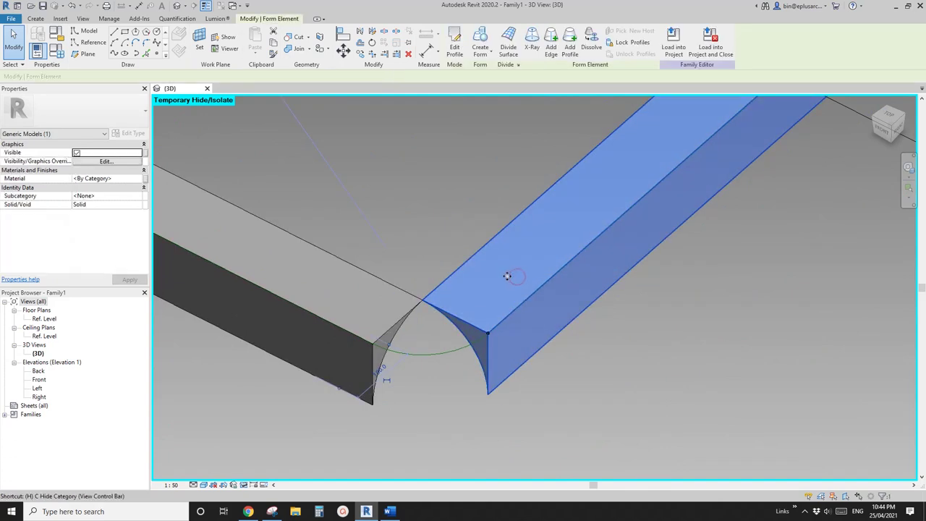
{"action": "key", "text": "Delete"}
{"action": "left_click", "coordinate": [367, 296]}
{"action": "key", "text": "Delete"}
{"action": "middle_click_drag", "start_coordinate": [481, 263], "coordinate": [531, 228]}
{"action": "key", "text": "Tab"}
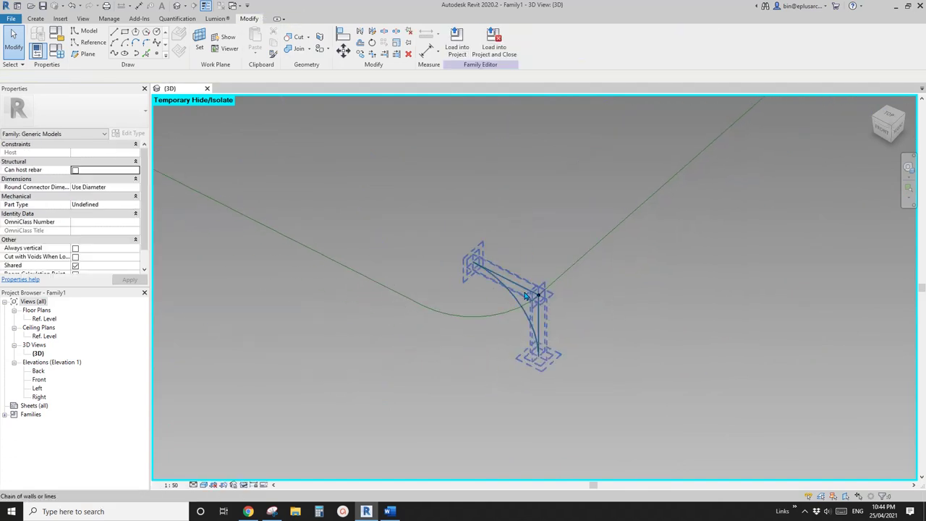
{"action": "left_click", "coordinate": [526, 292]}
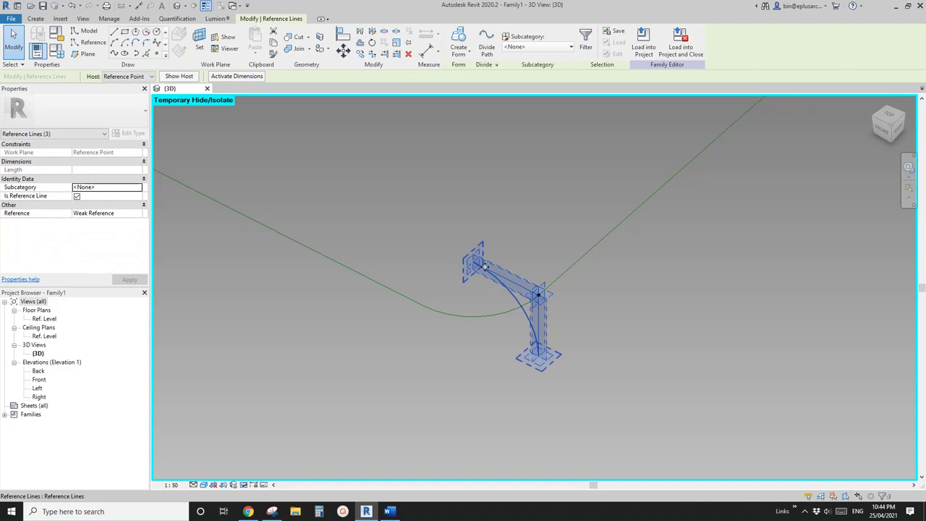
{"action": "middle_click_drag", "start_coordinate": [485, 268], "coordinate": [468, 260], "text": "shift"}
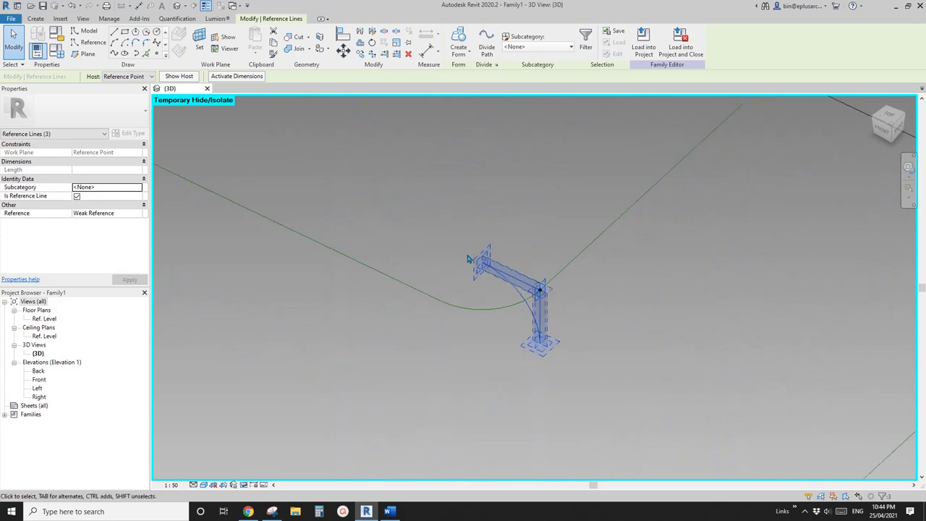
{"action": "middle_click_drag", "start_coordinate": [509, 303], "coordinate": [482, 273], "text": "shift"}
{"action": "key", "text": "Escape"}
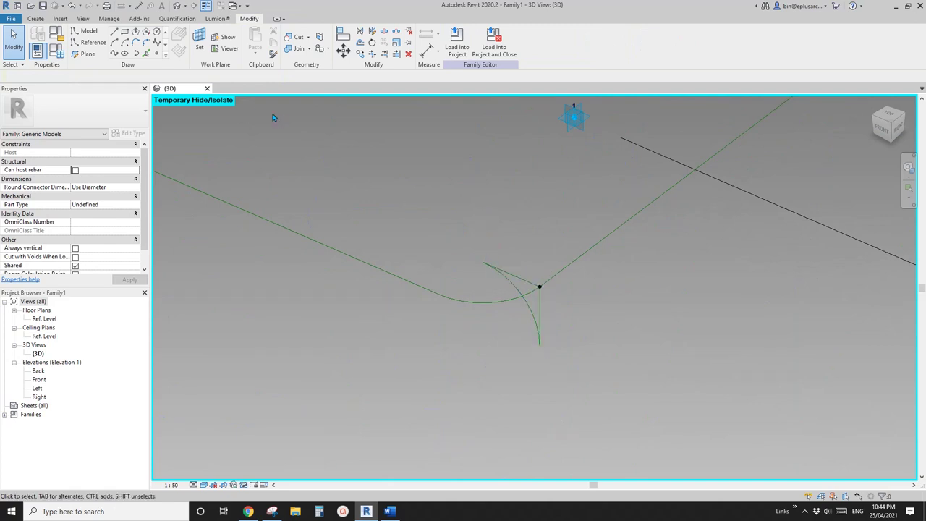
Step: Place a reference point on the horizontal line of the front corner profile and move it to the line's free end
{"action": "left_click", "coordinate": [157, 54]}
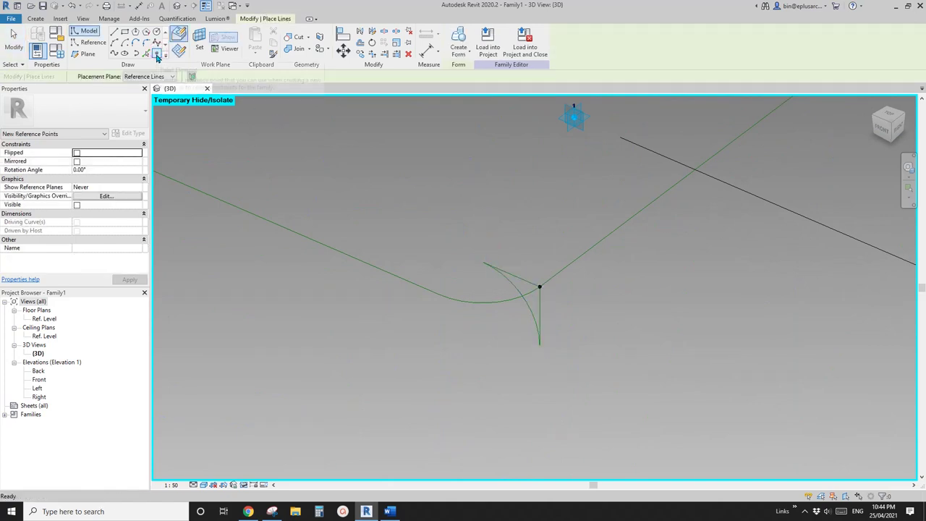
{"action": "left_click", "coordinate": [520, 278]}
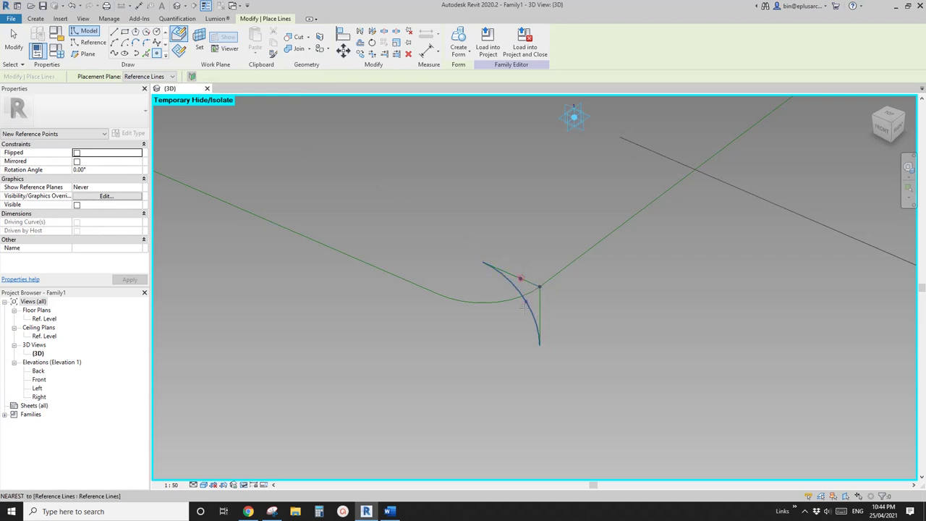
{"action": "key", "text": "Escape"}
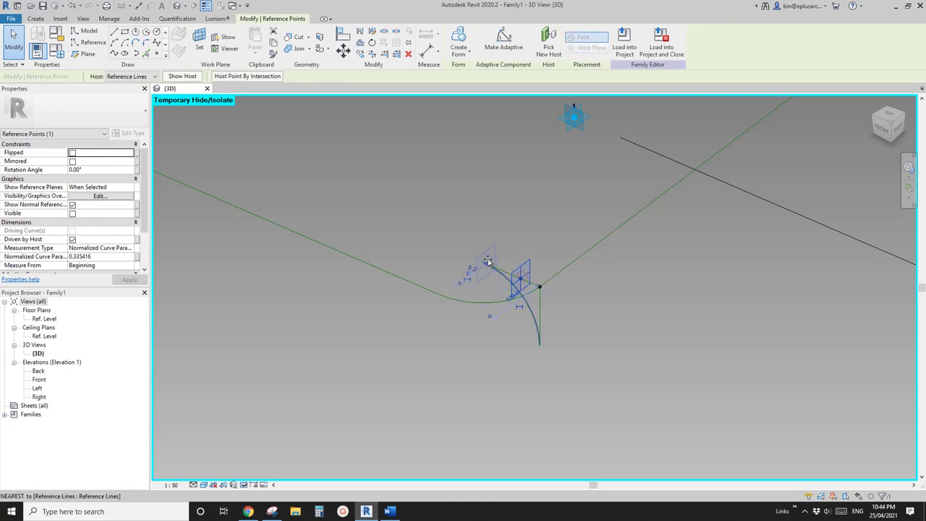
{"action": "left_click_drag", "start_coordinate": [488, 262], "coordinate": [481, 267]}
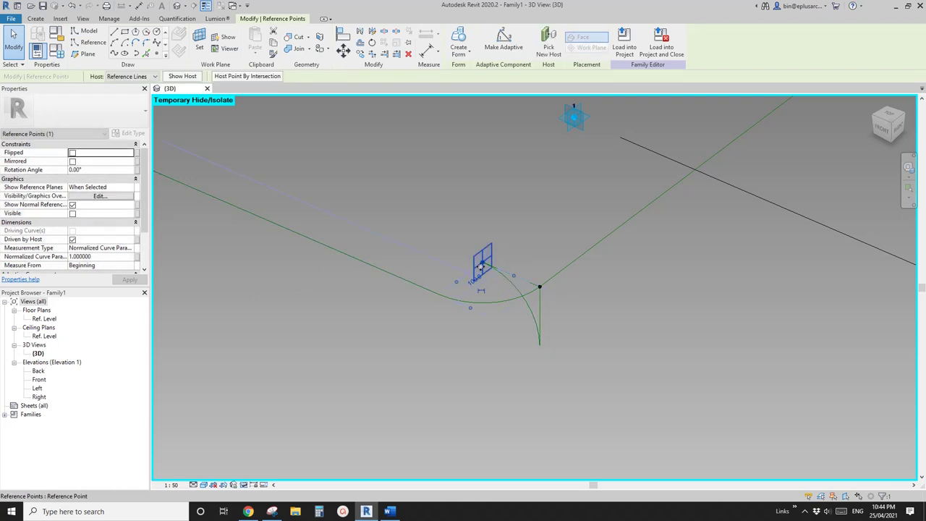
Step: Host a second reference point on the horizontal work plane of the end point and offset it about 83 downward
{"action": "left_click", "coordinate": [158, 55]}
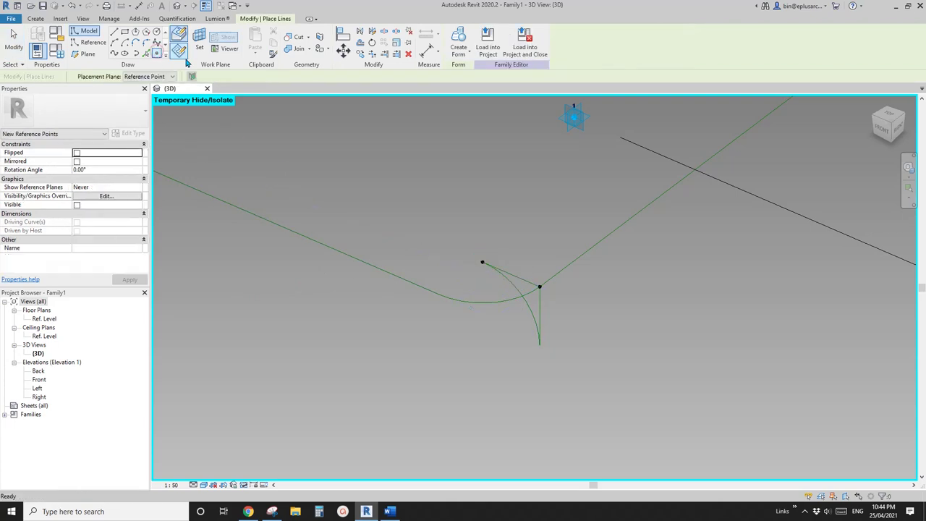
{"action": "left_click", "coordinate": [180, 54]}
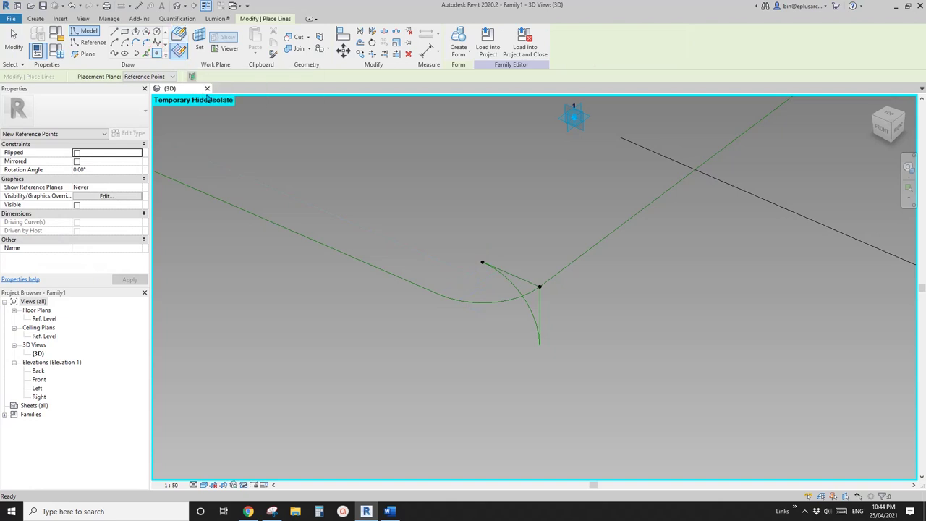
{"action": "left_click", "coordinate": [202, 47]}
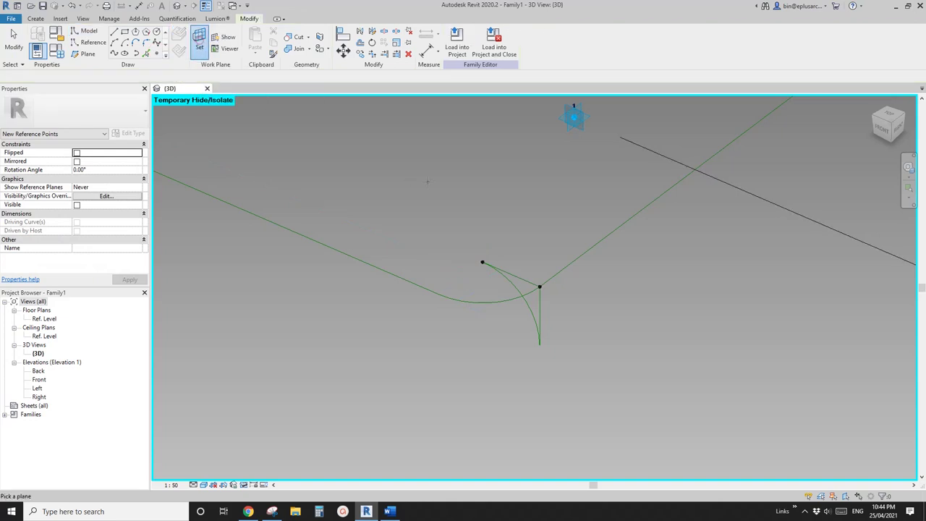
{"action": "left_click", "coordinate": [483, 261]}
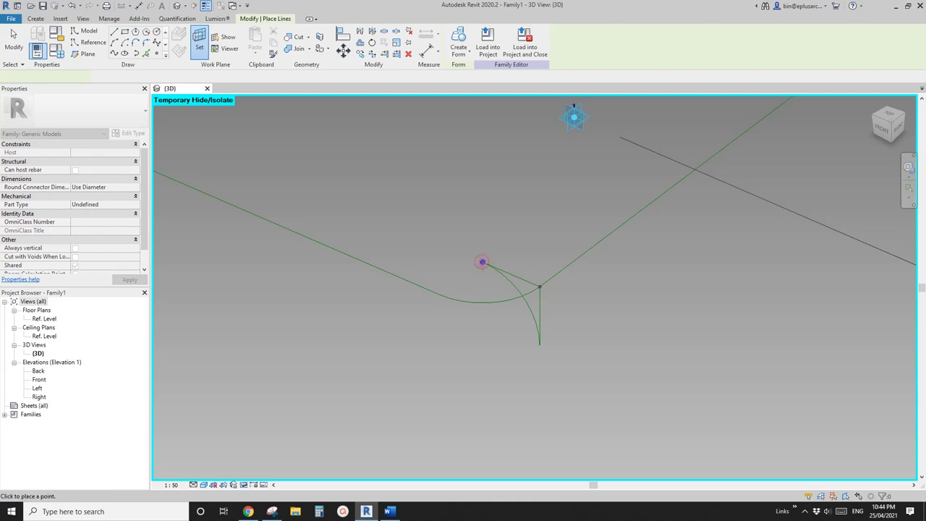
{"action": "left_click", "coordinate": [482, 262]}
{"action": "left_click", "coordinate": [511, 288]}
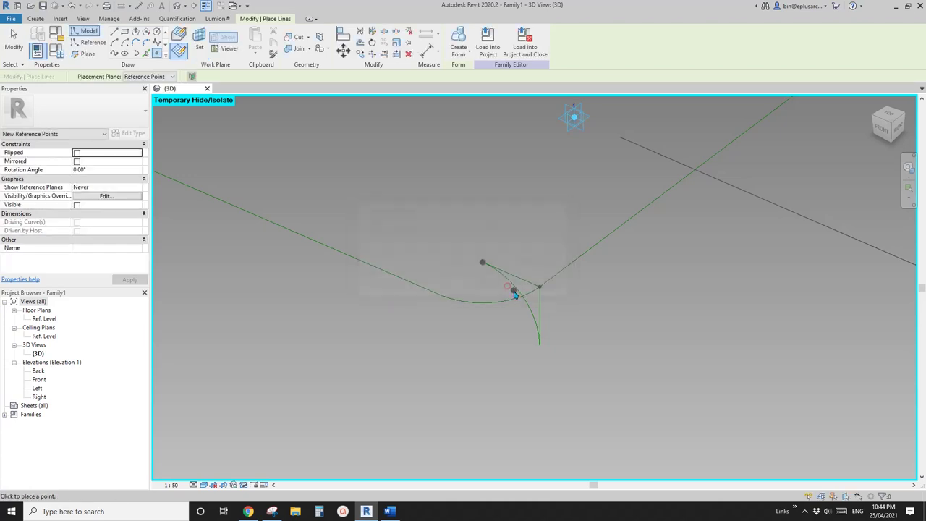
{"action": "key", "text": "Escape"}
{"action": "key", "text": "Escape"}
{"action": "left_click", "coordinate": [481, 257]}
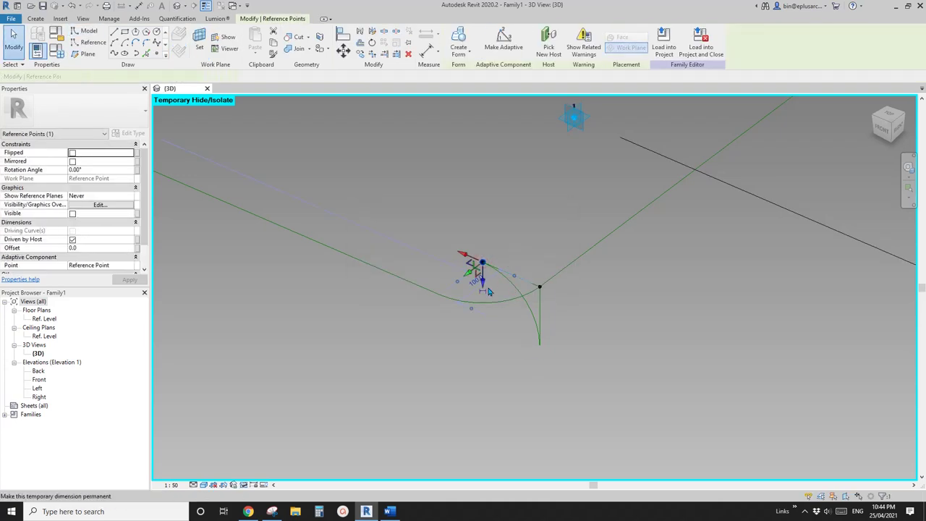
{"action": "left_click_drag", "start_coordinate": [484, 283], "coordinate": [496, 334]}
{"action": "mouse_move", "coordinate": [541, 304]}
{"action": "middle_mouse_down", "text": "shift"}
{"action": "mouse_move", "coordinate": [546, 264]}
{"action": "mouse_move", "coordinate": [533, 291]}
{"action": "middle_mouse_up", "text": "shift"}
{"action": "key", "text": "Escape"}
Step: Host a third reference point on the lower point's horizontal work plane, offset it about 23 upward, and select both points
{"action": "left_click", "coordinate": [485, 312]}
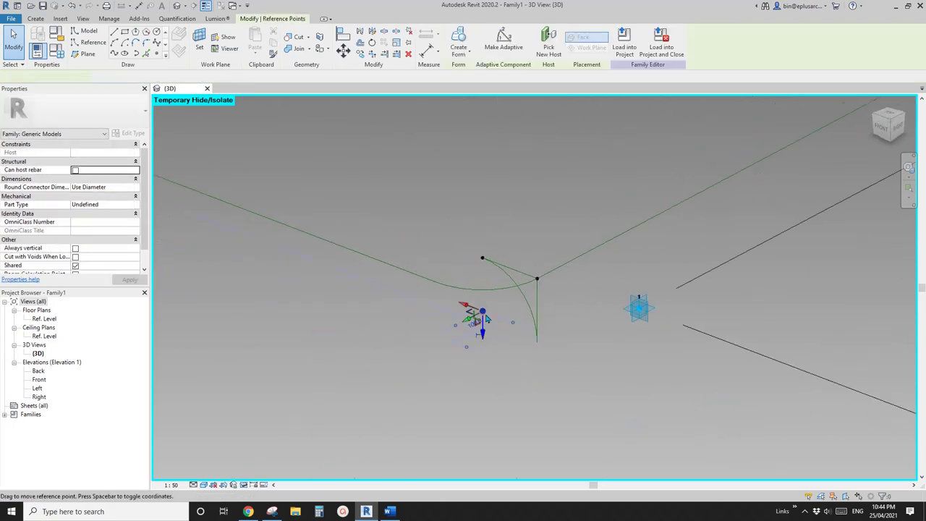
{"action": "left_click", "coordinate": [157, 55]}
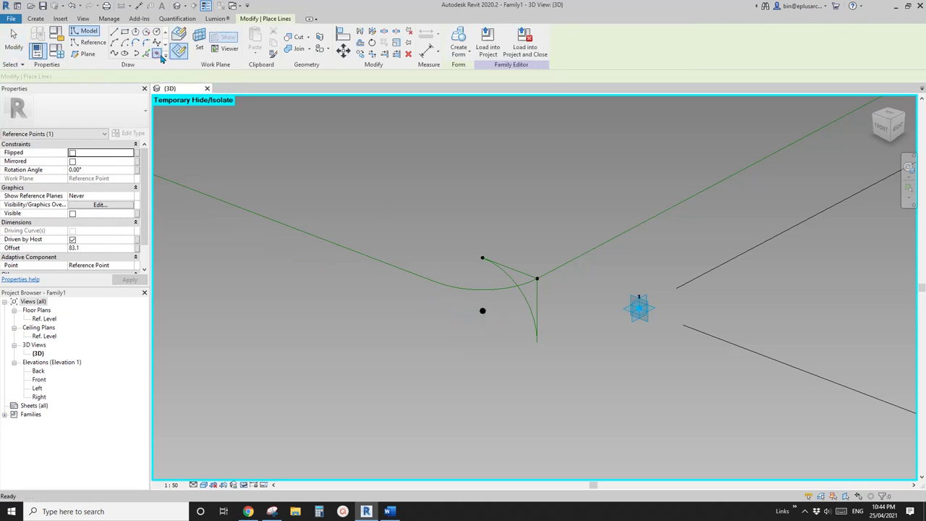
{"action": "left_click", "coordinate": [202, 43]}
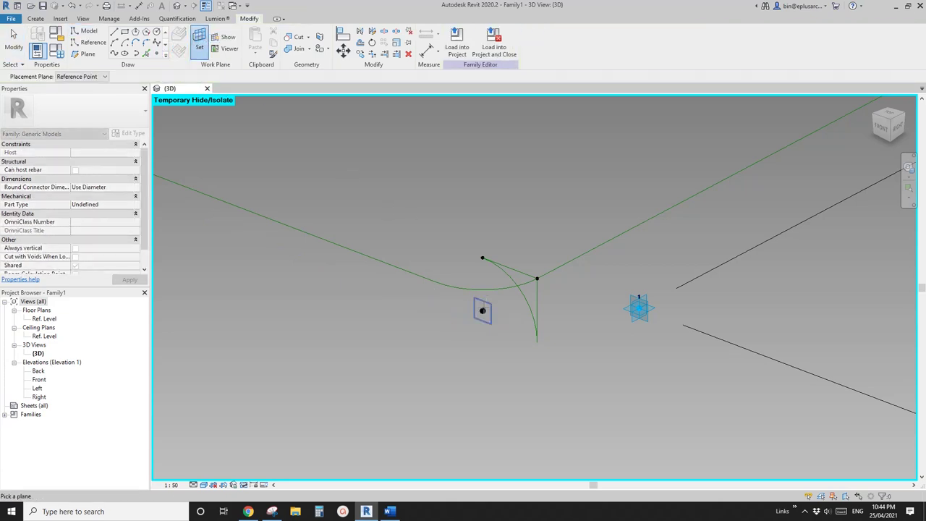
{"action": "left_click", "coordinate": [483, 313]}
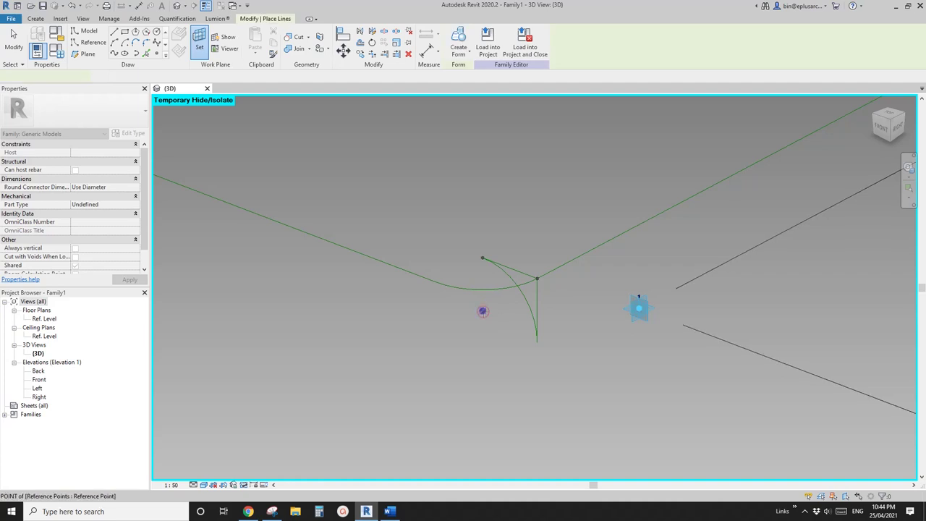
{"action": "left_click", "coordinate": [506, 291]}
{"action": "key", "text": "Escape"}
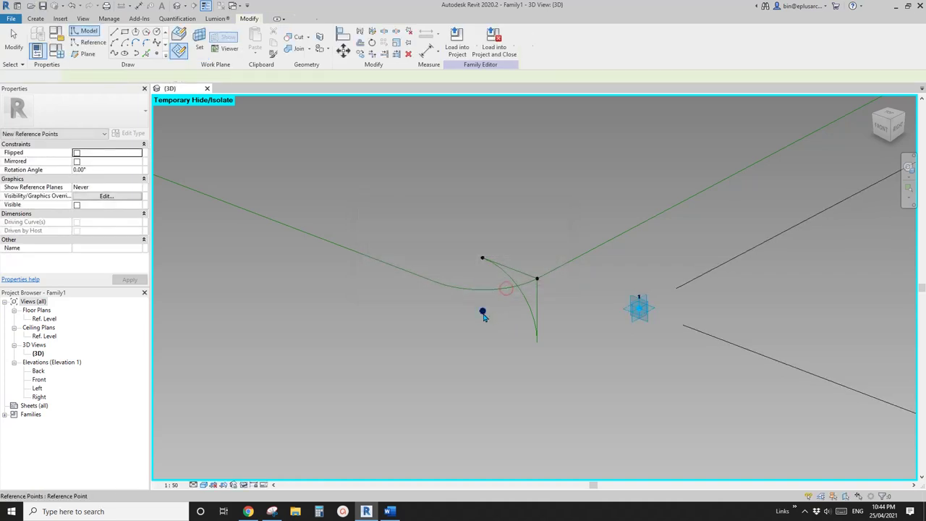
{"action": "left_click", "coordinate": [483, 312]}
{"action": "left_click_drag", "start_coordinate": [487, 319], "coordinate": [485, 313]}
{"action": "key", "text": "Escape"}
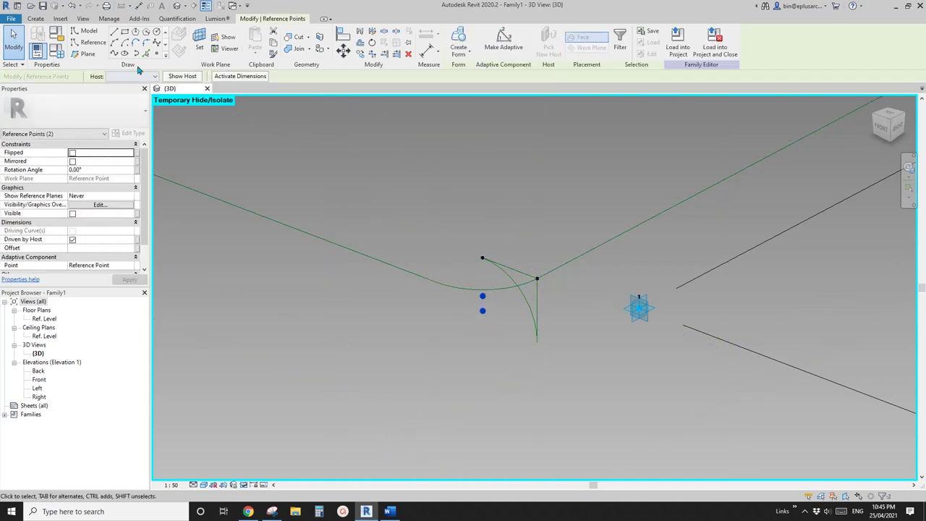
Step: Connect the two offset points with a spline through points and turn it into a reference line
{"action": "left_click", "coordinate": [113, 54]}
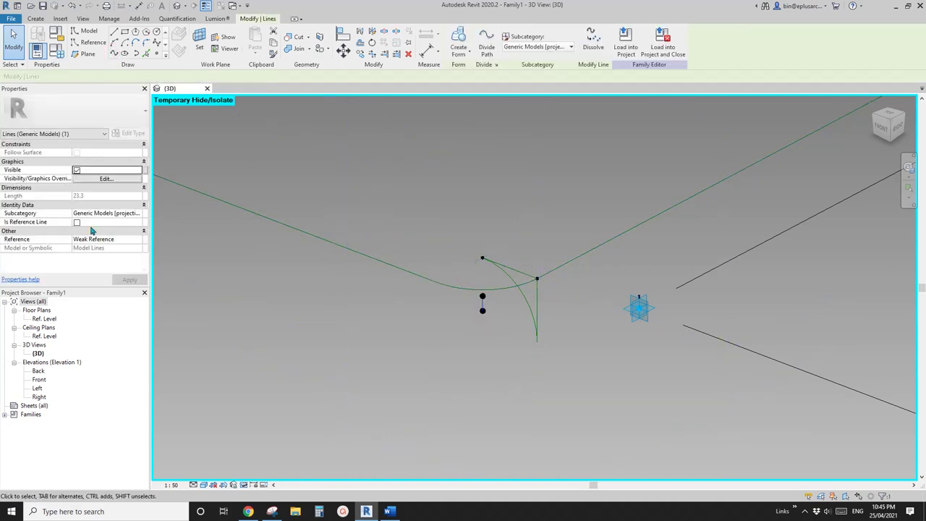
{"action": "left_click", "coordinate": [359, 271]}
{"action": "scroll", "coordinate": [497, 316], "scroll_direction": "up", "scroll_amount": 2}
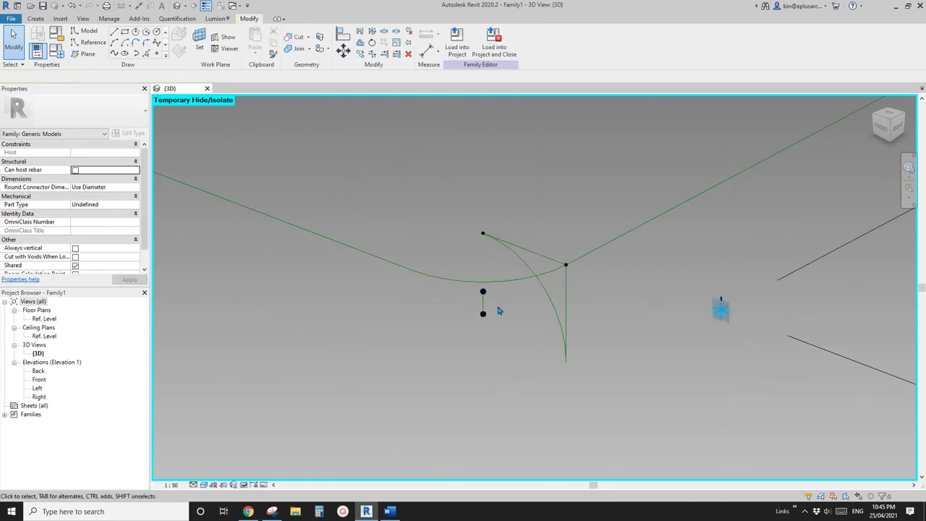
Step: Create a revolved form from the front corner profile around the short vertical reference line
{"action": "left_click", "coordinate": [484, 304]}
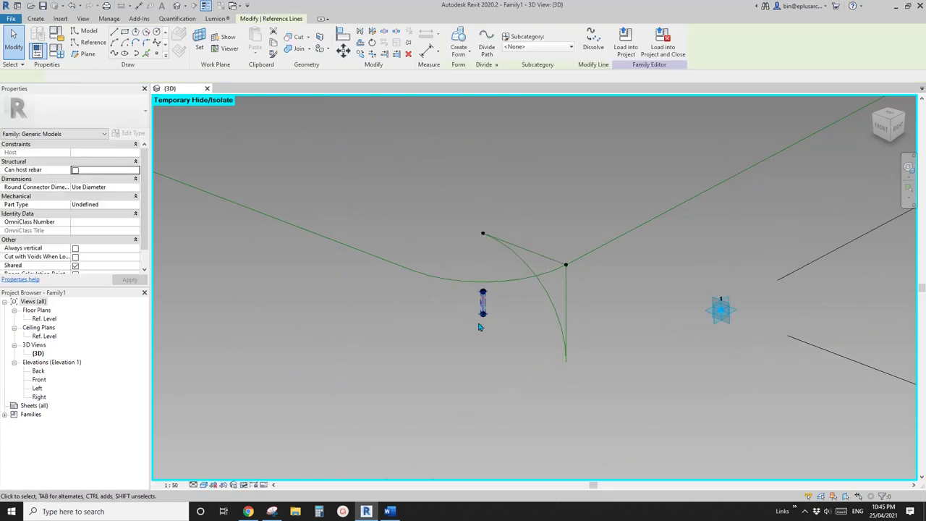
{"action": "middle_click_drag", "start_coordinate": [481, 325], "coordinate": [525, 347], "text": "shift"}
{"action": "scroll", "coordinate": [482, 256], "scroll_direction": "up", "scroll_amount": 1}
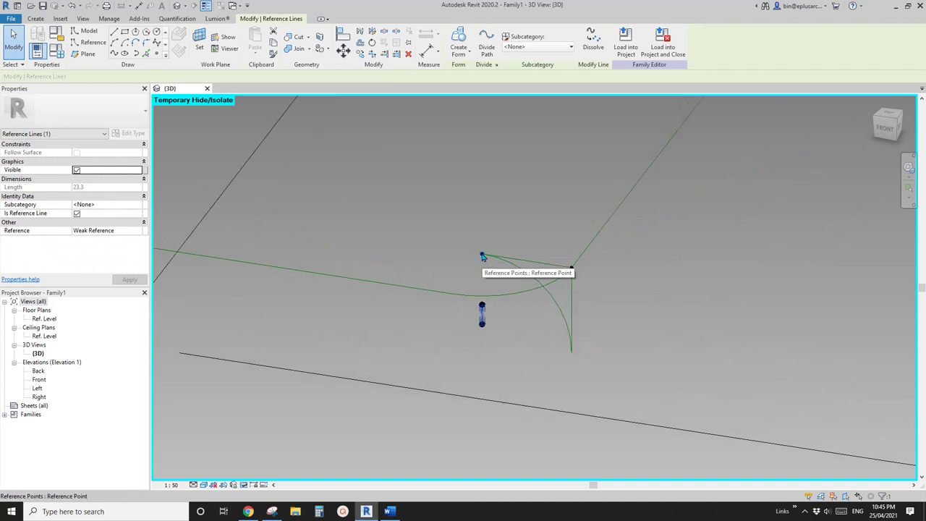
{"action": "middle_click_drag", "start_coordinate": [482, 257], "coordinate": [483, 313], "text": "shift"}
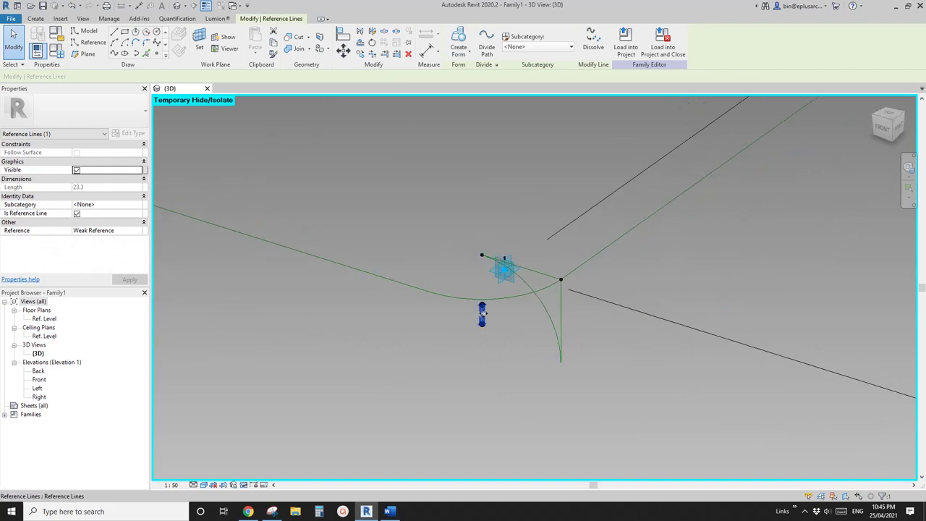
{"action": "key", "text": "Tab"}
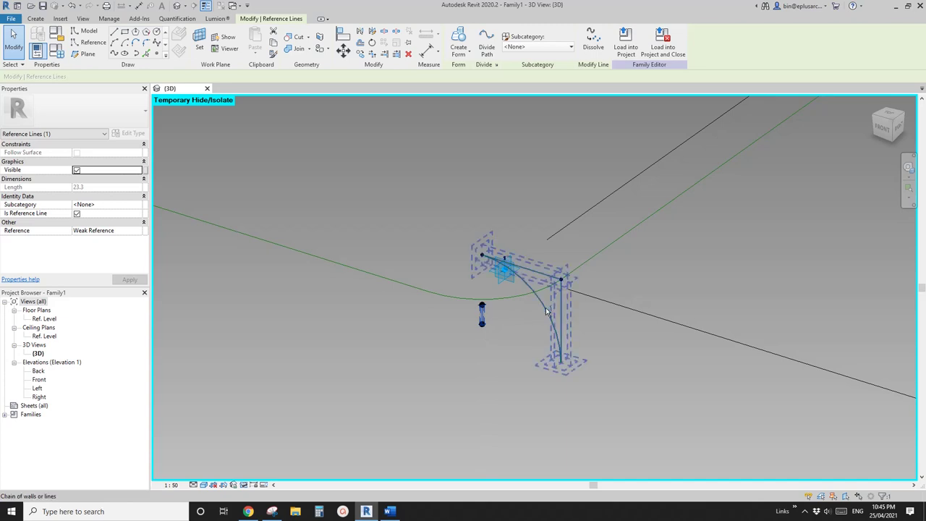
{"action": "left_click", "coordinate": [548, 312]}
{"action": "left_click", "coordinate": [460, 39]}
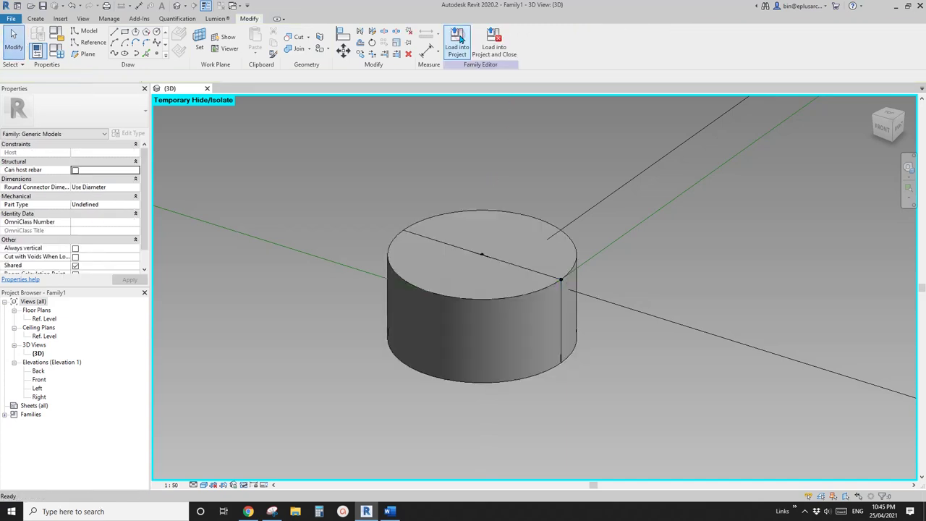
{"action": "key", "text": "Tab"}
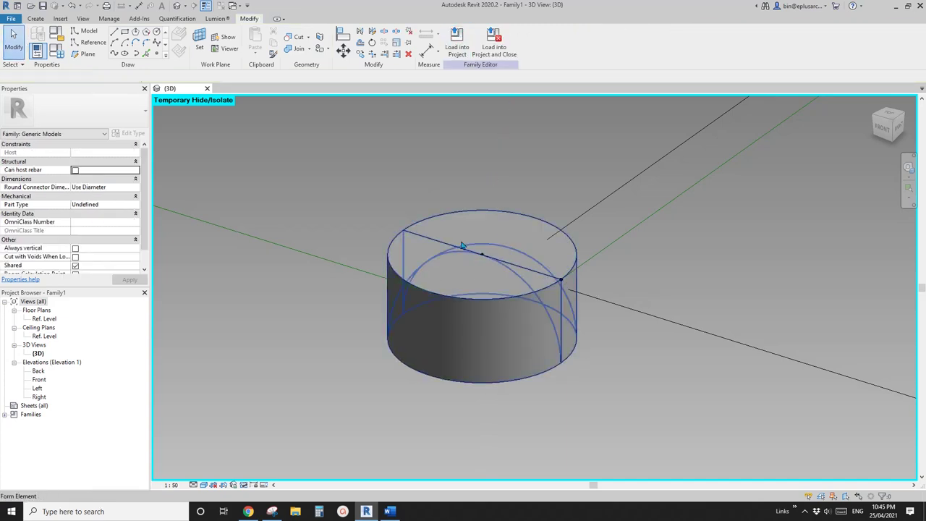
{"action": "scroll", "coordinate": [463, 247], "scroll_direction": "down", "scroll_amount": 3}
{"action": "middle_click_drag", "start_coordinate": [466, 254], "coordinate": [479, 336], "text": "shift"}
{"action": "scroll", "coordinate": [479, 336], "scroll_direction": "up", "scroll_amount": 3}
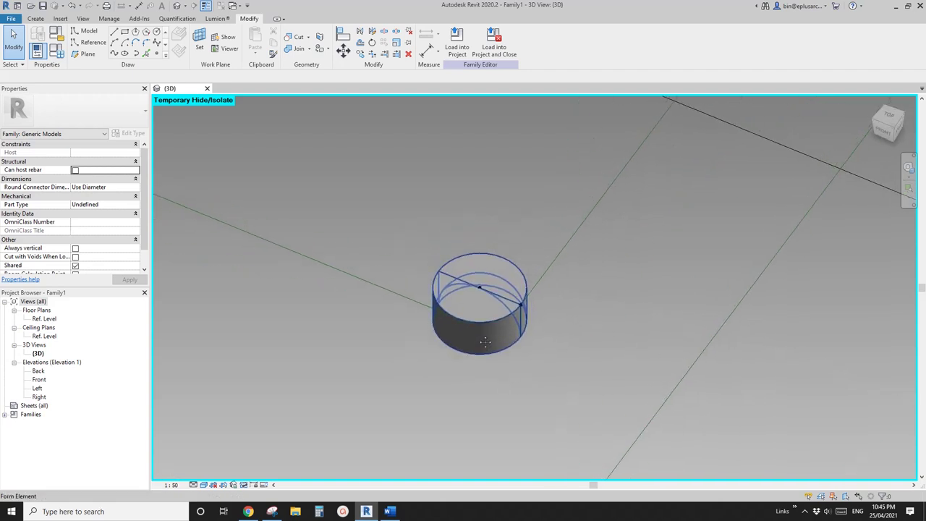
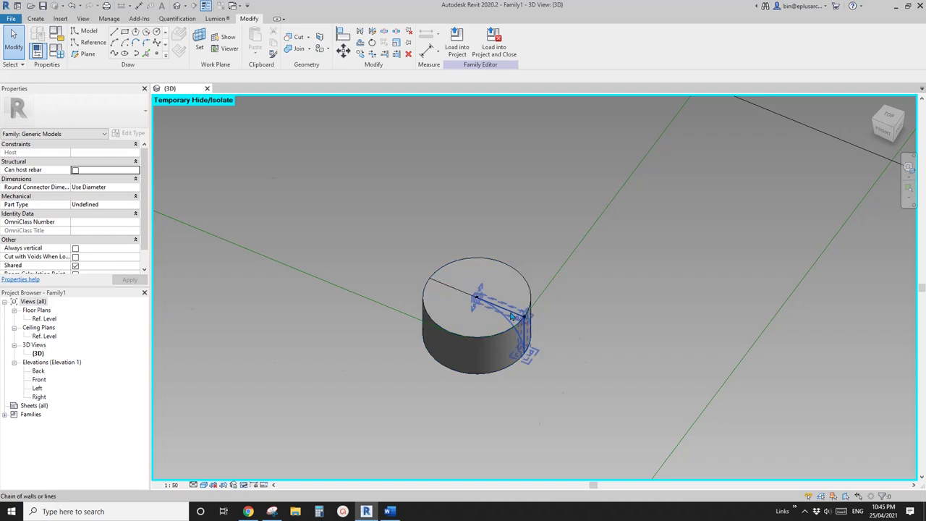
Step: Set the start angle of the revolved corner form to 270°, keeping only a quarter revolution at the front corner
{"action": "scroll", "coordinate": [97, 250], "scroll_direction": "down", "scroll_amount": 1}
{"action": "scroll", "coordinate": [103, 239], "scroll_direction": "up", "scroll_amount": 1}
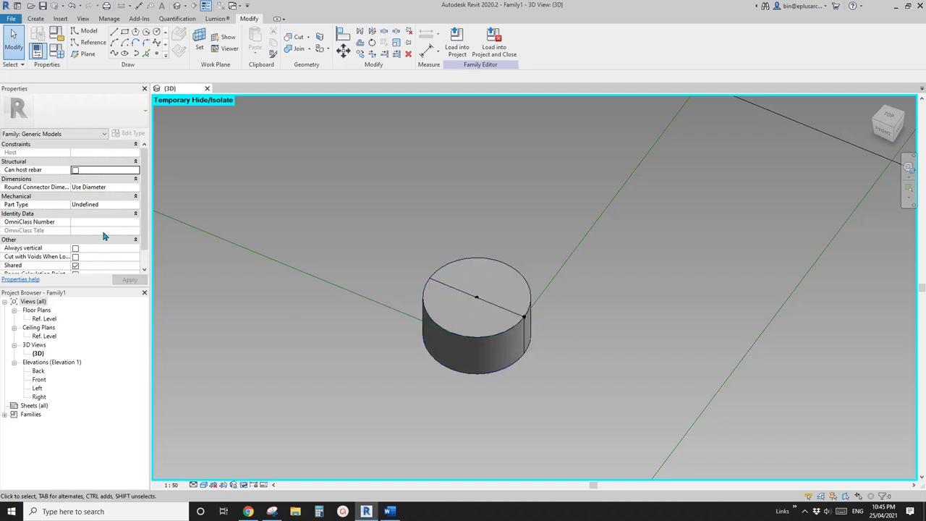
{"action": "left_click", "coordinate": [477, 316]}
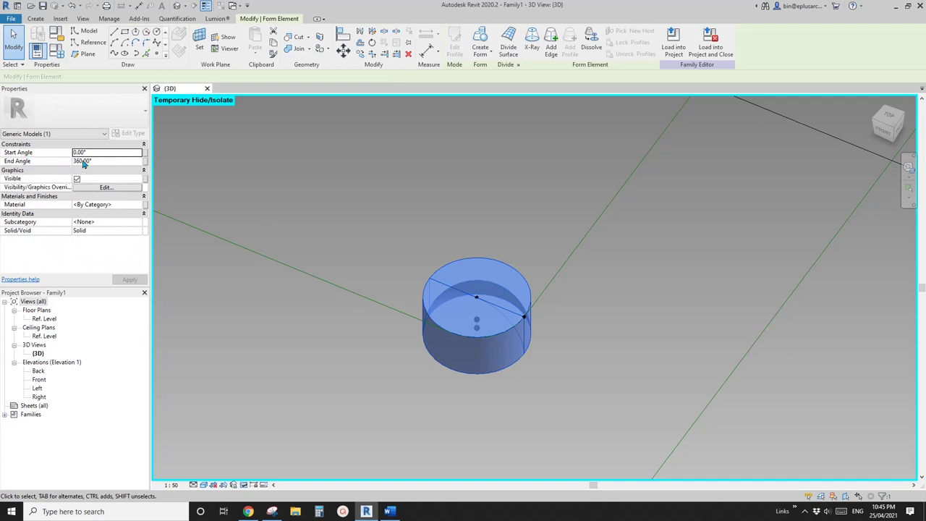
{"action": "left_click", "coordinate": [102, 154]}
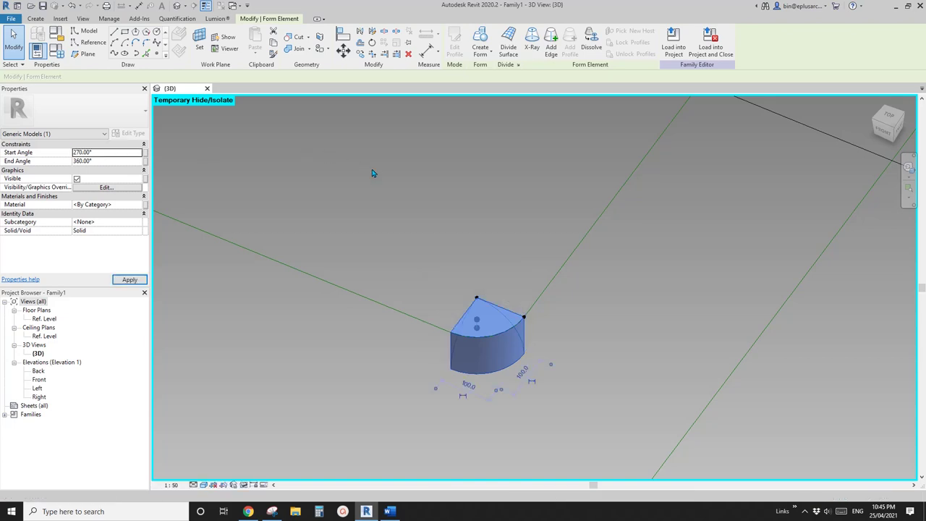
{"action": "left_click", "coordinate": [465, 283]}
{"action": "middle_click_drag", "start_coordinate": [465, 283], "coordinate": [477, 237]}
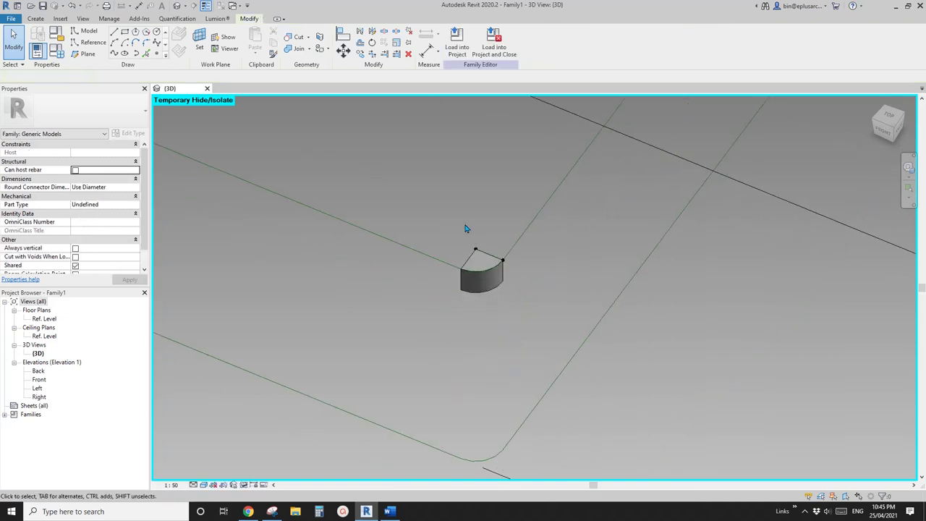
Step: Reset the temporary hide/isolate to bring back the whole box around the revolved front corner
{"action": "key", "text": "r"}
{"action": "scroll", "coordinate": [501, 235], "scroll_direction": "down", "scroll_amount": 3}
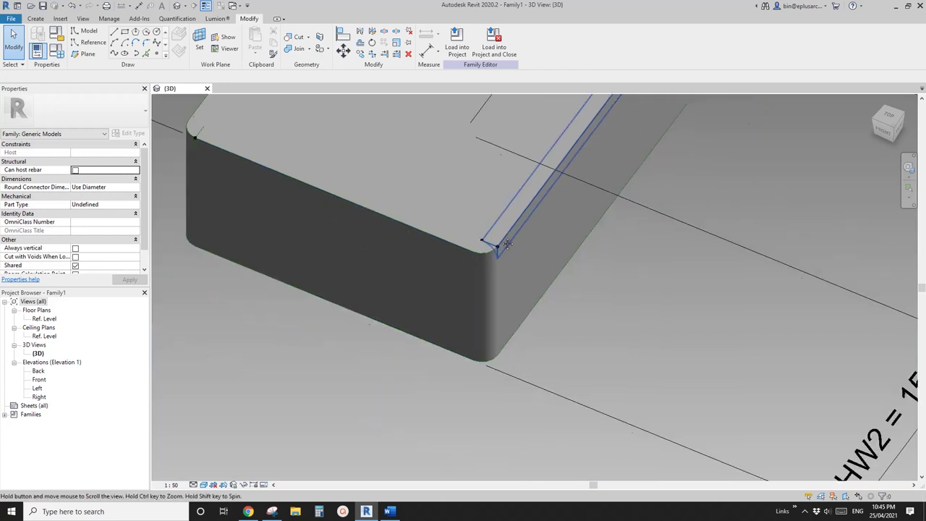
{"action": "middle_click_drag", "start_coordinate": [500, 244], "coordinate": [489, 259]}
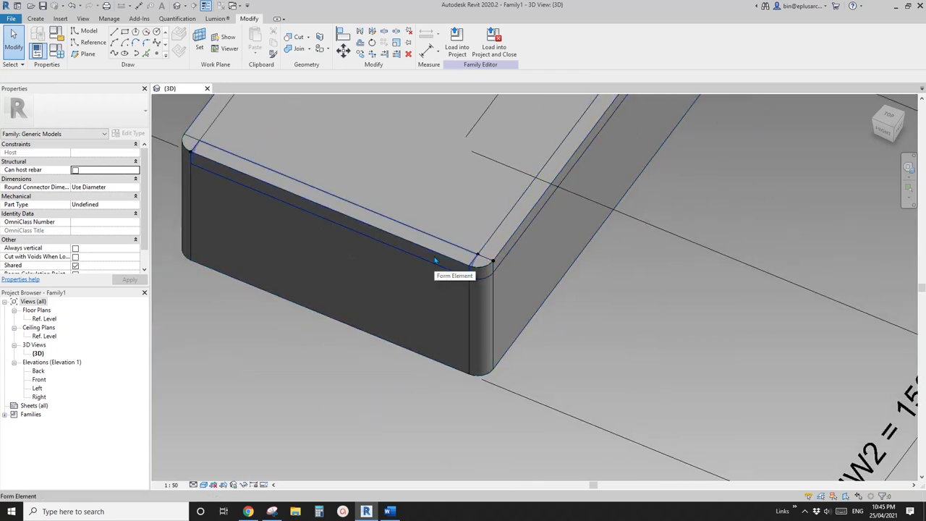
Step: Change the three selected forms along the box's top edges and corner from solid to void
{"action": "left_click", "coordinate": [482, 272]}
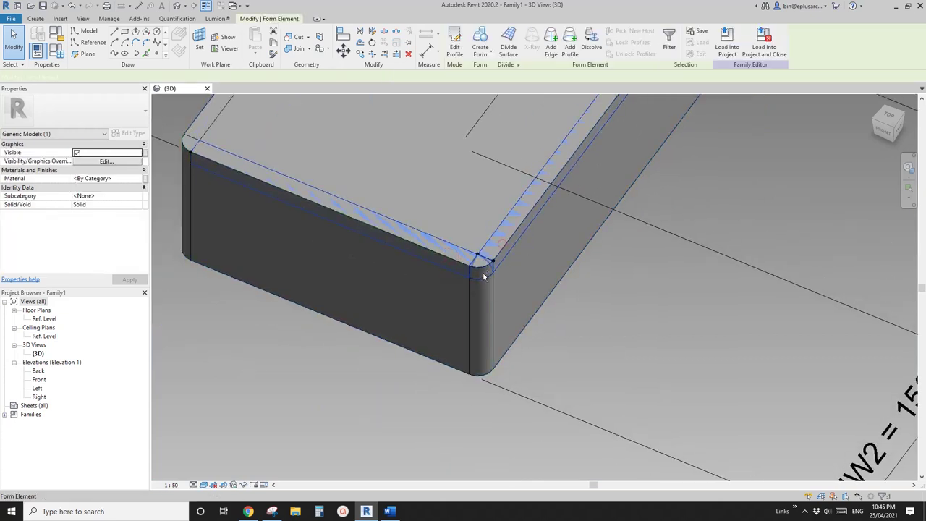
{"action": "left_click", "coordinate": [138, 206]}
{"action": "left_click", "coordinate": [137, 208]}
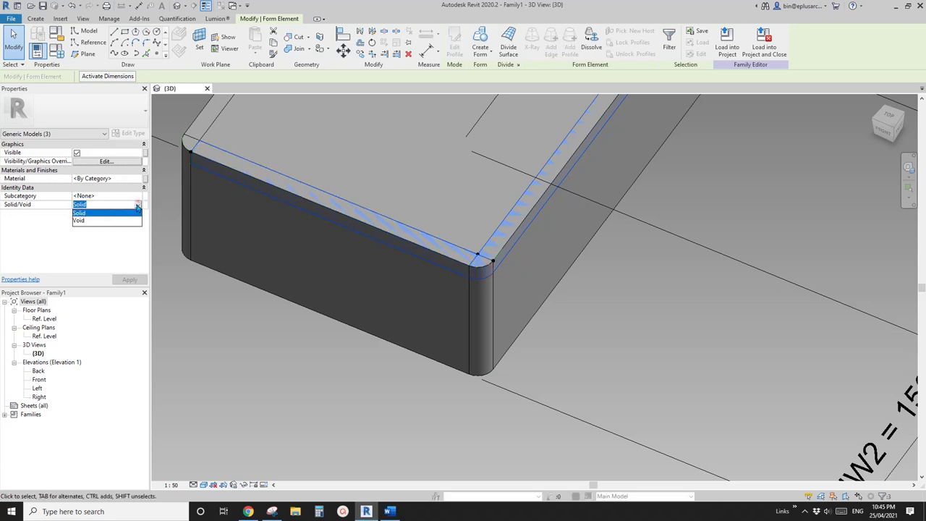
{"action": "left_click", "coordinate": [85, 222]}
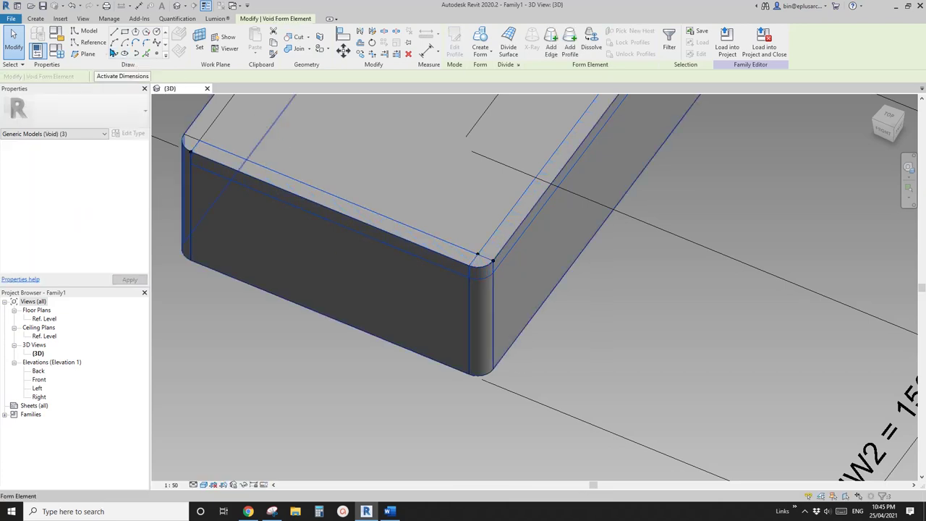
Step: Cut the box with the void forms along its two near top edges and the rounded corner between them
{"action": "left_click", "coordinate": [295, 37]}
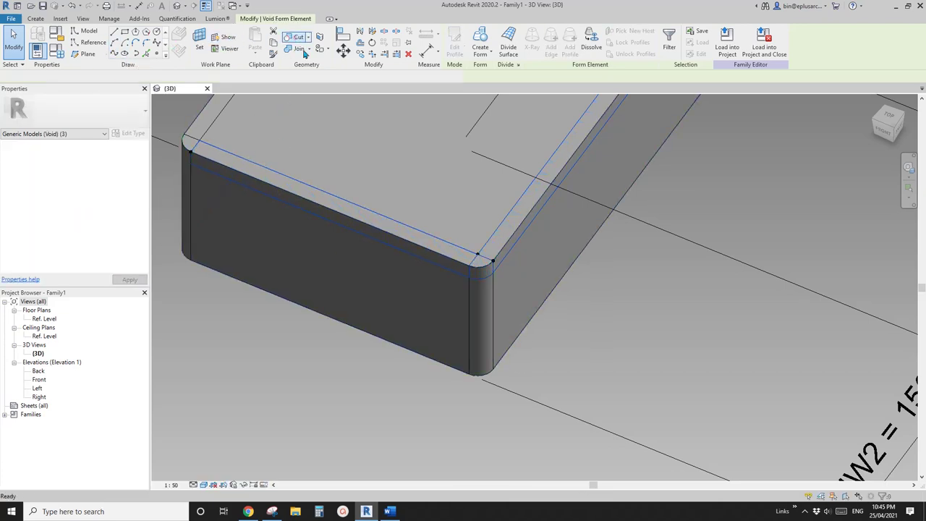
{"action": "left_click", "coordinate": [492, 262]}
{"action": "middle_click_drag", "start_coordinate": [505, 258], "coordinate": [493, 295]}
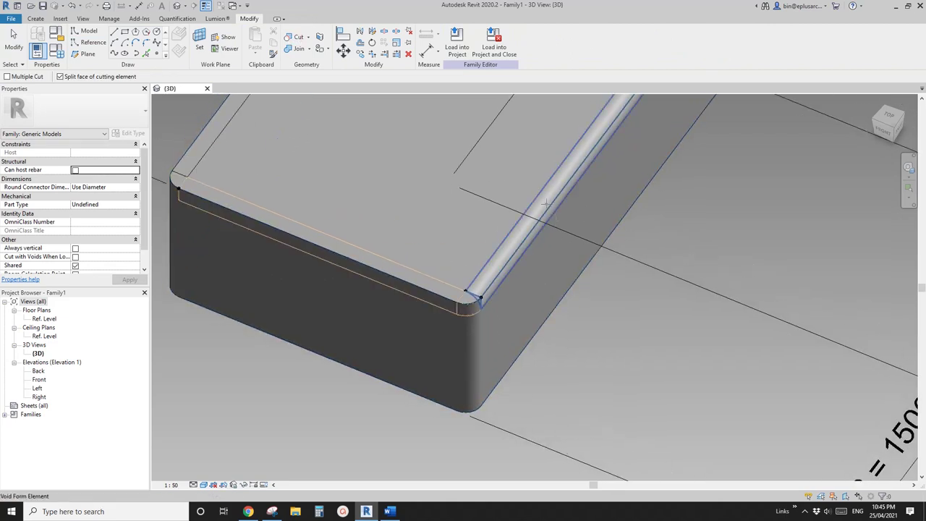
{"action": "left_click", "coordinate": [454, 239]}
{"action": "left_click", "coordinate": [454, 239]}
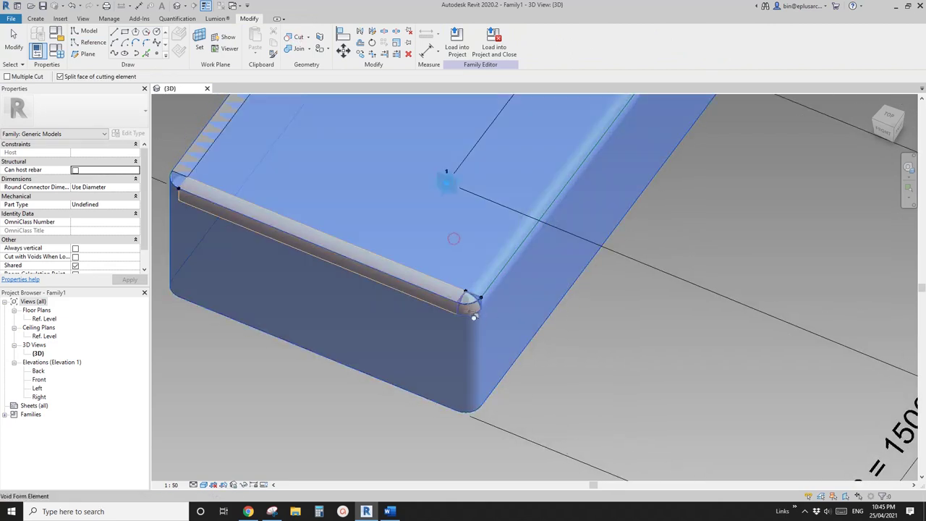
{"action": "left_click", "coordinate": [443, 293]}
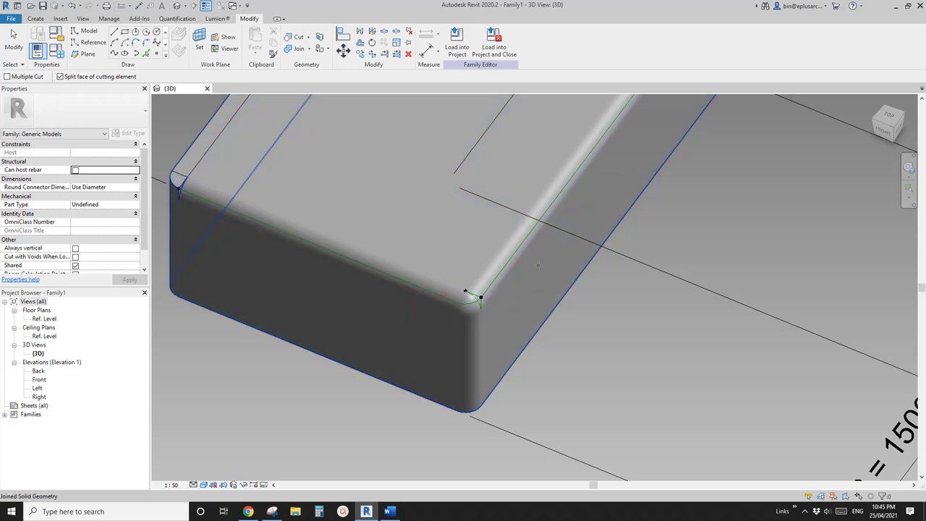
{"action": "key", "text": "Escape"}
{"action": "middle_click_drag", "start_coordinate": [590, 296], "coordinate": [478, 320], "text": "shift"}
{"action": "scroll", "coordinate": [463, 291], "scroll_direction": "up", "scroll_amount": 2}
{"action": "scroll", "coordinate": [490, 279], "scroll_direction": "down", "scroll_amount": 4}
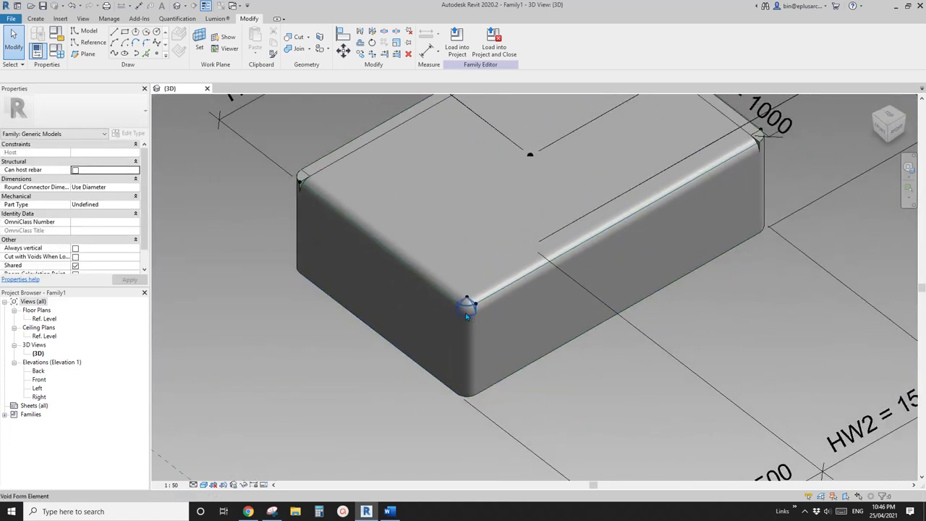
Step: Temporarily hide the corner void and the box solid so the reference lines underneath are exposed
{"action": "left_click", "coordinate": [504, 325]}
{"action": "key", "text": "h"}
{"action": "key", "text": "h"}
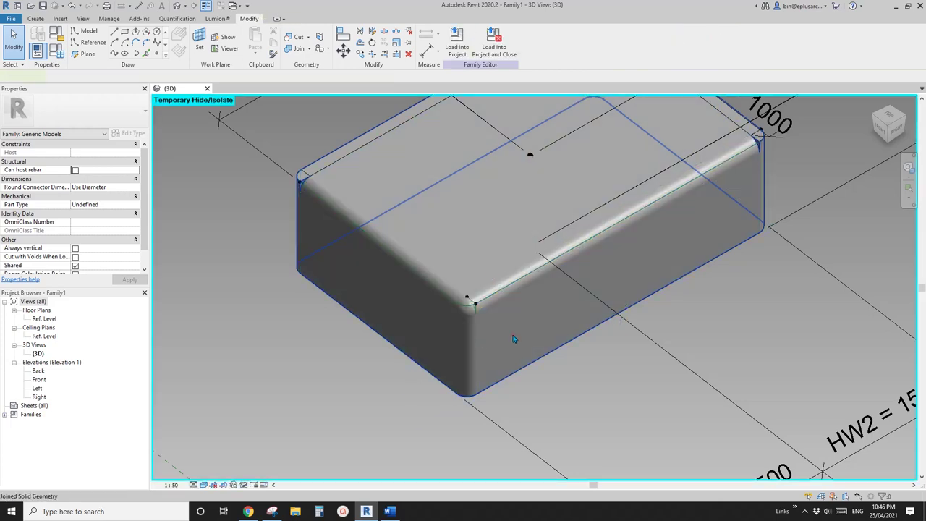
{"action": "left_click", "coordinate": [488, 316]}
{"action": "key", "text": "h"}
{"action": "key", "text": "h"}
{"action": "scroll", "coordinate": [436, 233], "scroll_direction": "down", "scroll_amount": 3}
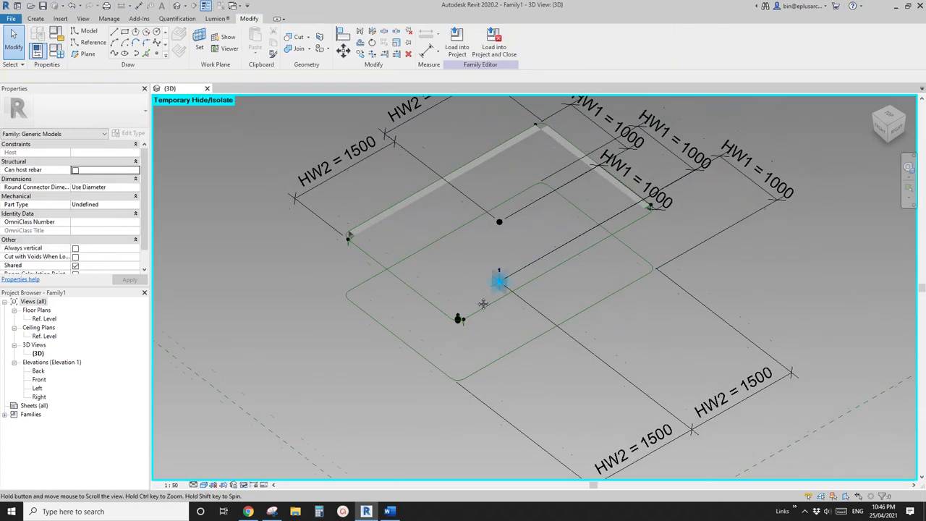
{"action": "scroll", "coordinate": [338, 304], "scroll_direction": "up", "scroll_amount": 3}
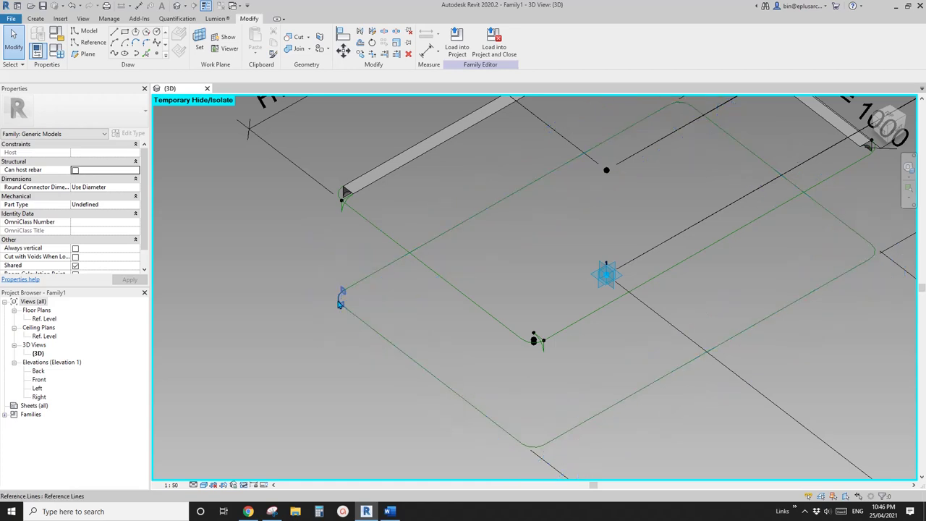
{"action": "scroll", "coordinate": [348, 283], "scroll_direction": "down", "scroll_amount": 3}
{"action": "scroll", "coordinate": [377, 323], "scroll_direction": "up", "scroll_amount": 5}
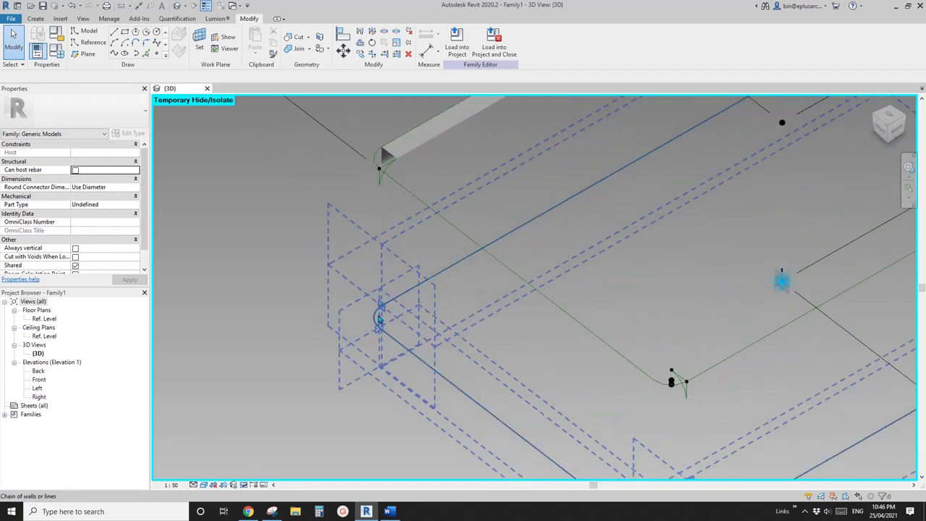
{"action": "scroll", "coordinate": [386, 281], "scroll_direction": "down", "scroll_amount": 3}
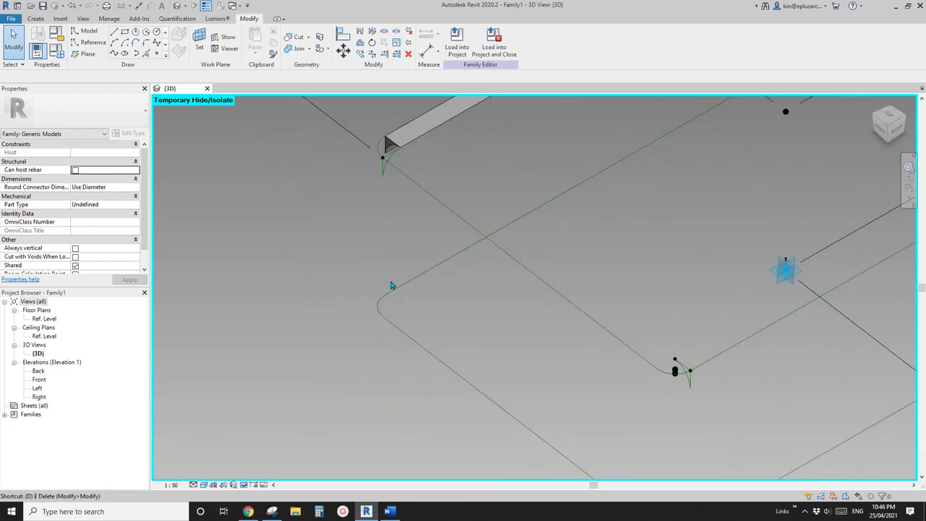
{"action": "key", "text": "d"}
{"action": "key", "text": "i"}
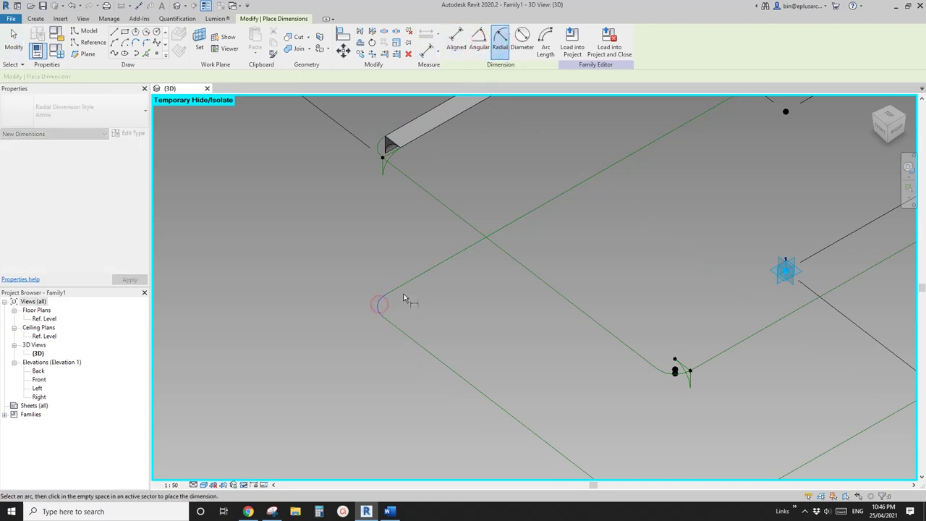
{"action": "key", "text": "Escape"}
Step: Set the work plane to the horizontal plane of the adaptive placement point
{"action": "scroll", "coordinate": [389, 293], "scroll_direction": "down", "scroll_amount": 3}
{"action": "middle_click_drag", "start_coordinate": [505, 293], "coordinate": [455, 270]}
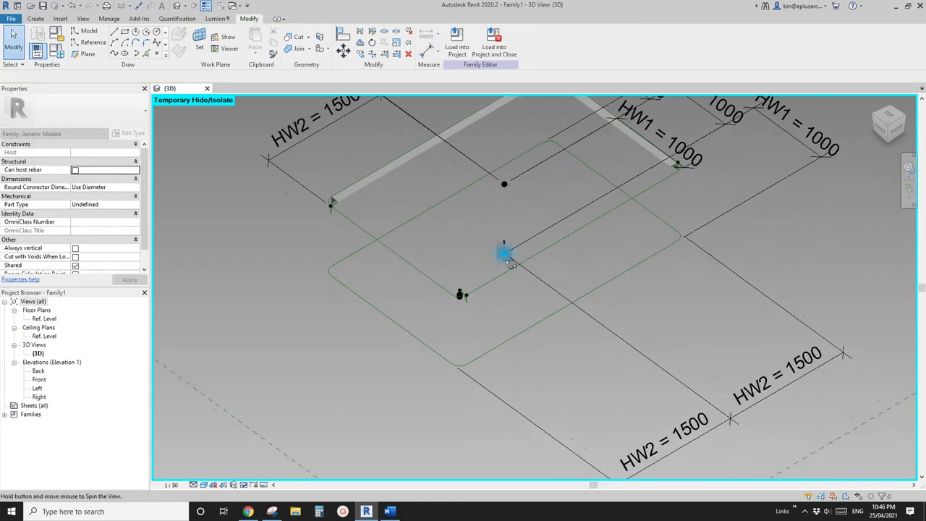
{"action": "middle_click_drag", "start_coordinate": [509, 258], "coordinate": [396, 142], "text": "shift"}
{"action": "left_click", "coordinate": [199, 40]}
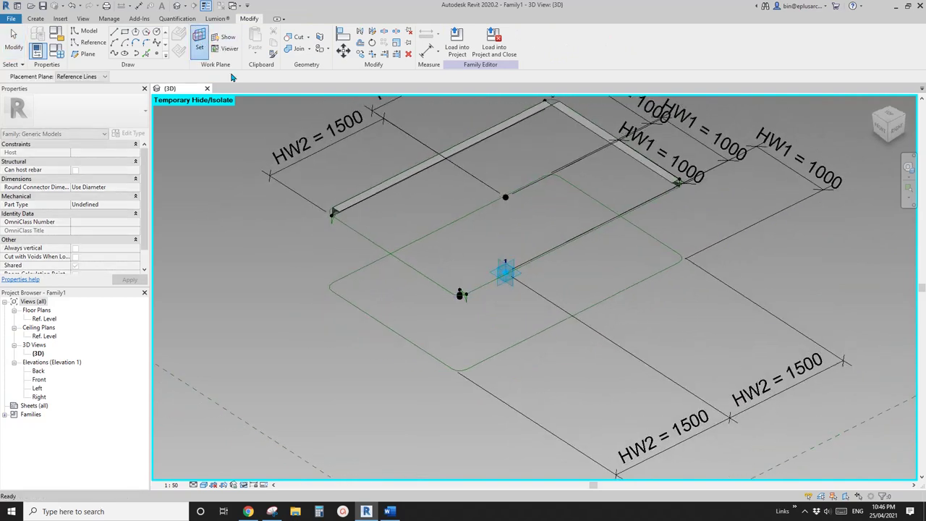
{"action": "middle_click_drag", "start_coordinate": [417, 226], "coordinate": [459, 261], "text": "shift"}
{"action": "scroll", "coordinate": [459, 262], "scroll_direction": "up", "scroll_amount": 2}
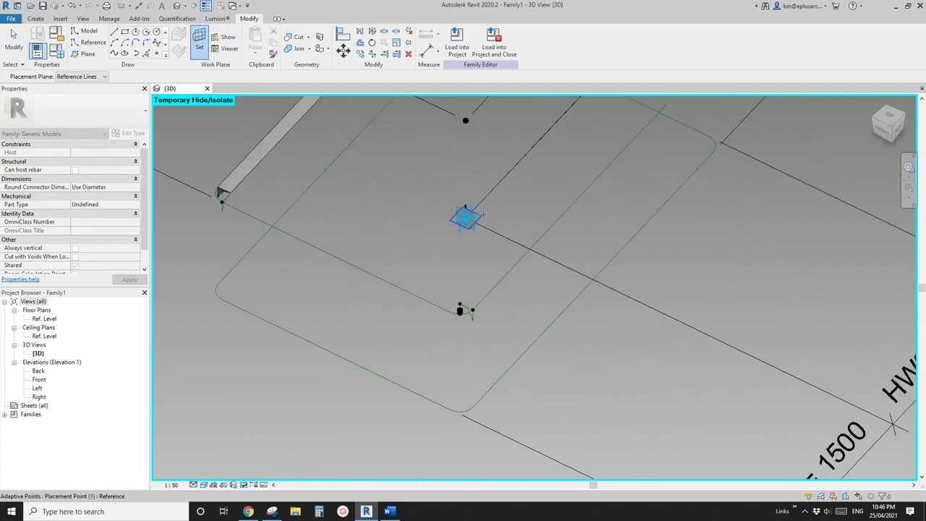
{"action": "left_click", "coordinate": [482, 214]}
{"action": "middle_click_drag", "start_coordinate": [481, 214], "coordinate": [403, 186], "text": "shift"}
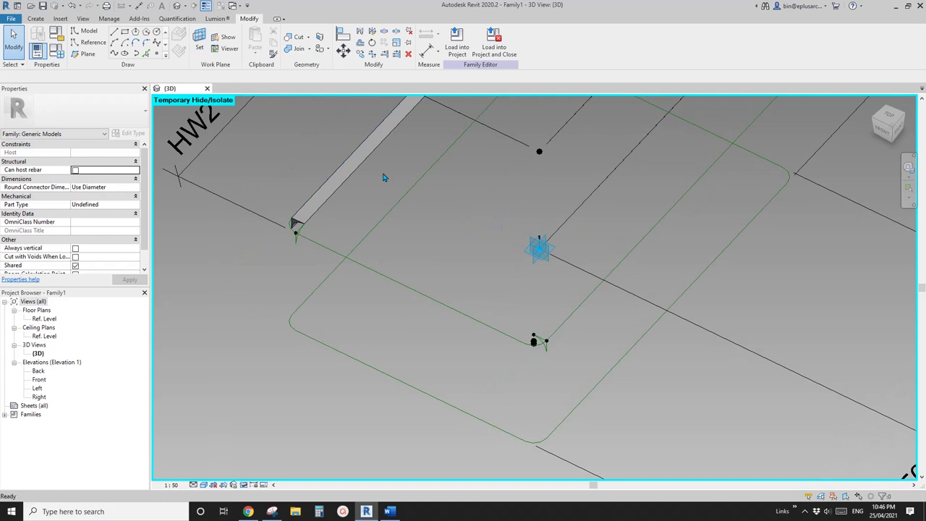
Step: Place radial dimensions on all four corner arcs of the lower rounded rectangle of reference lines
{"action": "key", "text": "d"}
{"action": "key", "text": "i"}
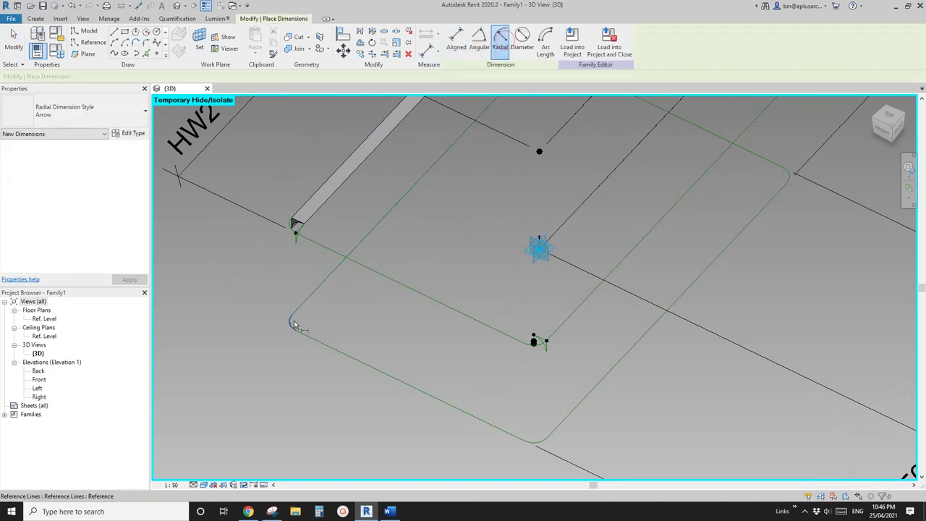
{"action": "left_click", "coordinate": [294, 324]}
{"action": "scroll", "coordinate": [301, 321], "scroll_direction": "up", "scroll_amount": 2}
{"action": "left_click", "coordinate": [328, 319]}
{"action": "scroll", "coordinate": [442, 334], "scroll_direction": "down", "scroll_amount": 2}
{"action": "middle_click_drag", "start_coordinate": [557, 378], "coordinate": [512, 342]}
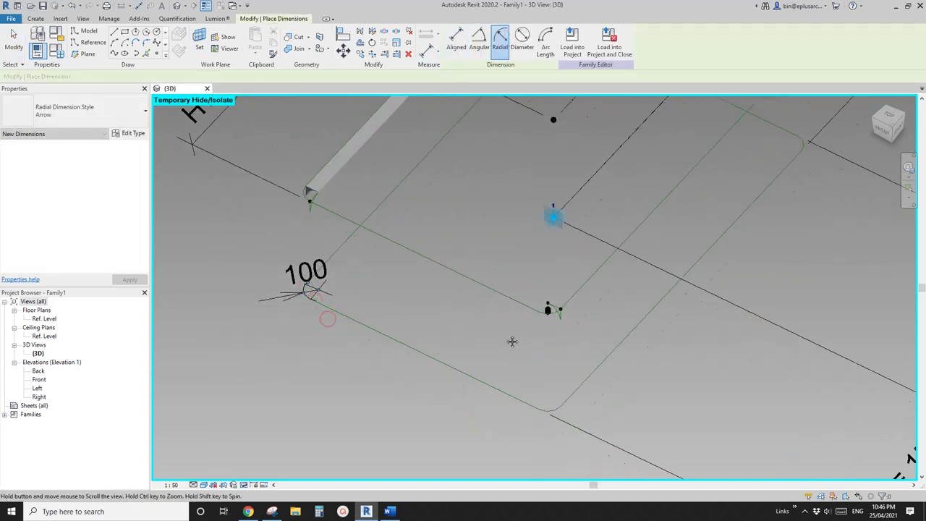
{"action": "scroll", "coordinate": [550, 411], "scroll_direction": "up", "scroll_amount": 2}
{"action": "scroll", "coordinate": [550, 419], "scroll_direction": "down", "scroll_amount": 3}
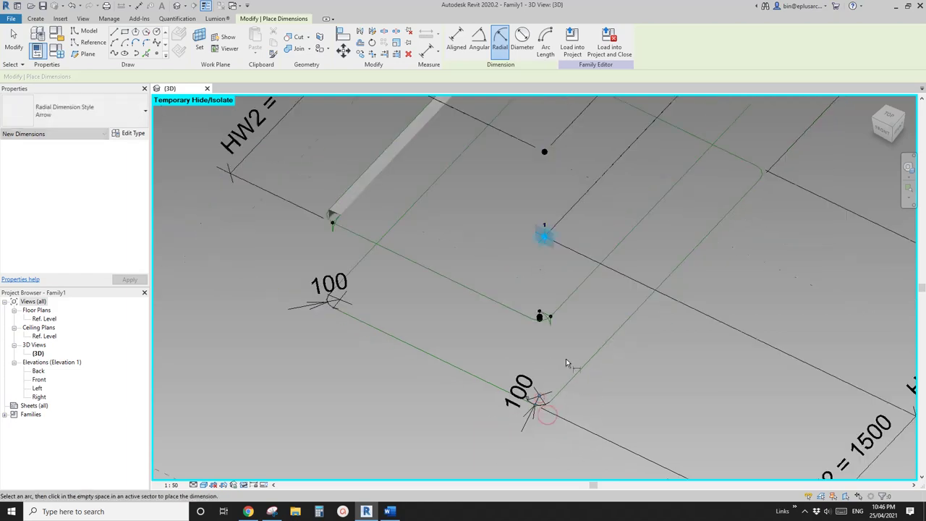
{"action": "scroll", "coordinate": [606, 293], "scroll_direction": "up", "scroll_amount": 4}
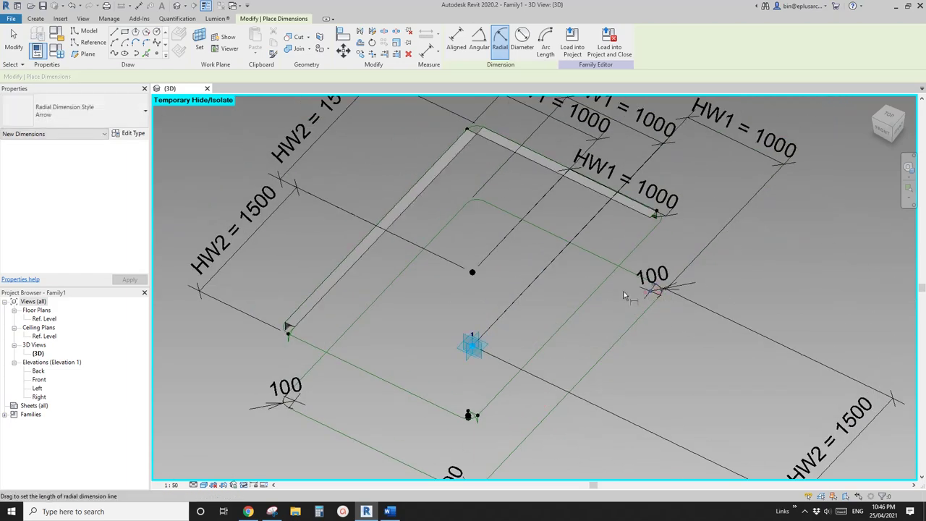
{"action": "left_click", "coordinate": [481, 209]}
{"action": "left_click", "coordinate": [477, 197]}
{"action": "key", "text": "Escape"}
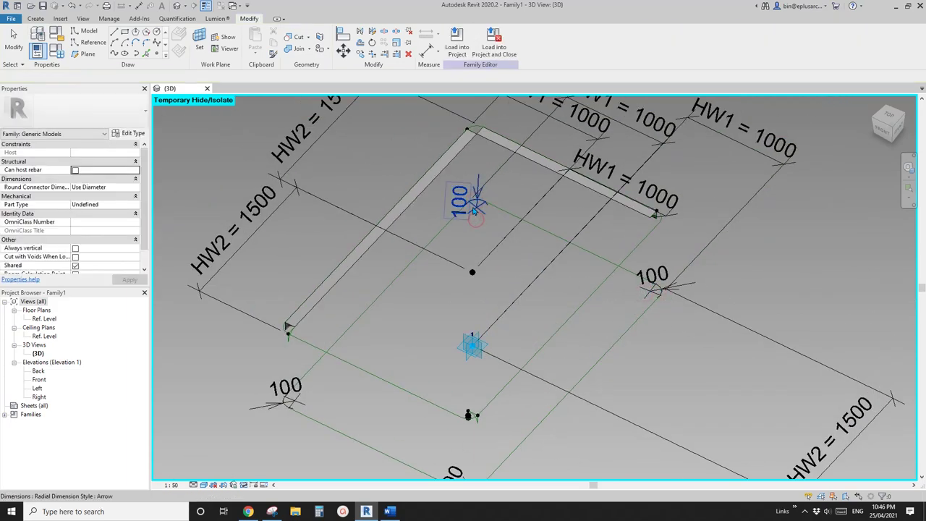
Step: Label the four radial dimensions of the lower rectangle with a new family parameter named R
{"action": "left_click", "coordinate": [632, 284], "text": "ctrl"}
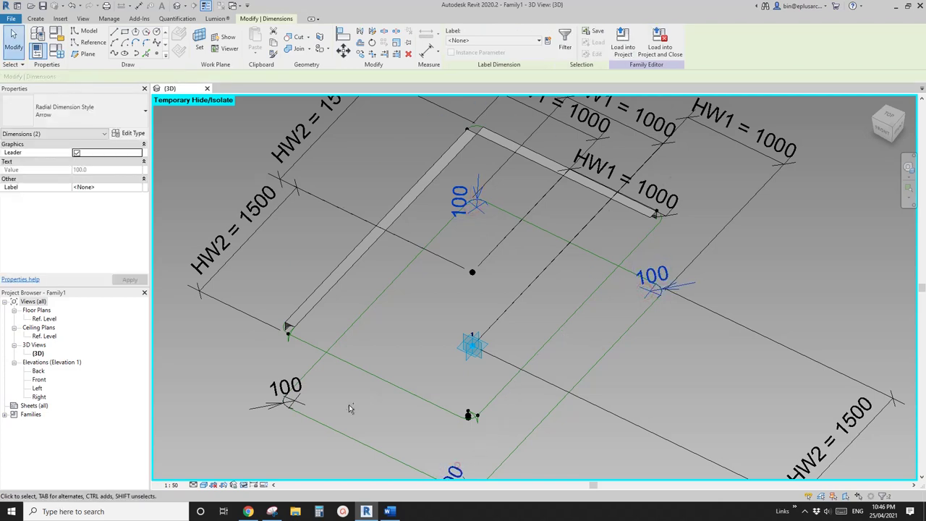
{"action": "left_click", "coordinate": [297, 395], "text": "ctrl"}
{"action": "left_click", "coordinate": [548, 41]}
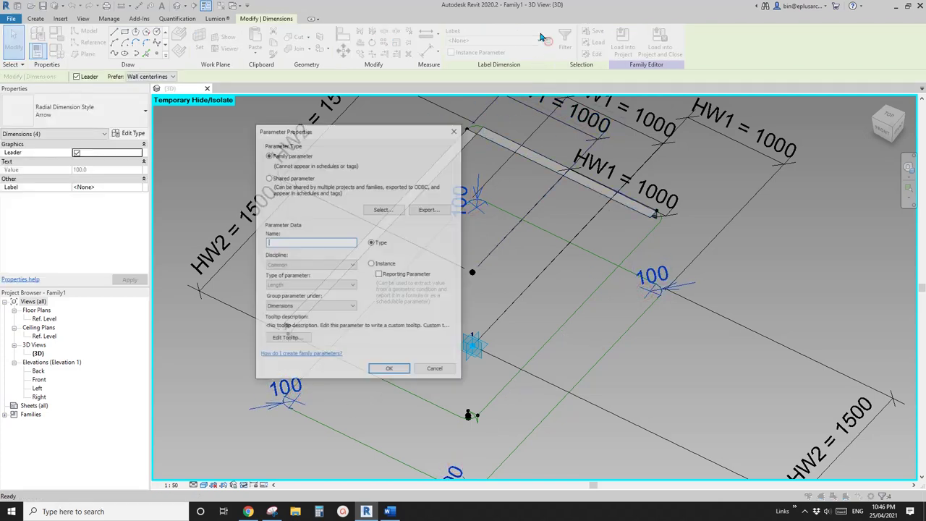
{"action": "type", "text": "R"}
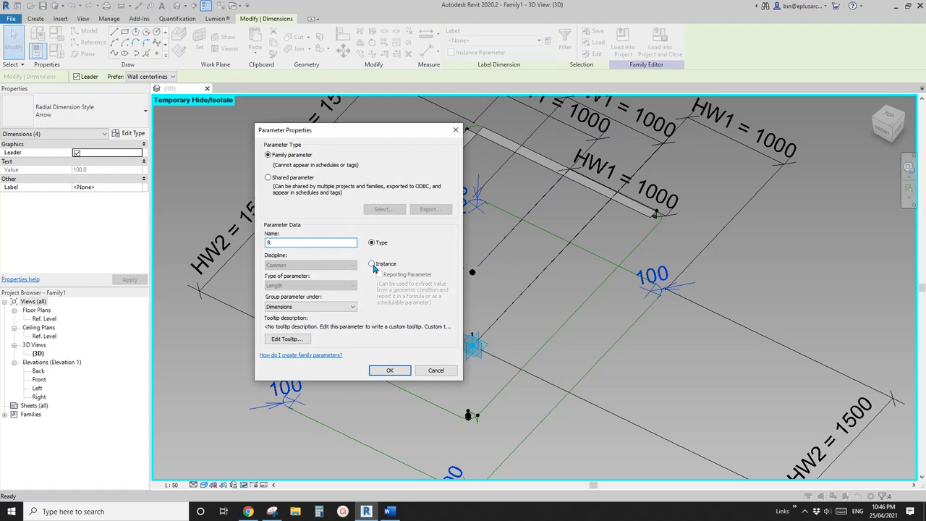
{"action": "left_click", "coordinate": [390, 371]}
Step: Set the work plane to the reference point above the adaptive point, level with the upper rounded rectangle
{"action": "scroll", "coordinate": [398, 273], "scroll_direction": "up", "scroll_amount": 5}
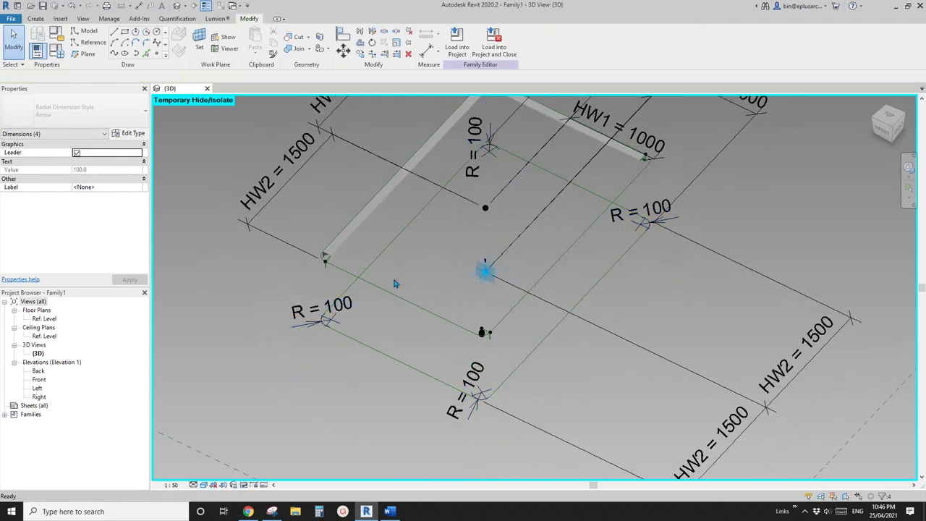
{"action": "left_click", "coordinate": [336, 256]}
{"action": "scroll", "coordinate": [327, 257], "scroll_direction": "up", "scroll_amount": 5}
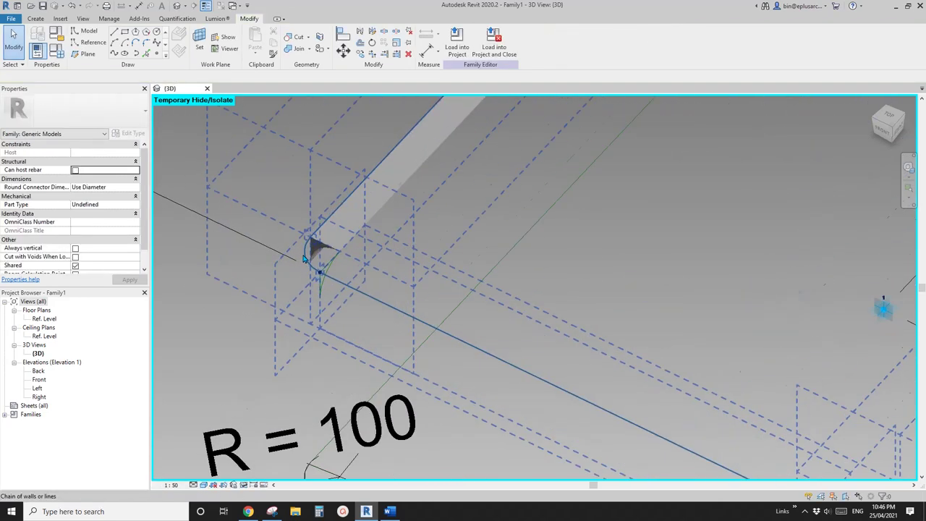
{"action": "scroll", "coordinate": [319, 259], "scroll_direction": "down", "scroll_amount": 8}
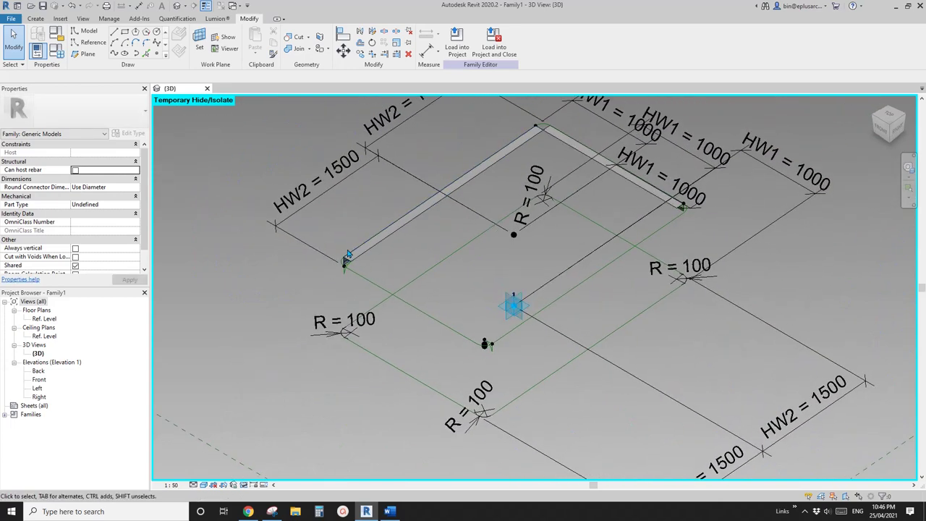
{"action": "scroll", "coordinate": [501, 325], "scroll_direction": "up", "scroll_amount": 5}
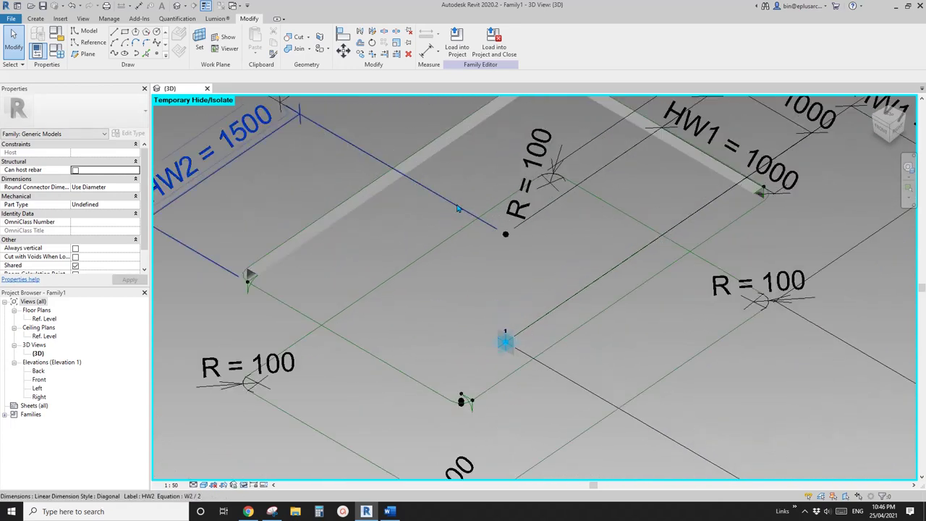
{"action": "left_click", "coordinate": [199, 42]}
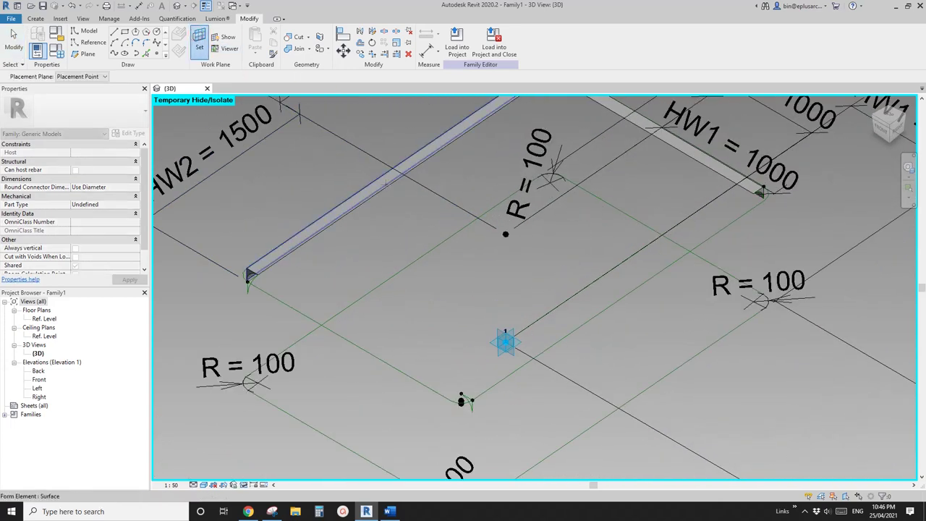
{"action": "left_click", "coordinate": [506, 235]}
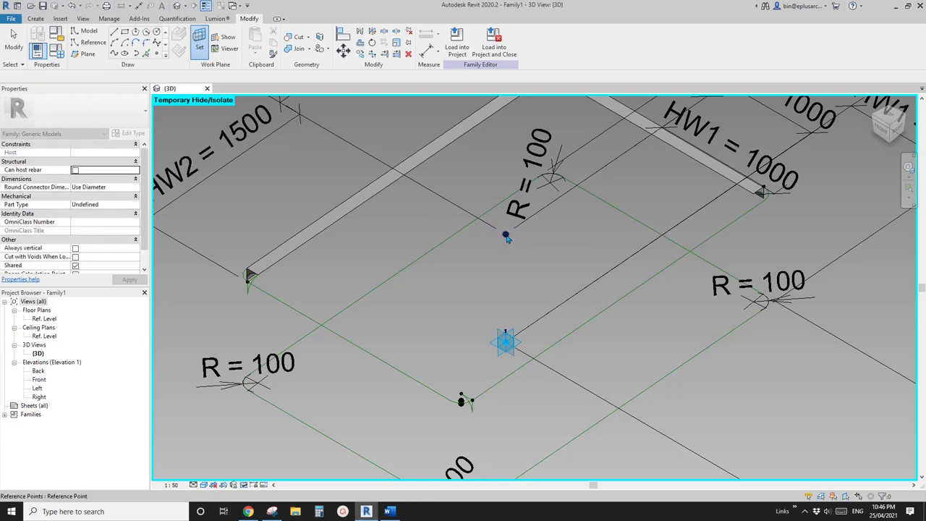
Step: Place radial dimensions on all four corner arcs of the upper rounded rectangle of reference lines
{"action": "left_click", "coordinate": [427, 49]}
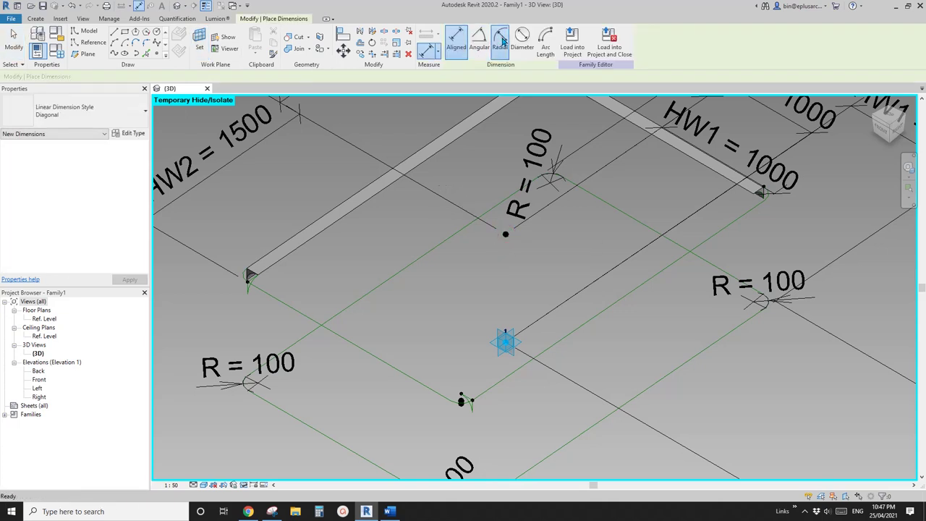
{"action": "scroll", "coordinate": [254, 282], "scroll_direction": "up", "scroll_amount": 3}
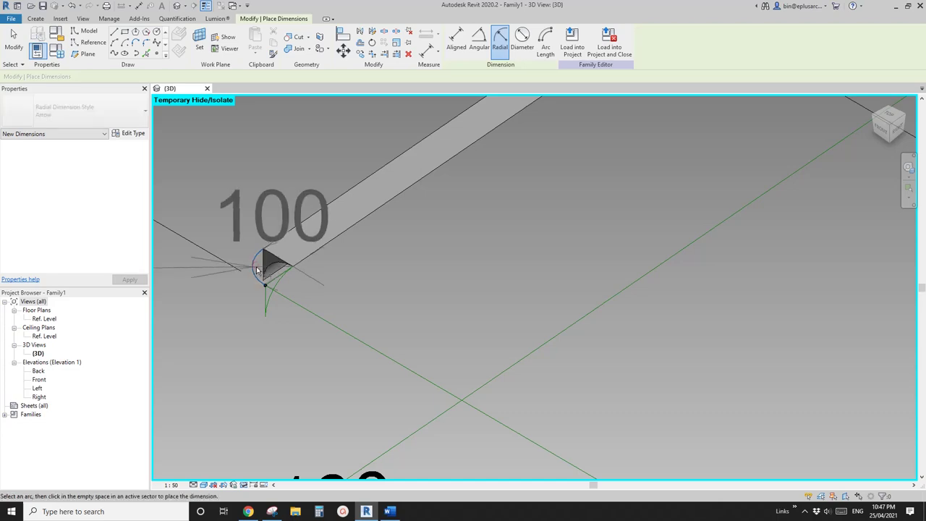
{"action": "scroll", "coordinate": [256, 266], "scroll_direction": "down", "scroll_amount": 1}
{"action": "left_click", "coordinate": [353, 283]}
{"action": "scroll", "coordinate": [416, 235], "scroll_direction": "down", "scroll_amount": 2}
{"action": "middle_click_drag", "start_coordinate": [476, 212], "coordinate": [440, 120]}
{"action": "scroll", "coordinate": [495, 267], "scroll_direction": "up", "scroll_amount": 4}
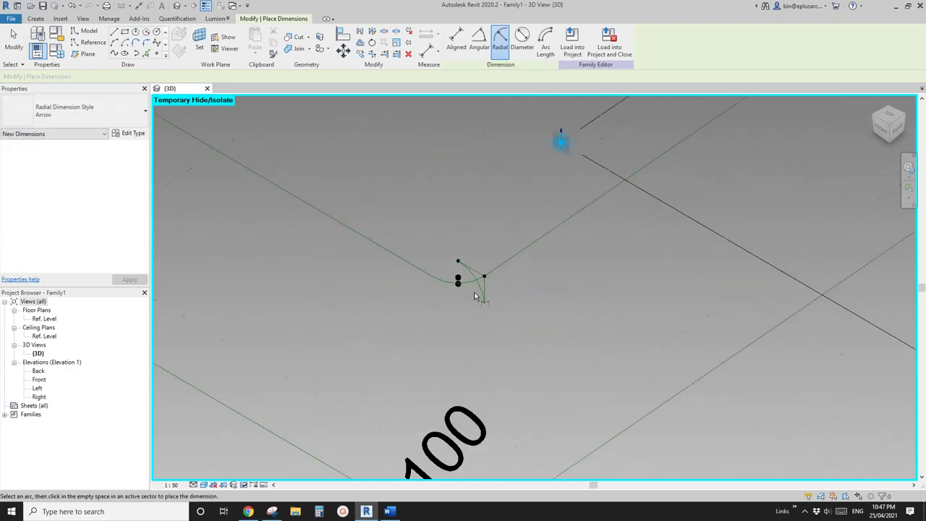
{"action": "left_click", "coordinate": [467, 285]}
{"action": "left_click", "coordinate": [435, 233]}
{"action": "scroll", "coordinate": [437, 232], "scroll_direction": "down", "scroll_amount": 4}
{"action": "middle_click_drag", "start_coordinate": [519, 219], "coordinate": [459, 301]}
{"action": "scroll", "coordinate": [464, 297], "scroll_direction": "down", "scroll_amount": 1}
{"action": "middle_click_drag", "start_coordinate": [544, 207], "coordinate": [480, 302]}
{"action": "scroll", "coordinate": [527, 298], "scroll_direction": "up", "scroll_amount": 4}
{"action": "scroll", "coordinate": [531, 300], "scroll_direction": "up", "scroll_amount": 2}
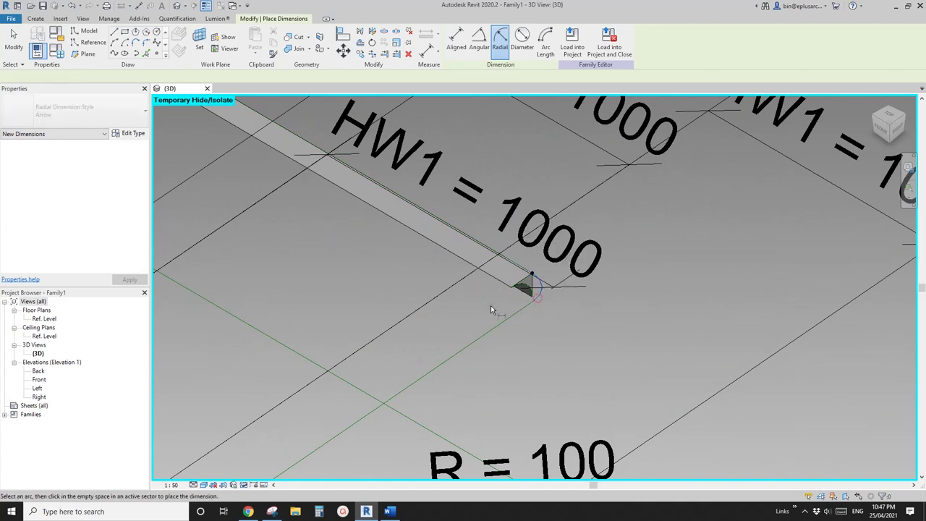
{"action": "scroll", "coordinate": [506, 307], "scroll_direction": "down", "scroll_amount": 3}
{"action": "scroll", "coordinate": [529, 305], "scroll_direction": "up", "scroll_amount": 3}
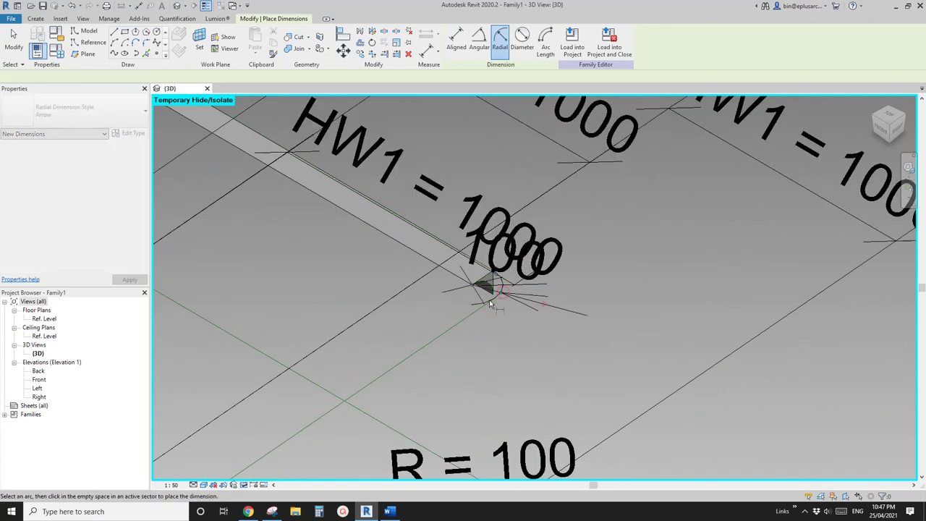
{"action": "scroll", "coordinate": [490, 304], "scroll_direction": "down", "scroll_amount": 3}
{"action": "scroll", "coordinate": [351, 145], "scroll_direction": "up", "scroll_amount": 2}
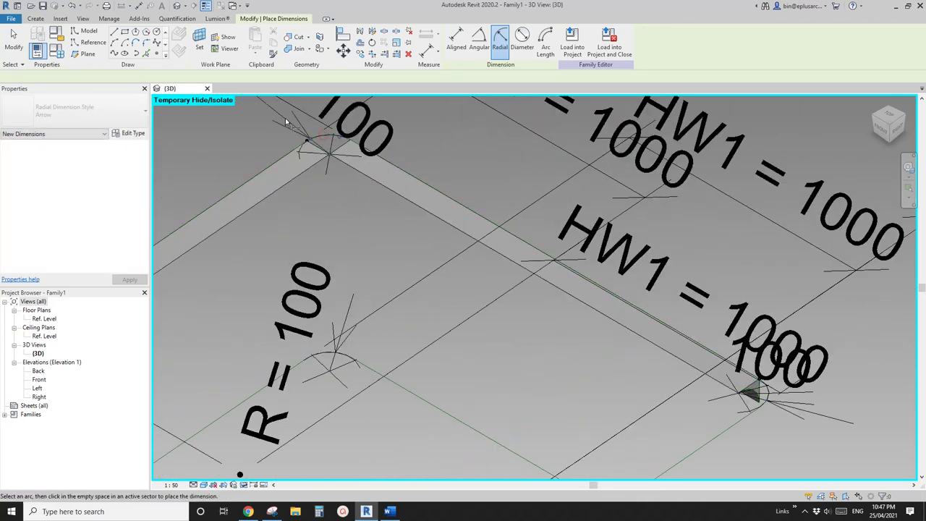
{"action": "left_click", "coordinate": [374, 132]}
{"action": "key", "text": "Escape"}
Step: Label the four radial dimensions of the upper rectangle with the existing parameter R
{"action": "scroll", "coordinate": [536, 250], "scroll_direction": "down", "scroll_amount": 3}
{"action": "scroll", "coordinate": [542, 251], "scroll_direction": "up", "scroll_amount": 1}
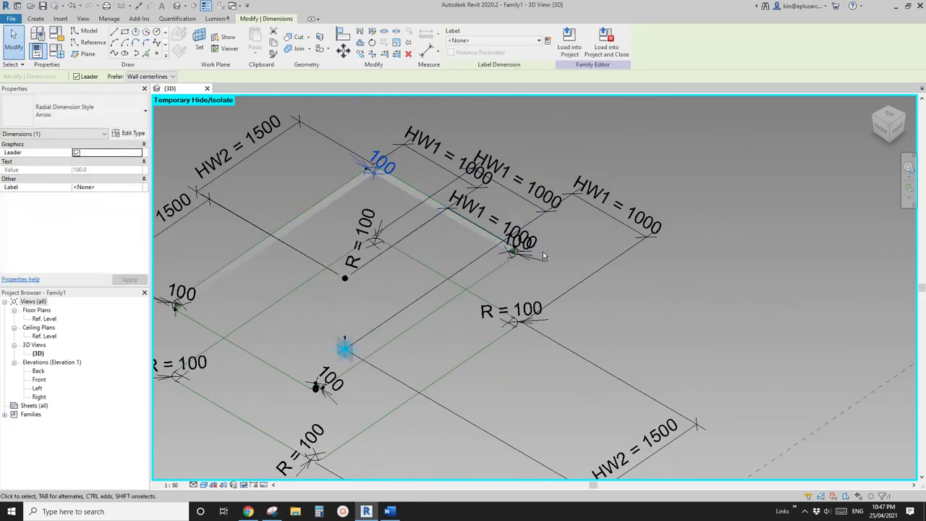
{"action": "left_click", "coordinate": [534, 259], "text": "ctrl"}
{"action": "middle_click_drag", "start_coordinate": [400, 287], "coordinate": [559, 226]}
{"action": "left_click", "coordinate": [498, 328], "text": "ctrl"}
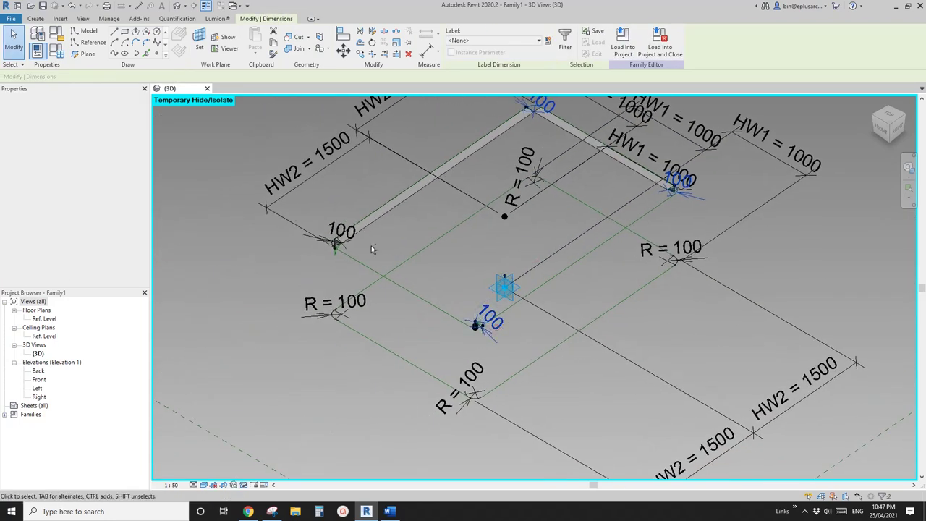
{"action": "left_click", "coordinate": [495, 41]}
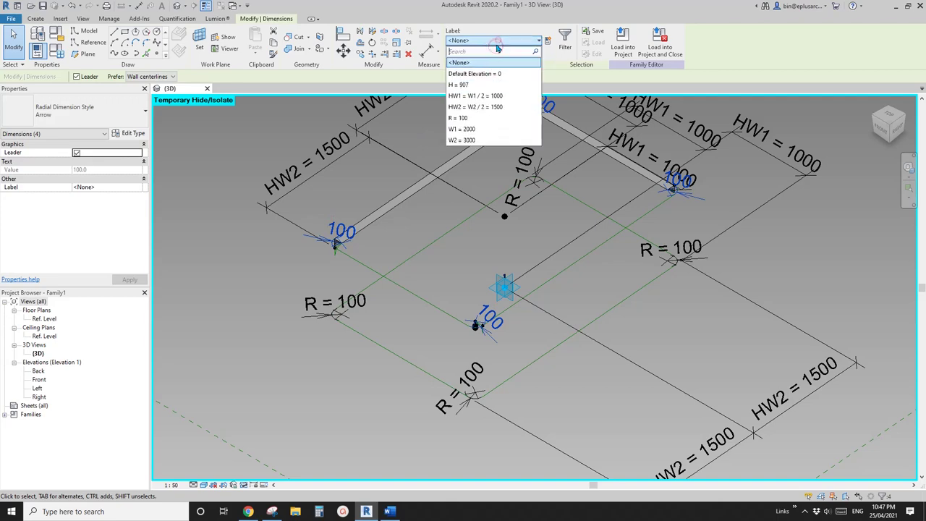
{"action": "left_click", "coordinate": [460, 118]}
{"action": "scroll", "coordinate": [507, 290], "scroll_direction": "down", "scroll_amount": 1}
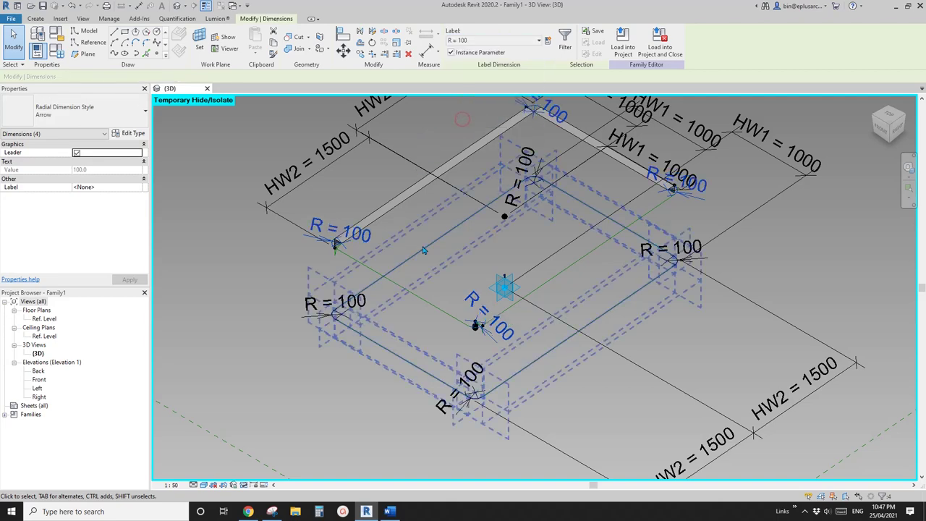
{"action": "scroll", "coordinate": [527, 275], "scroll_direction": "up", "scroll_amount": 1}
{"action": "key", "text": "Escape"}
Step: Set the work plane to the profile's reference point at the upper rectangle's front corner and add a radial dimension to the vertical profile arc
{"action": "scroll", "coordinate": [463, 270], "scroll_direction": "up", "scroll_amount": 10}
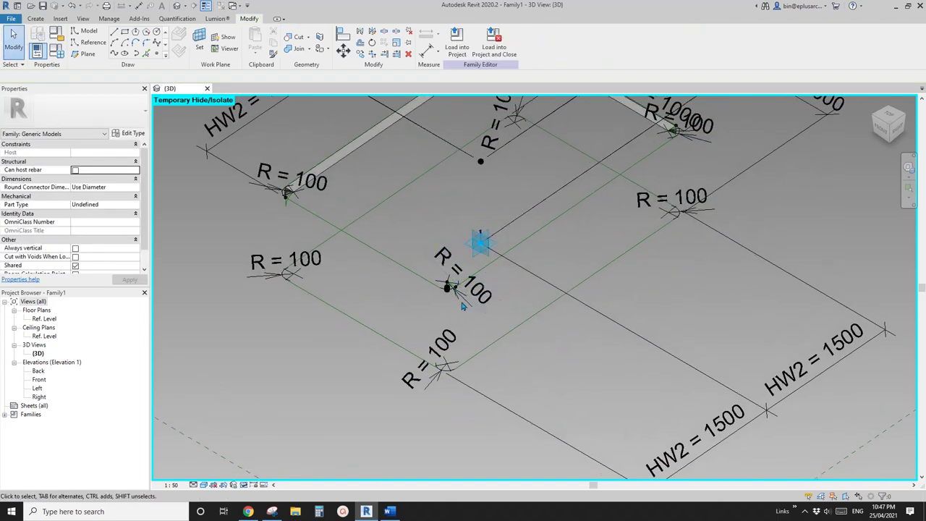
{"action": "scroll", "coordinate": [454, 271], "scroll_direction": "up", "scroll_amount": 1}
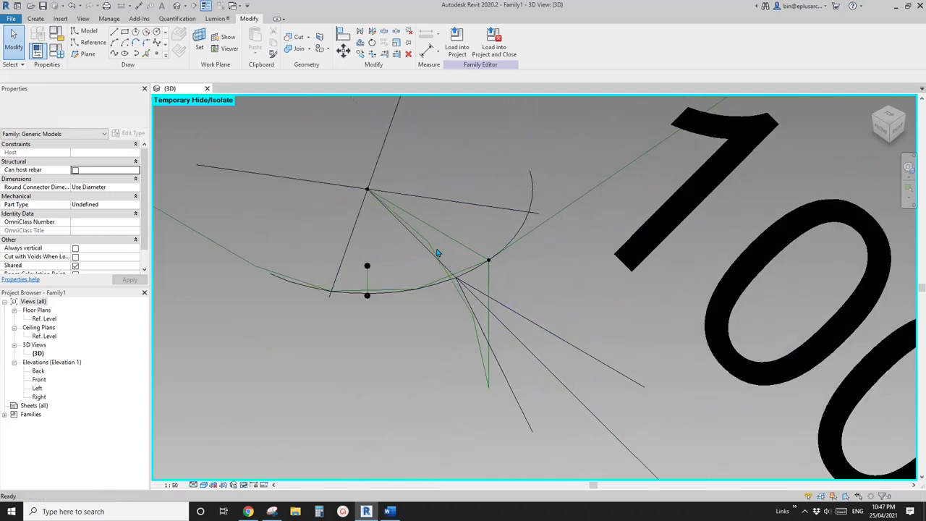
{"action": "scroll", "coordinate": [454, 269], "scroll_direction": "down", "scroll_amount": 2}
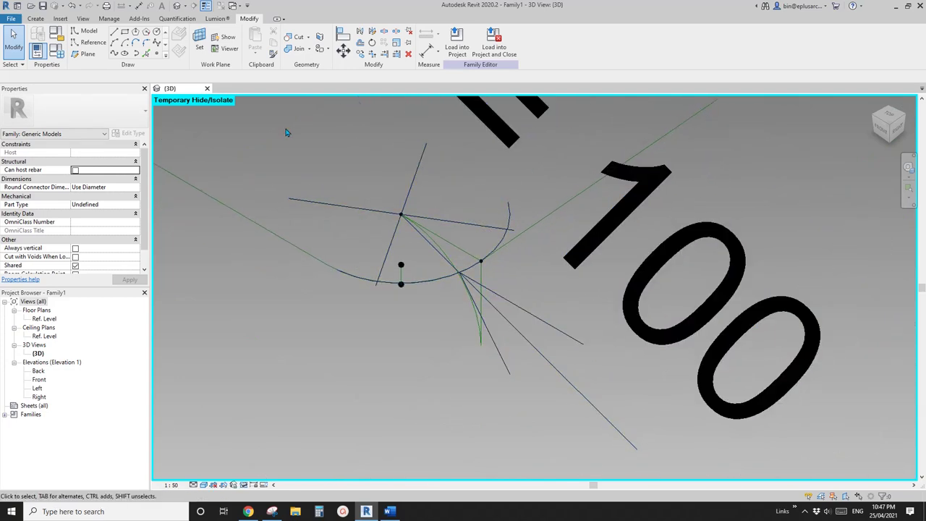
{"action": "left_click", "coordinate": [200, 40]}
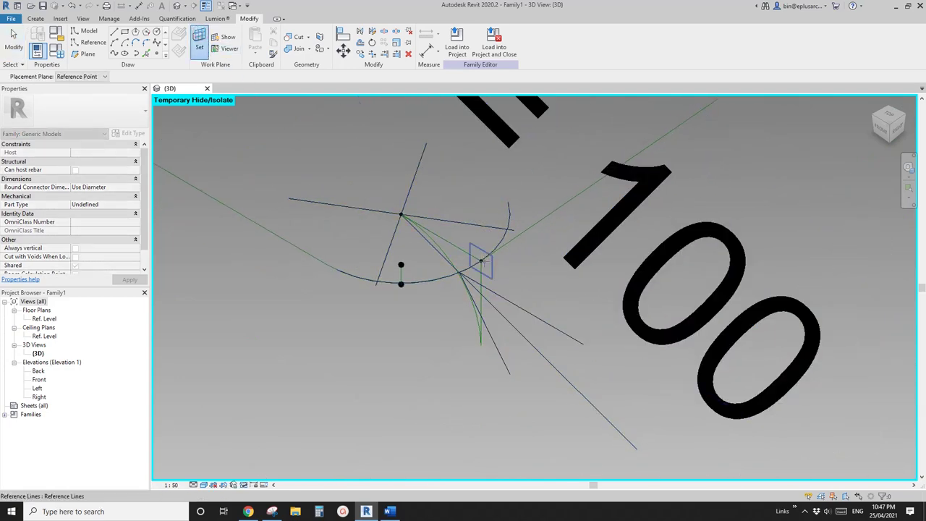
{"action": "left_click", "coordinate": [427, 49]}
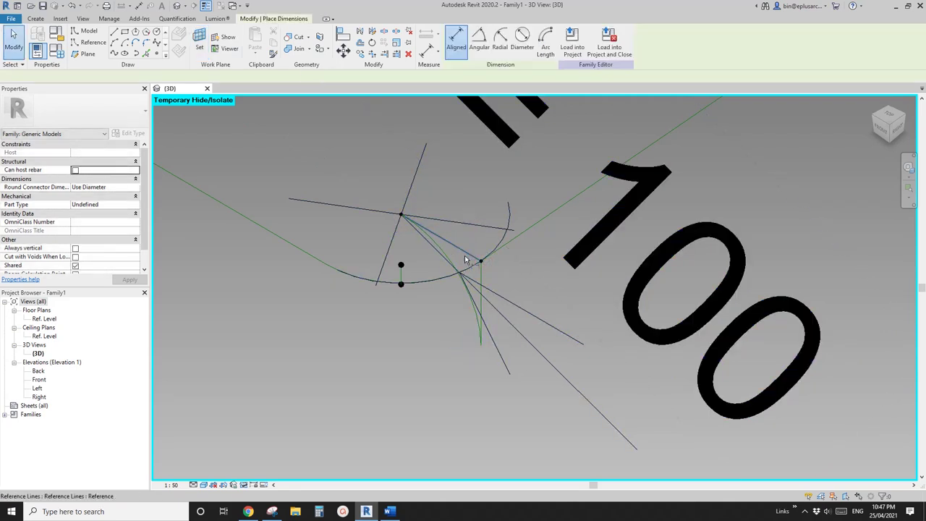
{"action": "left_click", "coordinate": [447, 258]}
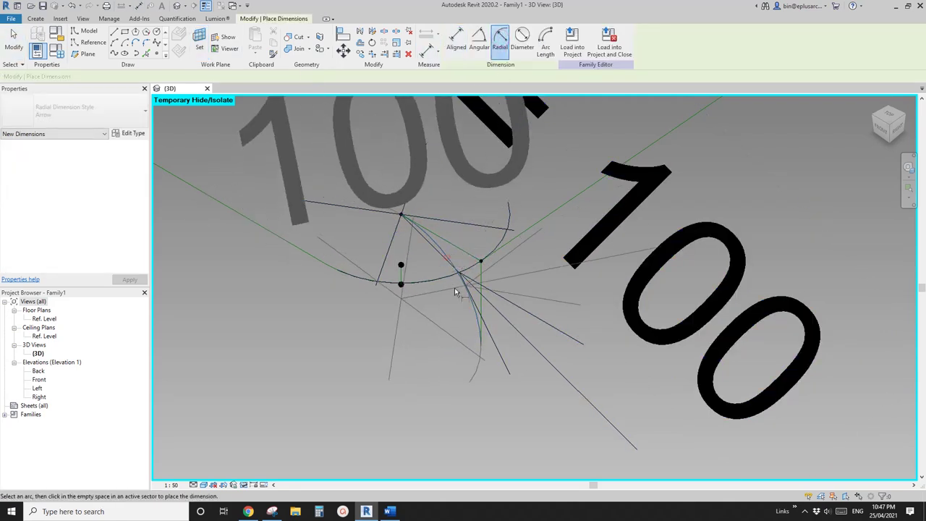
{"action": "left_click", "coordinate": [445, 301]}
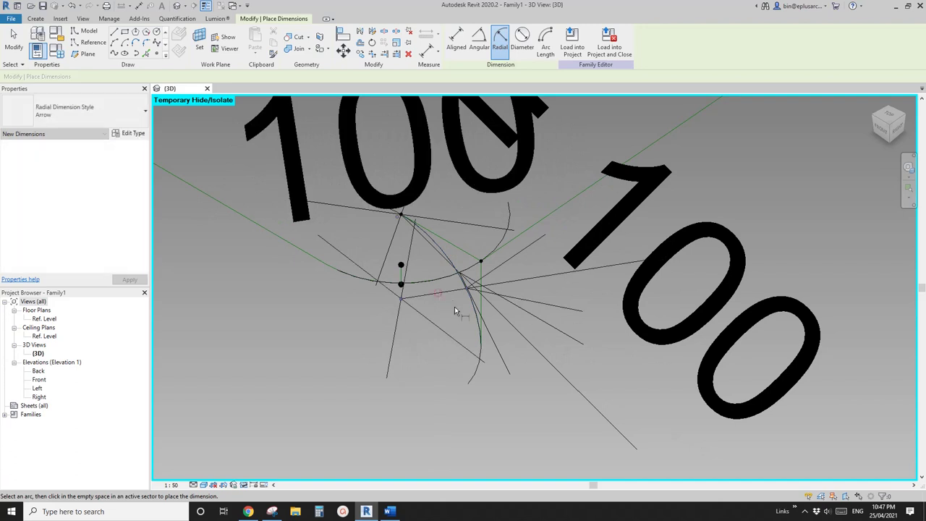
{"action": "scroll", "coordinate": [443, 307], "scroll_direction": "down", "scroll_amount": 2}
{"action": "key", "text": "Escape"}
Step: Label the front corner profile arc's radial dimension with parameter R
{"action": "left_click", "coordinate": [435, 304]}
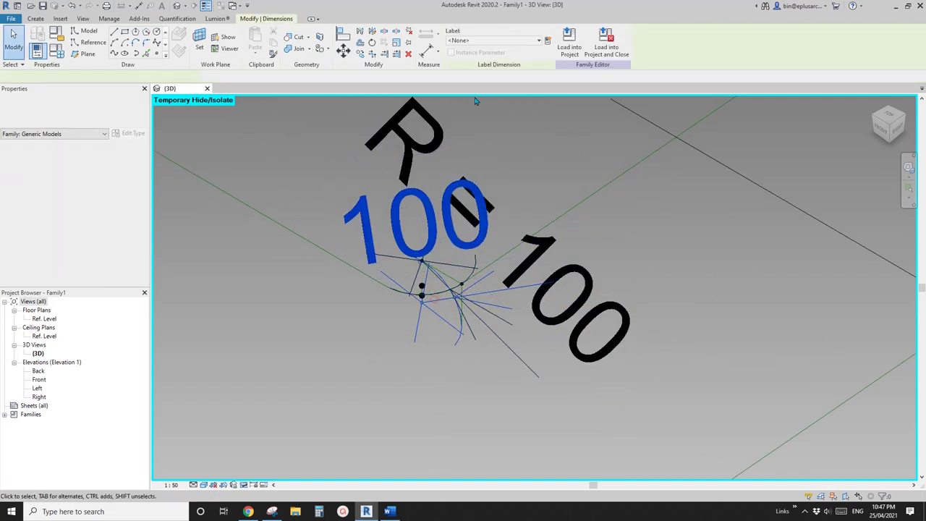
{"action": "left_click", "coordinate": [503, 40]}
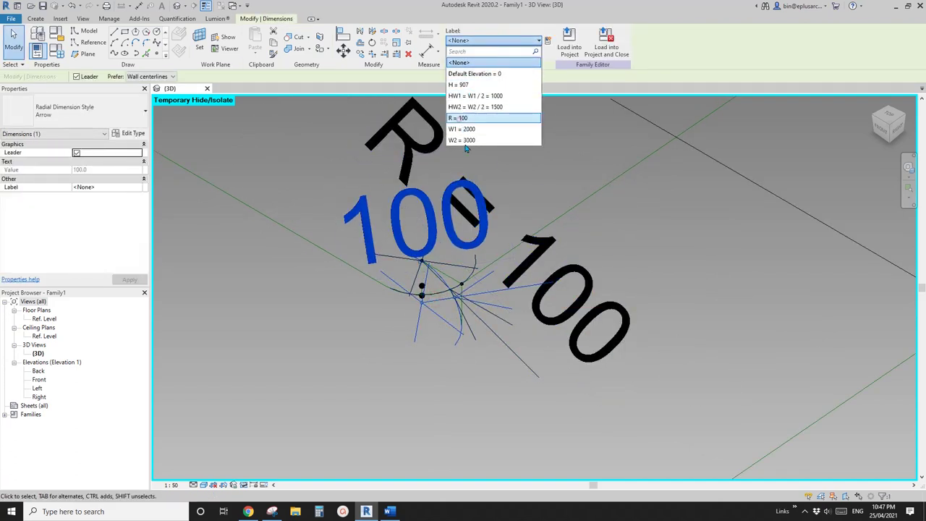
{"action": "left_click", "coordinate": [458, 118]}
{"action": "scroll", "coordinate": [539, 251], "scroll_direction": "down", "scroll_amount": 5}
{"action": "key", "text": "Escape"}
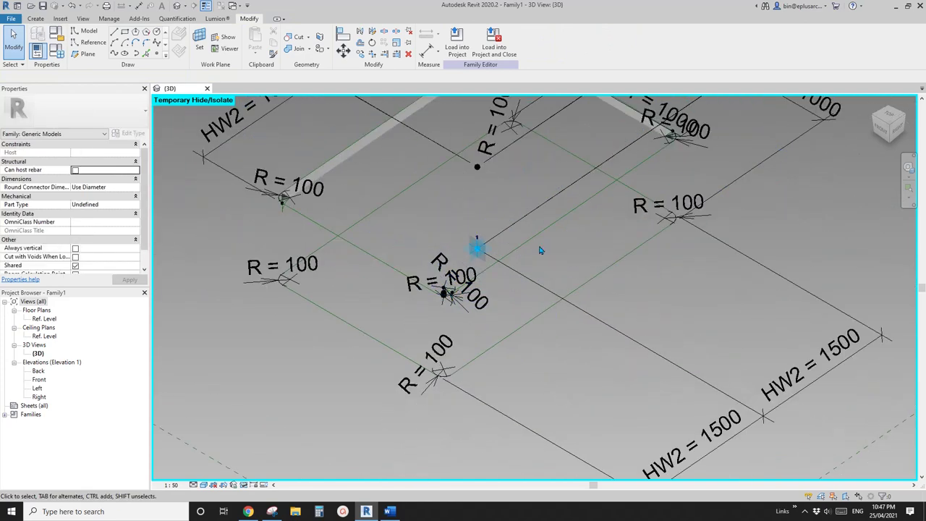
Step: Temporarily hide the form along the upper rectangle's HW1 side to expose the profile reference lines at its end corner
{"action": "middle_click_drag", "start_coordinate": [541, 250], "coordinate": [439, 307]}
{"action": "key", "text": "Tab"}
{"action": "scroll", "coordinate": [572, 201], "scroll_direction": "up", "scroll_amount": 10}
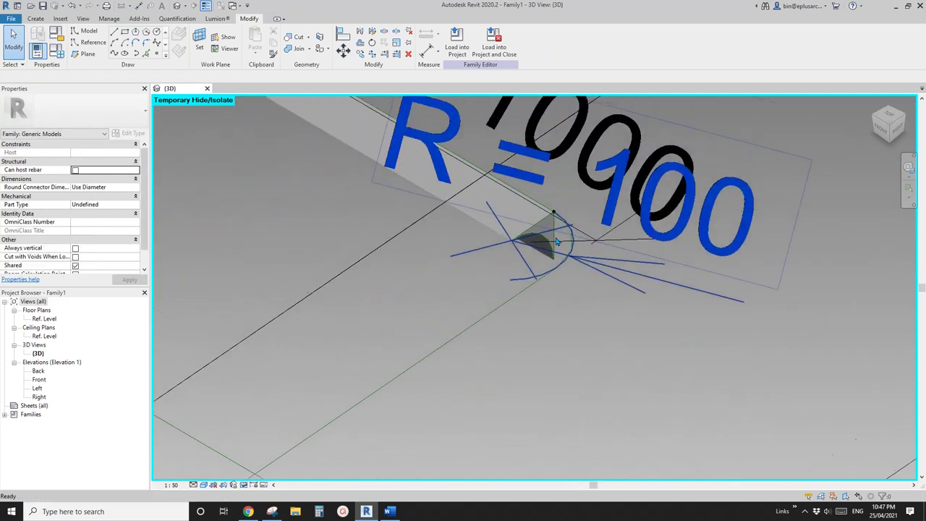
{"action": "scroll", "coordinate": [546, 246], "scroll_direction": "down", "scroll_amount": 3}
{"action": "scroll", "coordinate": [492, 217], "scroll_direction": "up", "scroll_amount": 4}
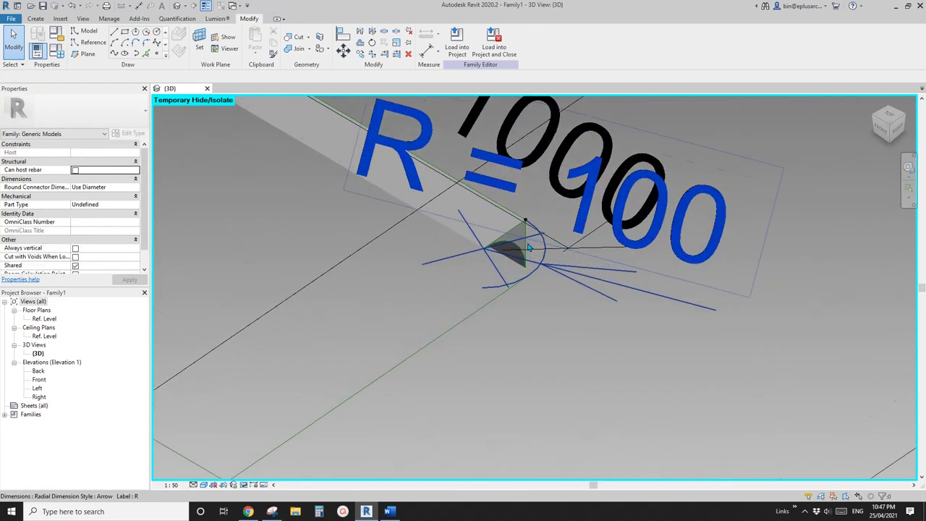
{"action": "left_click", "coordinate": [484, 199]}
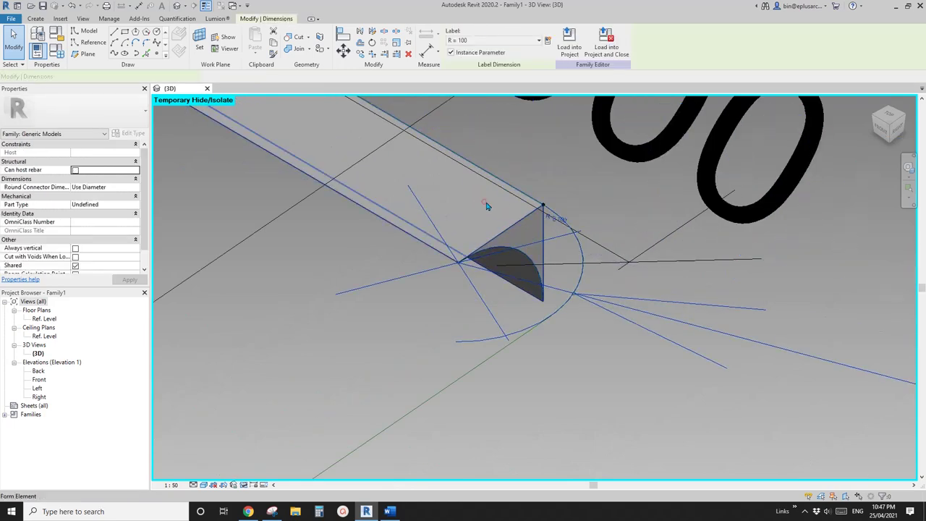
{"action": "scroll", "coordinate": [481, 203], "scroll_direction": "up", "scroll_amount": 3}
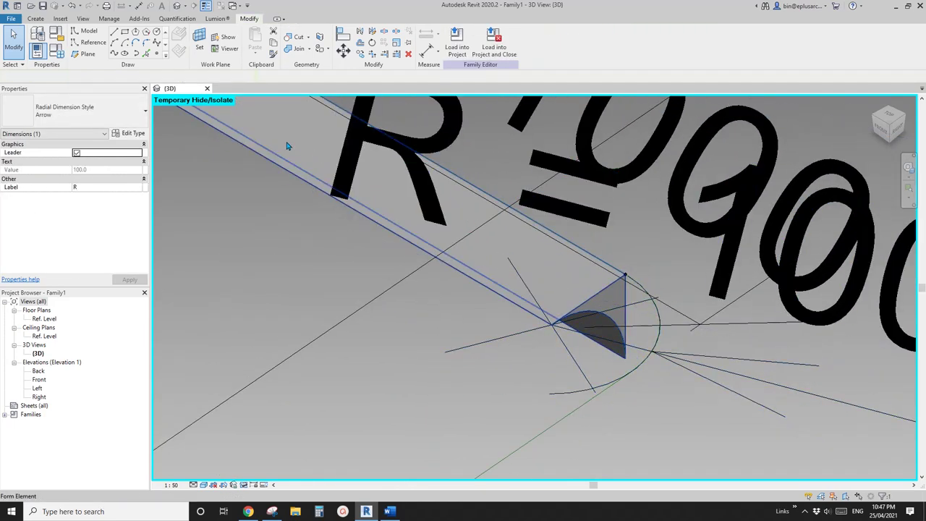
{"action": "left_click", "coordinate": [284, 144]}
{"action": "key", "text": "h"}
{"action": "middle_click_drag", "start_coordinate": [561, 290], "coordinate": [459, 223]}
{"action": "left_click", "coordinate": [512, 286]}
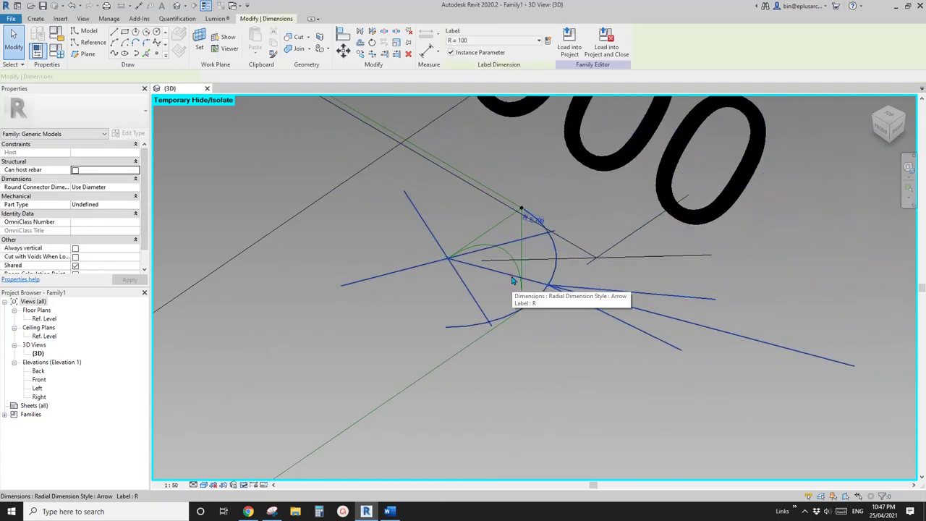
{"action": "middle_click_drag", "start_coordinate": [511, 285], "coordinate": [546, 282]}
{"action": "key", "text": "Escape"}
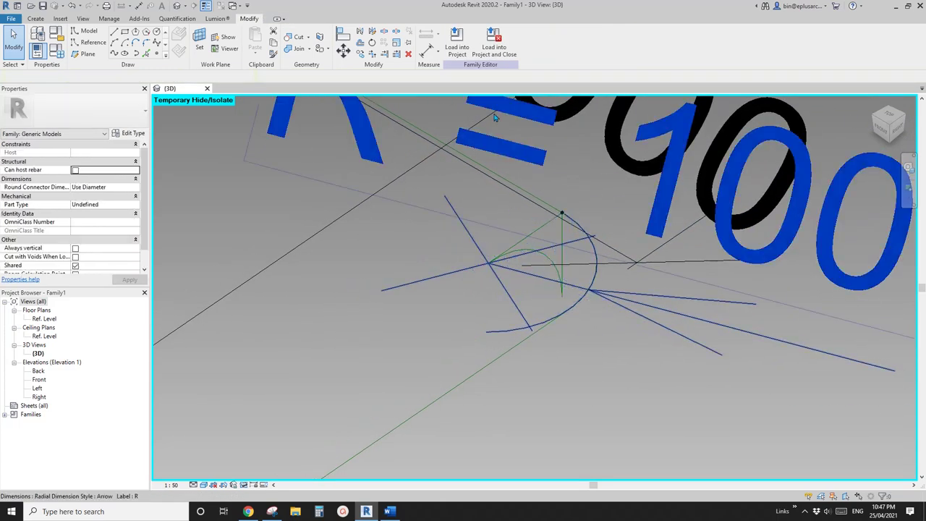
Step: Set the work plane to the exposed profile's reference point and add a radial dimension to its vertical arc
{"action": "left_click", "coordinate": [199, 41]}
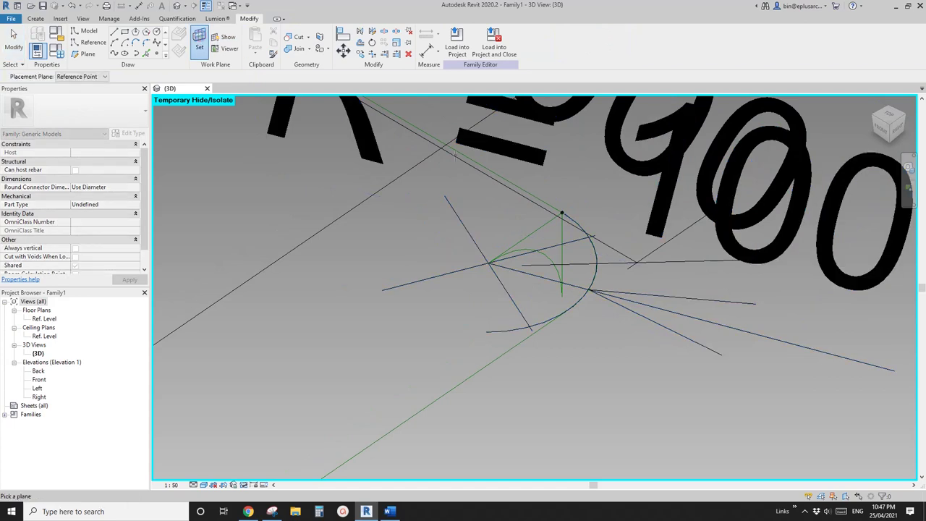
{"action": "left_click", "coordinate": [564, 214]}
{"action": "key", "text": "d"}
{"action": "key", "text": "i"}
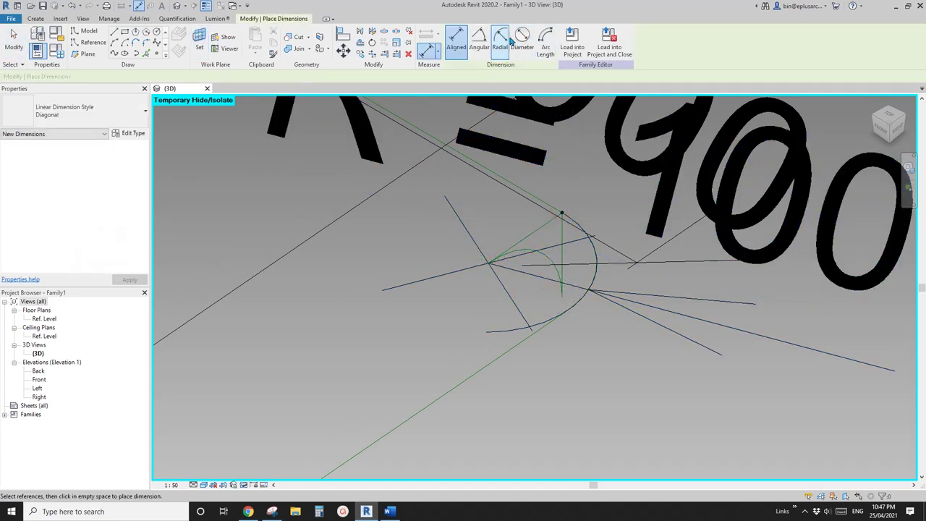
{"action": "left_click", "coordinate": [548, 260]}
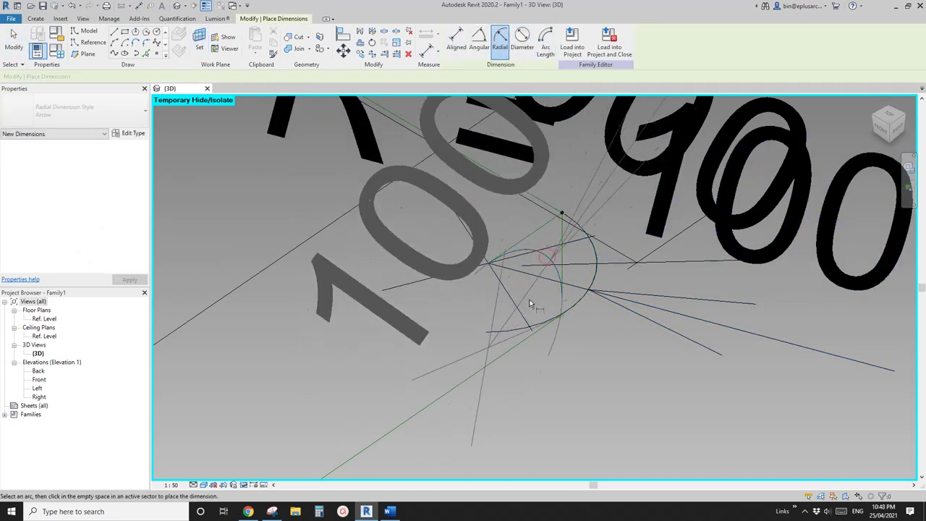
{"action": "left_click", "coordinate": [538, 306]}
{"action": "key", "text": "Escape"}
Step: Label the exposed profile arc's radial dimension with parameter R
{"action": "left_click", "coordinate": [538, 299]}
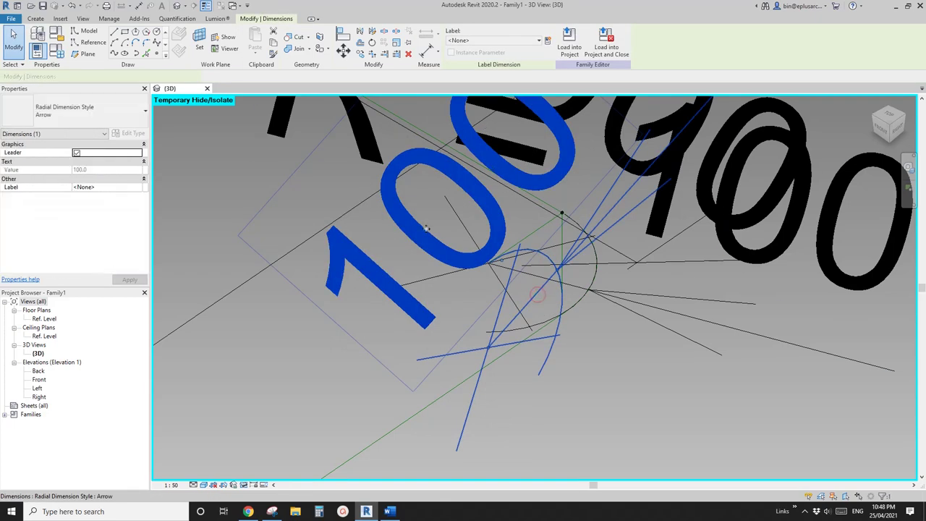
{"action": "left_click", "coordinate": [509, 41]}
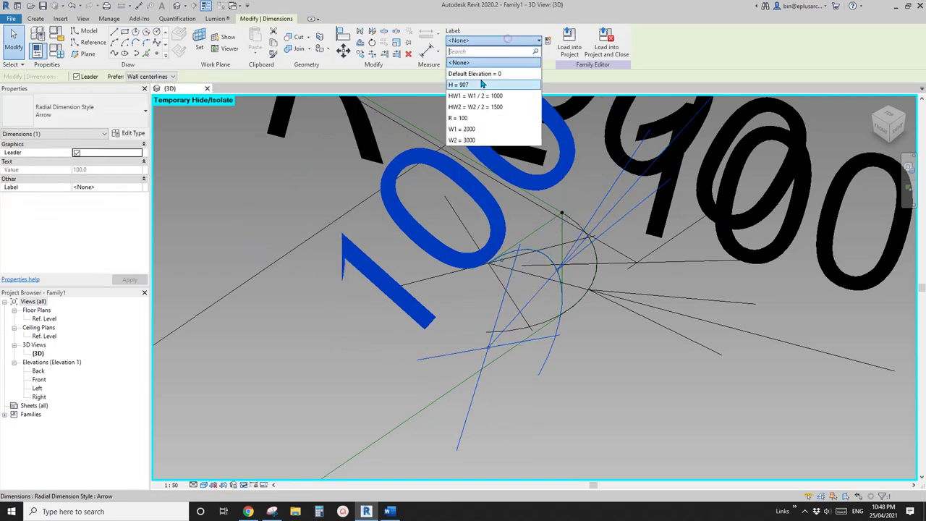
{"action": "left_click", "coordinate": [467, 122]}
{"action": "key", "text": "Escape"}
Step: Set the 3D view scale to 1:20 to shrink the dimension text
{"action": "left_click", "coordinate": [171, 484]}
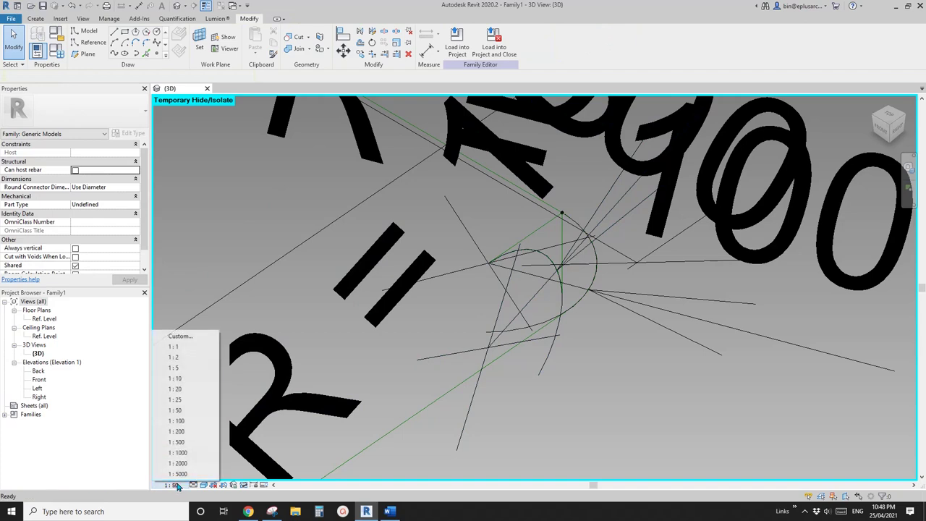
{"action": "left_click", "coordinate": [183, 390]}
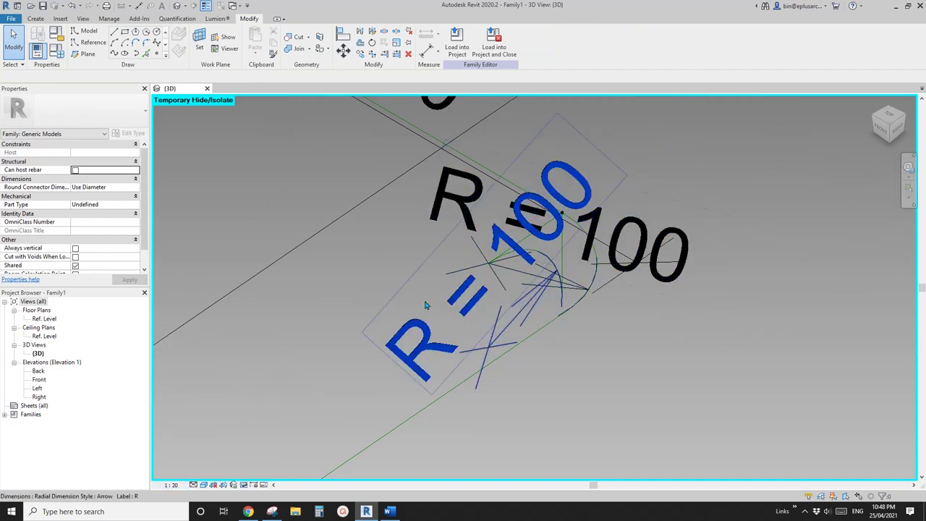
{"action": "scroll", "coordinate": [425, 305], "scroll_direction": "down", "scroll_amount": 5}
{"action": "scroll", "coordinate": [398, 243], "scroll_direction": "up", "scroll_amount": 3}
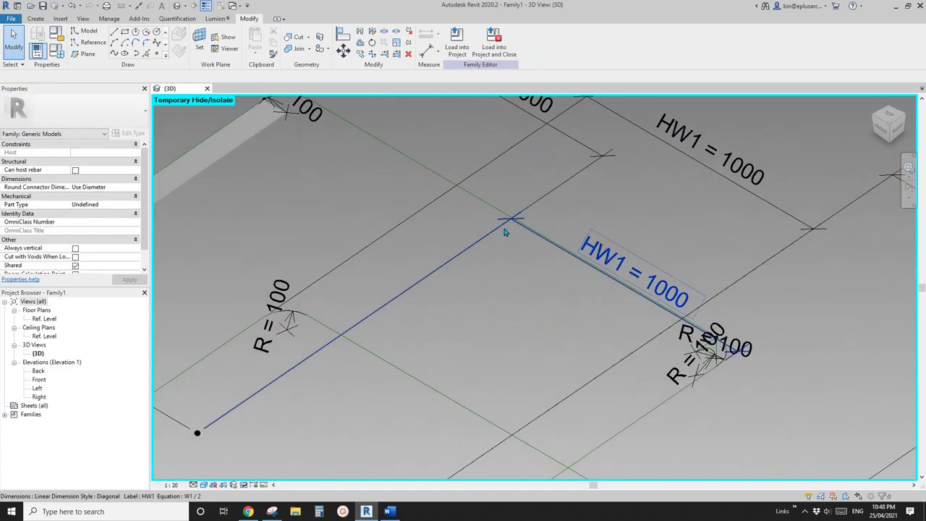
{"action": "middle_click_drag", "start_coordinate": [456, 202], "coordinate": [589, 283]}
{"action": "scroll", "coordinate": [412, 206], "scroll_direction": "up", "scroll_amount": 6}
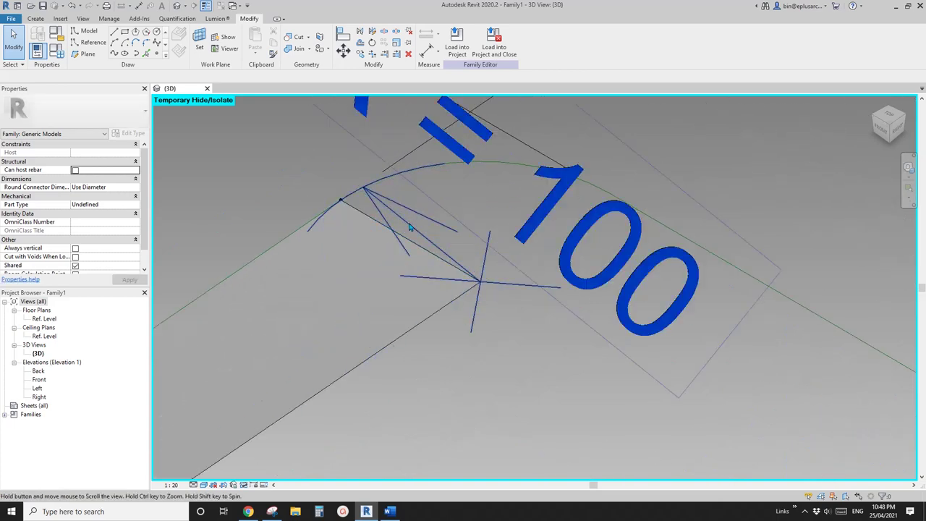
Step: Temporarily hide the form covering the profile reference lines at the upper rectangle's back corner
{"action": "middle_click_drag", "start_coordinate": [410, 227], "coordinate": [482, 236]}
{"action": "left_click", "coordinate": [376, 289]}
{"action": "key", "text": "h"}
{"action": "key", "text": "h"}
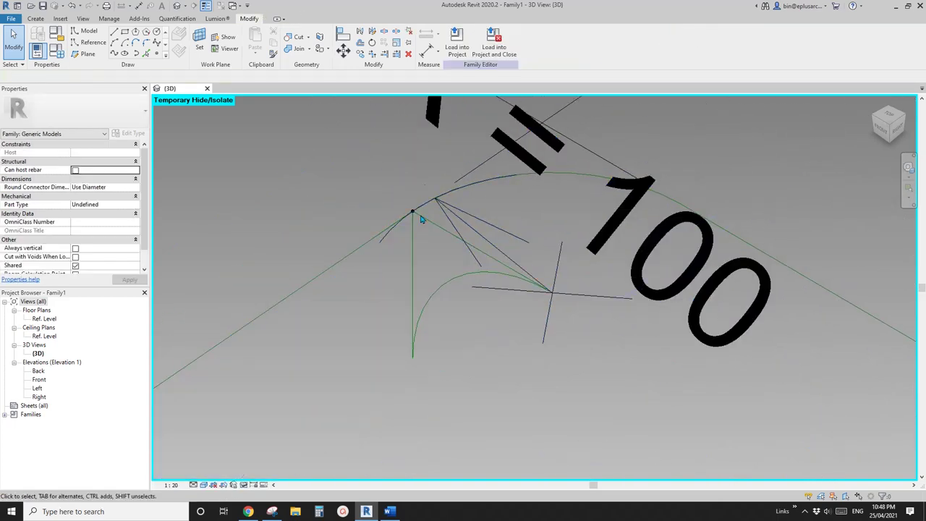
Step: Set the work plane to the back corner's reference point and add a radial dimension to its vertical profile arc
{"action": "left_click", "coordinate": [202, 39]}
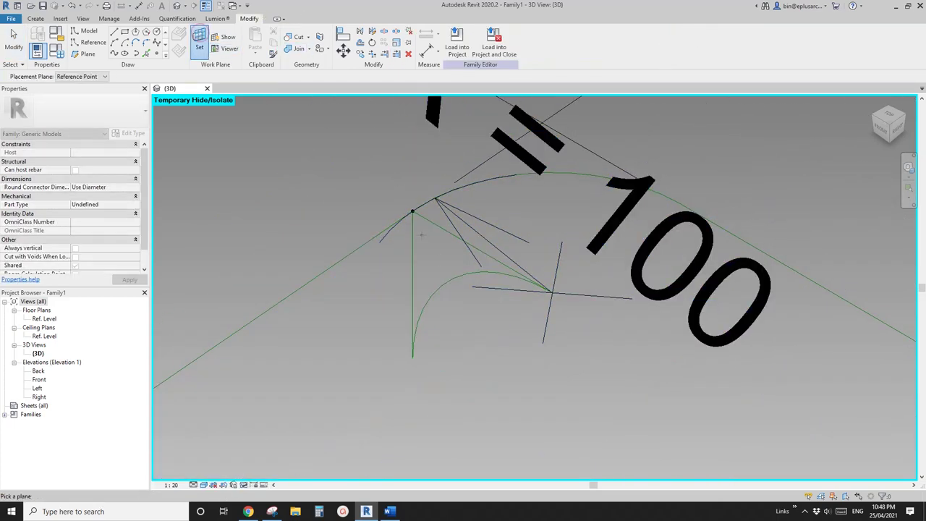
{"action": "left_click", "coordinate": [412, 214]}
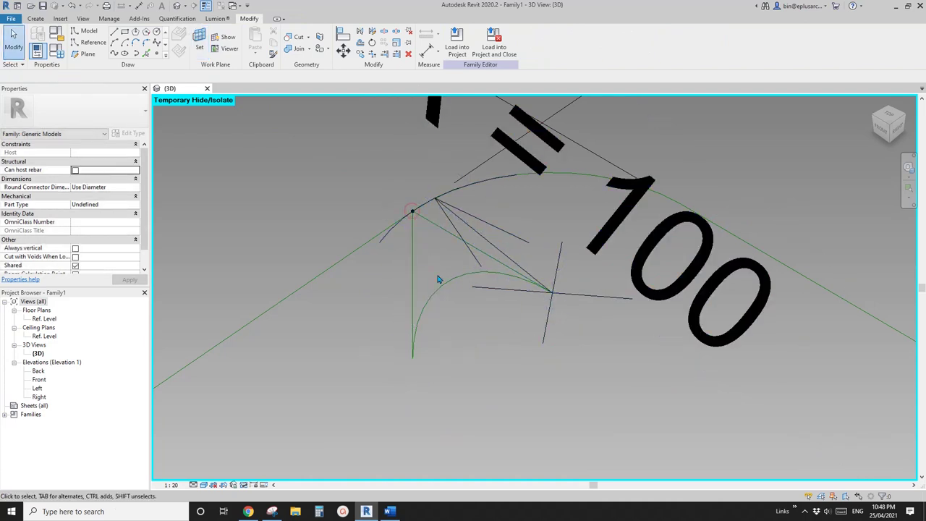
{"action": "key", "text": "d"}
{"action": "key", "text": "i"}
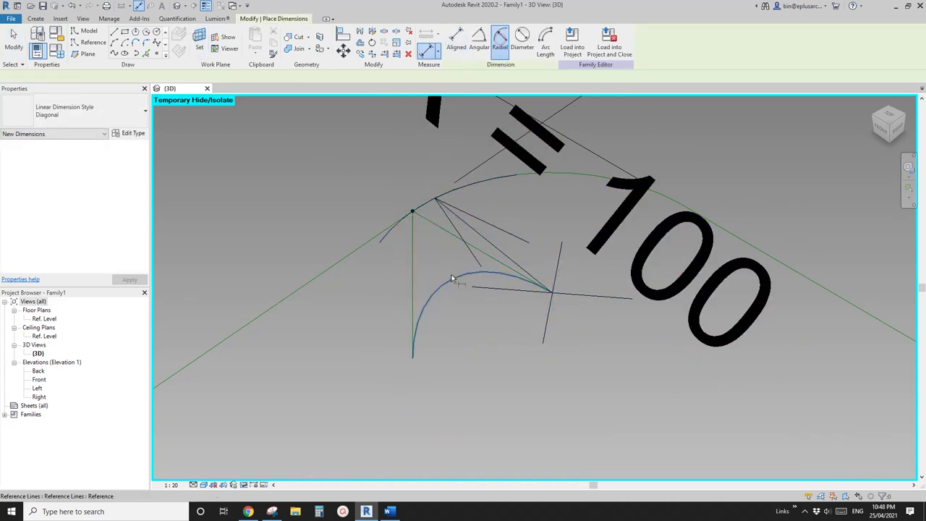
{"action": "left_click", "coordinate": [523, 368]}
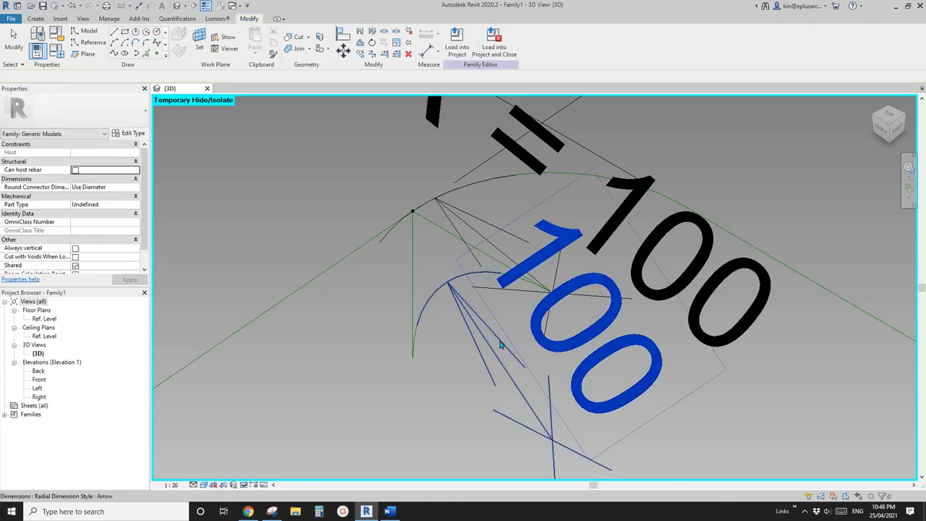
{"action": "key", "text": "Escape"}
Step: Label the back corner profile arc's radial dimension with parameter R
{"action": "left_click", "coordinate": [516, 40]}
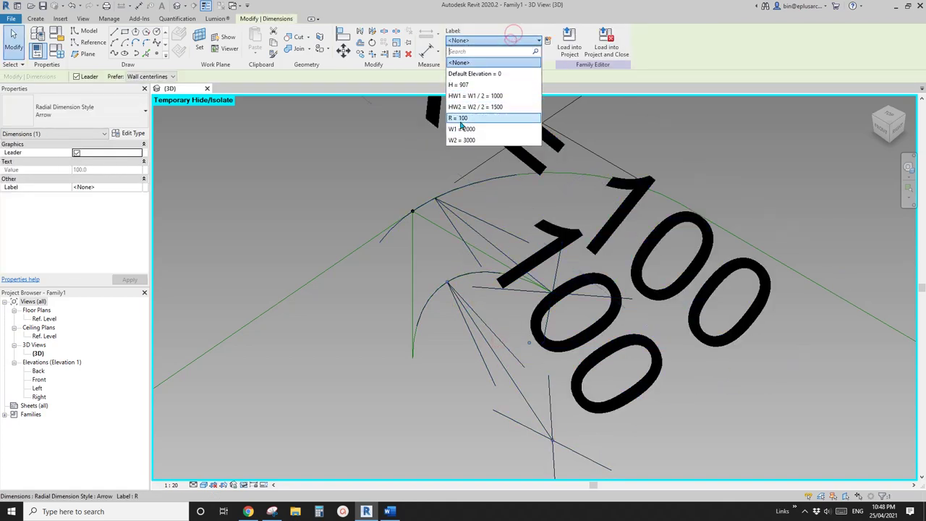
{"action": "left_click", "coordinate": [460, 119]}
{"action": "scroll", "coordinate": [506, 265], "scroll_direction": "down", "scroll_amount": 3}
{"action": "key", "text": "Escape"}
{"action": "scroll", "coordinate": [508, 260], "scroll_direction": "down", "scroll_amount": 5}
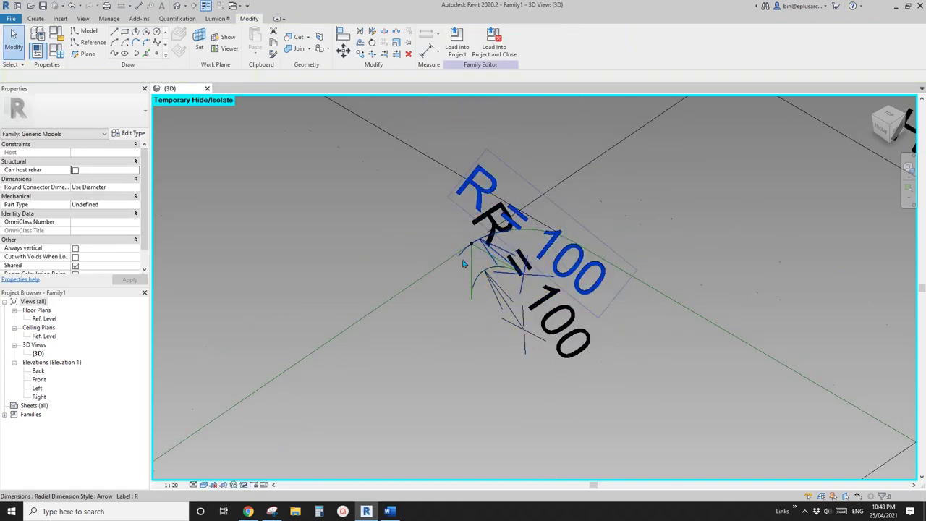
Step: Set the work plane to the left corner's reference point and add a radial dimension to its vertical profile arc
{"action": "middle_click_drag", "start_coordinate": [404, 306], "coordinate": [576, 158]}
{"action": "scroll", "coordinate": [344, 327], "scroll_direction": "up", "scroll_amount": 2}
{"action": "scroll", "coordinate": [344, 327], "scroll_direction": "up", "scroll_amount": 5}
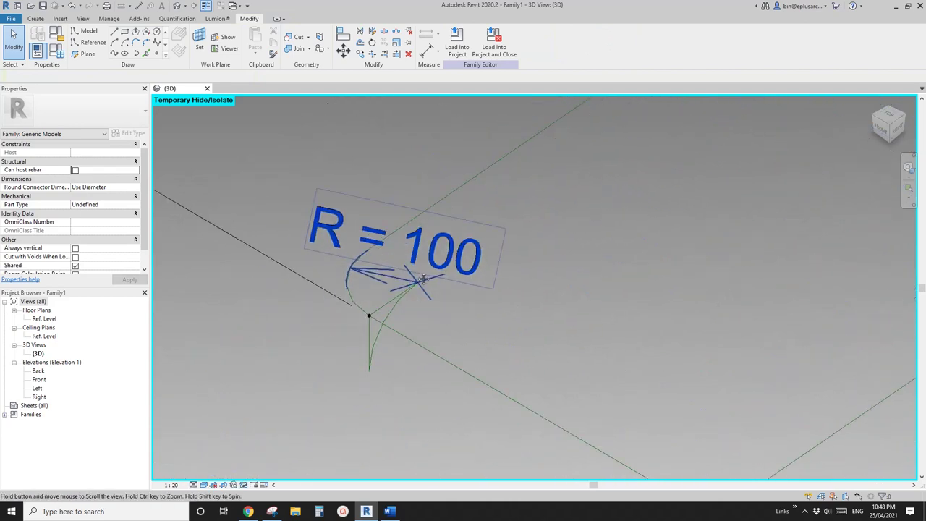
{"action": "left_click", "coordinate": [391, 288]}
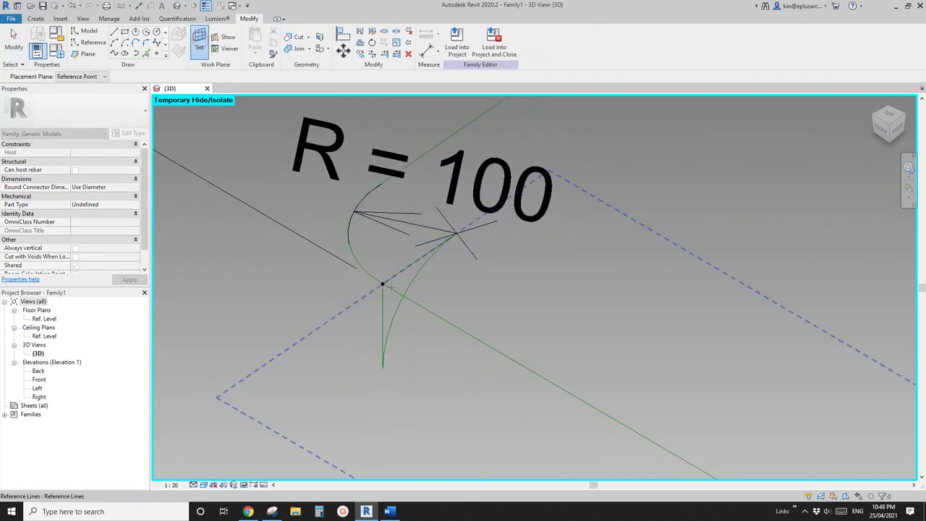
{"action": "key", "text": "d"}
{"action": "key", "text": "i"}
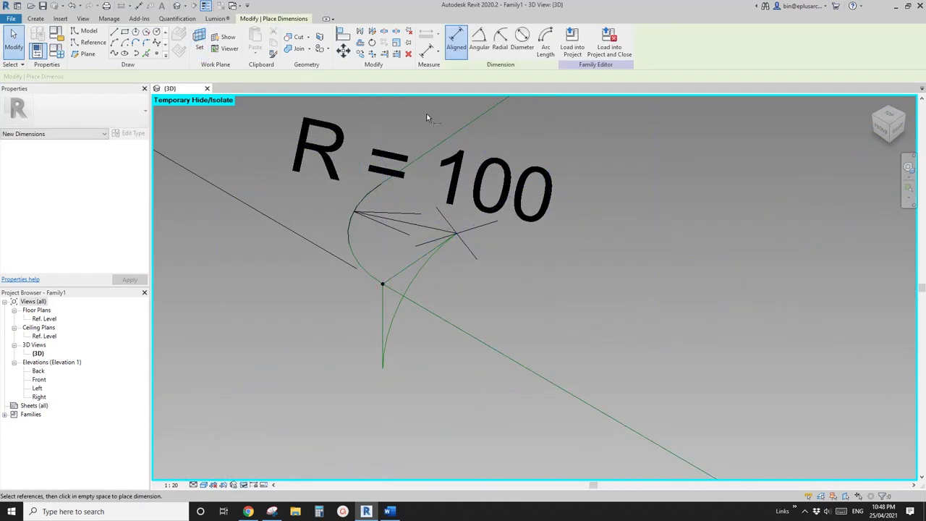
{"action": "left_click", "coordinate": [416, 278]}
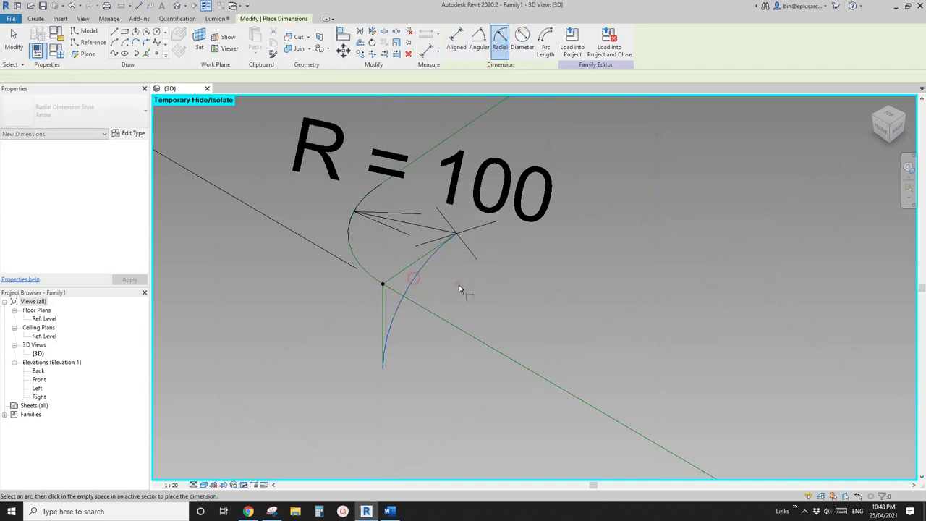
{"action": "left_click", "coordinate": [459, 284]}
{"action": "left_click", "coordinate": [415, 273]}
{"action": "left_click", "coordinate": [437, 289]}
{"action": "key", "text": "Escape"}
{"action": "key", "text": "Escape"}
Step: Label the left corner profile arc's radial dimension with parameter R
{"action": "left_click", "coordinate": [434, 285]}
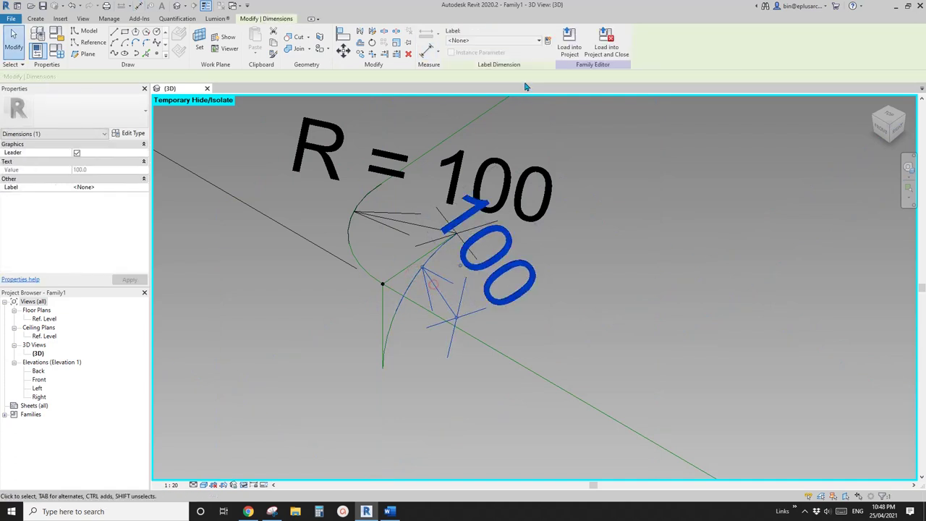
{"action": "left_click", "coordinate": [516, 39]}
{"action": "left_click", "coordinate": [460, 119]}
Step: Reset the temporary hide so that all forms of the box are shown
{"action": "scroll", "coordinate": [444, 296], "scroll_direction": "down", "scroll_amount": 10}
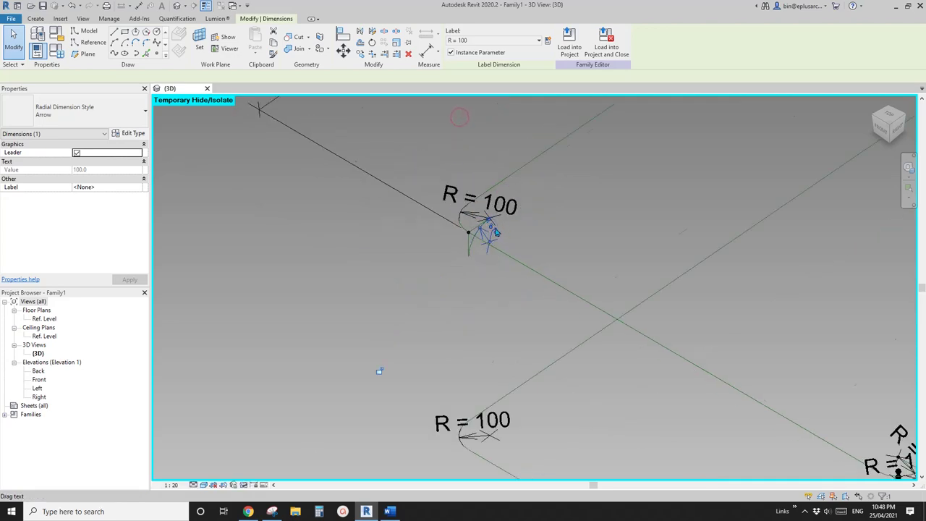
{"action": "scroll", "coordinate": [526, 277], "scroll_direction": "down", "scroll_amount": 2}
{"action": "mouse_move", "coordinate": [528, 276]}
{"action": "middle_mouse_down"}
{"action": "mouse_move", "coordinate": [459, 275]}
{"action": "mouse_move", "coordinate": [582, 242]}
{"action": "mouse_move", "coordinate": [473, 233]}
{"action": "mouse_move", "coordinate": [513, 281]}
{"action": "middle_mouse_up"}
{"action": "key", "text": "h"}
{"action": "key", "text": "r"}
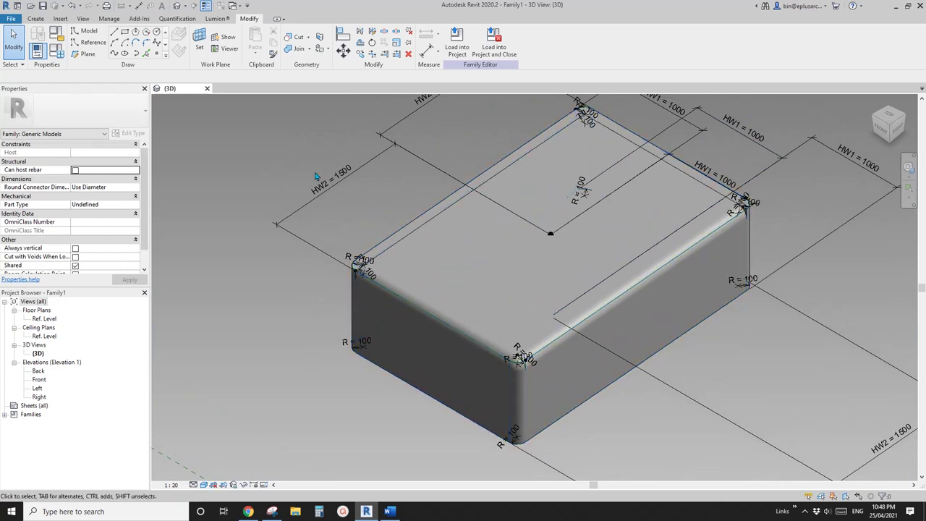
Step: Set the family parameter R to 200 and apply it to test the rounded edges
{"action": "left_click", "coordinate": [56, 49]}
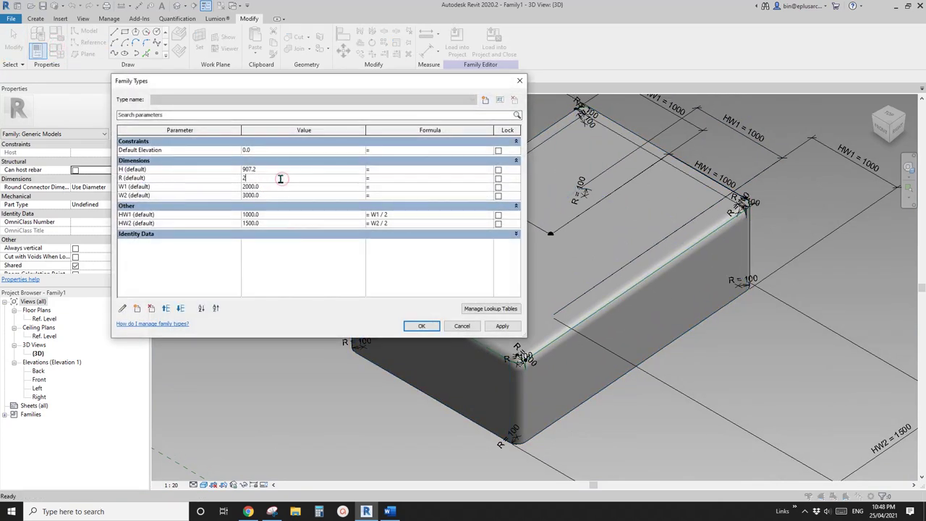
{"action": "left_click", "coordinate": [503, 327]}
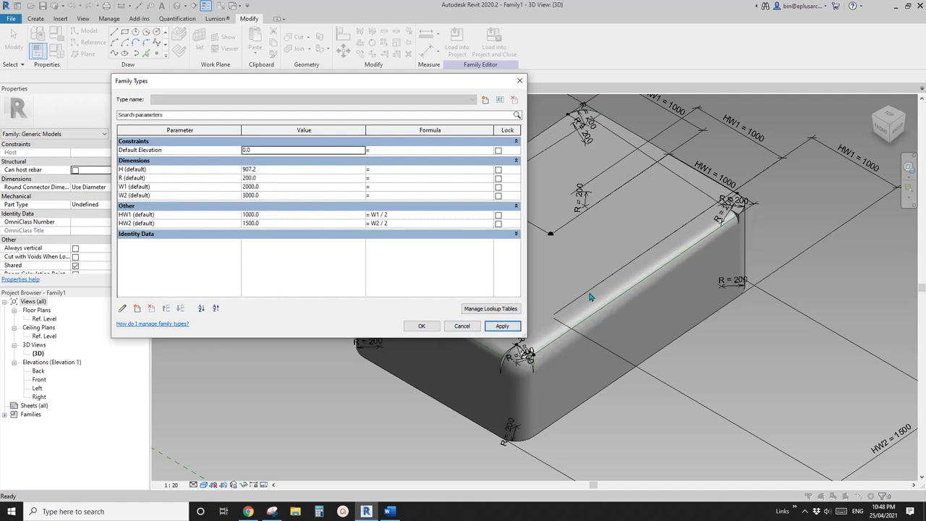
{"action": "left_click", "coordinate": [422, 326]}
Step: Examine the void at the front corner and the edge void along the box's short front side for its end profiles
{"action": "scroll", "coordinate": [507, 347], "scroll_direction": "up", "scroll_amount": 5}
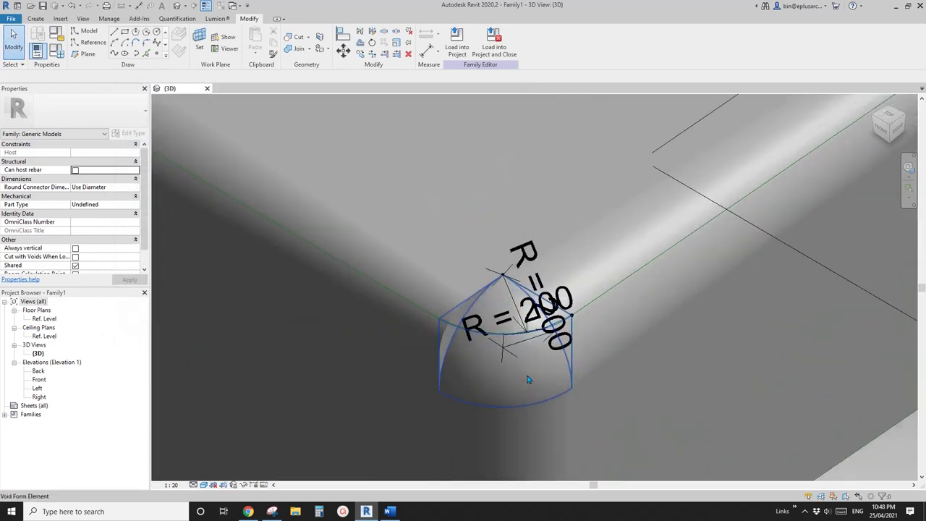
{"action": "left_click", "coordinate": [446, 313]}
{"action": "scroll", "coordinate": [446, 313], "scroll_direction": "down", "scroll_amount": 1}
{"action": "middle_click_drag", "start_coordinate": [446, 313], "coordinate": [493, 265], "text": "shift"}
{"action": "key", "text": "Escape"}
{"action": "key", "text": "Tab"}
{"action": "middle_click_drag", "start_coordinate": [354, 226], "coordinate": [471, 268], "text": "shift"}
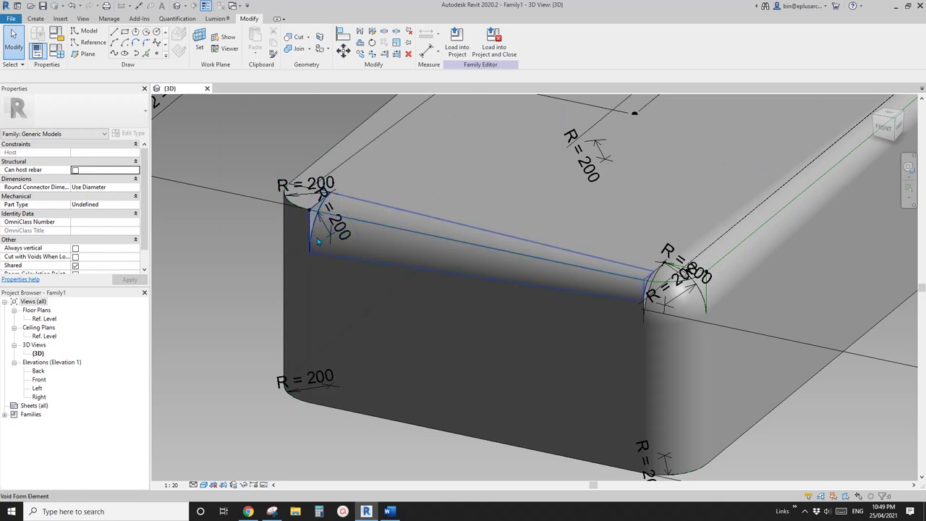
{"action": "scroll", "coordinate": [327, 231], "scroll_direction": "up", "scroll_amount": 1}
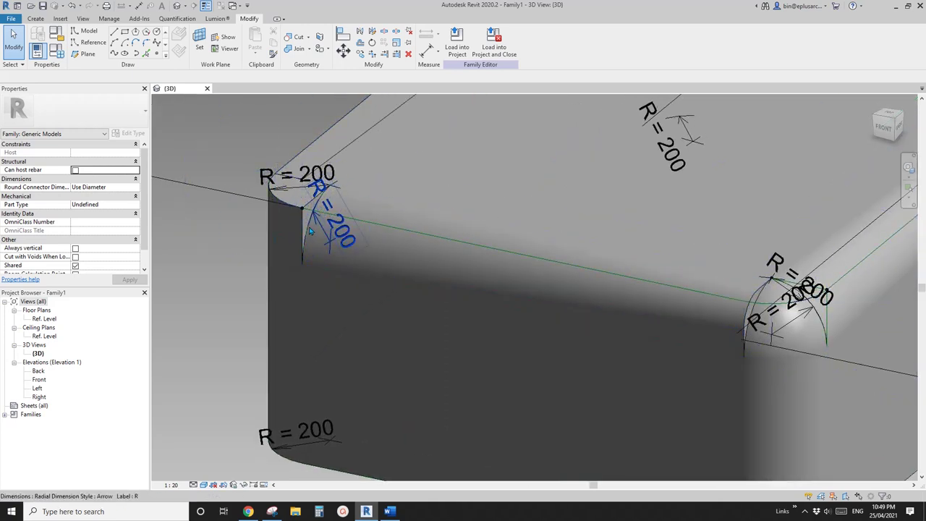
{"action": "middle_click_drag", "start_coordinate": [309, 231], "coordinate": [239, 182]}
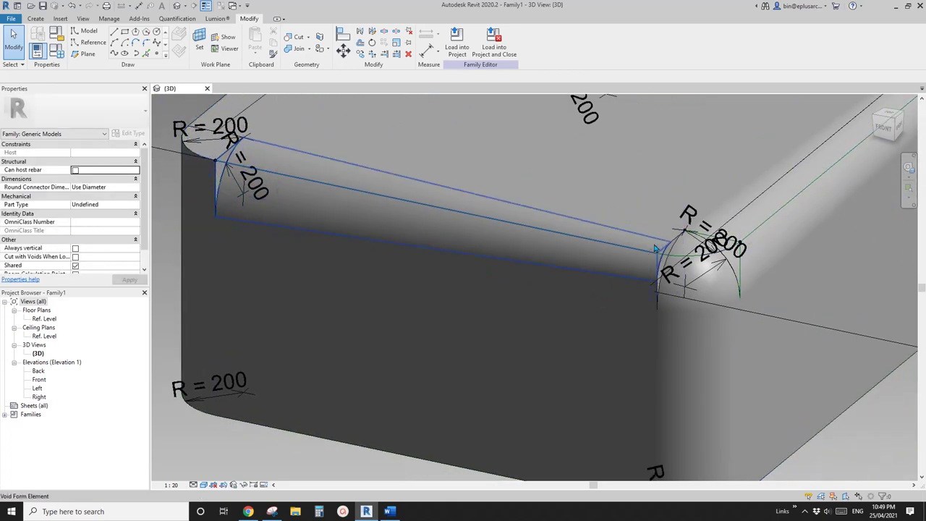
Step: Dissolve the void form along the box's upper short front edge
{"action": "scroll", "coordinate": [650, 262], "scroll_direction": "down", "scroll_amount": 4}
{"action": "middle_click_drag", "start_coordinate": [643, 250], "coordinate": [422, 209], "text": "shift"}
{"action": "scroll", "coordinate": [565, 289], "scroll_direction": "up", "scroll_amount": 4}
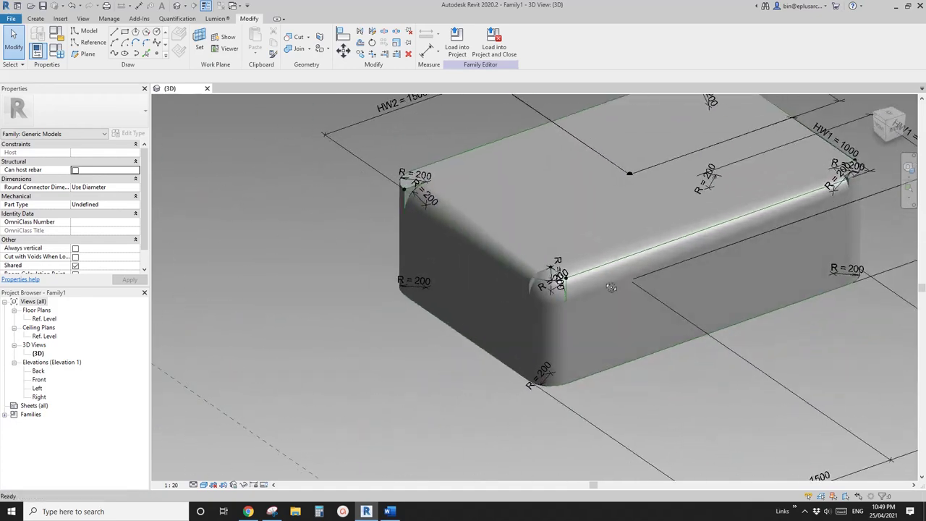
{"action": "middle_click_drag", "start_coordinate": [565, 289], "coordinate": [440, 265], "text": "shift"}
{"action": "left_click", "coordinate": [439, 262]}
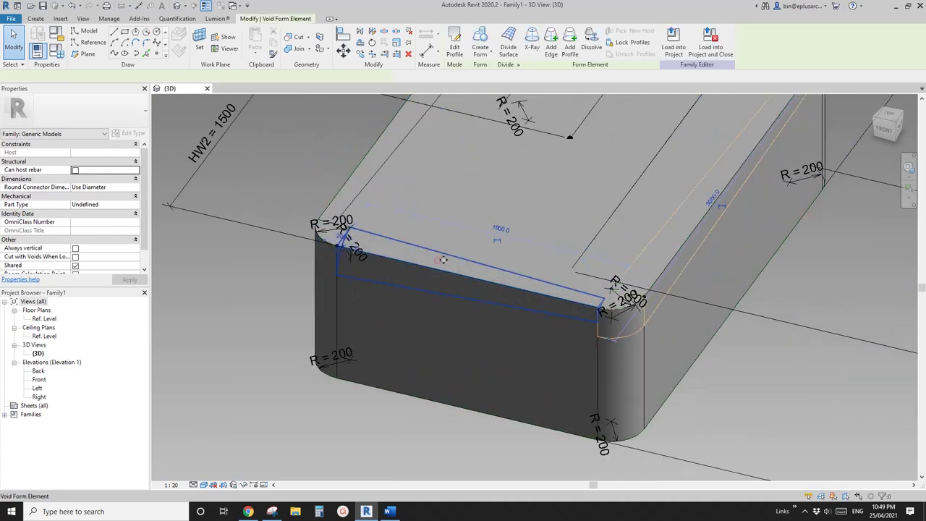
{"action": "left_click", "coordinate": [592, 41]}
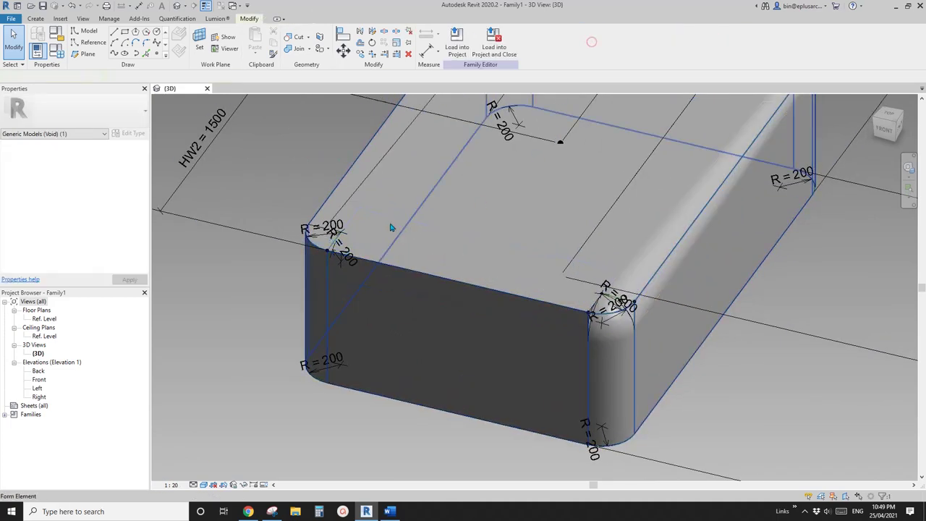
Step: Temporarily hide the box forms to expose the profile lines along the short front edge
{"action": "left_click", "coordinate": [514, 233]}
{"action": "key", "text": "h"}
{"action": "key", "text": "i"}
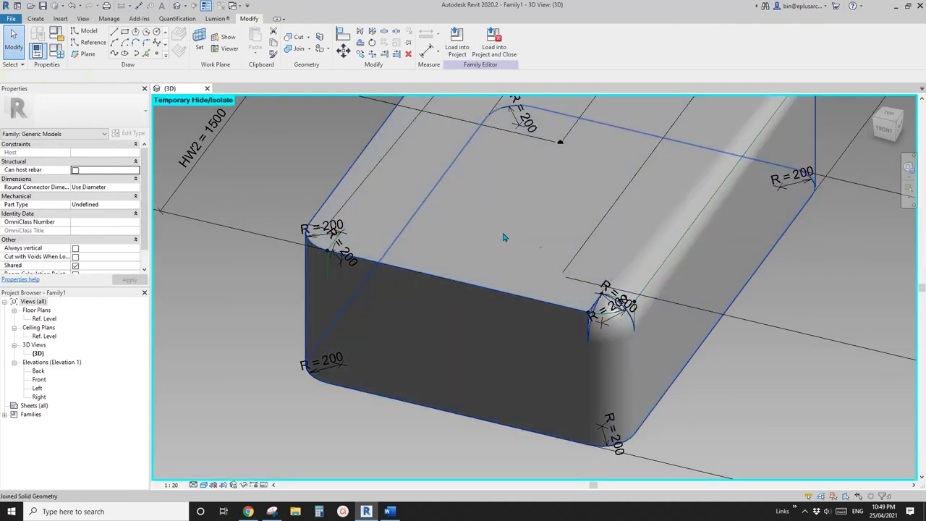
{"action": "scroll", "coordinate": [539, 298], "scroll_direction": "up", "scroll_amount": 2}
{"action": "middle_click_drag", "start_coordinate": [538, 303], "coordinate": [448, 290], "text": "shift"}
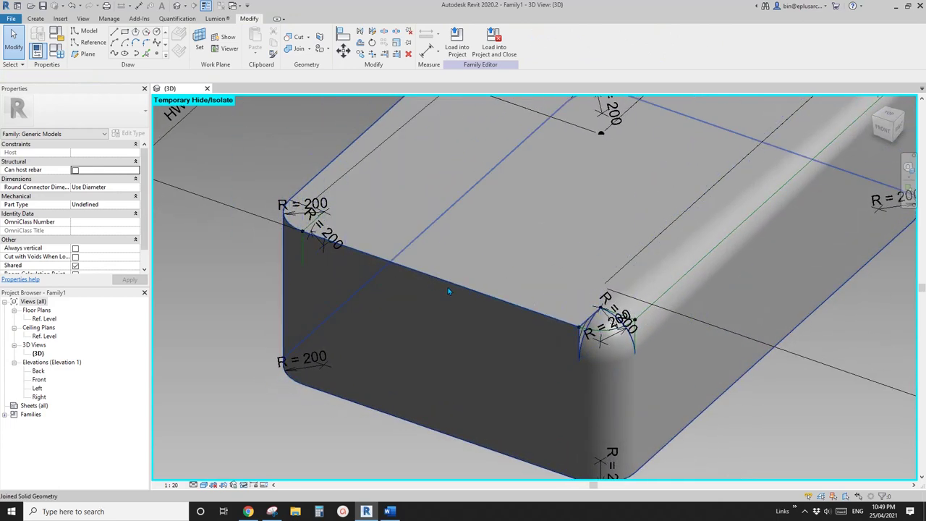
{"action": "left_click", "coordinate": [509, 237]}
{"action": "key", "text": "h"}
{"action": "key", "text": "h"}
{"action": "scroll", "coordinate": [343, 259], "scroll_direction": "up", "scroll_amount": 2}
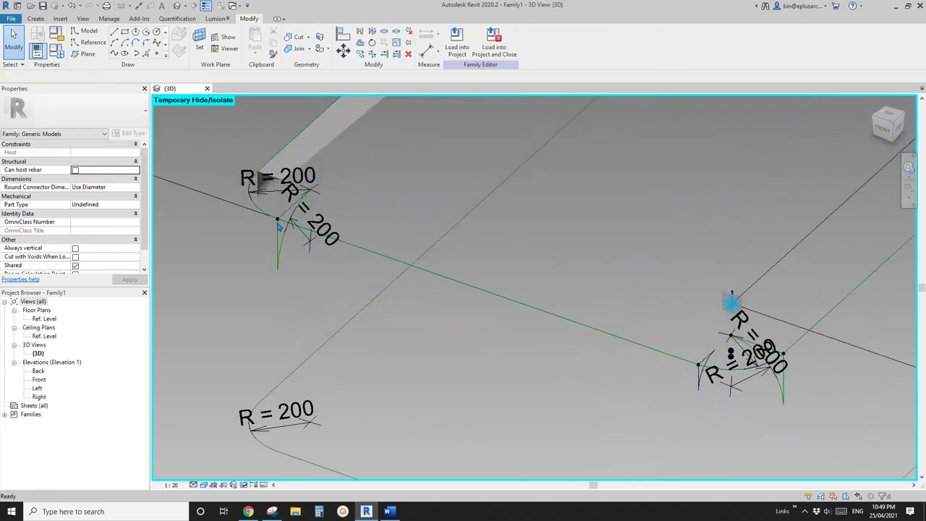
{"action": "key", "text": "Tab"}
{"action": "left_click", "coordinate": [311, 228]}
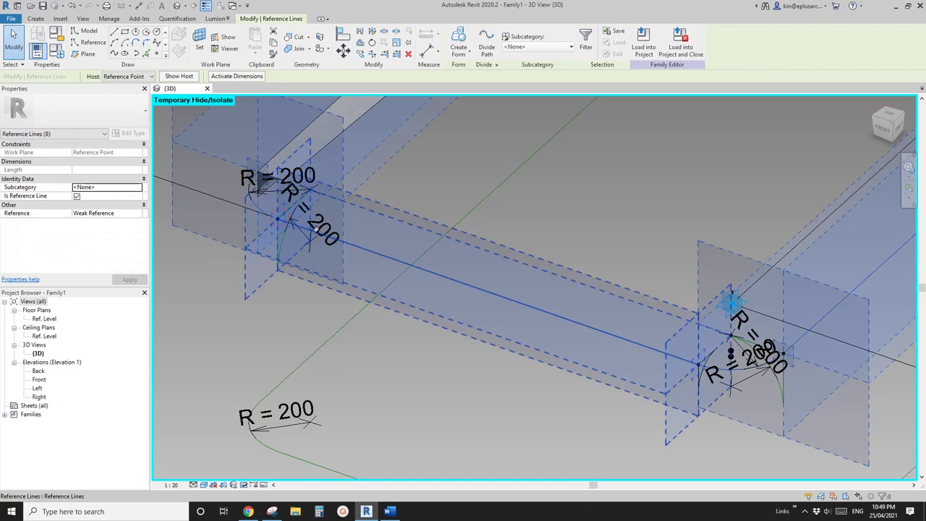
{"action": "key", "text": "Escape"}
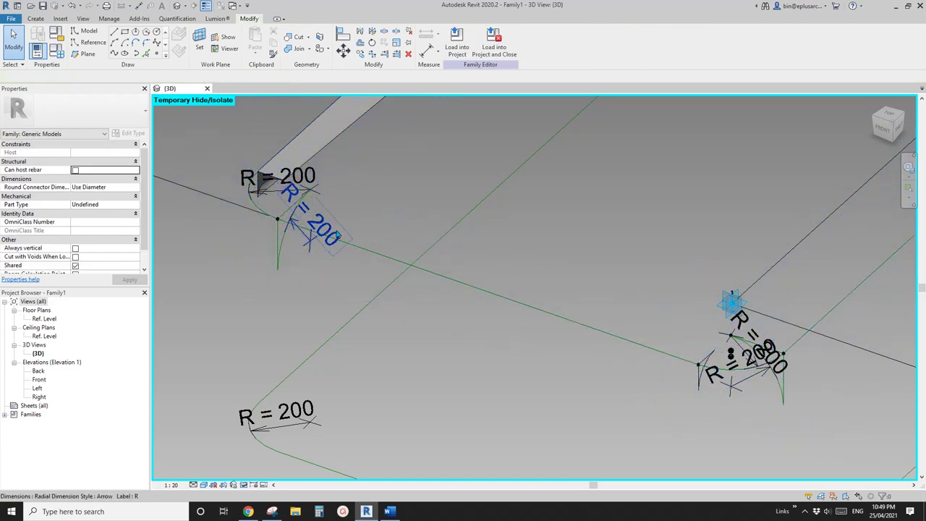
Step: Convert the arc and two straight lines of the near-corner end profile on the short front edge into reference lines
{"action": "scroll", "coordinate": [557, 315], "scroll_direction": "up", "scroll_amount": 1}
{"action": "middle_click_drag", "start_coordinate": [557, 314], "coordinate": [436, 226]}
{"action": "scroll", "coordinate": [588, 298], "scroll_direction": "up", "scroll_amount": 3}
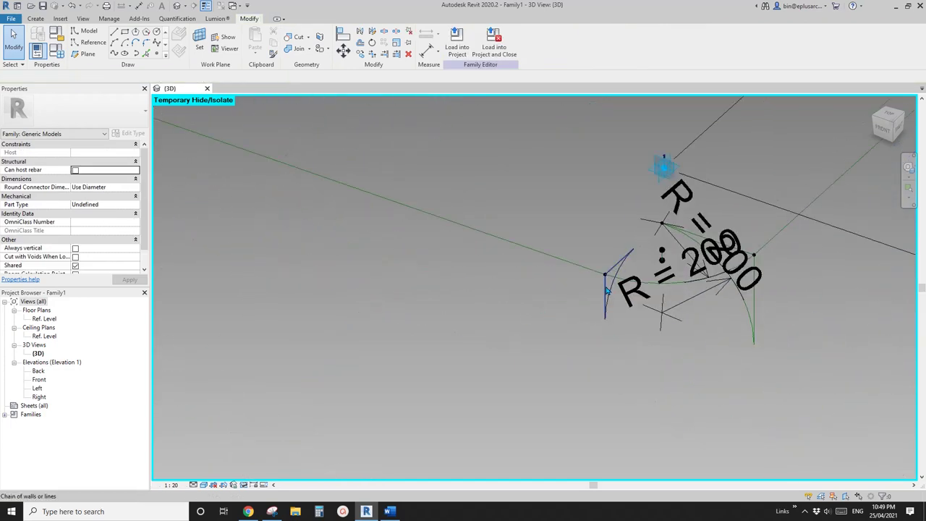
{"action": "left_click", "coordinate": [607, 289]}
{"action": "key", "text": "Escape"}
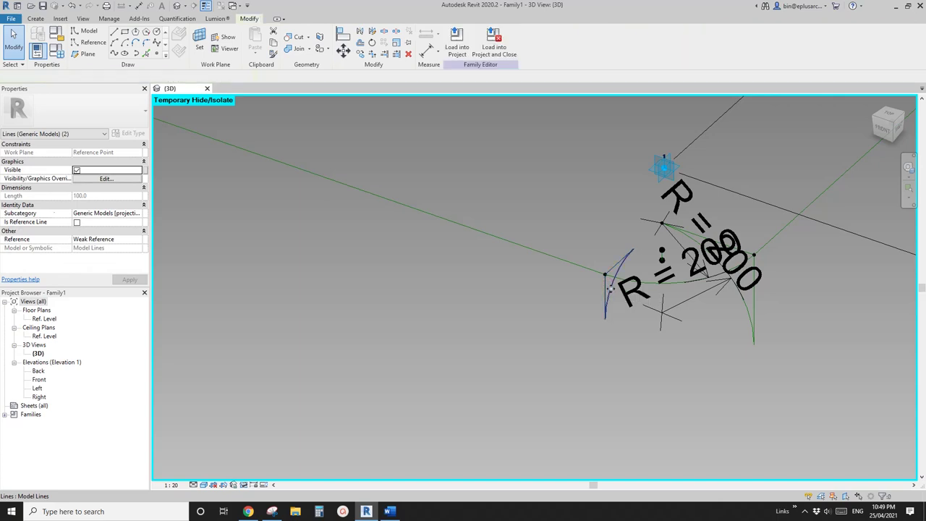
{"action": "key", "text": "Tab"}
{"action": "key", "text": "Tab"}
{"action": "key", "text": "Tab"}
{"action": "scroll", "coordinate": [606, 276], "scroll_direction": "down", "scroll_amount": 1}
{"action": "middle_click_drag", "start_coordinate": [606, 276], "coordinate": [611, 285]}
{"action": "scroll", "coordinate": [611, 288], "scroll_direction": "up", "scroll_amount": 4}
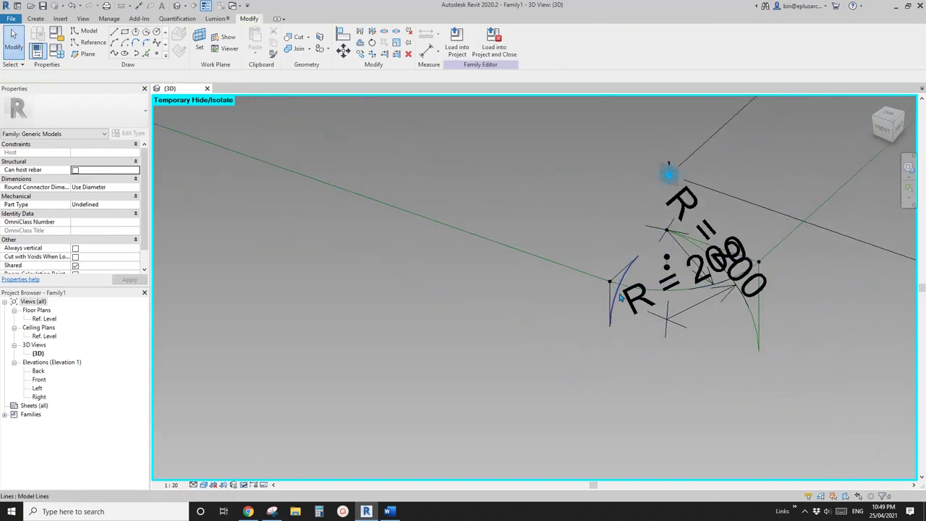
{"action": "scroll", "coordinate": [577, 243], "scroll_direction": "down", "scroll_amount": 3}
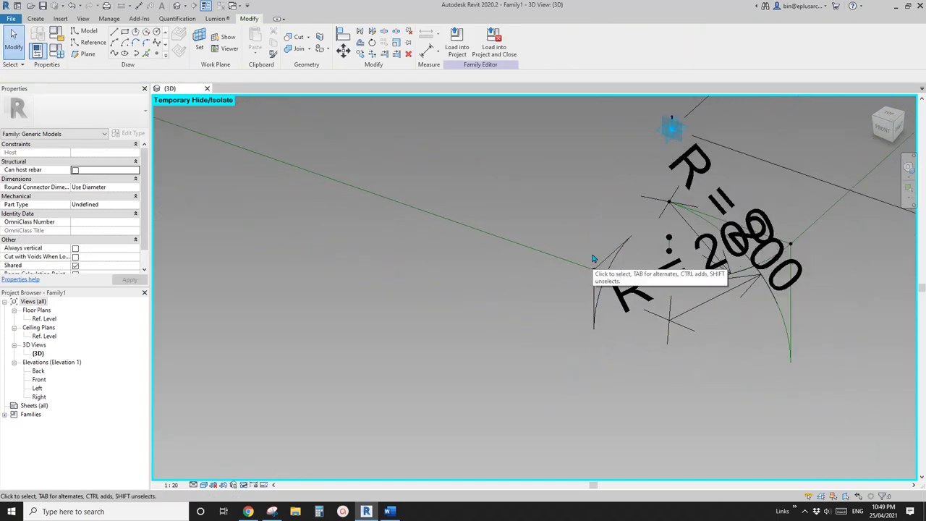
{"action": "scroll", "coordinate": [597, 258], "scroll_direction": "down", "scroll_amount": 5}
{"action": "scroll", "coordinate": [602, 263], "scroll_direction": "up", "scroll_amount": 7}
{"action": "key", "text": "Tab"}
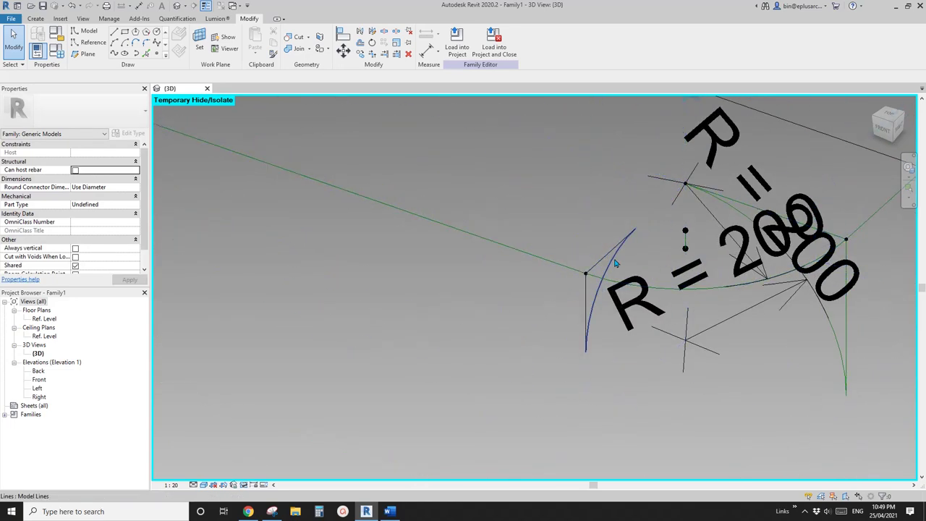
{"action": "left_click", "coordinate": [607, 263]}
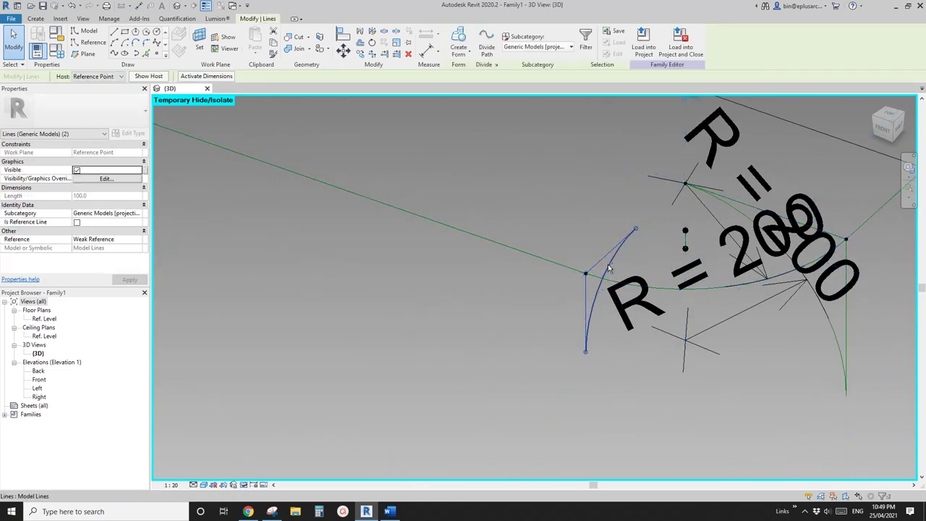
{"action": "scroll", "coordinate": [598, 259], "scroll_direction": "down", "scroll_amount": 3}
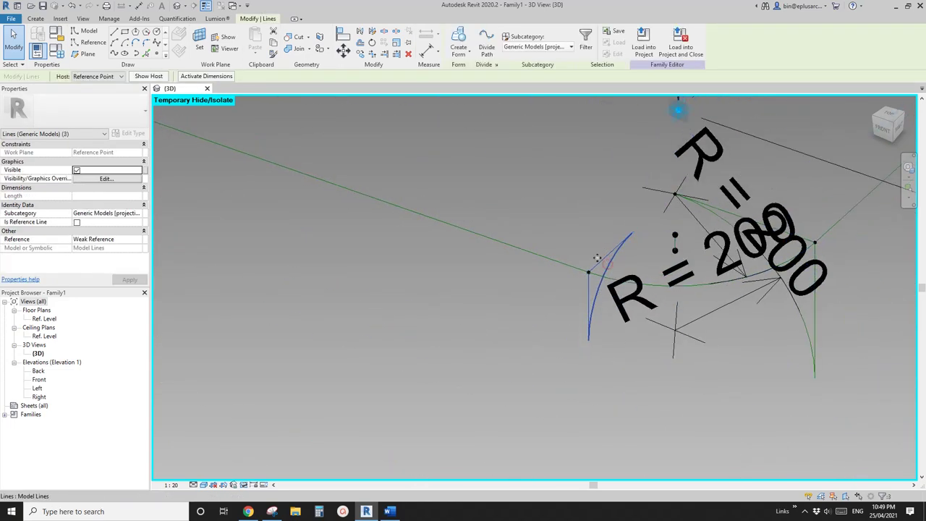
{"action": "left_click", "coordinate": [77, 222]}
{"action": "scroll", "coordinate": [600, 270], "scroll_direction": "up", "scroll_amount": 4}
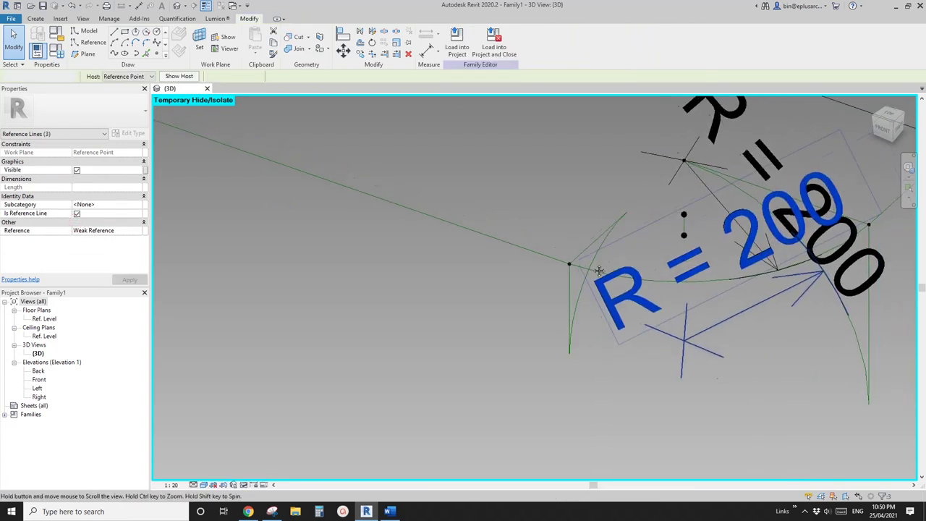
Step: Add a radial dimension to the arc of the near-corner end profile and label it with parameter R
{"action": "left_click", "coordinate": [563, 229]}
{"action": "left_click", "coordinate": [199, 40]}
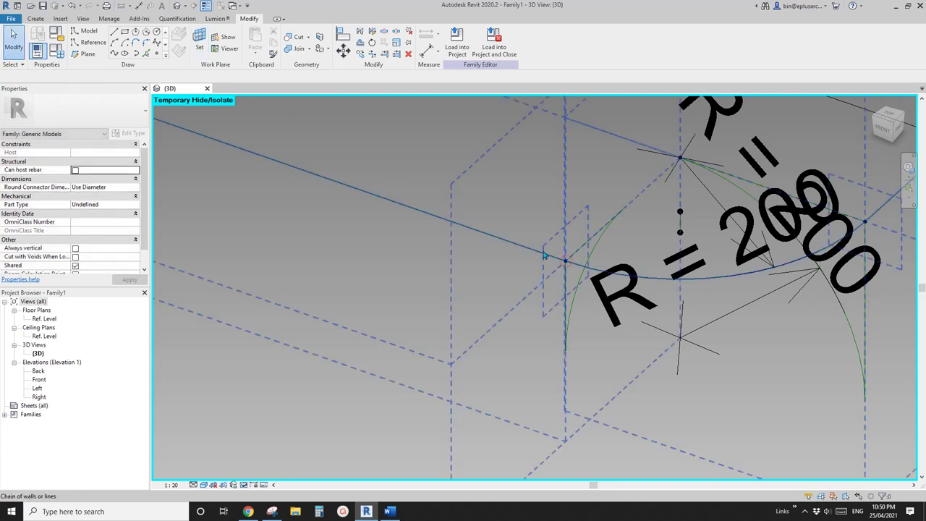
{"action": "key", "text": "d"}
{"action": "key", "text": "i"}
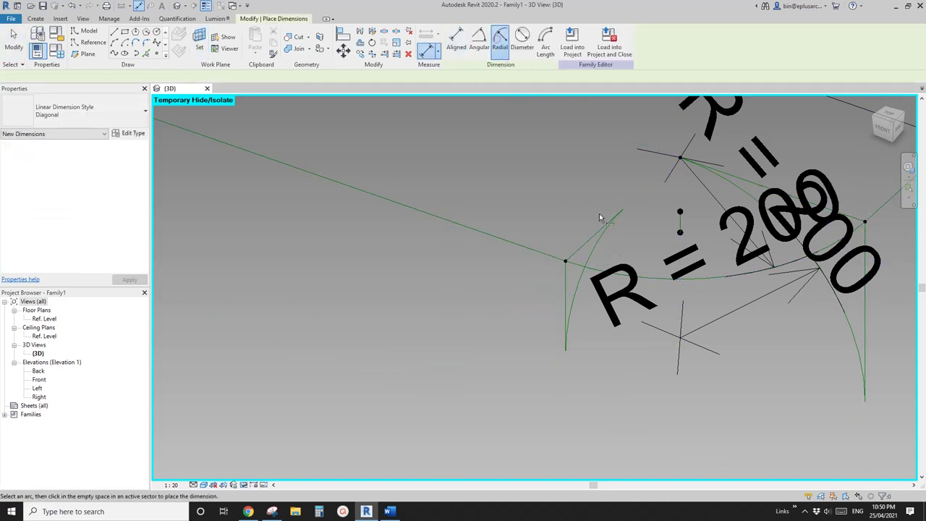
{"action": "left_click", "coordinate": [595, 254]}
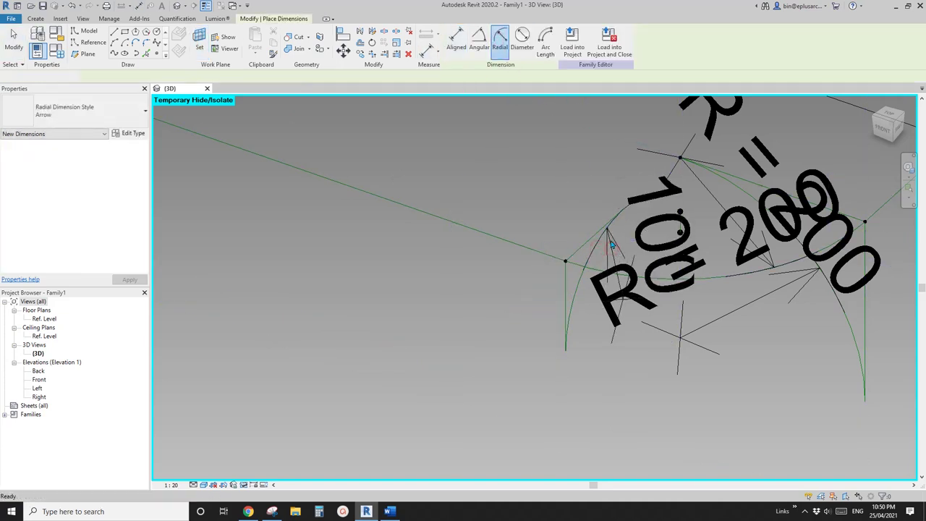
{"action": "left_click", "coordinate": [611, 246]}
{"action": "key", "text": "Escape"}
{"action": "left_click", "coordinate": [492, 40]}
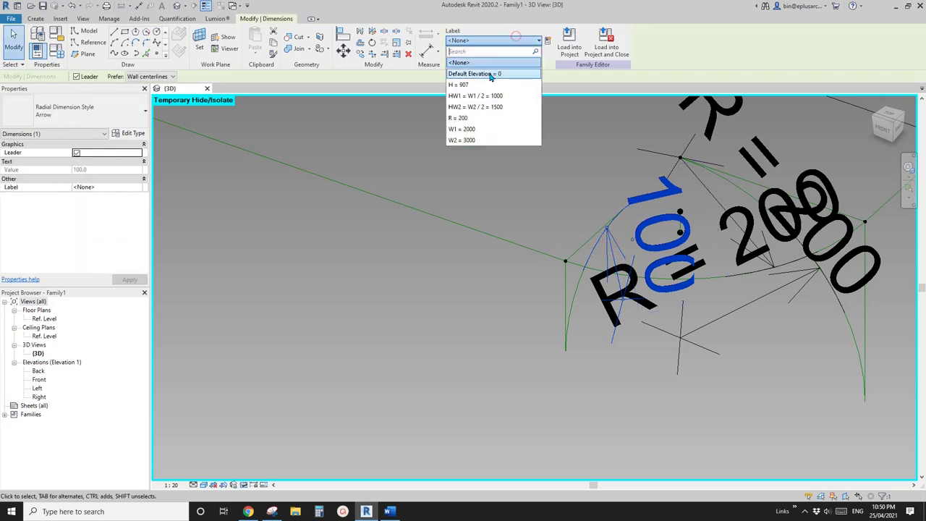
{"action": "left_click", "coordinate": [473, 119]}
{"action": "scroll", "coordinate": [555, 211], "scroll_direction": "down", "scroll_amount": 3}
{"action": "key", "text": "Escape"}
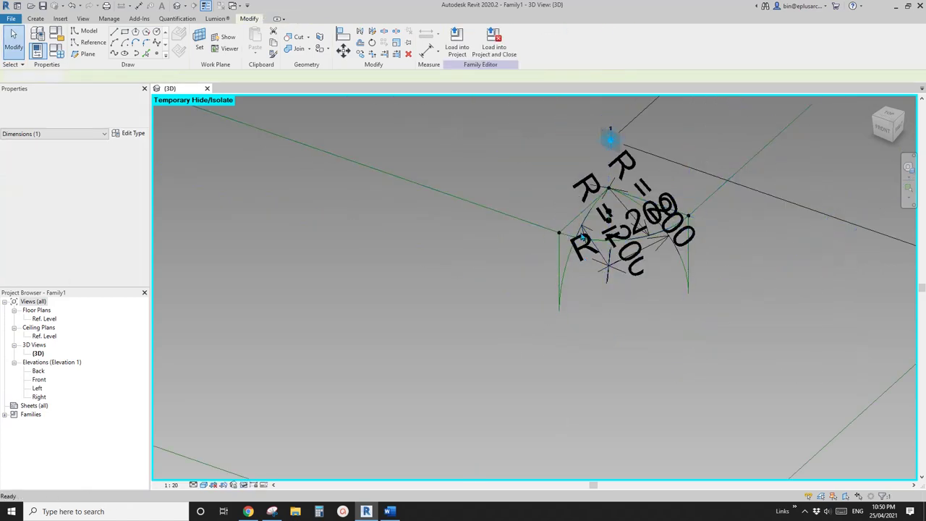
Step: Try to create a void form from the end-profile reference lines and the connecting line along the short front edge
{"action": "left_click", "coordinate": [577, 227]}
{"action": "scroll", "coordinate": [458, 258], "scroll_direction": "down", "scroll_amount": 4}
{"action": "middle_click_drag", "start_coordinate": [459, 258], "coordinate": [650, 334]}
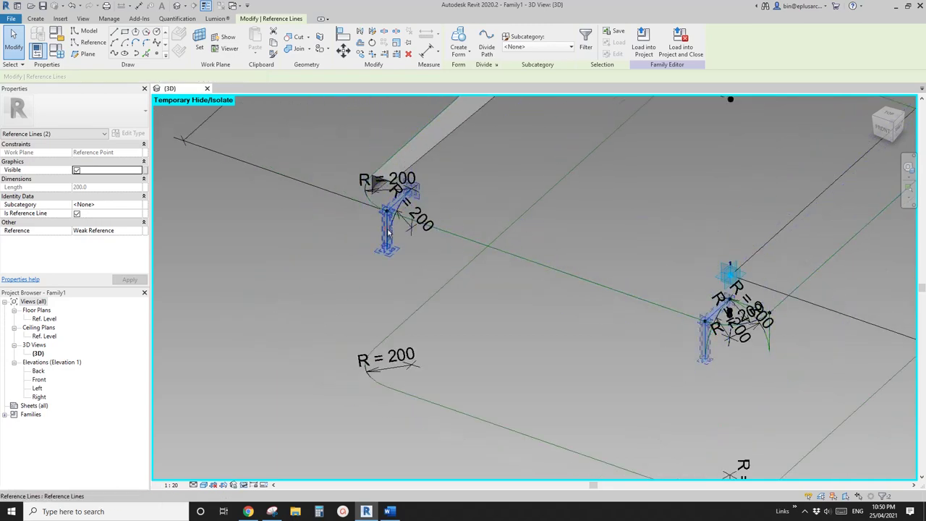
{"action": "key", "text": "Tab"}
{"action": "left_click", "coordinate": [389, 232], "text": "ctrl"}
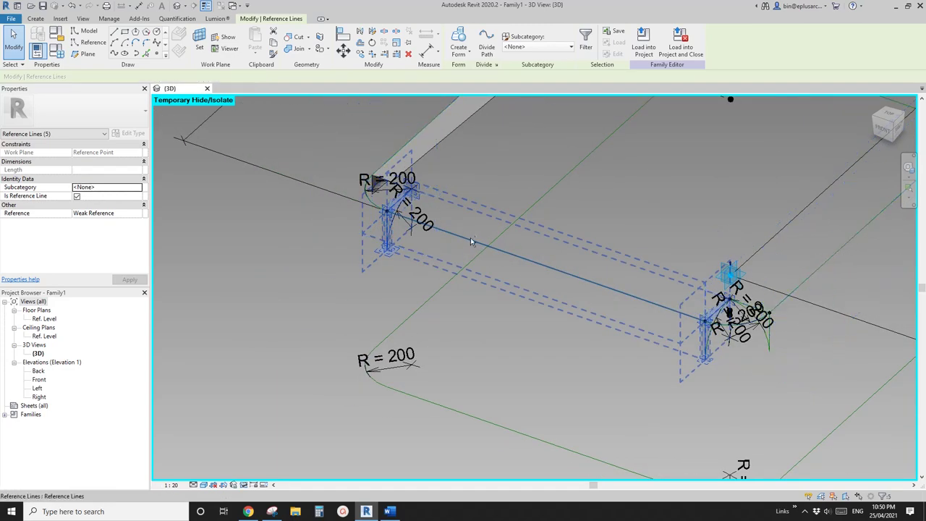
{"action": "left_click", "coordinate": [471, 239], "text": "ctrl"}
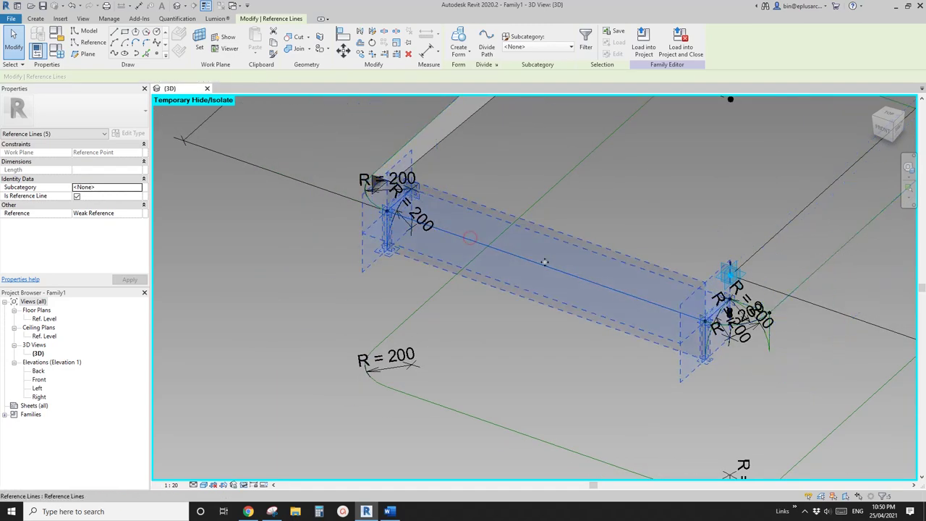
{"action": "left_click", "coordinate": [463, 49]}
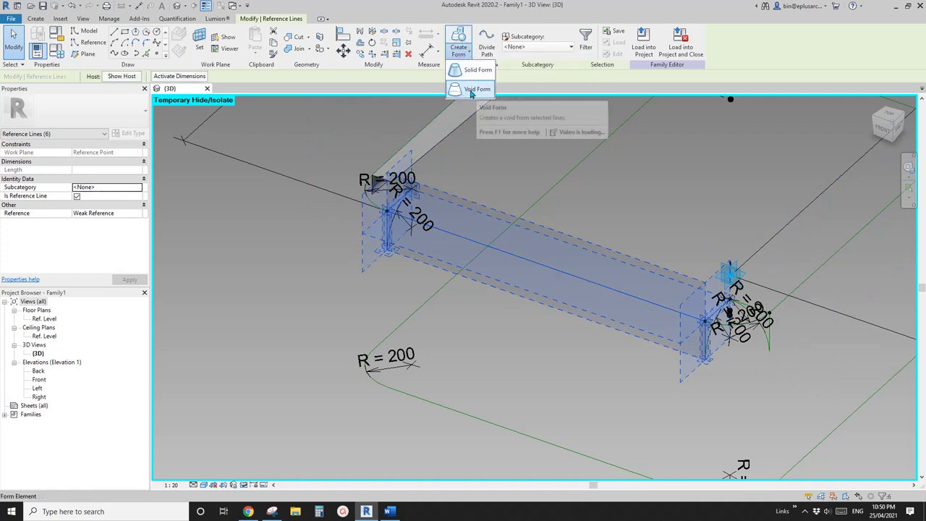
{"action": "left_click", "coordinate": [471, 88]}
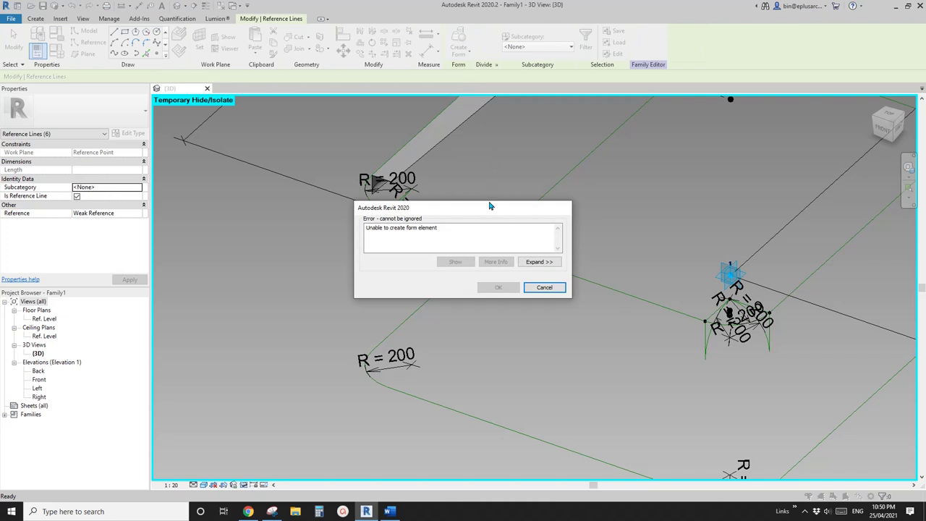
{"action": "left_click", "coordinate": [544, 288]}
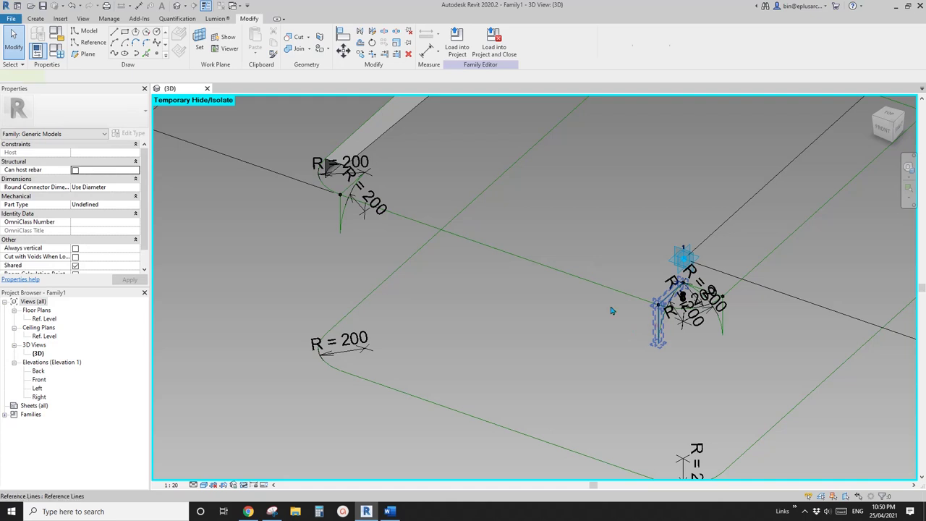
Step: Reselect the end-profile lines with the short front edge line and try again to create a form
{"action": "key", "text": "ctrl+Left"}
{"action": "left_click", "coordinate": [428, 227], "text": "ctrl"}
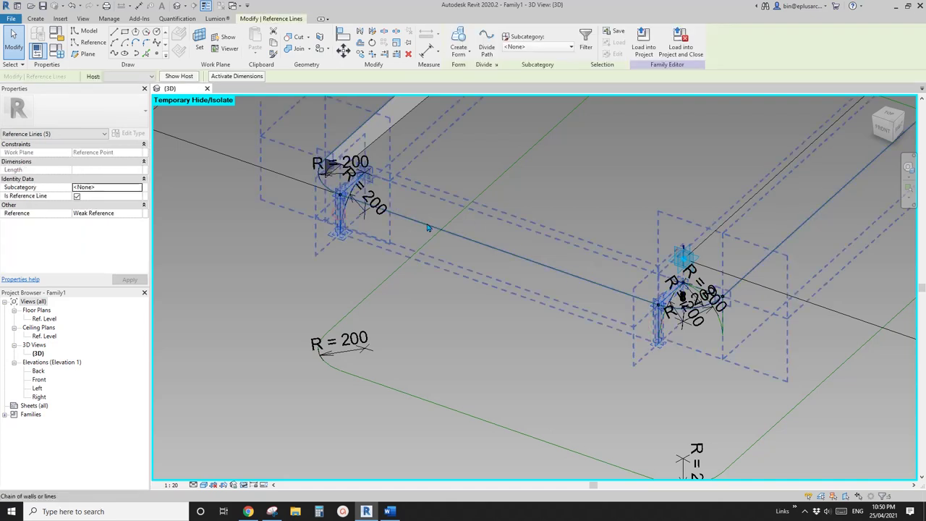
{"action": "left_click", "coordinate": [428, 225], "text": "ctrl"}
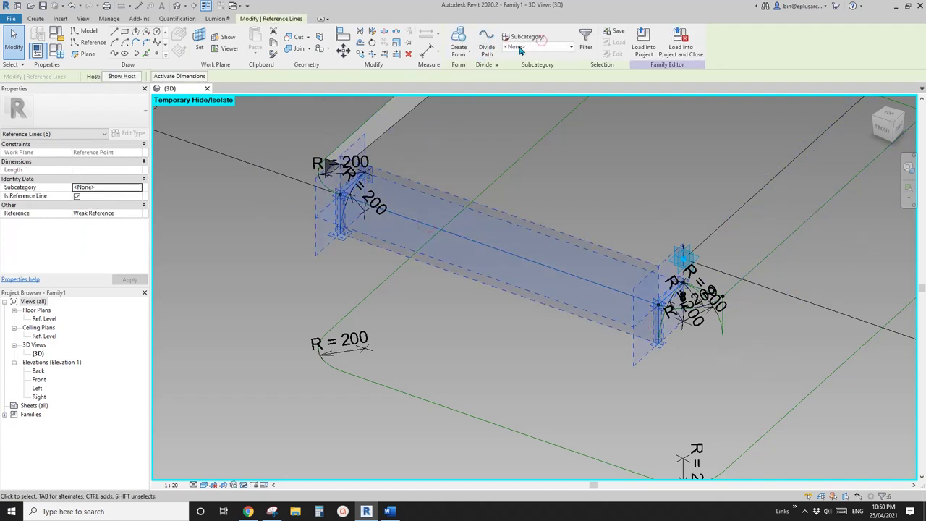
{"action": "left_click", "coordinate": [459, 44]}
{"action": "key", "text": "Escape"}
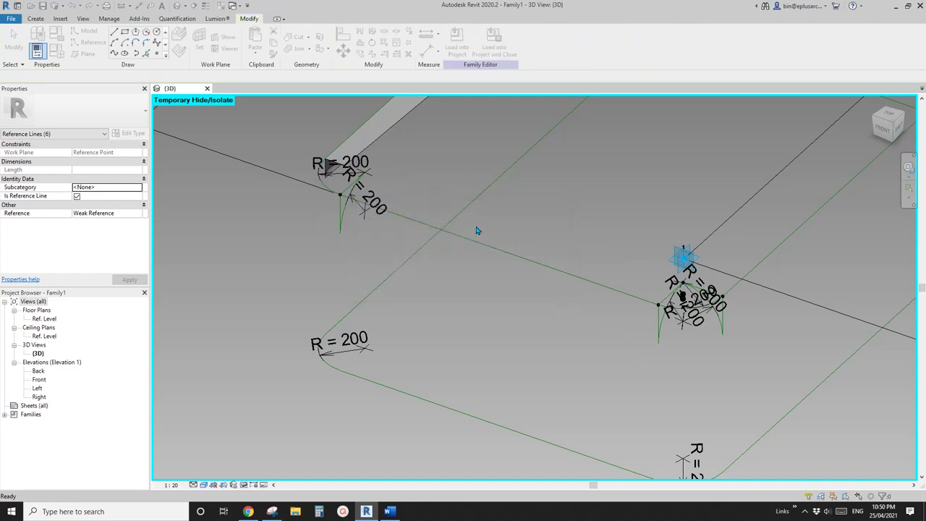
{"action": "key", "text": "Escape"}
Step: Examine the near-corner end profile to check which of its reference lines are picked as a chain
{"action": "middle_click_drag", "start_coordinate": [476, 234], "coordinate": [415, 147], "text": "shift"}
{"action": "scroll", "coordinate": [524, 250], "scroll_direction": "up", "scroll_amount": 2}
{"action": "key", "text": "Tab"}
{"action": "scroll", "coordinate": [548, 263], "scroll_direction": "up", "scroll_amount": 3}
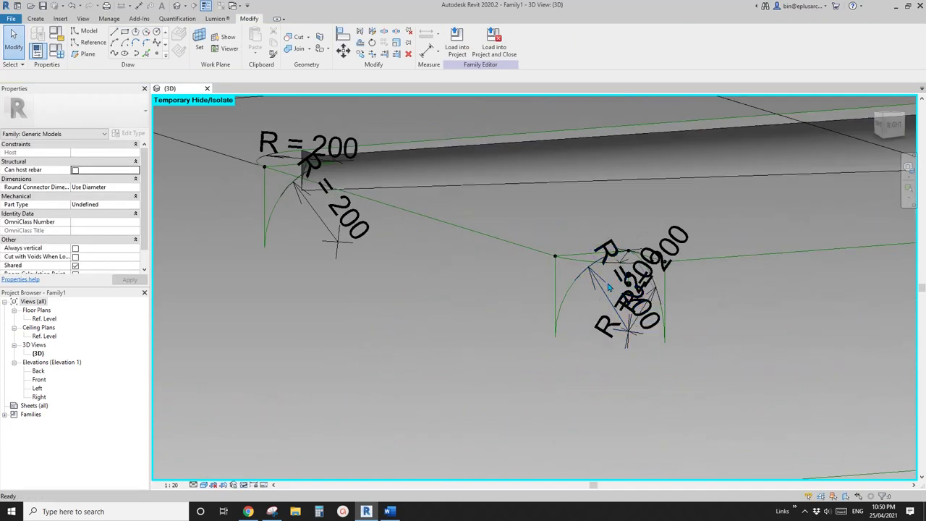
{"action": "left_click", "coordinate": [586, 258]}
{"action": "middle_click_drag", "start_coordinate": [586, 258], "coordinate": [599, 319], "text": "shift"}
{"action": "key", "text": "Tab"}
{"action": "left_click", "coordinate": [548, 266]}
{"action": "key", "text": "Escape"}
{"action": "key", "text": "Tab"}
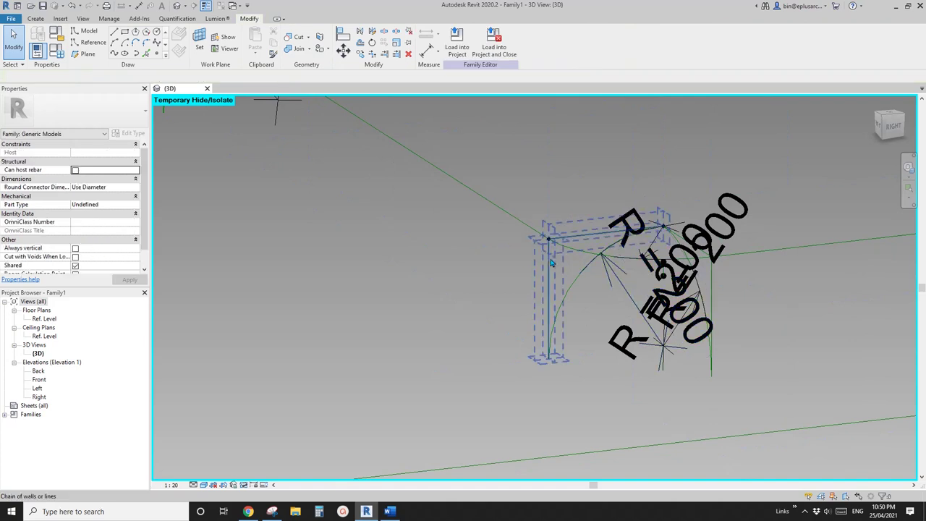
Step: Create a form from both complete end profiles, including their arcs, and the reference line along the short front edge
{"action": "left_click", "coordinate": [550, 261]}
{"action": "left_click", "coordinate": [572, 281]}
{"action": "middle_click_drag", "start_coordinate": [573, 282], "coordinate": [585, 288], "text": "shift"}
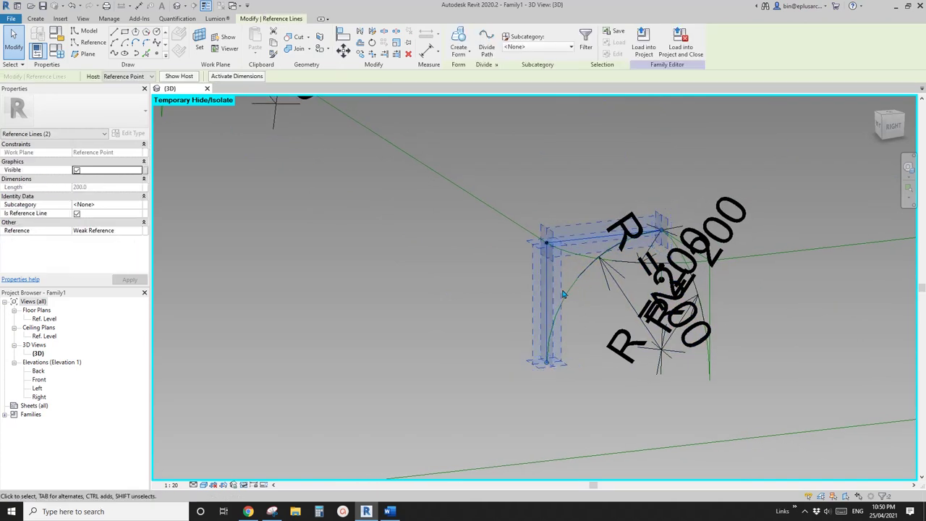
{"action": "scroll", "coordinate": [569, 297], "scroll_direction": "down", "scroll_amount": 2}
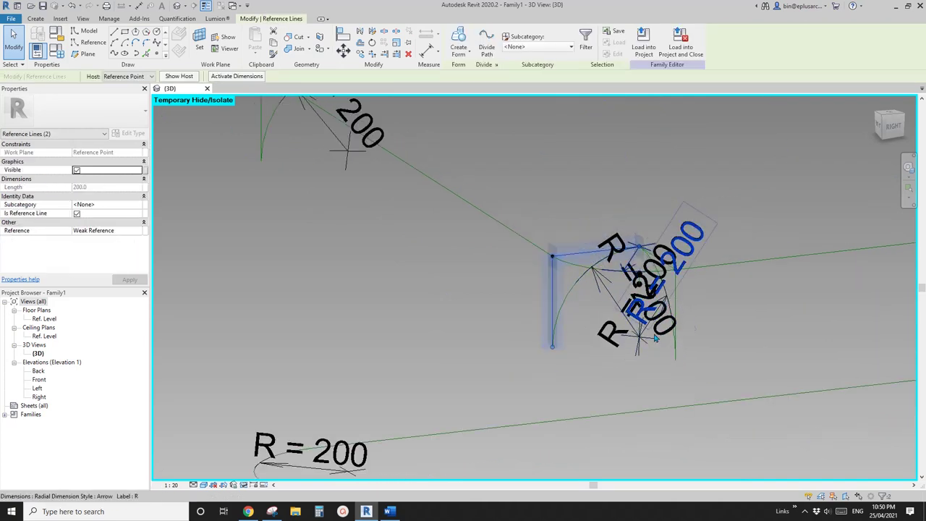
{"action": "left_click", "coordinate": [568, 294], "text": "ctrl"}
{"action": "key", "text": "Tab"}
{"action": "scroll", "coordinate": [570, 262], "scroll_direction": "down", "scroll_amount": 3}
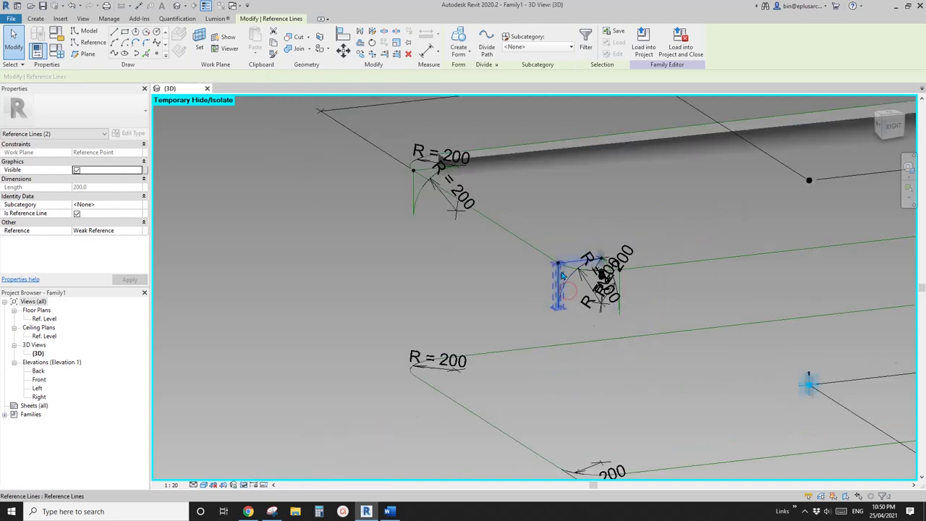
{"action": "middle_click_drag", "start_coordinate": [455, 212], "coordinate": [486, 239], "text": "shift"}
{"action": "scroll", "coordinate": [450, 210], "scroll_direction": "up", "scroll_amount": 2}
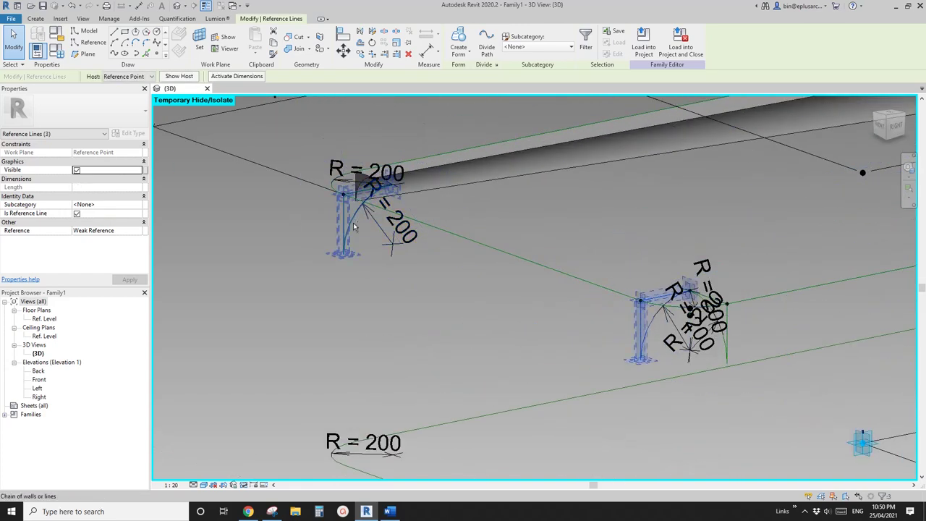
{"action": "key", "text": "Tab"}
{"action": "left_click", "coordinate": [455, 239], "text": "ctrl"}
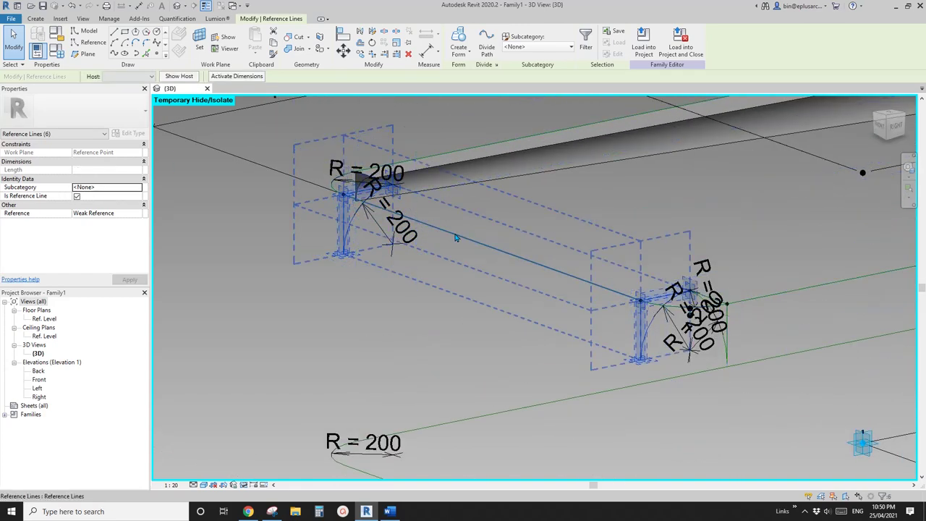
{"action": "left_click", "coordinate": [461, 50]}
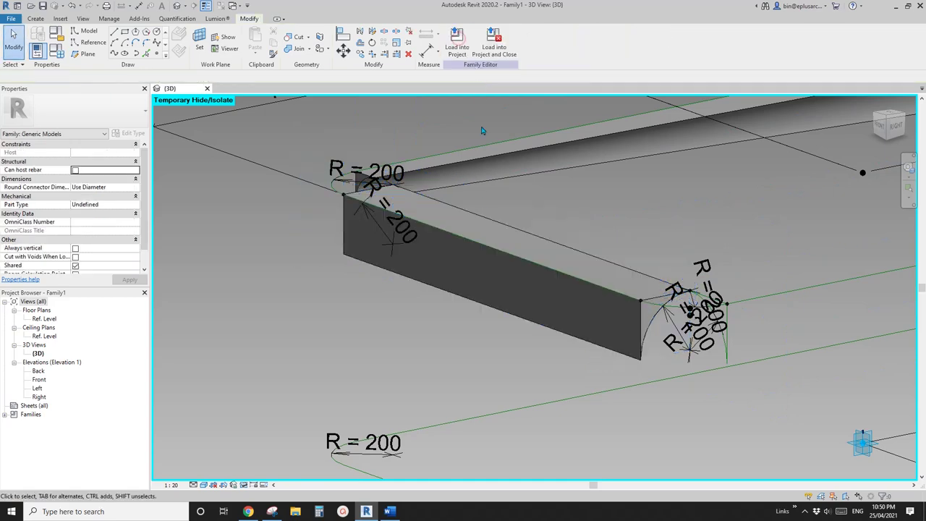
Step: Set the new form along the short front edge to Void
{"action": "middle_click_drag", "start_coordinate": [507, 290], "coordinate": [523, 267], "text": "shift"}
{"action": "left_click", "coordinate": [512, 250]}
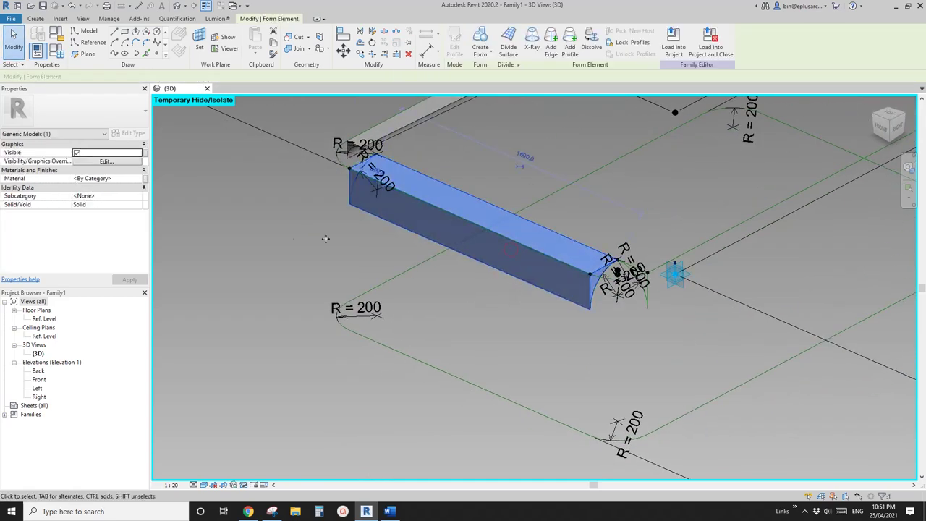
{"action": "left_click", "coordinate": [137, 205]}
{"action": "left_click", "coordinate": [87, 219]}
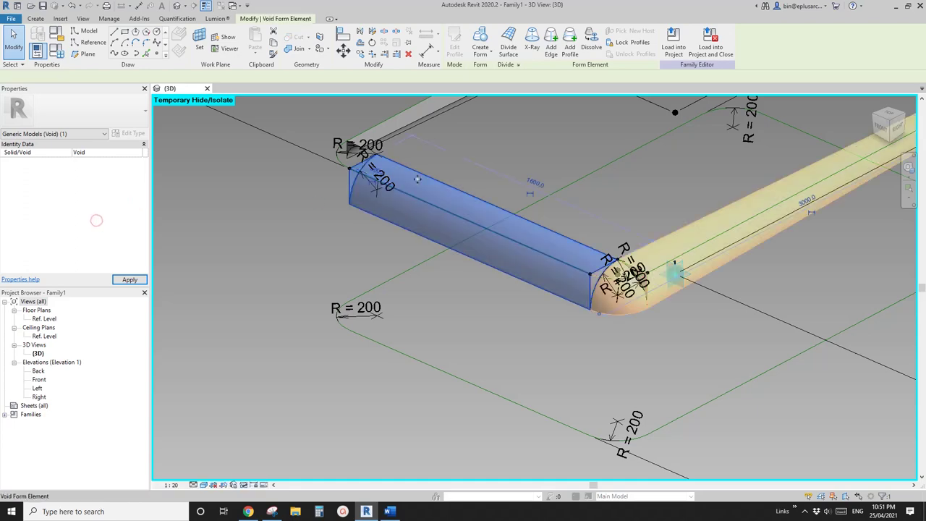
{"action": "left_click", "coordinate": [472, 153]}
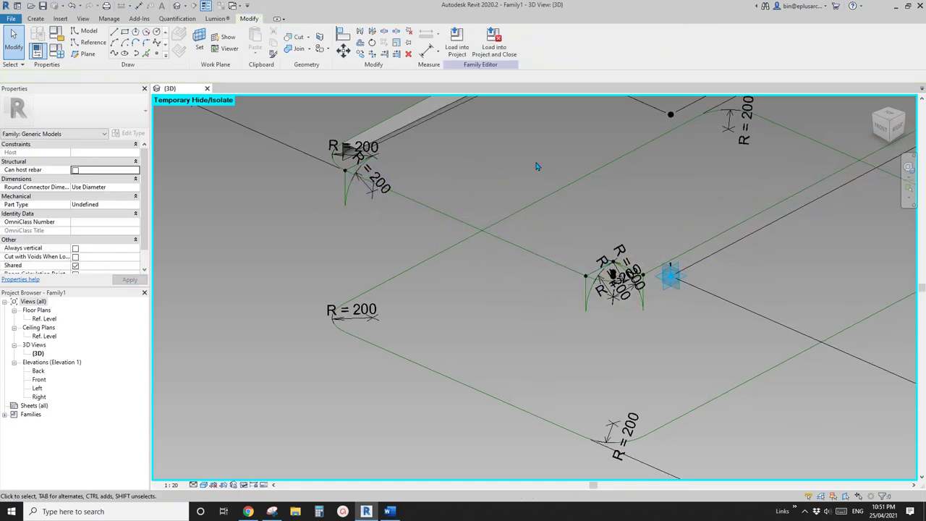
Step: Reset the temporary hide to bring back the box forms and inspect the opposite short end
{"action": "key", "text": "h"}
{"action": "key", "text": "r"}
{"action": "scroll", "coordinate": [497, 241], "scroll_direction": "down", "scroll_amount": 1}
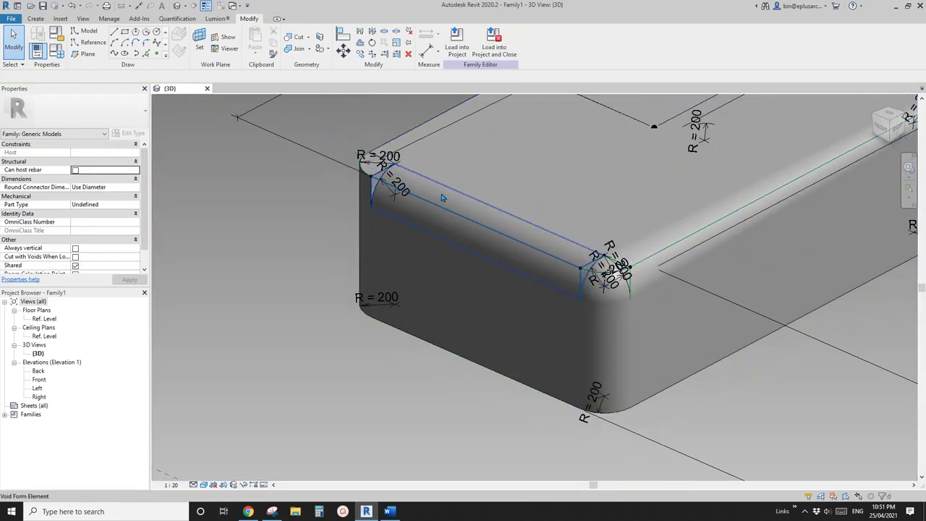
{"action": "middle_click_drag", "start_coordinate": [443, 198], "coordinate": [355, 257], "text": "shift"}
{"action": "middle_click_drag", "start_coordinate": [421, 306], "coordinate": [354, 238]}
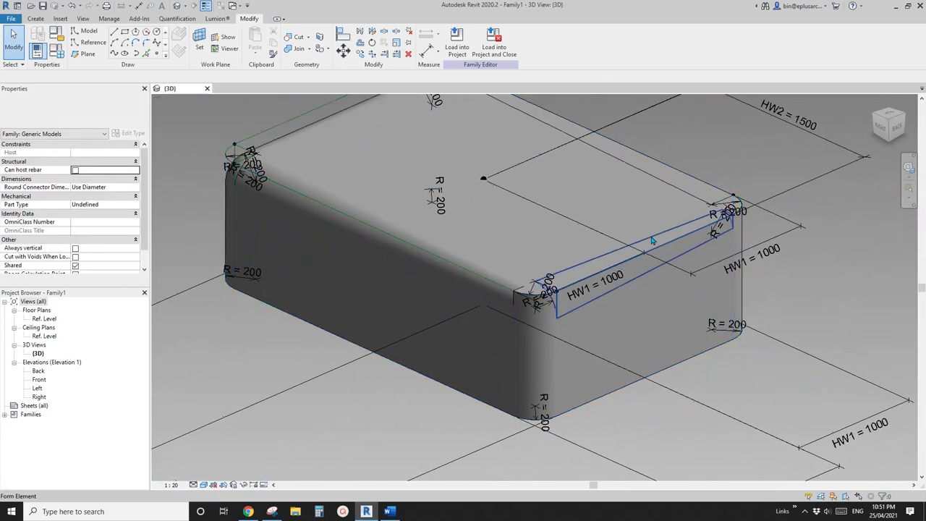
Step: Dissolve the existing void form along the box's long top front edge back into its profile curves
{"action": "scroll", "coordinate": [464, 287], "scroll_direction": "up", "scroll_amount": 3}
{"action": "left_click", "coordinate": [446, 274]}
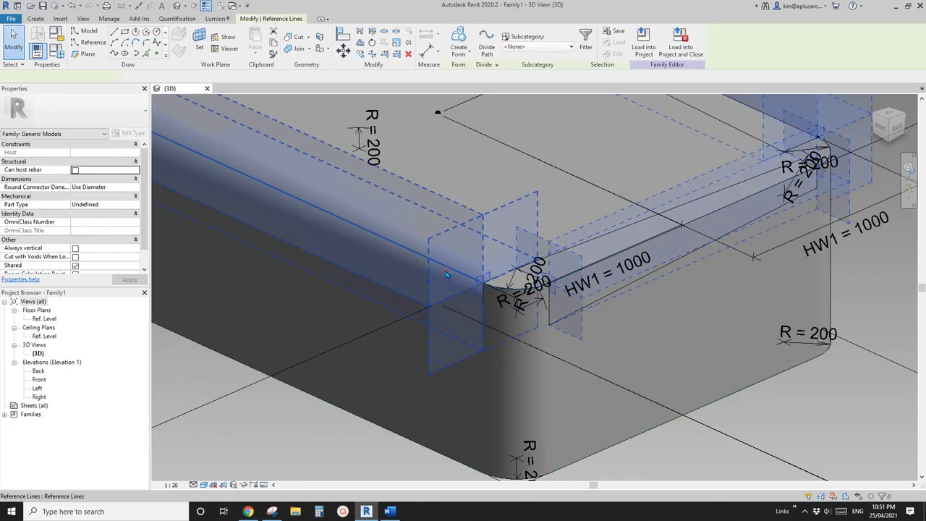
{"action": "left_click", "coordinate": [428, 273]}
{"action": "scroll", "coordinate": [420, 279], "scroll_direction": "down", "scroll_amount": 1}
{"action": "middle_click_drag", "start_coordinate": [413, 283], "coordinate": [483, 196]}
{"action": "middle_click_drag", "start_coordinate": [483, 196], "coordinate": [520, 214]}
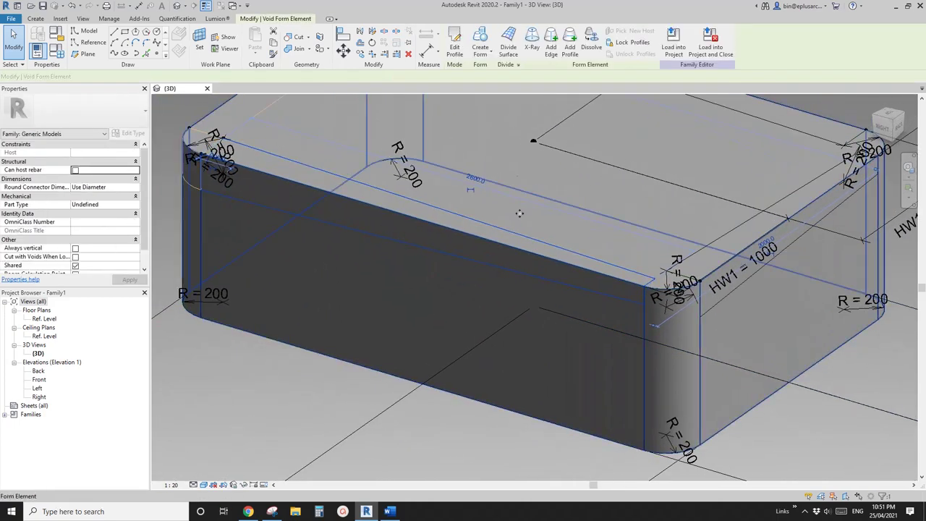
{"action": "key", "text": "Escape"}
{"action": "left_click", "coordinate": [402, 228]}
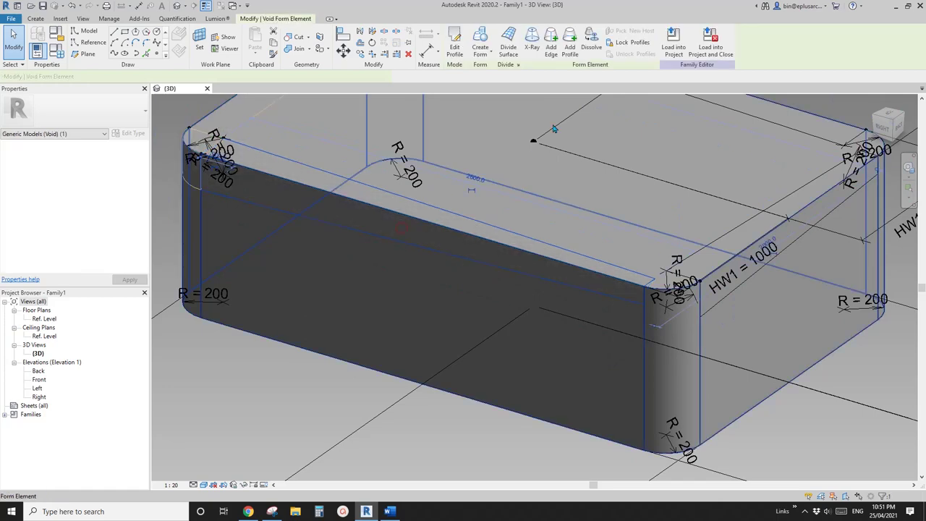
{"action": "left_click", "coordinate": [588, 41]}
Step: Temporarily hide the box forms that cover the dissolved profile at the near corner
{"action": "scroll", "coordinate": [660, 288], "scroll_direction": "up", "scroll_amount": 2}
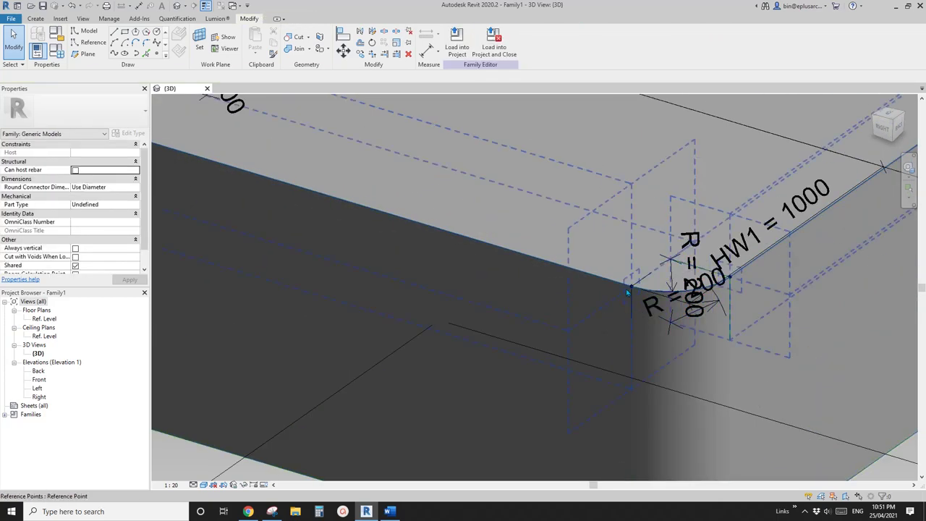
{"action": "left_click", "coordinate": [614, 257]}
{"action": "scroll", "coordinate": [590, 252], "scroll_direction": "down", "scroll_amount": 1}
{"action": "key", "text": "h"}
{"action": "key", "text": "h"}
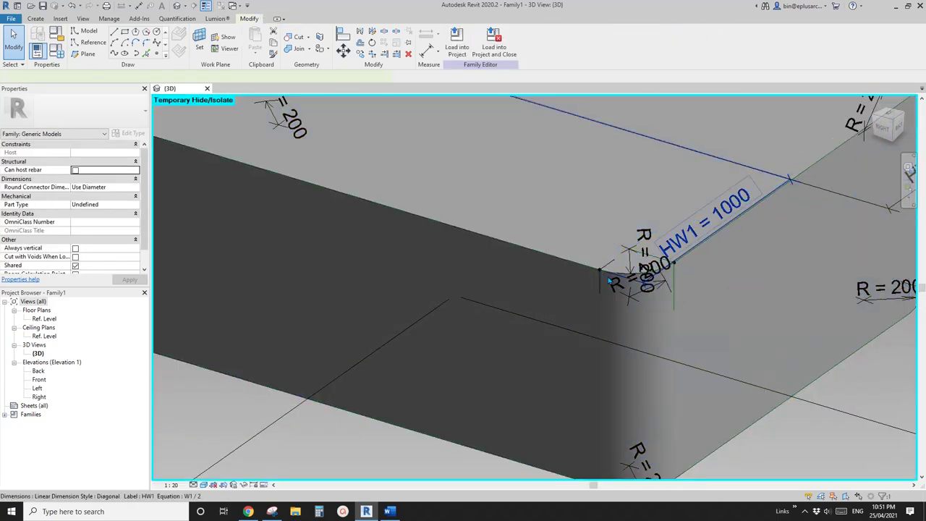
{"action": "scroll", "coordinate": [611, 262], "scroll_direction": "up", "scroll_amount": 2}
{"action": "left_click", "coordinate": [566, 236]}
{"action": "key", "text": "h"}
{"action": "key", "text": "h"}
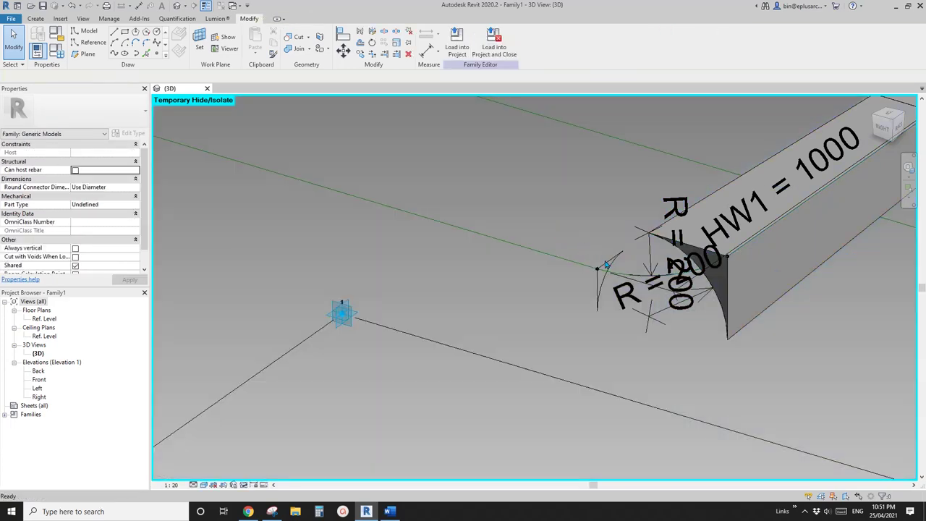
Step: Convert the three lines of the long edge's near-corner end profile to reference lines
{"action": "left_click", "coordinate": [608, 265]}
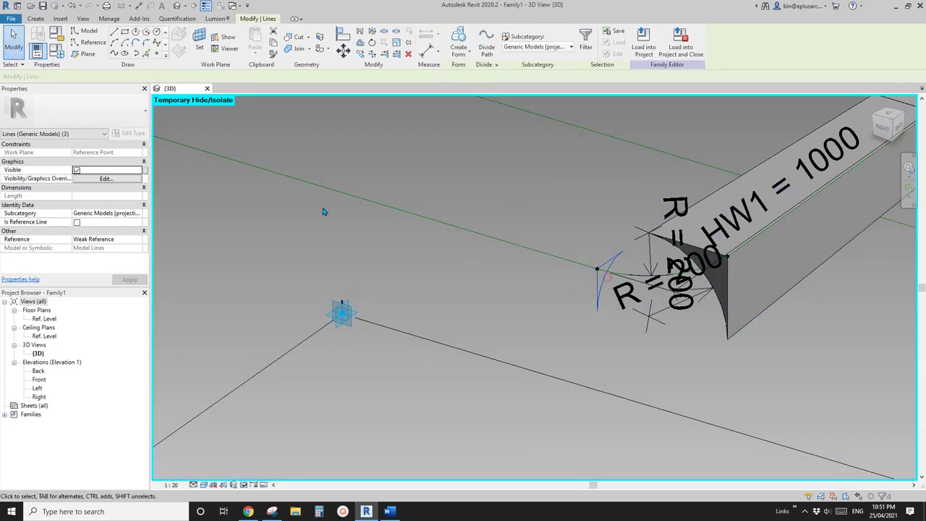
{"action": "left_click", "coordinate": [91, 225]}
{"action": "scroll", "coordinate": [527, 240], "scroll_direction": "up", "scroll_amount": 2}
{"action": "middle_click_drag", "start_coordinate": [528, 240], "coordinate": [410, 230]}
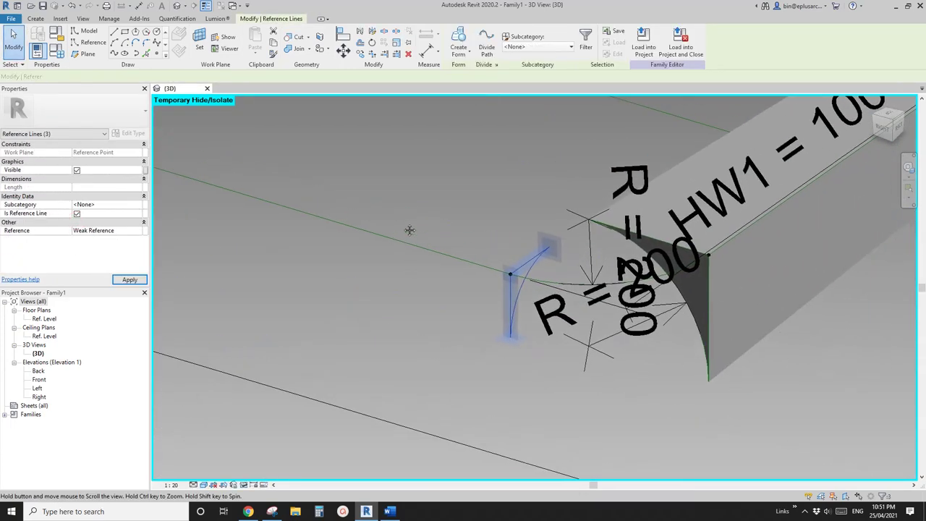
Step: Set the work plane on the profile's reference point and add a radial dimension to the profile arc
{"action": "left_click", "coordinate": [413, 230]}
{"action": "left_click", "coordinate": [200, 40]}
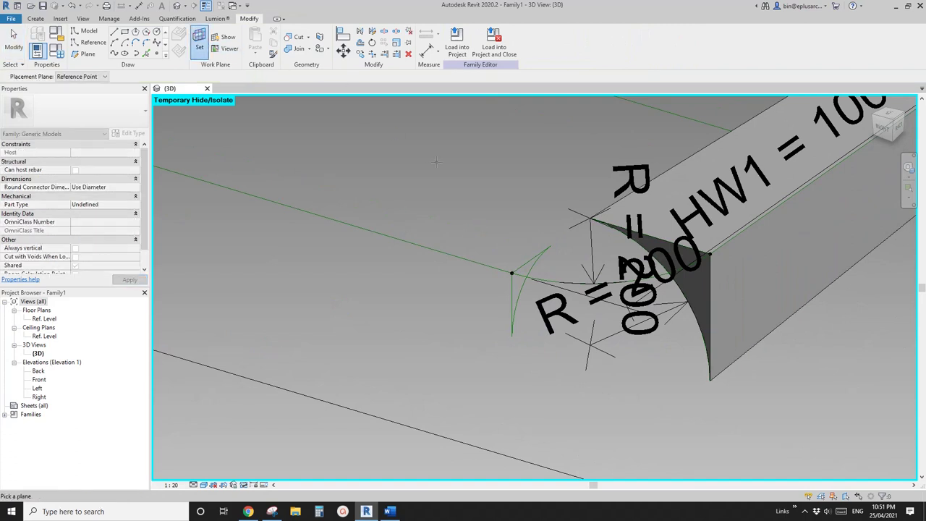
{"action": "left_click", "coordinate": [513, 275]}
{"action": "key", "text": "d"}
{"action": "key", "text": "i"}
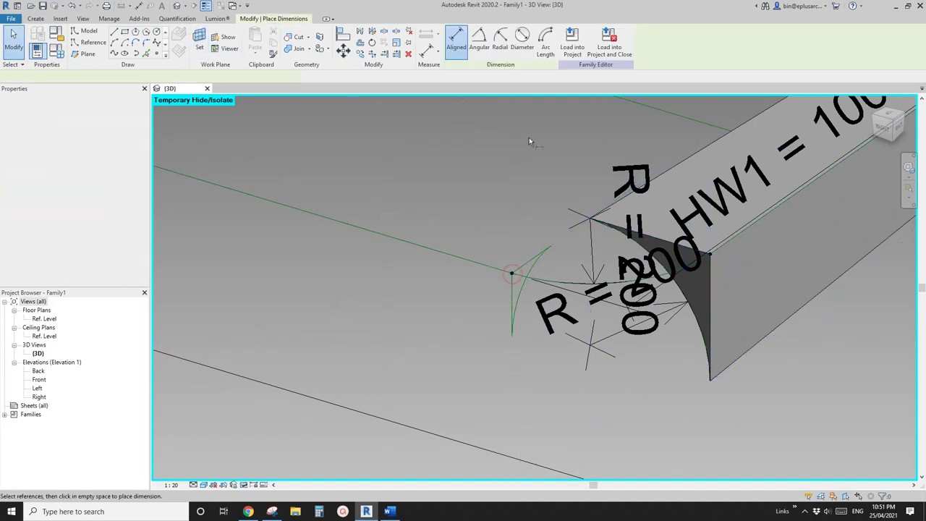
{"action": "left_click", "coordinate": [529, 289]}
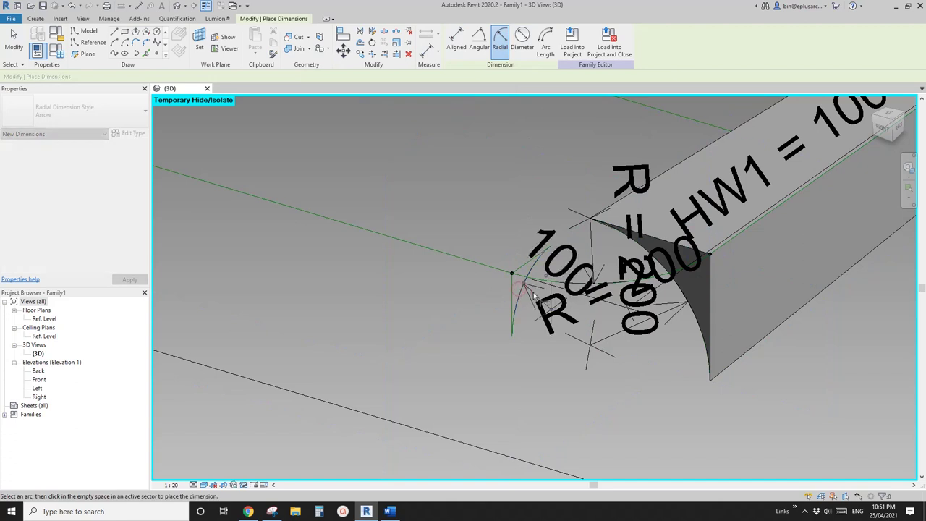
{"action": "key", "text": "Escape"}
Step: Label the new radial dimension with parameter R
{"action": "left_click", "coordinate": [530, 292]}
{"action": "left_click", "coordinate": [507, 40]}
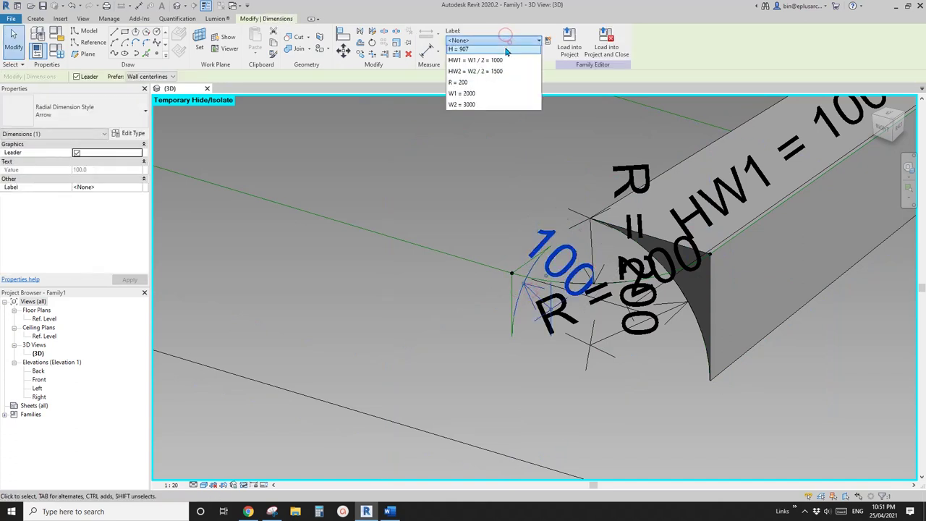
{"action": "left_click", "coordinate": [463, 117]}
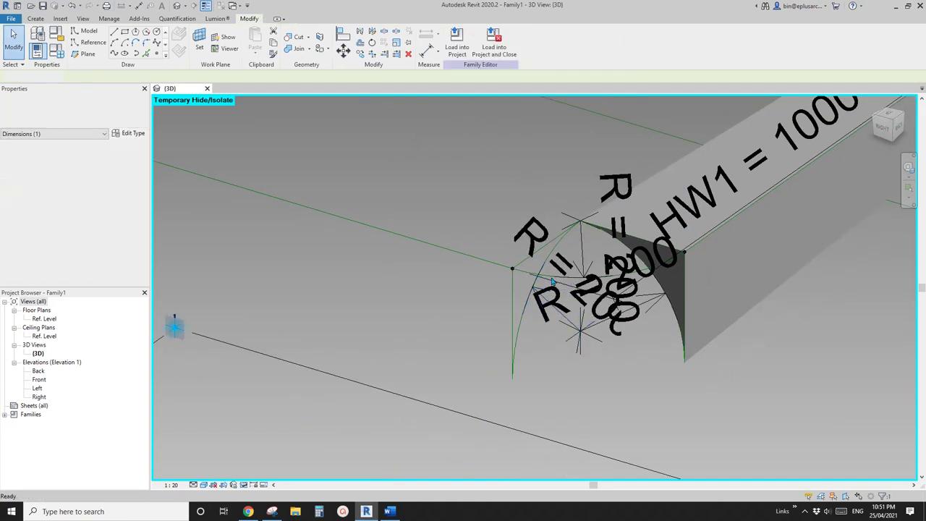
Step: Create a void form from both complete end profiles, including their arcs, and the reference line along the long front edge
{"action": "left_click", "coordinate": [513, 293]}
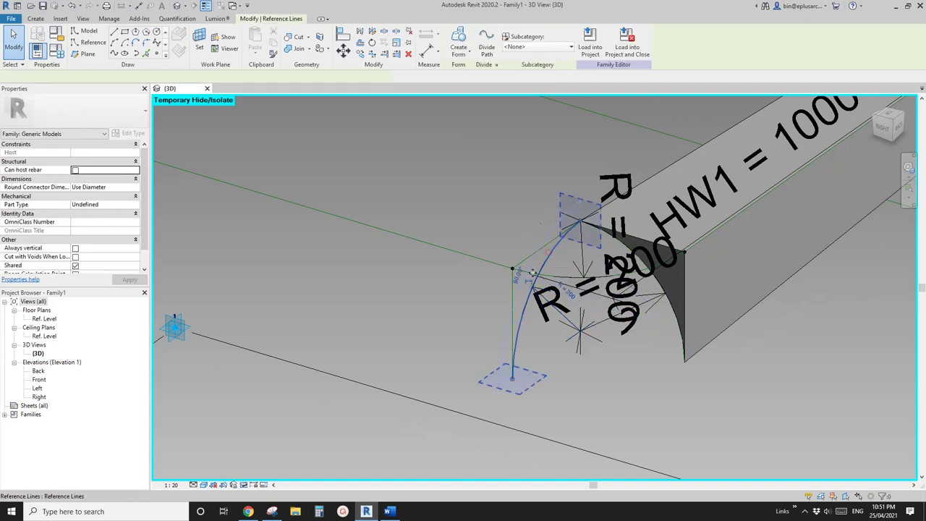
{"action": "left_click", "coordinate": [537, 264], "text": "ctrl"}
{"action": "scroll", "coordinate": [532, 263], "scroll_direction": "down", "scroll_amount": 2}
{"action": "middle_click_drag", "start_coordinate": [410, 263], "coordinate": [581, 291]}
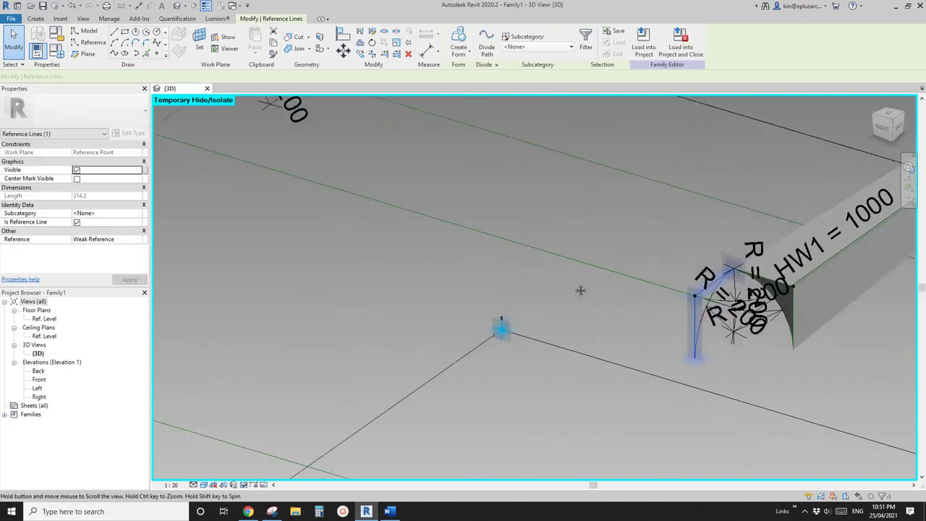
{"action": "middle_click_drag", "start_coordinate": [388, 229], "coordinate": [611, 289]}
{"action": "scroll", "coordinate": [327, 222], "scroll_direction": "up", "scroll_amount": 1}
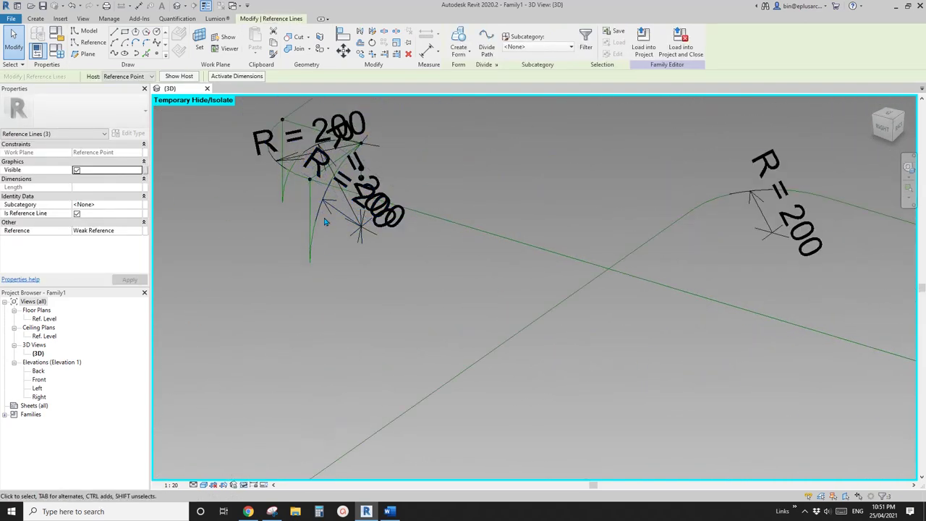
{"action": "left_click", "coordinate": [317, 233], "text": "ctrl"}
{"action": "scroll", "coordinate": [353, 221], "scroll_direction": "down", "scroll_amount": 3}
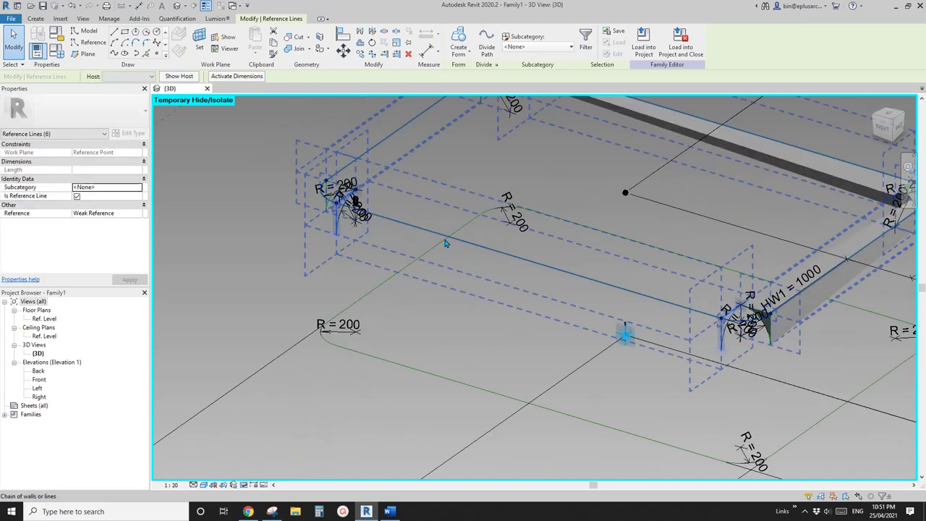
{"action": "left_click", "coordinate": [484, 247], "text": "ctrl"}
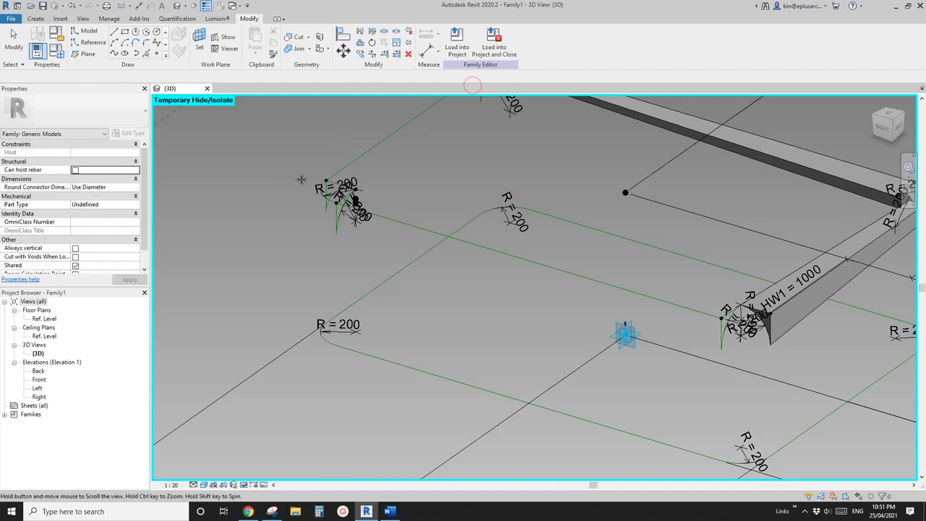
Step: Reset the temporary hide and inspect the box's rounded long edge and its opposite short end
{"action": "scroll", "coordinate": [384, 194], "scroll_direction": "down", "scroll_amount": 1}
{"action": "key", "text": "h"}
{"action": "key", "text": "r"}
{"action": "left_click", "coordinate": [439, 196]}
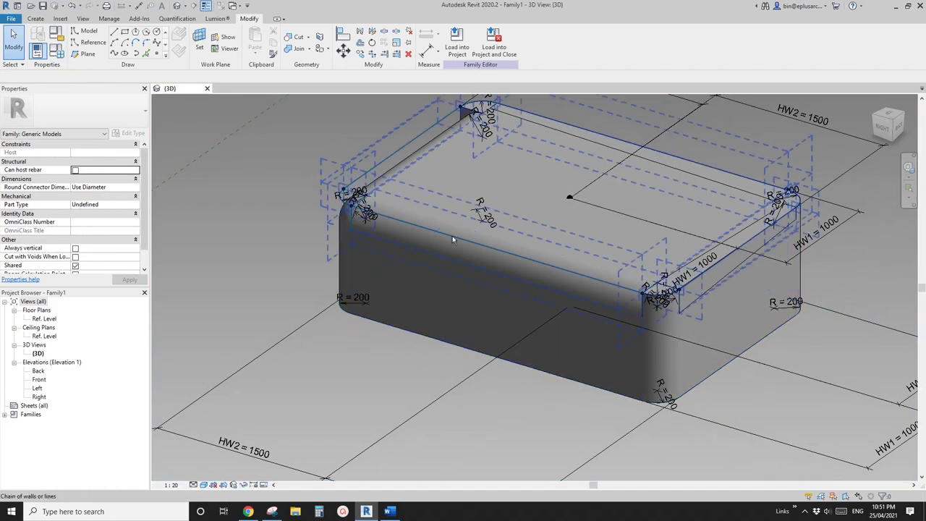
{"action": "middle_click_drag", "start_coordinate": [453, 236], "coordinate": [337, 253], "text": "shift"}
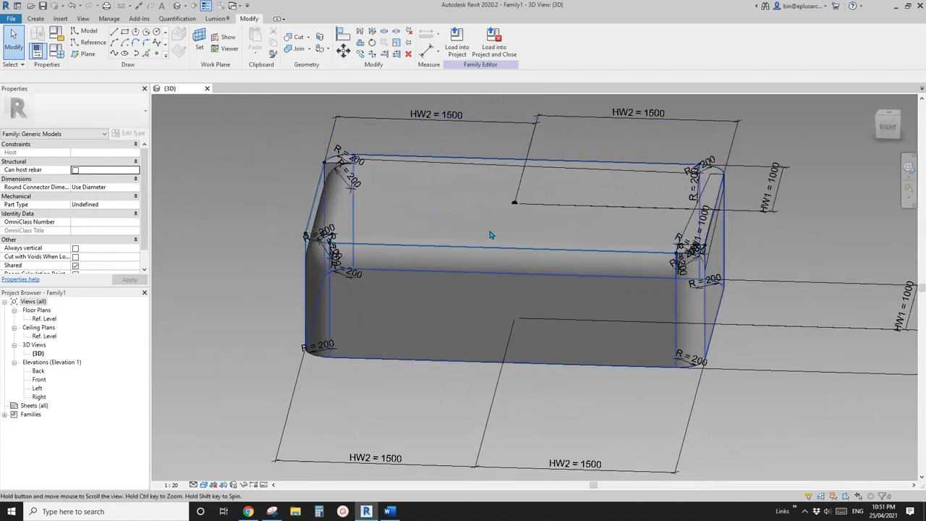
{"action": "middle_click_drag", "start_coordinate": [490, 236], "coordinate": [506, 272], "text": "shift"}
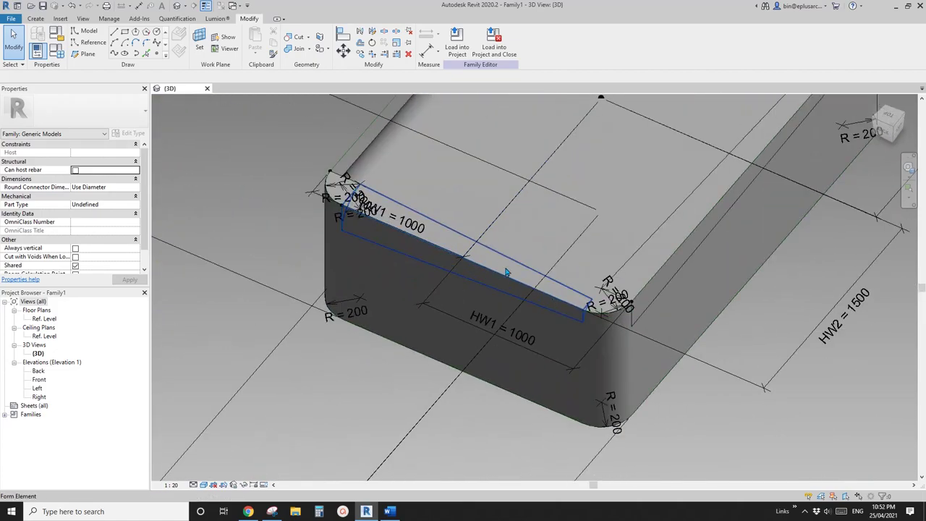
Step: Examine the solid form along the short top edge from several sides, including from beneath the box
{"action": "left_click", "coordinate": [500, 259]}
{"action": "scroll", "coordinate": [499, 259], "scroll_direction": "down", "scroll_amount": 3}
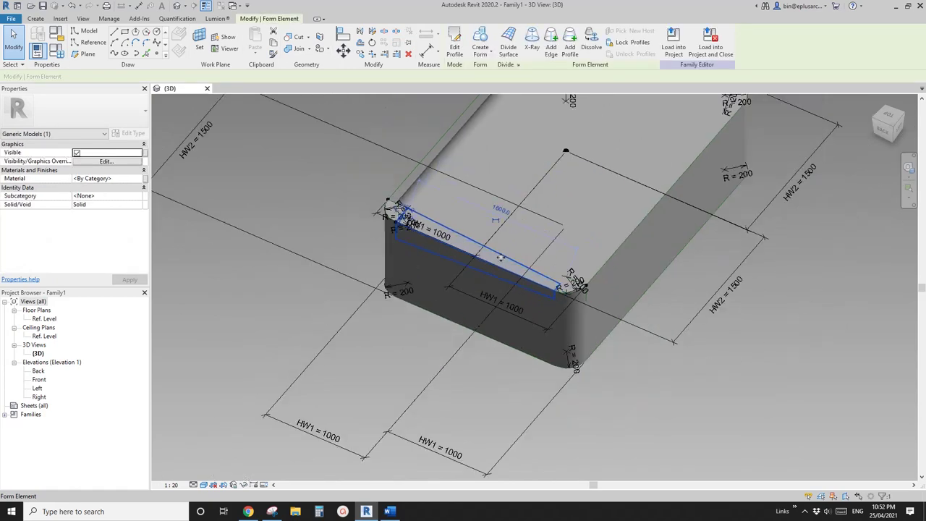
{"action": "scroll", "coordinate": [522, 267], "scroll_direction": "up", "scroll_amount": 2}
{"action": "key", "text": "Escape"}
{"action": "left_click", "coordinate": [516, 266]}
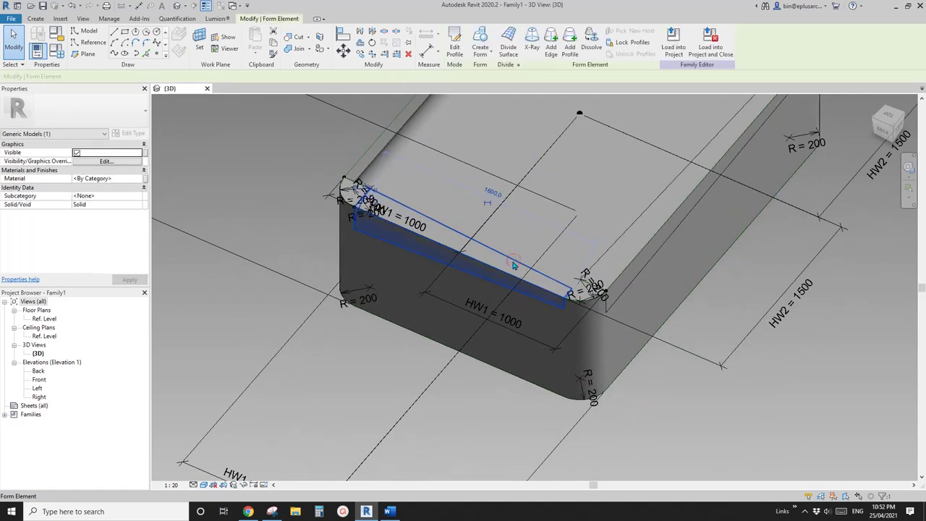
{"action": "middle_click_drag", "start_coordinate": [515, 266], "coordinate": [540, 335], "text": "shift"}
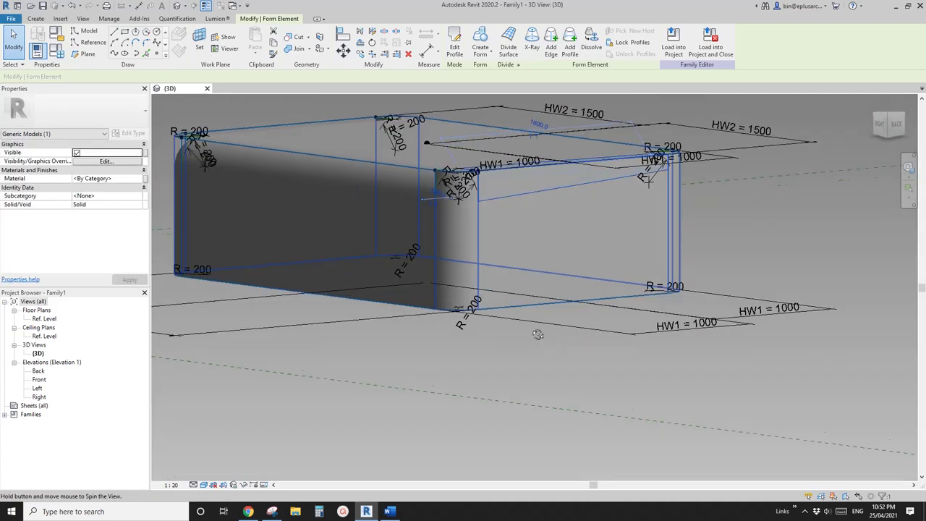
{"action": "scroll", "coordinate": [548, 282], "scroll_direction": "up", "scroll_amount": 2}
{"action": "middle_click_drag", "start_coordinate": [548, 282], "coordinate": [576, 220], "text": "shift"}
{"action": "mouse_move", "coordinate": [558, 266]}
{"action": "middle_mouse_down", "text": "shift"}
{"action": "mouse_move", "coordinate": [533, 279]}
{"action": "mouse_move", "coordinate": [496, 240]}
{"action": "mouse_move", "coordinate": [539, 231]}
{"action": "middle_mouse_up", "text": "shift"}
{"action": "scroll", "coordinate": [538, 231], "scroll_direction": "up", "scroll_amount": 3}
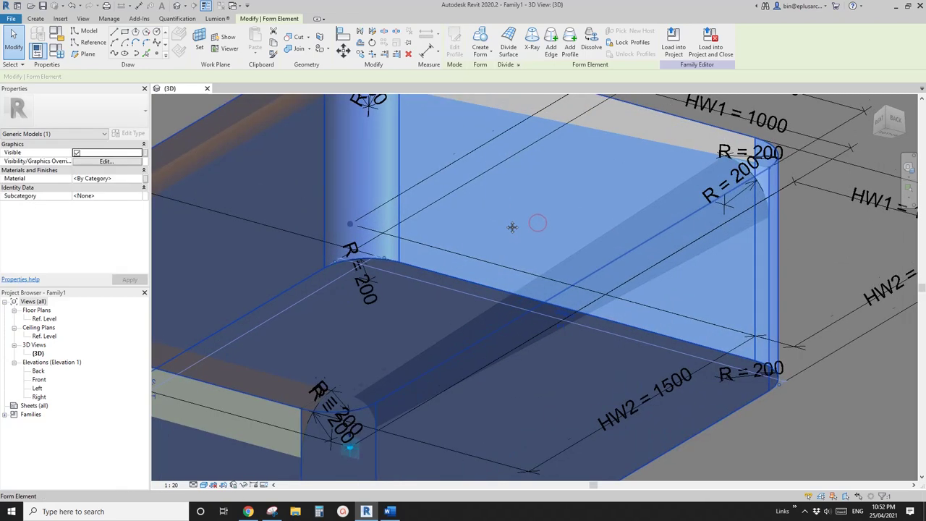
Step: Temporarily hide the main box form to expose the short-edge forms and the corner profiles
{"action": "key", "text": "h"}
{"action": "left_click", "coordinate": [515, 220]}
{"action": "key", "text": "h"}
{"action": "key", "text": "h"}
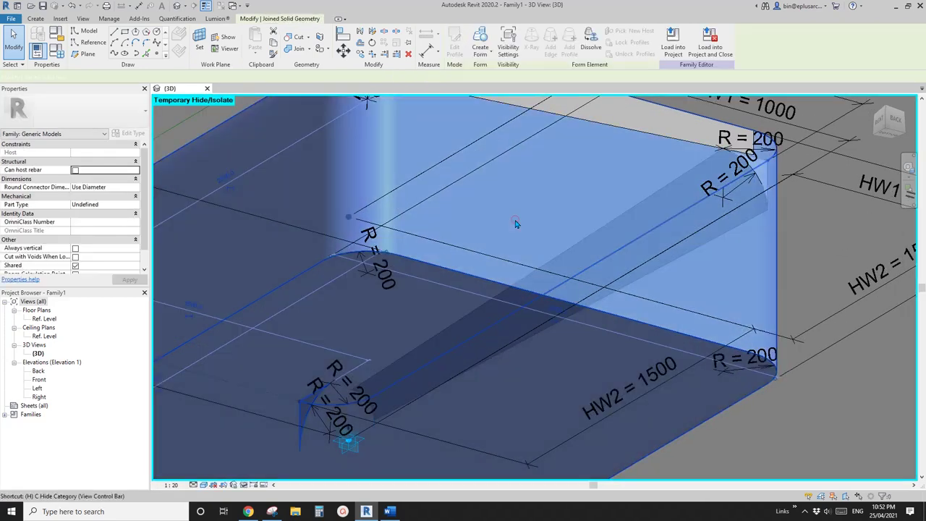
{"action": "scroll", "coordinate": [548, 254], "scroll_direction": "down", "scroll_amount": 1}
{"action": "middle_click_drag", "start_coordinate": [529, 265], "coordinate": [479, 202], "text": "shift"}
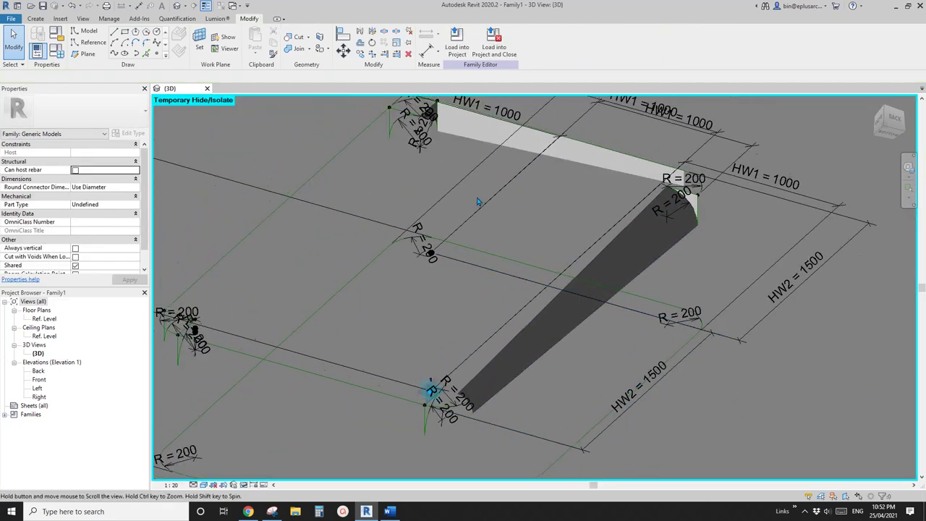
Step: Copy the short-edge form's end profile, its reference lines and host point, into the open area inside the box, with multiple copying on
{"action": "middle_click_drag", "start_coordinate": [441, 105], "coordinate": [426, 167]}
{"action": "scroll", "coordinate": [418, 165], "scroll_direction": "up", "scroll_amount": 3}
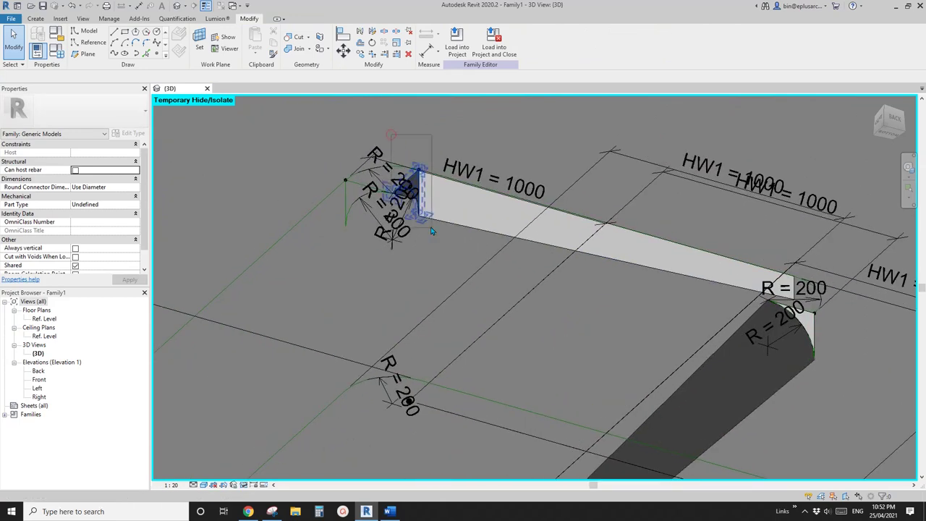
{"action": "left_click_drag", "start_coordinate": [434, 238], "coordinate": [434, 236]}
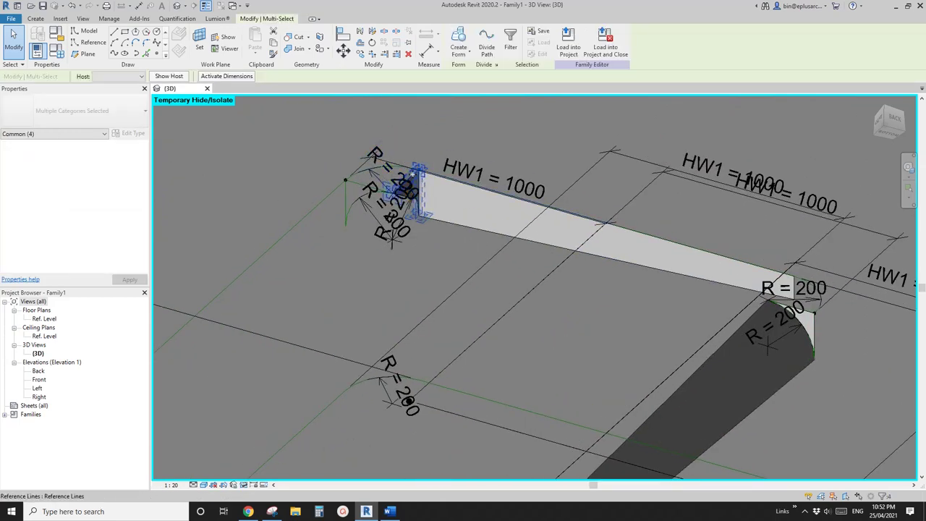
{"action": "scroll", "coordinate": [423, 180], "scroll_direction": "down", "scroll_amount": 4}
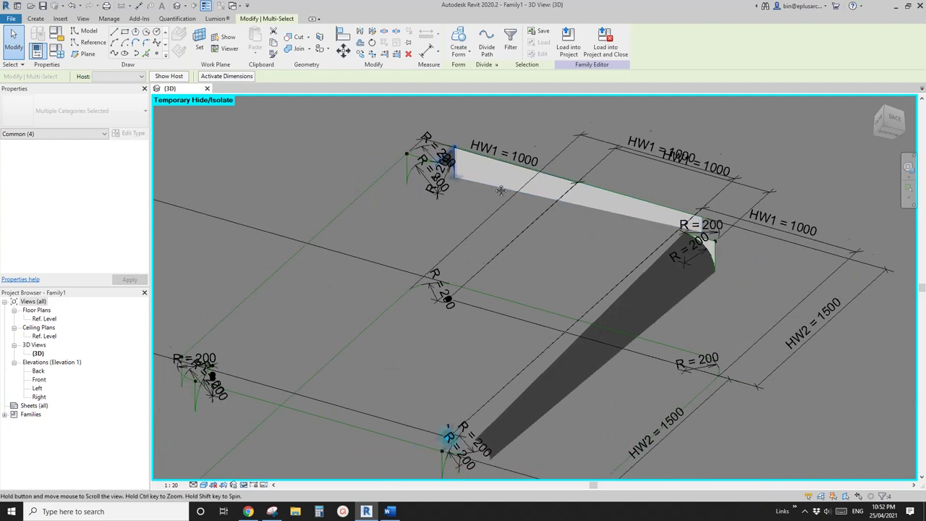
{"action": "key", "text": "c"}
{"action": "key", "text": "o"}
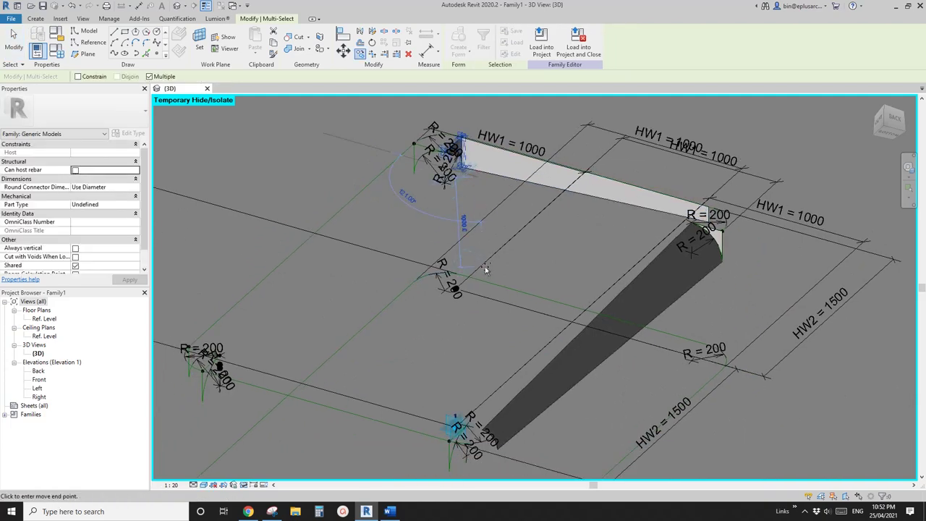
{"action": "left_click", "coordinate": [487, 269]}
{"action": "middle_click_drag", "start_coordinate": [504, 275], "coordinate": [498, 248], "text": "shift"}
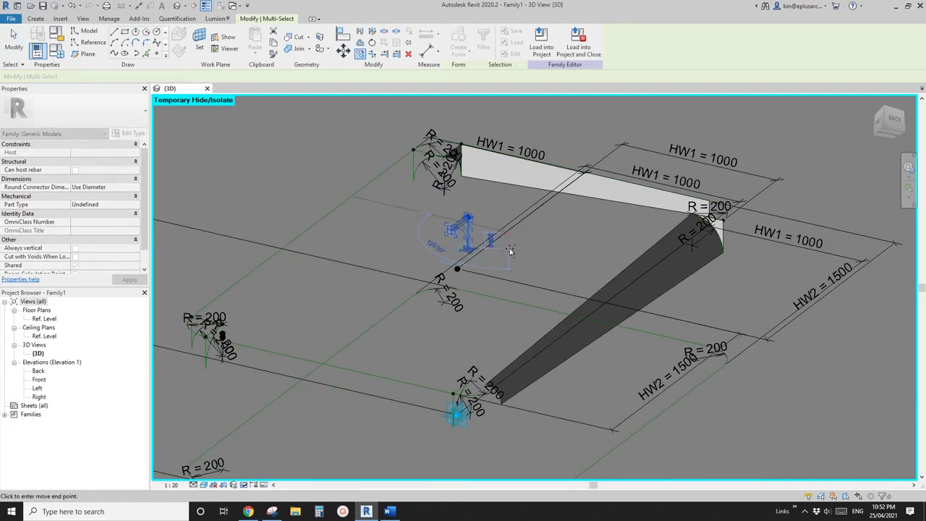
{"action": "middle_click_drag", "start_coordinate": [497, 293], "coordinate": [498, 278], "text": "shift"}
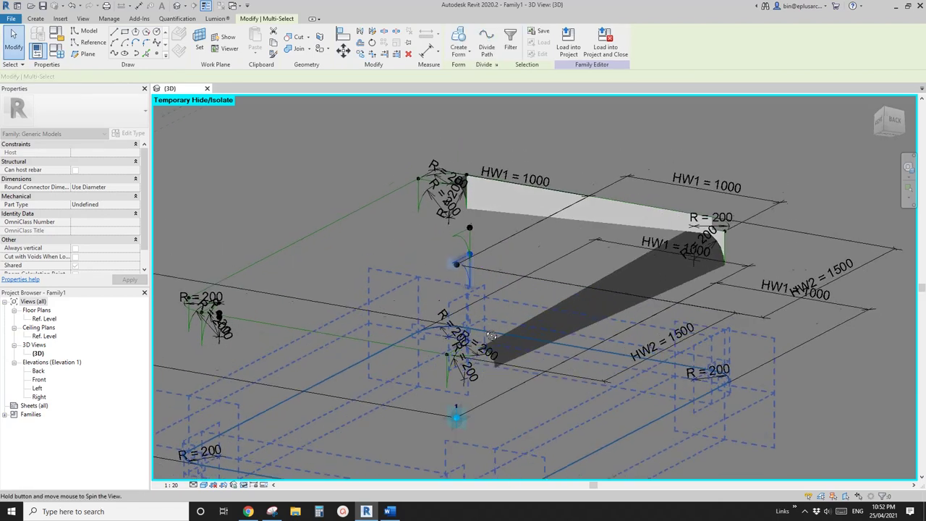
{"action": "middle_click_drag", "start_coordinate": [519, 308], "coordinate": [556, 320], "text": "shift"}
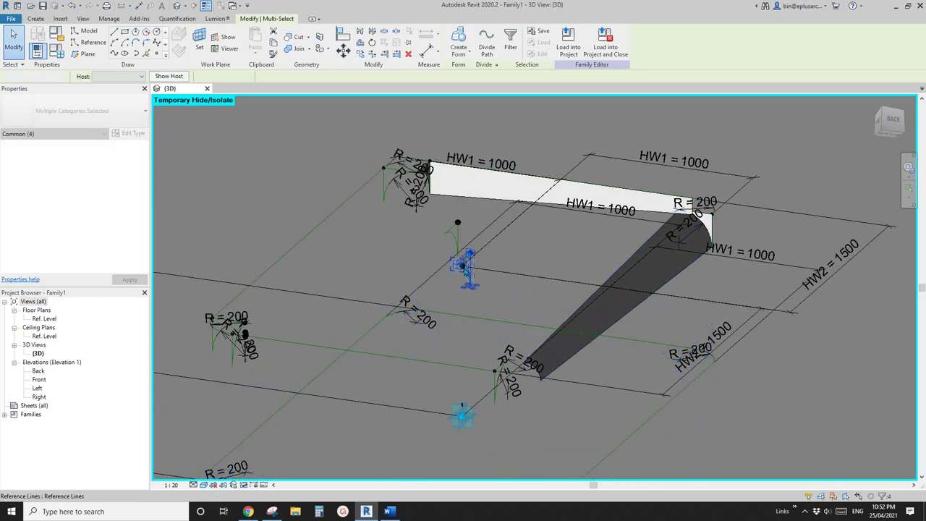
Step: Rehost the copied profile's first point onto the reference line along the box's short bottom edge
{"action": "key", "text": "Escape"}
{"action": "scroll", "coordinate": [461, 250], "scroll_direction": "up", "scroll_amount": 1}
{"action": "left_click", "coordinate": [459, 216]}
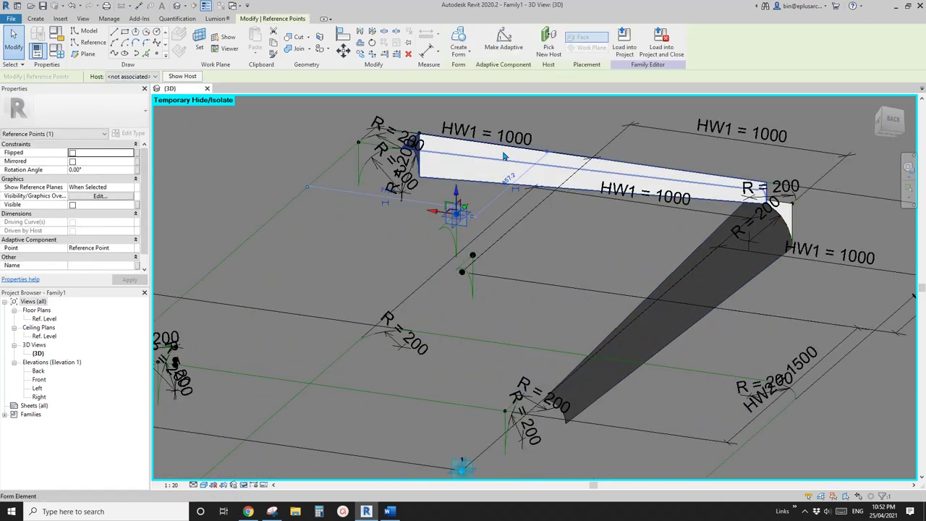
{"action": "left_click", "coordinate": [549, 49]}
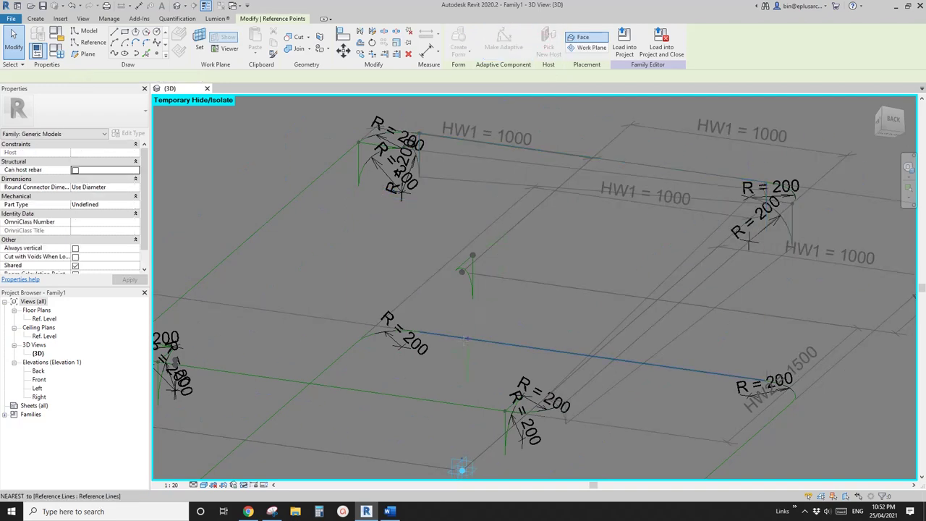
{"action": "left_click", "coordinate": [469, 339]}
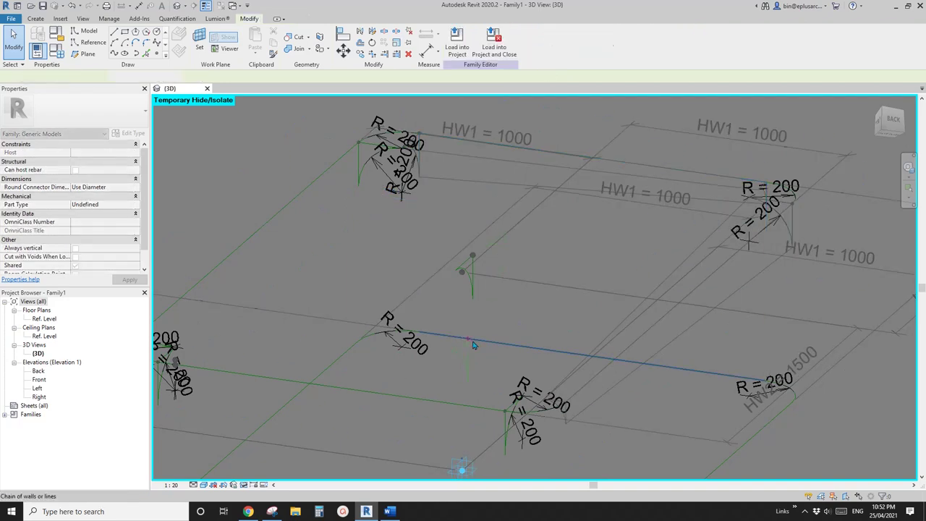
Step: Set the rotation angle of the rehosted profile point on the short bottom edge to 90°
{"action": "middle_click_drag", "start_coordinate": [498, 364], "coordinate": [568, 348], "text": "shift"}
{"action": "scroll", "coordinate": [504, 276], "scroll_direction": "down", "scroll_amount": 1}
{"action": "middle_click_drag", "start_coordinate": [604, 447], "coordinate": [500, 302]}
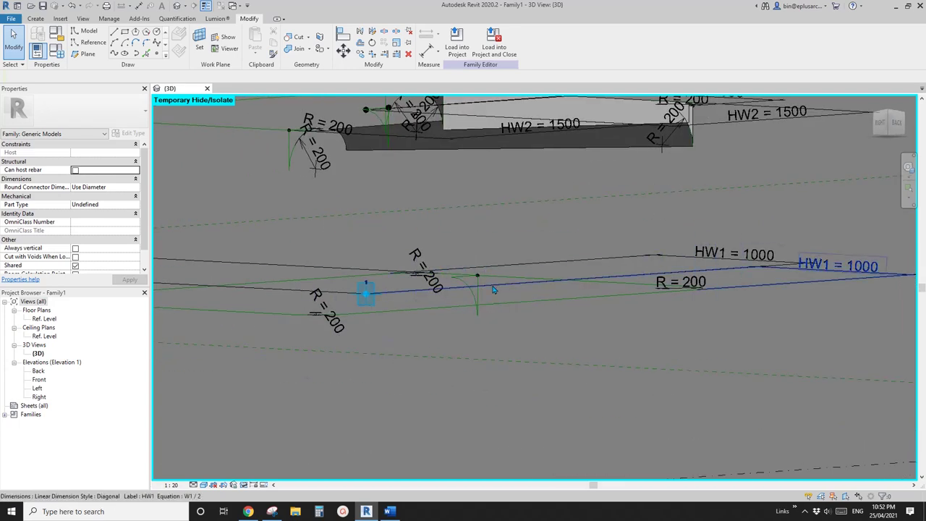
{"action": "scroll", "coordinate": [479, 284], "scroll_direction": "up", "scroll_amount": 2}
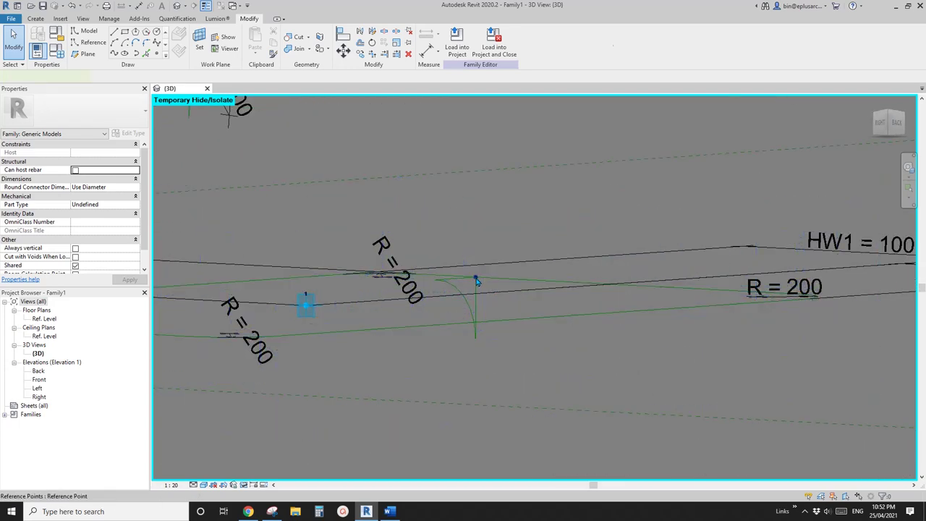
{"action": "left_click", "coordinate": [477, 281]}
{"action": "left_click", "coordinate": [116, 172]}
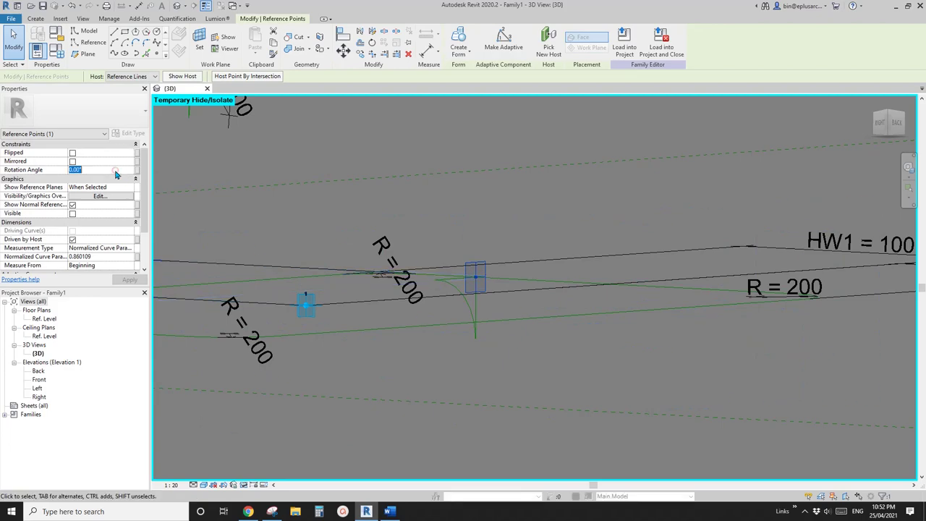
{"action": "mouse_move", "coordinate": [422, 196]}
{"action": "middle_mouse_down", "text": "shift"}
{"action": "mouse_move", "coordinate": [483, 237]}
{"action": "mouse_move", "coordinate": [263, 183]}
{"action": "mouse_move", "coordinate": [429, 190]}
{"action": "mouse_move", "coordinate": [520, 244]}
{"action": "mouse_move", "coordinate": [411, 206]}
{"action": "middle_mouse_up", "text": "shift"}
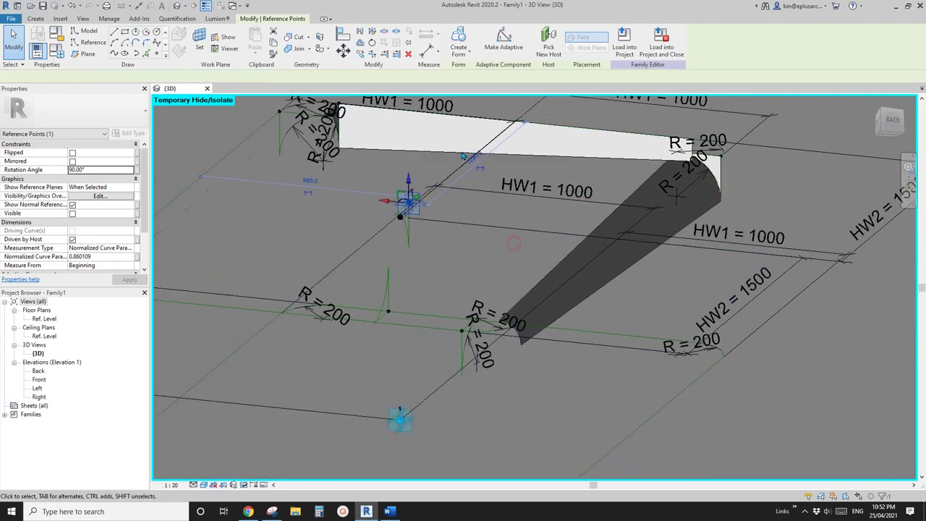
Step: Rehost the second copied profile's point onto the same short bottom-edge reference line and set its rotation angle to 90°
{"action": "left_click", "coordinate": [408, 203]}
{"action": "left_click", "coordinate": [438, 329]}
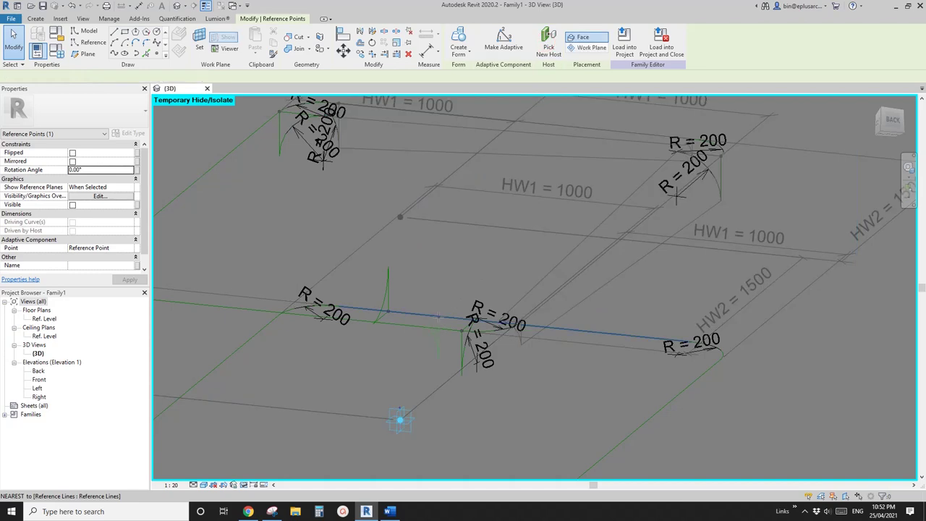
{"action": "left_click", "coordinate": [440, 318]}
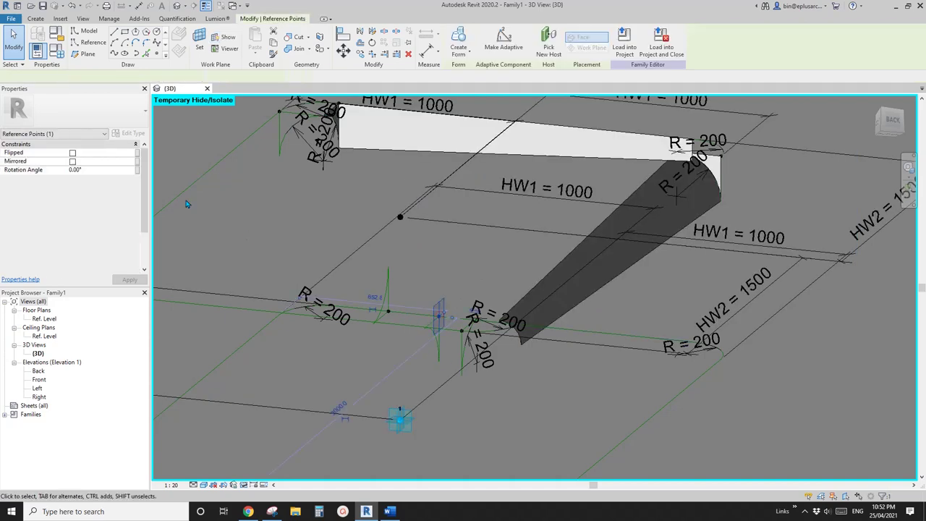
{"action": "left_click", "coordinate": [365, 219]}
Step: Set the first hosted point's normalized curve parameter to 1 so its profile sits at one end of the bottom edge line
{"action": "middle_click_drag", "start_coordinate": [383, 232], "coordinate": [387, 293], "text": "shift"}
{"action": "scroll", "coordinate": [385, 307], "scroll_direction": "up", "scroll_amount": 3}
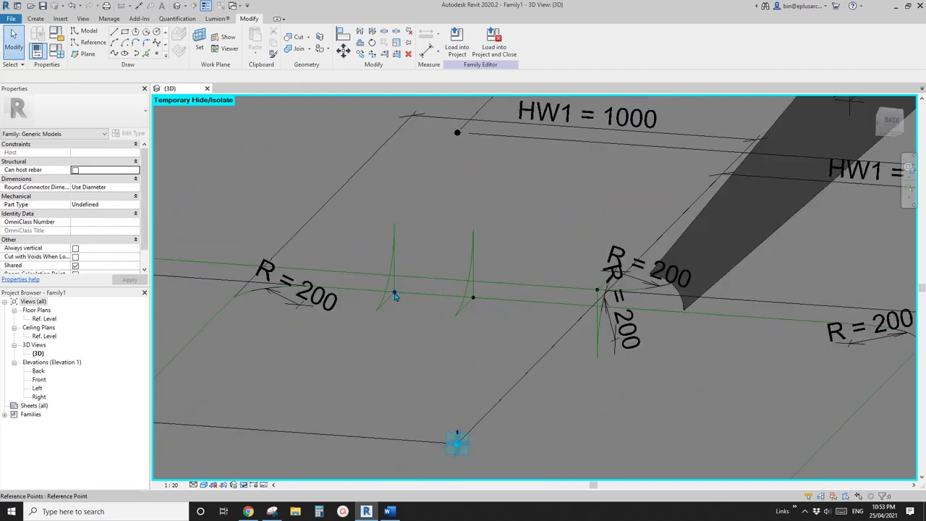
{"action": "left_click", "coordinate": [394, 295]}
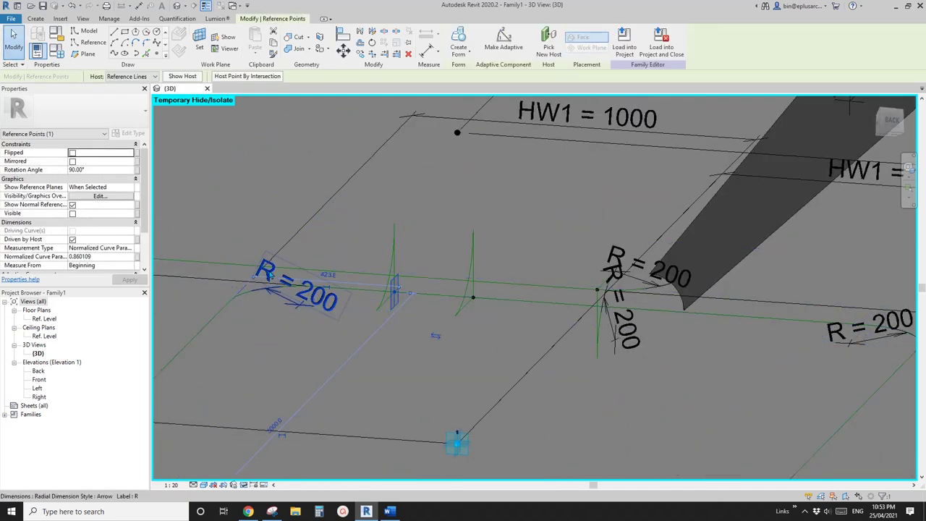
{"action": "left_click", "coordinate": [123, 257]}
{"action": "type", "text": "1"}
{"action": "key", "text": "Return"}
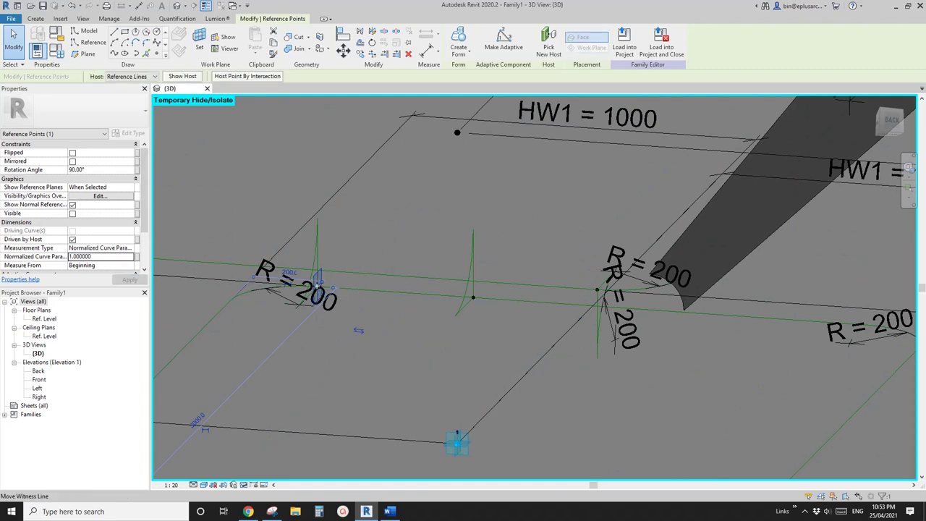
Step: Set the second hosted point's normalized curve parameter to 0 to place its profile at the line's opposite end
{"action": "left_click", "coordinate": [474, 299]}
{"action": "scroll", "coordinate": [474, 298], "scroll_direction": "up", "scroll_amount": 1}
{"action": "left_click", "coordinate": [124, 257]}
{"action": "type", "text": "0"}
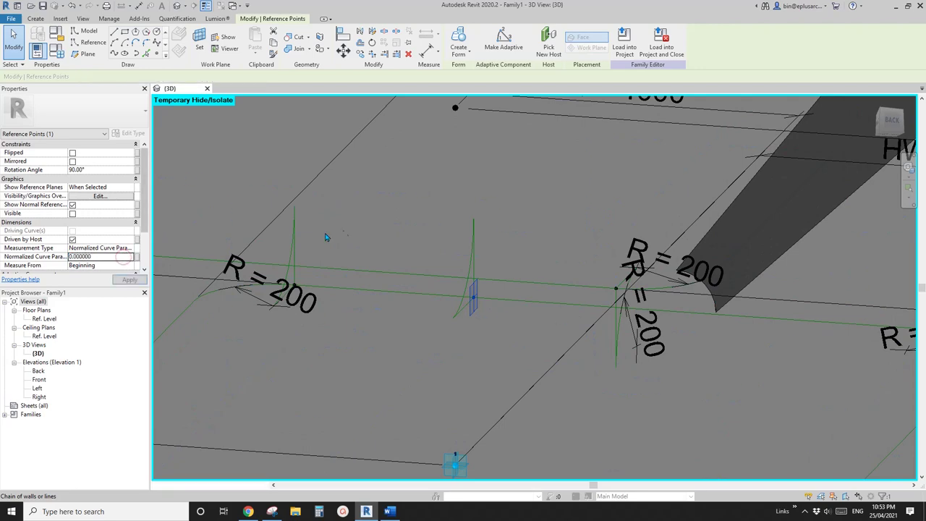
Step: Create a void form from the two bottom-edge profiles and the straight reference line connecting them
{"action": "scroll", "coordinate": [622, 259], "scroll_direction": "down", "scroll_amount": 2}
{"action": "middle_click_drag", "start_coordinate": [623, 259], "coordinate": [529, 245]}
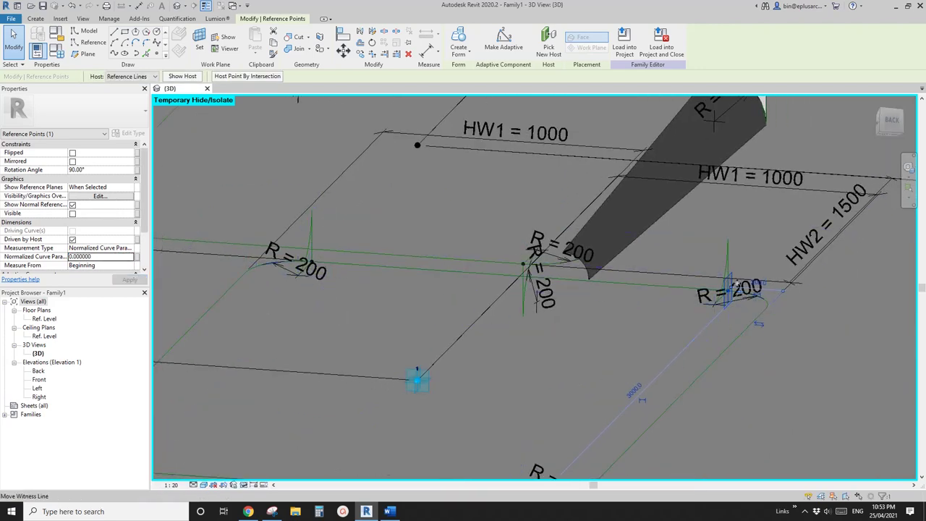
{"action": "middle_click_drag", "start_coordinate": [722, 297], "coordinate": [739, 272], "text": "shift"}
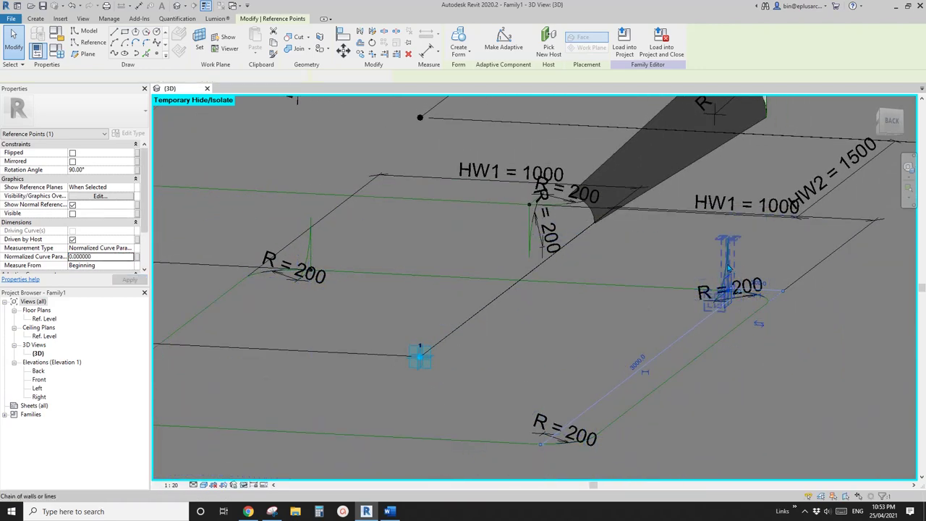
{"action": "left_click", "coordinate": [730, 269]}
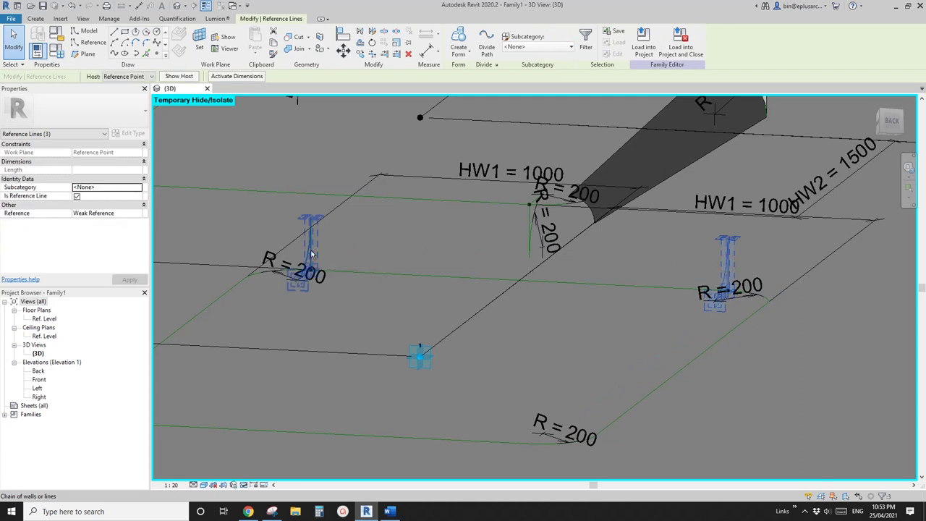
{"action": "key", "text": "Tab"}
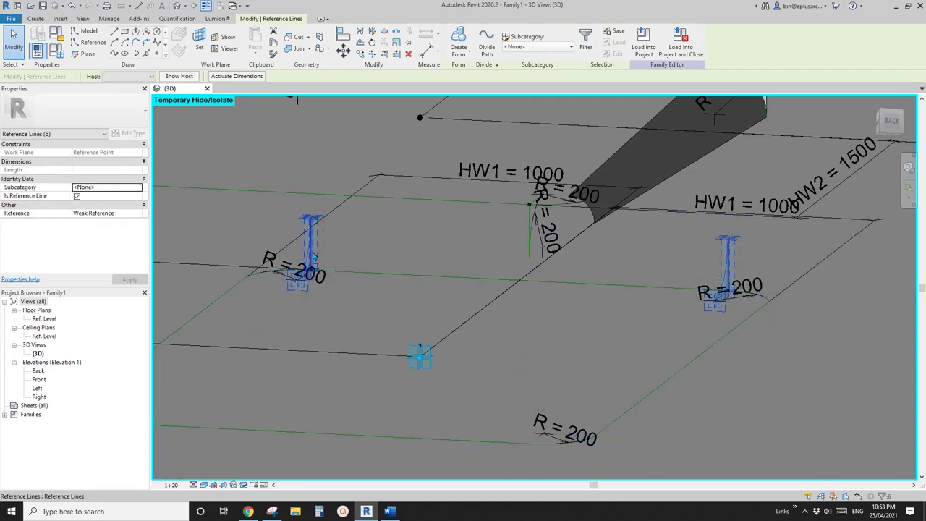
{"action": "key", "text": "Tab"}
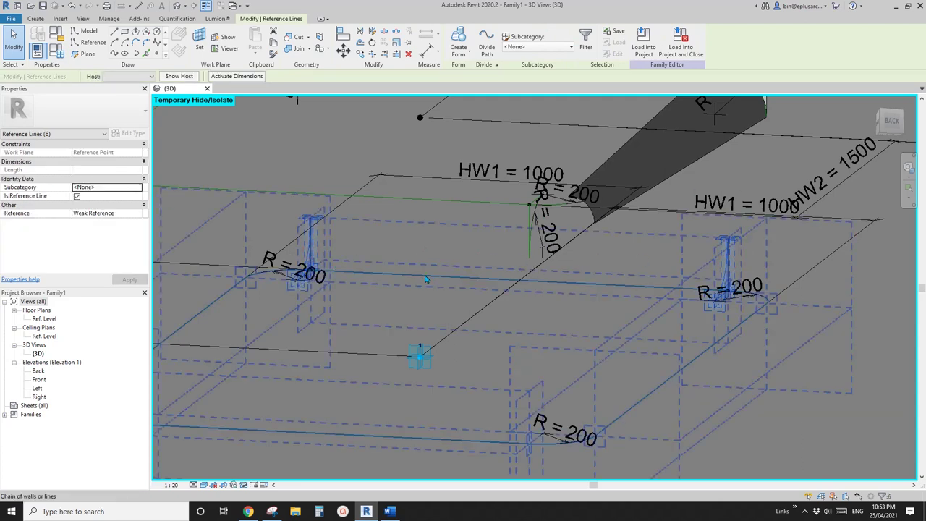
{"action": "key", "text": "Tab"}
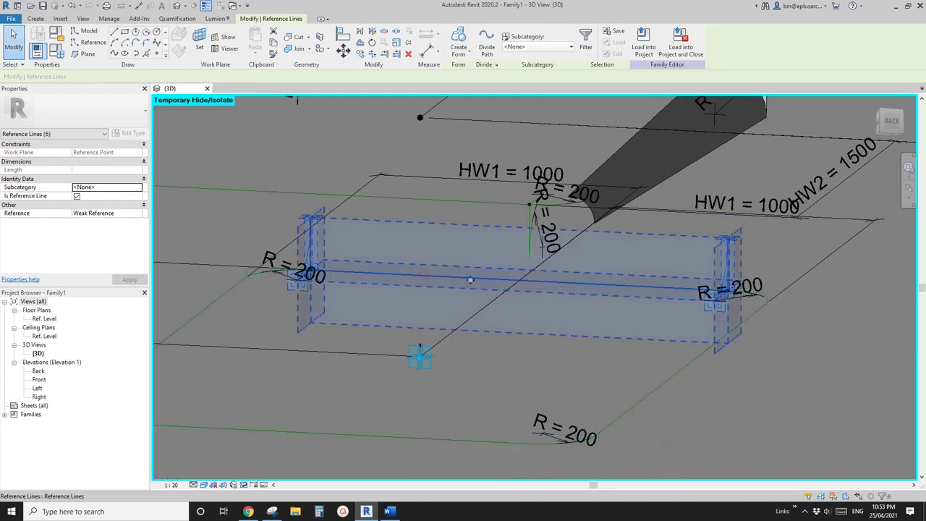
{"action": "left_click", "coordinate": [467, 92]}
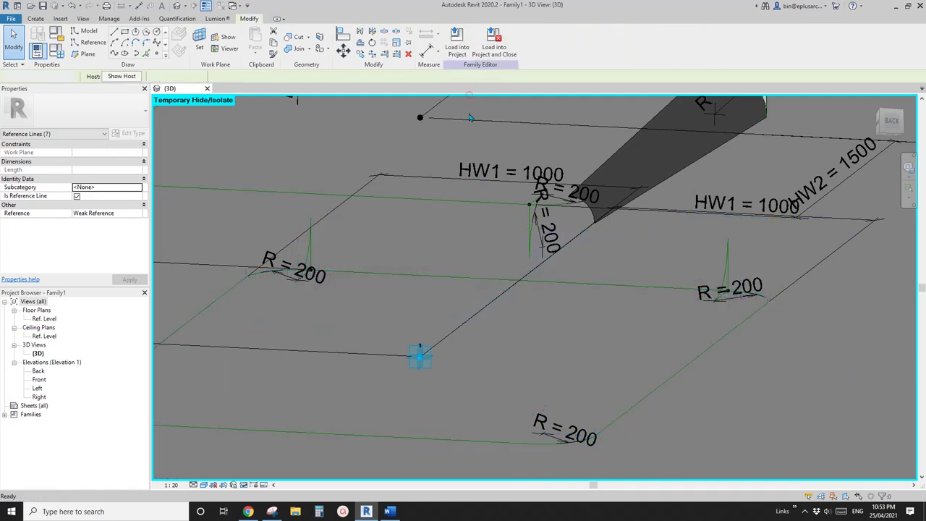
Step: Reset the temporary hide and inspect the new void along the box's short bottom edge
{"action": "scroll", "coordinate": [427, 182], "scroll_direction": "down", "scroll_amount": 1}
{"action": "middle_click_drag", "start_coordinate": [424, 185], "coordinate": [505, 198]}
{"action": "key", "text": "h"}
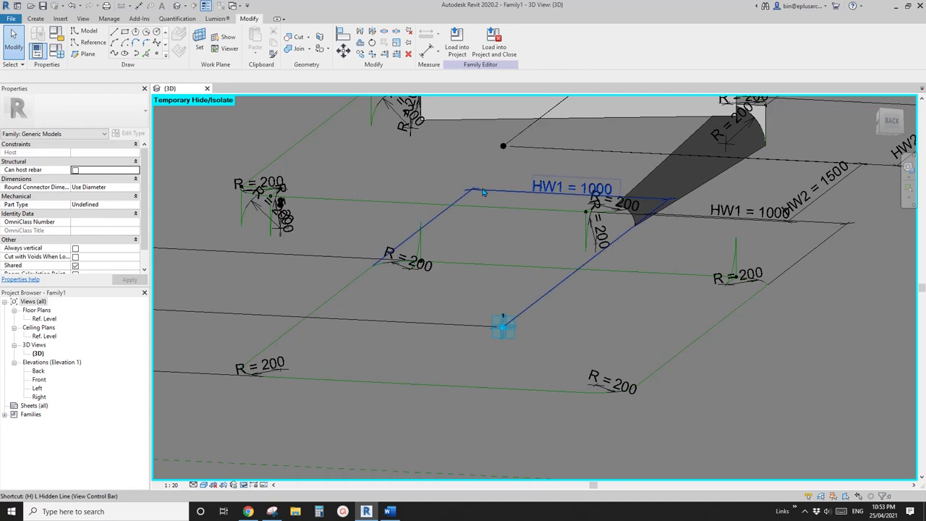
{"action": "key", "text": "r"}
{"action": "middle_click_drag", "start_coordinate": [608, 231], "coordinate": [555, 242], "text": "shift"}
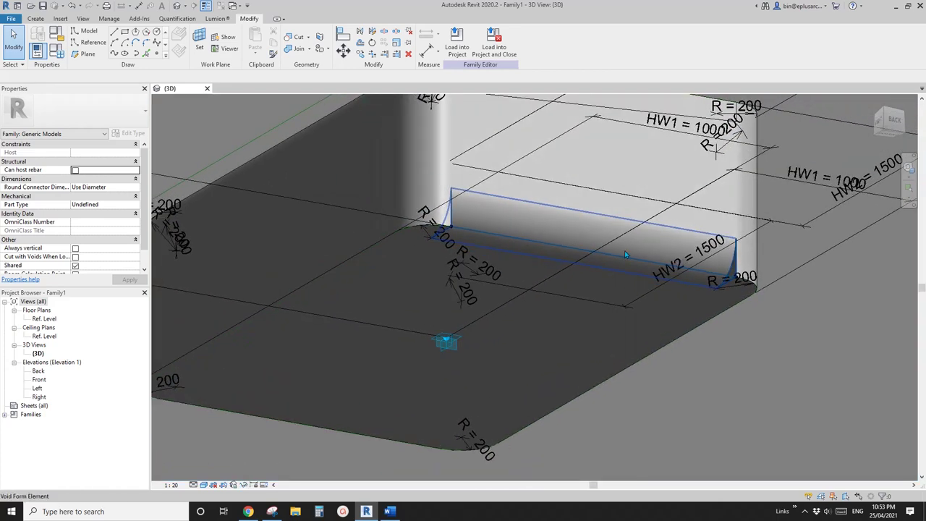
{"action": "scroll", "coordinate": [458, 215], "scroll_direction": "up", "scroll_amount": 4}
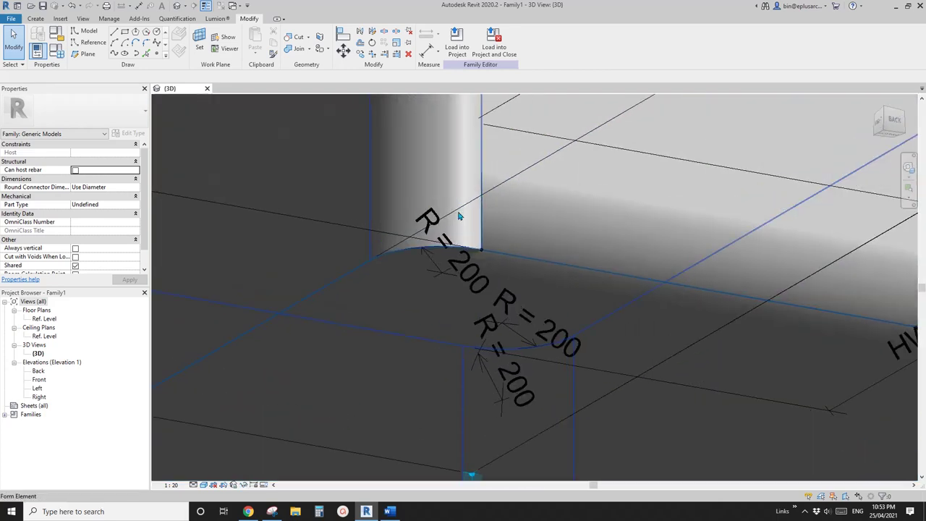
Step: Temporarily hide the main box form and the remaining joined solid geometry
{"action": "left_click", "coordinate": [443, 190]}
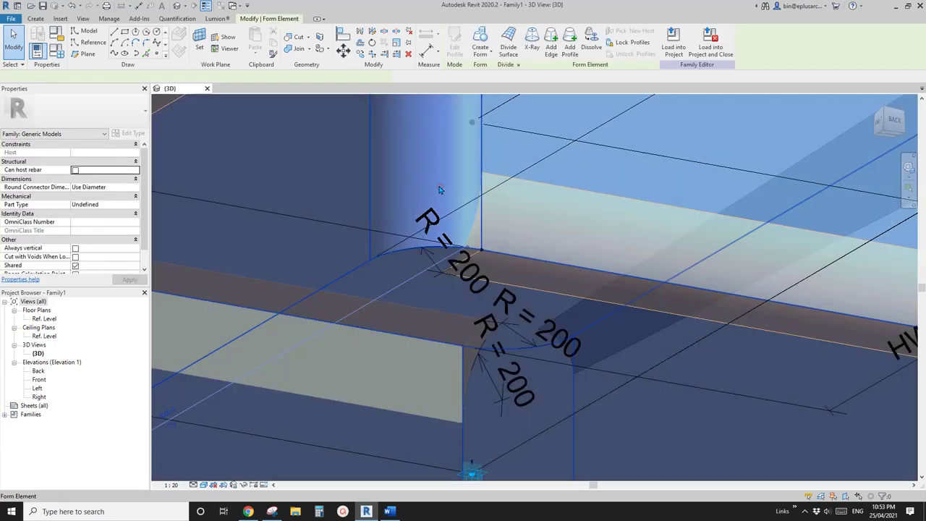
{"action": "key", "text": "h"}
{"action": "key", "text": "h"}
{"action": "middle_click_drag", "start_coordinate": [443, 189], "coordinate": [473, 186], "text": "shift"}
{"action": "left_click", "coordinate": [474, 185]}
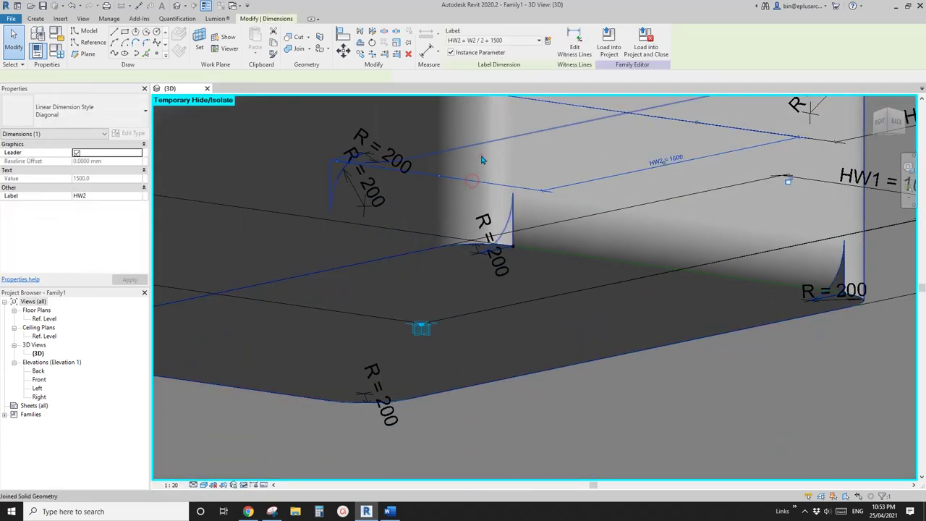
{"action": "left_click", "coordinate": [483, 158]}
{"action": "key", "text": "h"}
{"action": "key", "text": "h"}
Step: Examine the top corner where the long- and short-edge profiles meet, temporarily hiding the corner arc's overlapping radius dimension
{"action": "scroll", "coordinate": [482, 127], "scroll_direction": "down", "scroll_amount": 1}
{"action": "middle_click_drag", "start_coordinate": [482, 127], "coordinate": [458, 199]}
{"action": "scroll", "coordinate": [458, 195], "scroll_direction": "up", "scroll_amount": 5}
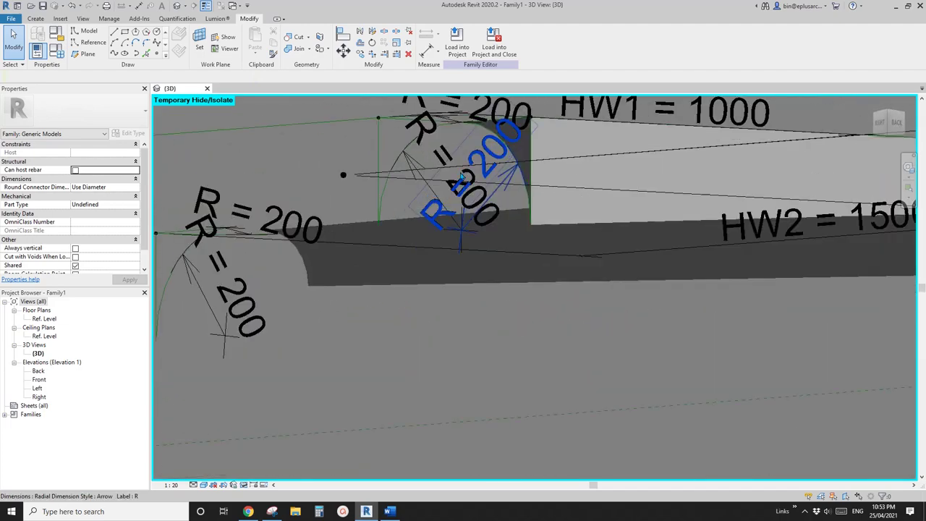
{"action": "mouse_move", "coordinate": [473, 153]}
{"action": "middle_mouse_down"}
{"action": "mouse_move", "coordinate": [471, 198]}
{"action": "mouse_move", "coordinate": [481, 154]}
{"action": "mouse_move", "coordinate": [487, 163]}
{"action": "middle_mouse_up"}
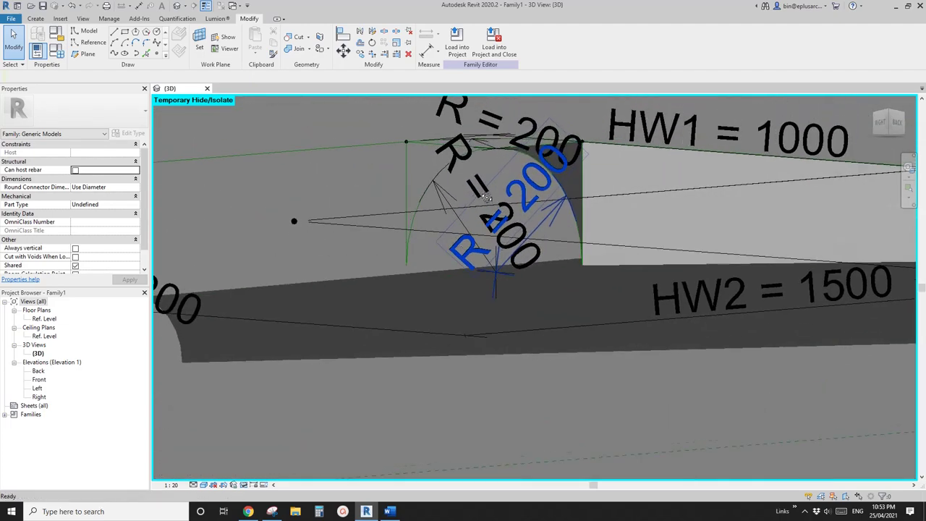
{"action": "scroll", "coordinate": [504, 248], "scroll_direction": "down", "scroll_amount": 5}
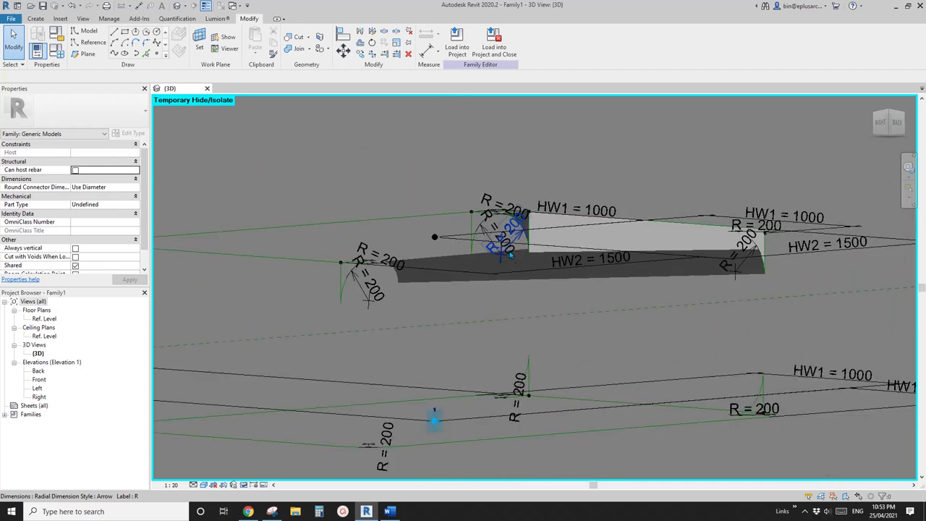
{"action": "middle_click_drag", "start_coordinate": [504, 248], "coordinate": [478, 279], "text": "shift"}
{"action": "scroll", "coordinate": [477, 278], "scroll_direction": "up", "scroll_amount": 10}
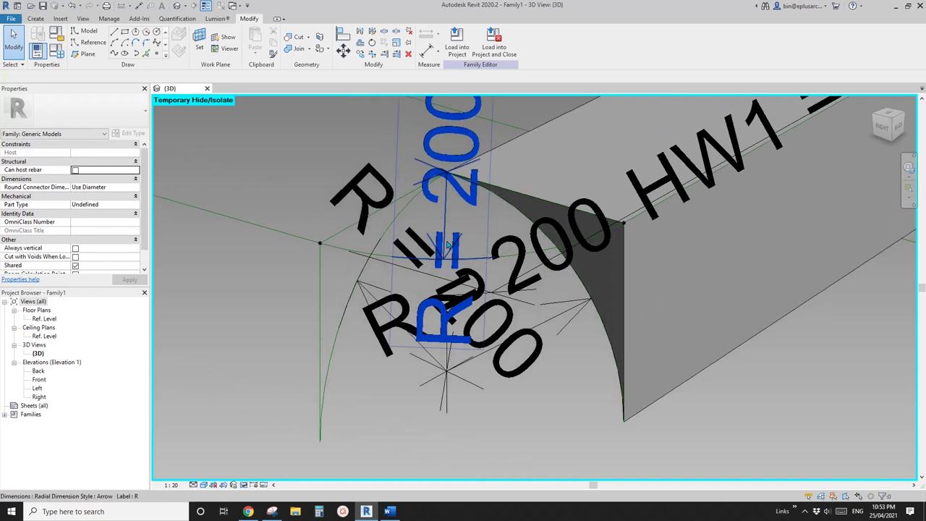
{"action": "scroll", "coordinate": [462, 272], "scroll_direction": "up", "scroll_amount": 3}
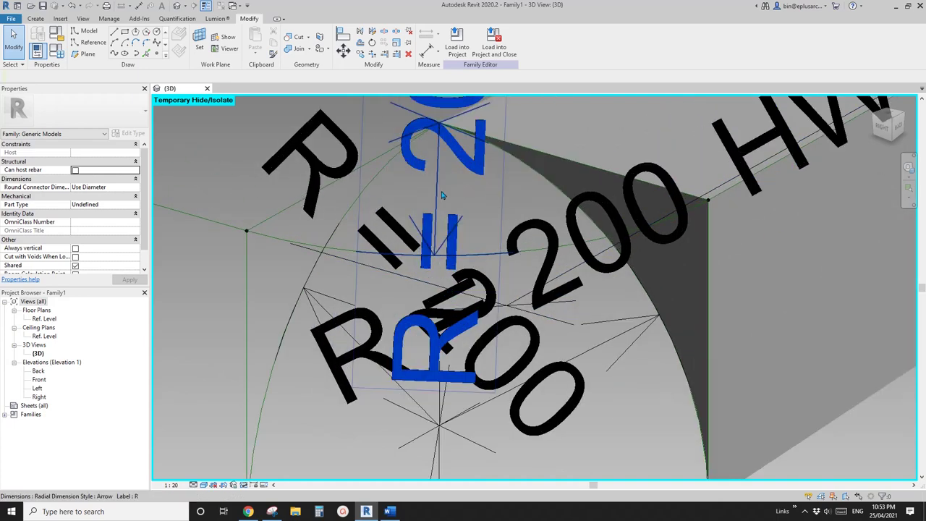
{"action": "left_click", "coordinate": [438, 198]}
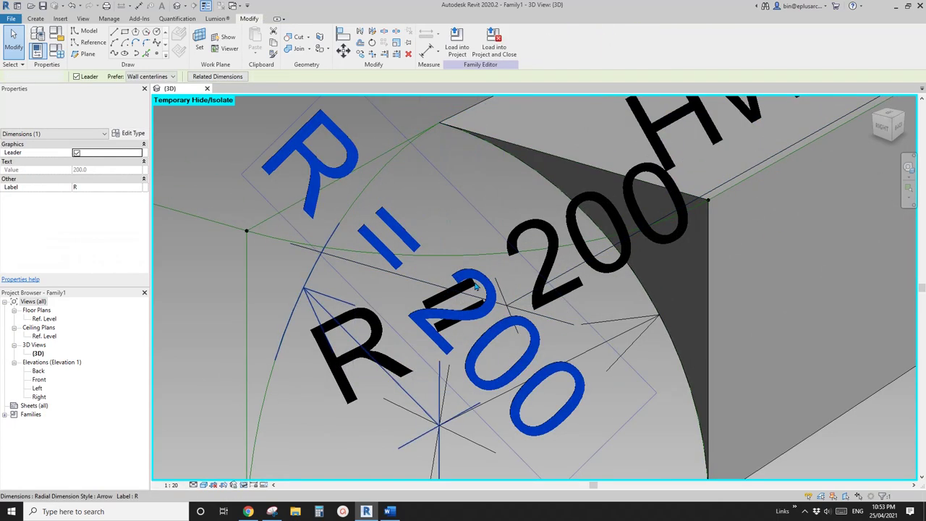
{"action": "scroll", "coordinate": [477, 295], "scroll_direction": "down", "scroll_amount": 5}
{"action": "key", "text": "Escape"}
{"action": "scroll", "coordinate": [464, 301], "scroll_direction": "down", "scroll_amount": 4}
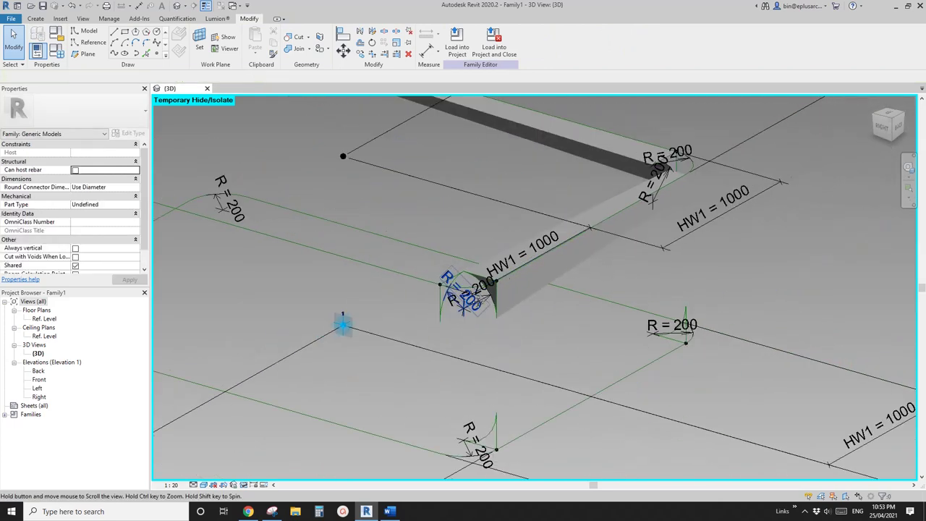
Step: Check the corner profiles at the far end of the long top edge and reset the temporary hide
{"action": "middle_click_drag", "start_coordinate": [464, 301], "coordinate": [697, 309]}
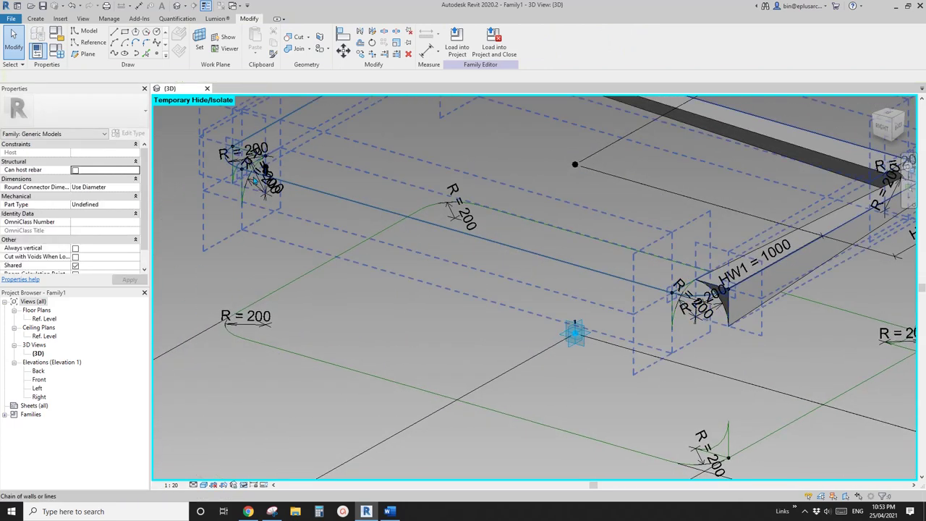
{"action": "scroll", "coordinate": [256, 175], "scroll_direction": "up", "scroll_amount": 2}
{"action": "scroll", "coordinate": [298, 185], "scroll_direction": "down", "scroll_amount": 5}
{"action": "key", "text": "h"}
{"action": "key", "text": "r"}
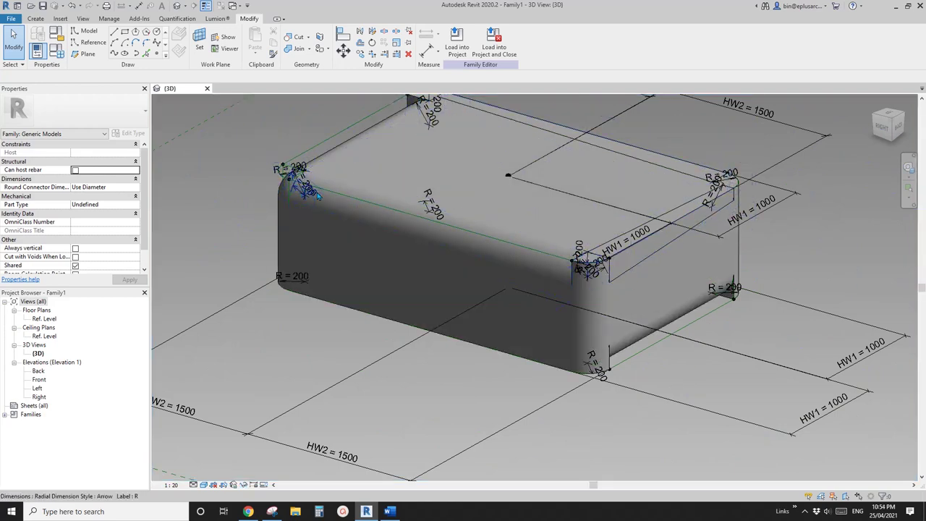
Step: Temporarily hide the main box form and the form along the long top edge near the corner
{"action": "left_click", "coordinate": [383, 278]}
{"action": "middle_click_drag", "start_coordinate": [372, 272], "coordinate": [486, 236], "text": "shift"}
{"action": "scroll", "coordinate": [637, 260], "scroll_direction": "up", "scroll_amount": 2}
{"action": "middle_click_drag", "start_coordinate": [640, 264], "coordinate": [459, 268]}
{"action": "scroll", "coordinate": [528, 164], "scroll_direction": "up", "scroll_amount": 3}
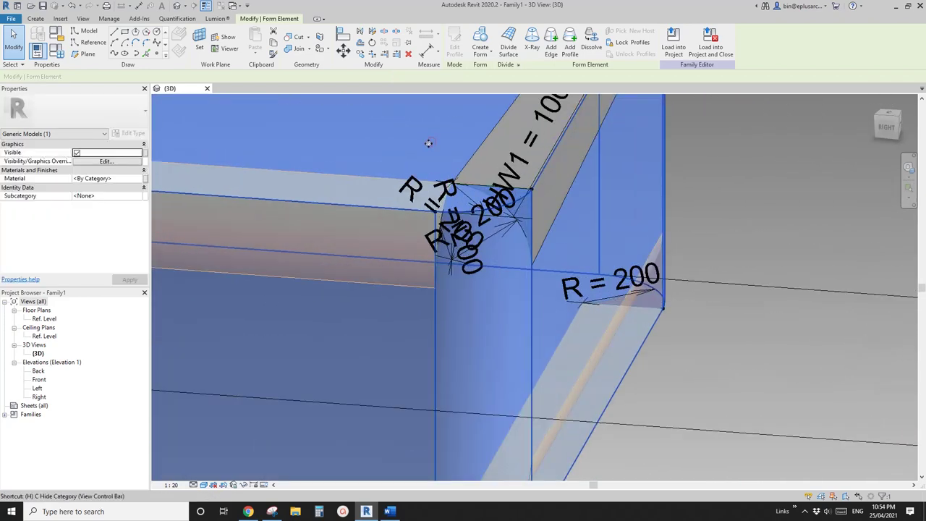
{"action": "key", "text": "h"}
{"action": "scroll", "coordinate": [432, 143], "scroll_direction": "up", "scroll_amount": 2}
{"action": "left_click", "coordinate": [405, 153]}
{"action": "key", "text": "h"}
{"action": "key", "text": "h"}
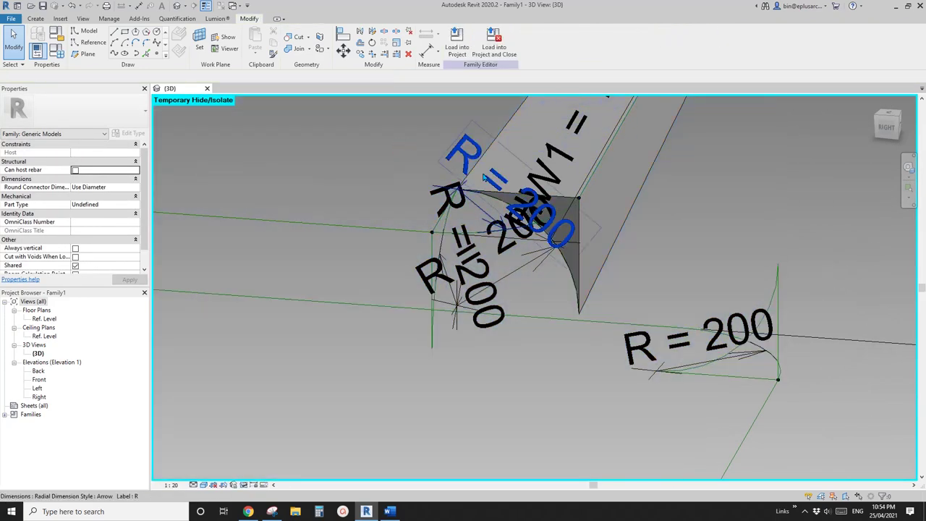
Step: Temporarily hide the short top edge's solid so only the two corner profiles remain at the top corner
{"action": "scroll", "coordinate": [485, 178], "scroll_direction": "up", "scroll_amount": 1}
{"action": "middle_click_drag", "start_coordinate": [485, 177], "coordinate": [457, 194]}
{"action": "left_click", "coordinate": [514, 140]}
{"action": "left_click", "coordinate": [510, 138]}
{"action": "key", "text": "h"}
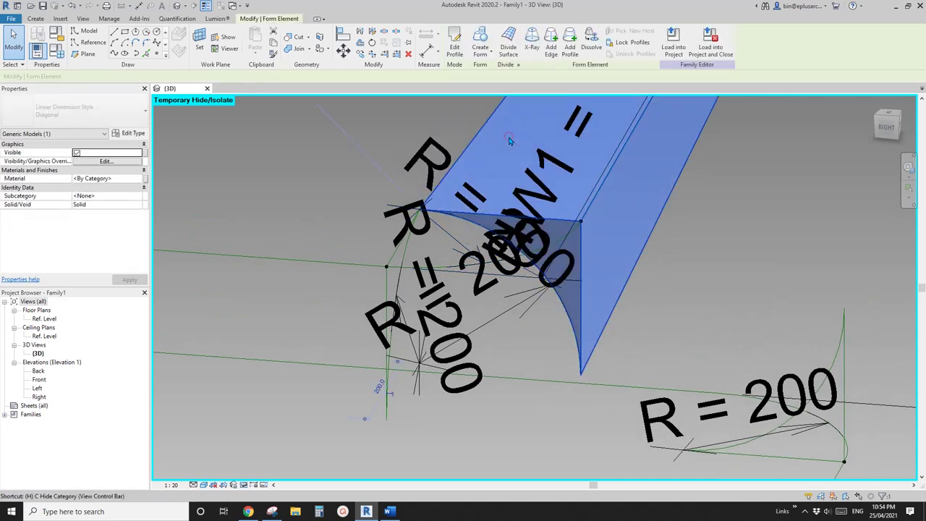
{"action": "key", "text": "h"}
{"action": "middle_click_drag", "start_coordinate": [524, 213], "coordinate": [461, 235], "text": "shift"}
{"action": "scroll", "coordinate": [300, 244], "scroll_direction": "up", "scroll_amount": 2}
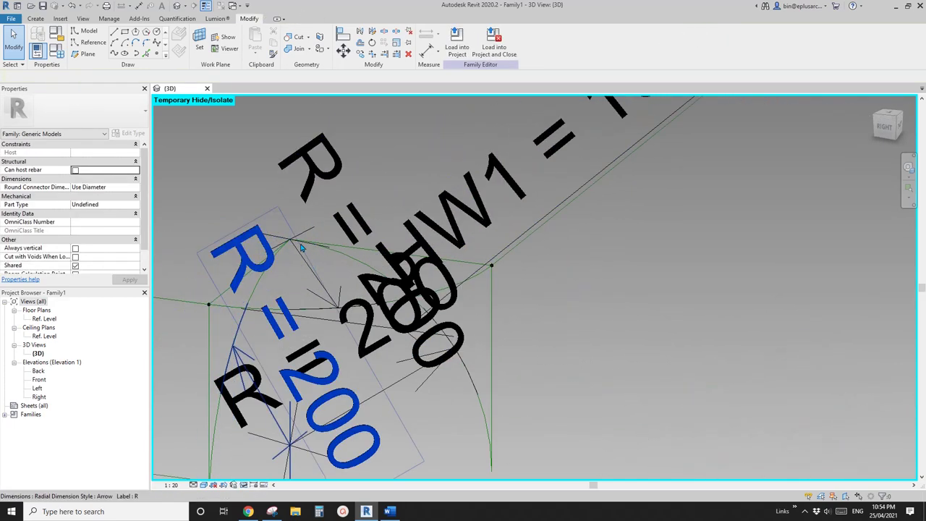
{"action": "middle_click_drag", "start_coordinate": [303, 243], "coordinate": [358, 232]}
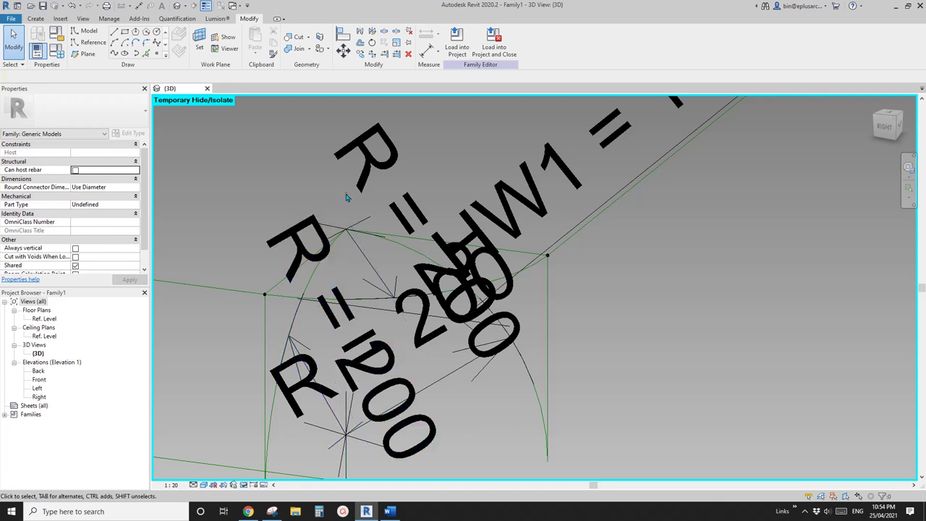
{"action": "middle_click_drag", "start_coordinate": [346, 187], "coordinate": [384, 176], "text": "shift"}
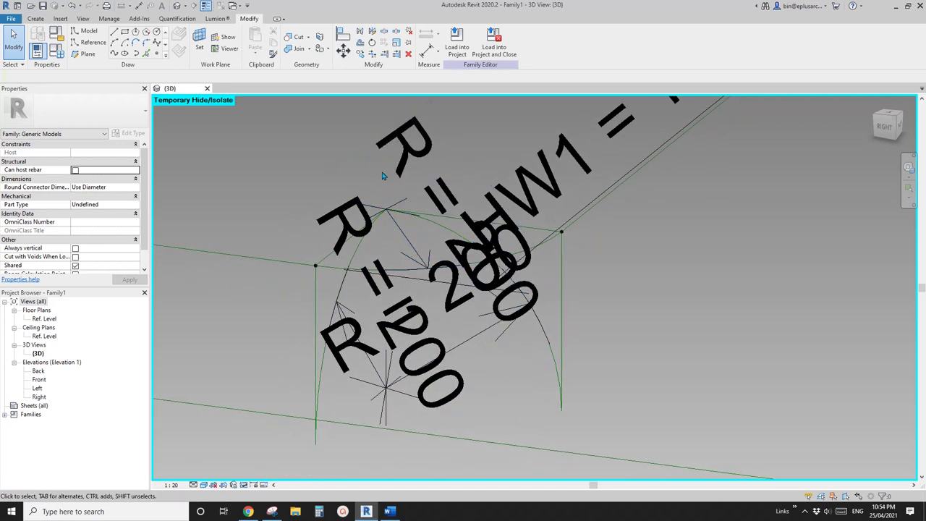
Step: Try placing a reference point along the top line of the short-edge corner profile and select it
{"action": "left_click", "coordinate": [158, 54]}
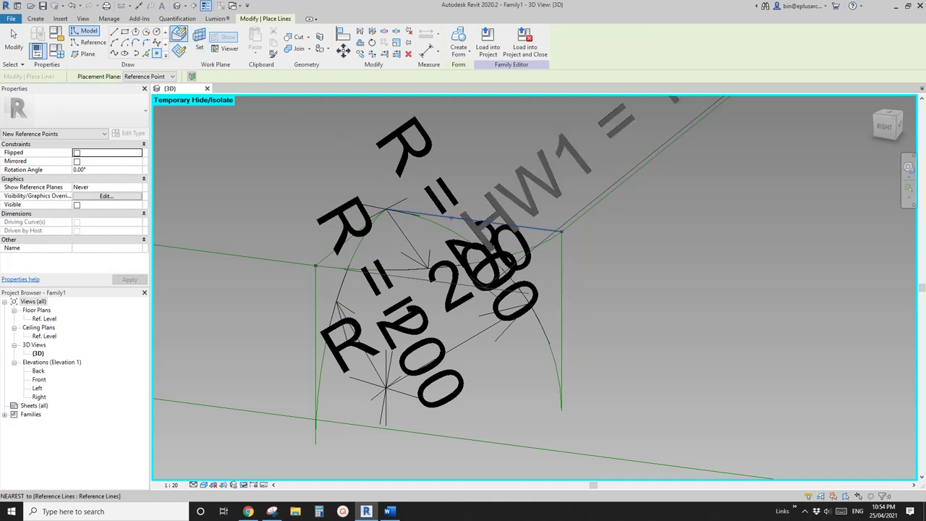
{"action": "key", "text": "Escape"}
{"action": "left_click", "coordinate": [453, 220]}
{"action": "key", "text": "Escape"}
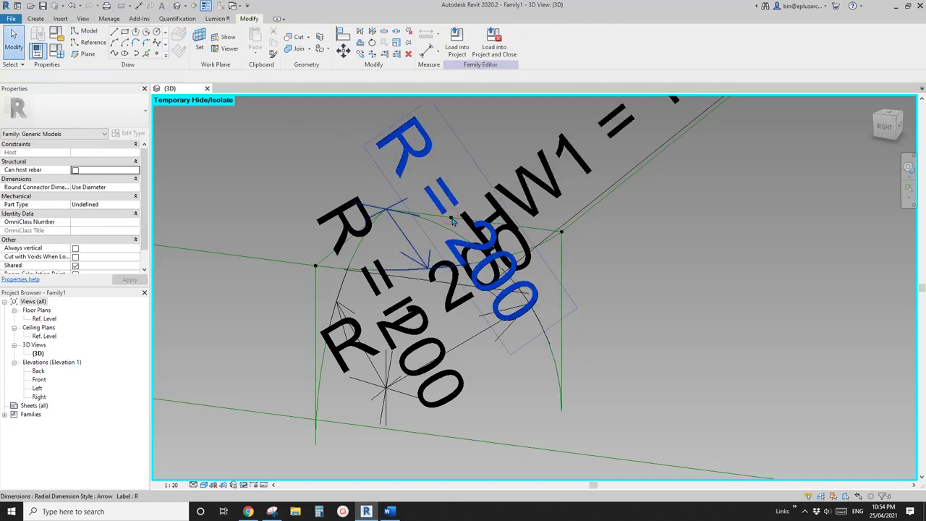
{"action": "left_click", "coordinate": [450, 218]}
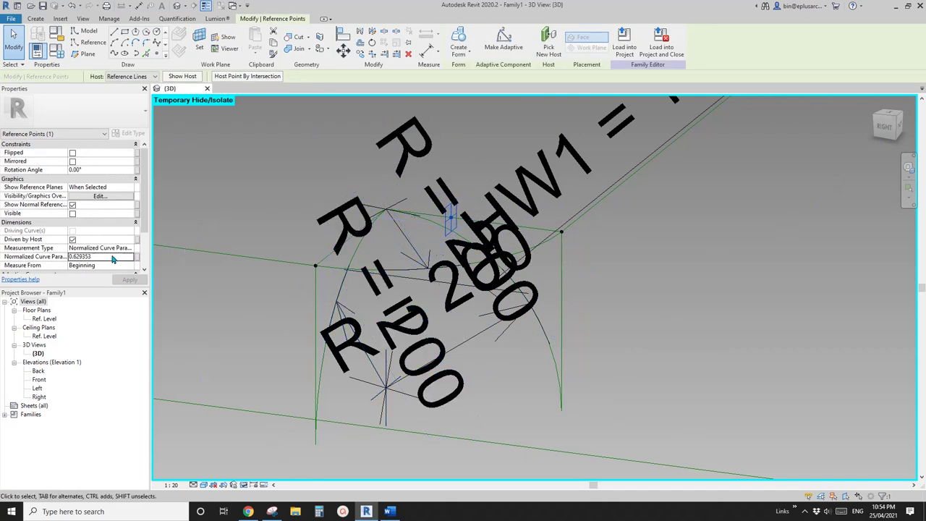
Step: Place a reference point on the horizontal work plane of the point where the two top corner profiles meet
{"action": "left_click", "coordinate": [159, 56]}
{"action": "left_click", "coordinate": [200, 42]}
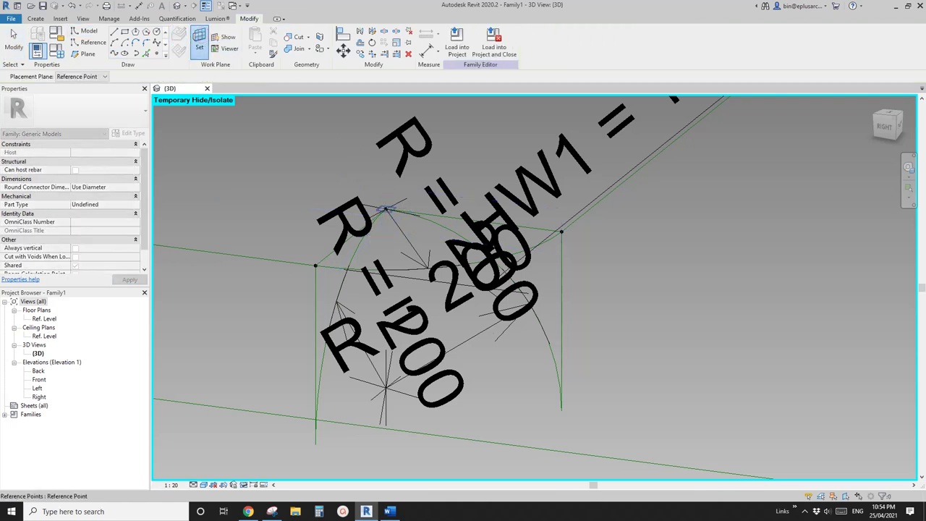
{"action": "left_click", "coordinate": [387, 209]}
{"action": "left_click", "coordinate": [386, 209]}
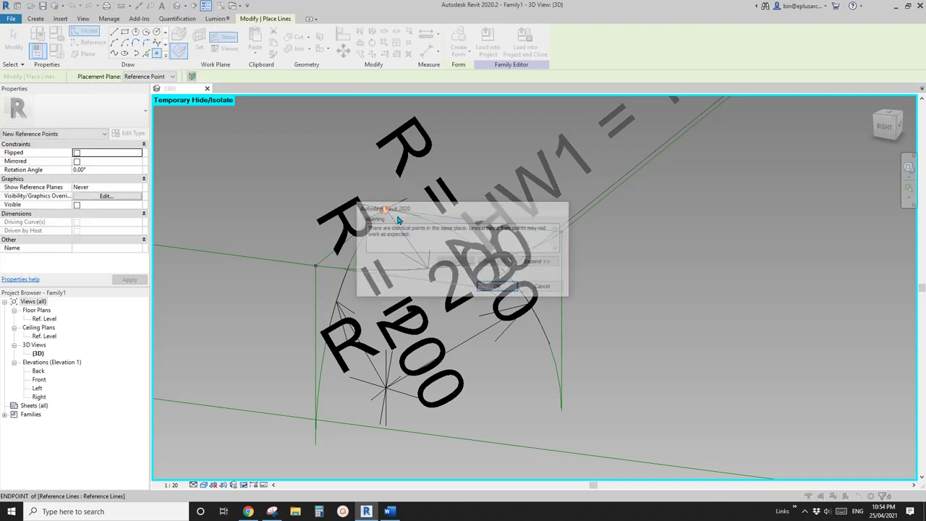
{"action": "left_click", "coordinate": [501, 287]}
{"action": "key", "text": "Escape"}
Step: Offset the newly hosted reference point about 37 mm vertically below the meeting point of the profiles
{"action": "left_click", "coordinate": [385, 206]}
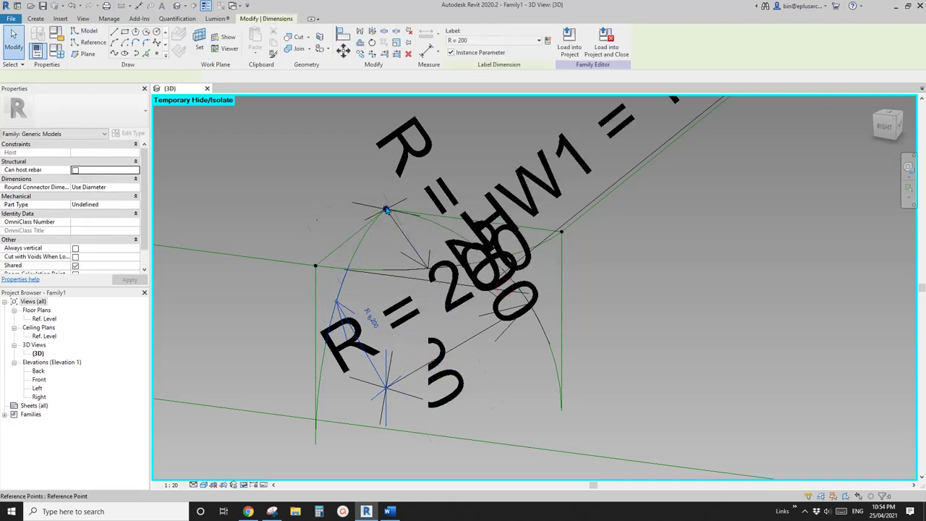
{"action": "key", "text": "Escape"}
{"action": "left_click", "coordinate": [386, 210]}
{"action": "middle_click_drag", "start_coordinate": [430, 233], "coordinate": [445, 266]}
{"action": "left_click_drag", "start_coordinate": [400, 266], "coordinate": [401, 228]}
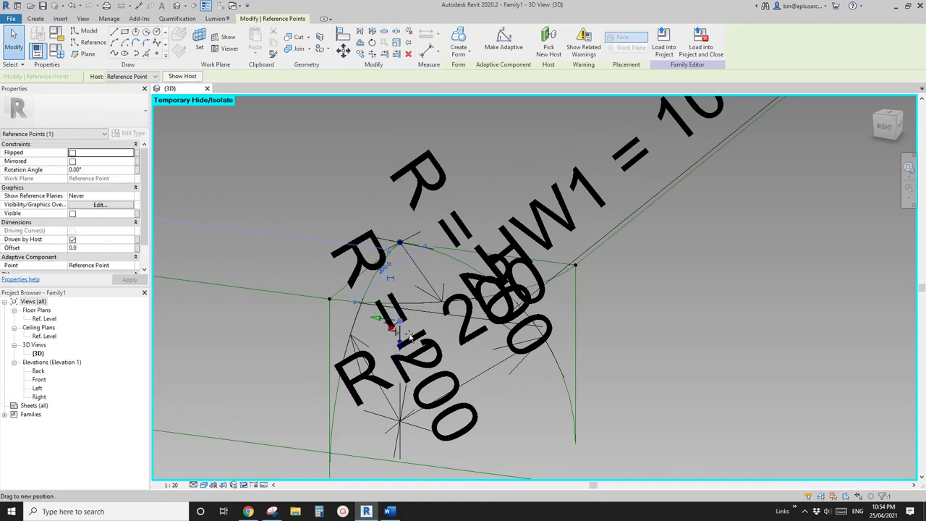
{"action": "left_click_drag", "start_coordinate": [410, 335], "coordinate": [414, 302]}
Step: Place a second reference point hosted on the horizontal plane of the lowered point
{"action": "left_click", "coordinate": [156, 54]}
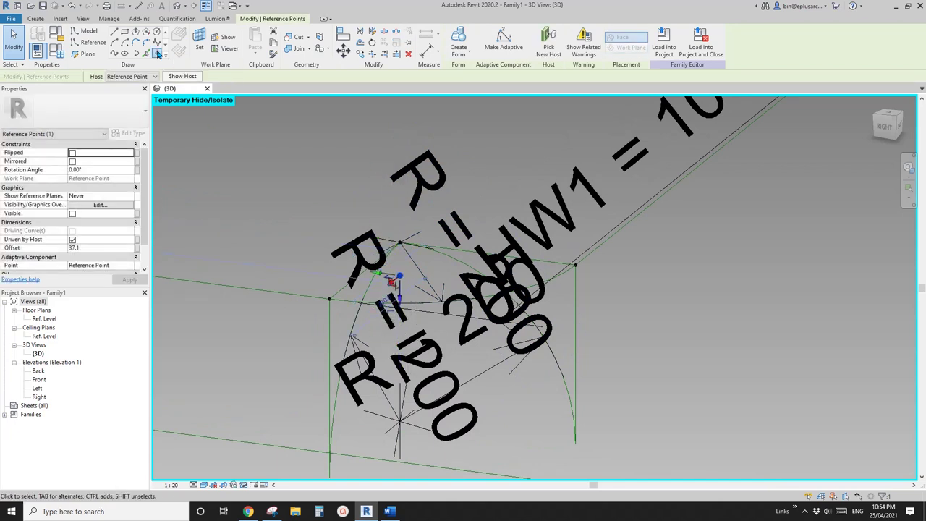
{"action": "left_click", "coordinate": [201, 40]}
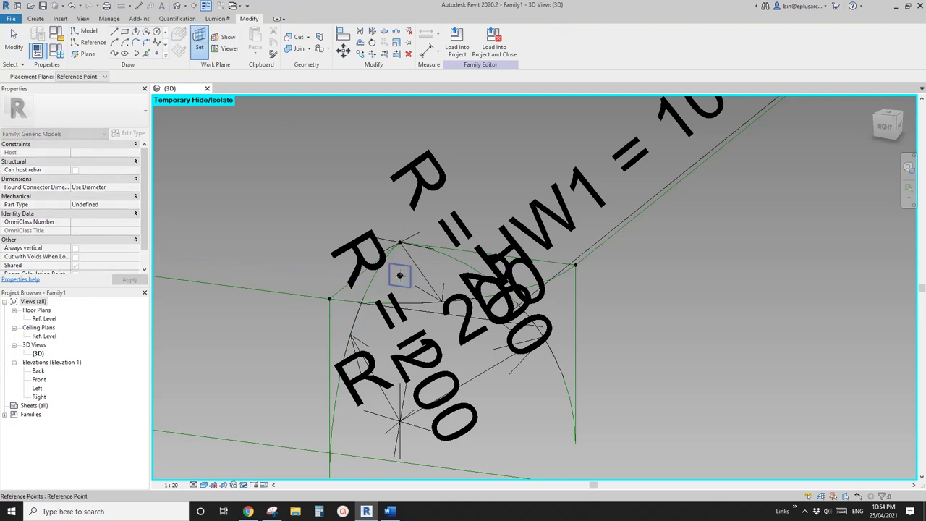
{"action": "left_click", "coordinate": [400, 276]}
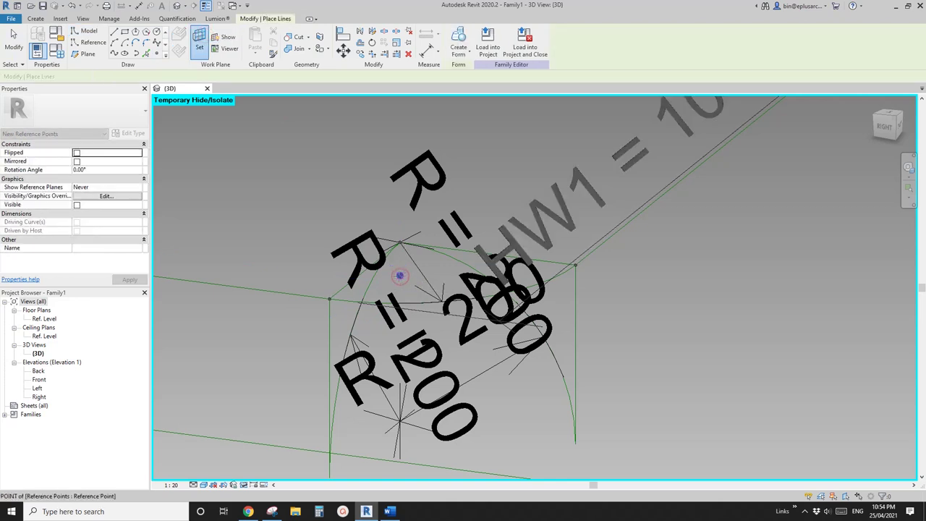
{"action": "left_click", "coordinate": [400, 275]}
{"action": "left_click", "coordinate": [499, 289]}
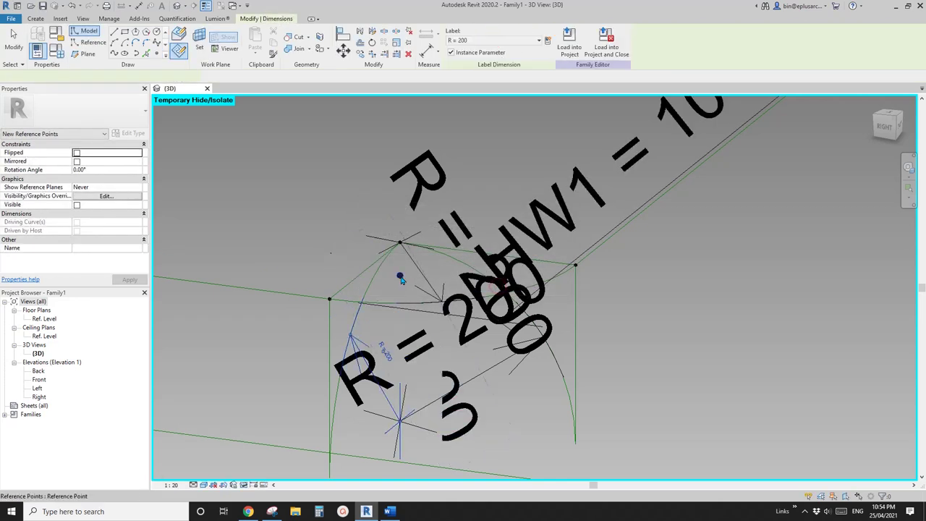
Step: Offset the second hosted reference point about 20 mm vertically below its host point
{"action": "left_click", "coordinate": [401, 279]}
{"action": "left_click", "coordinate": [400, 278]}
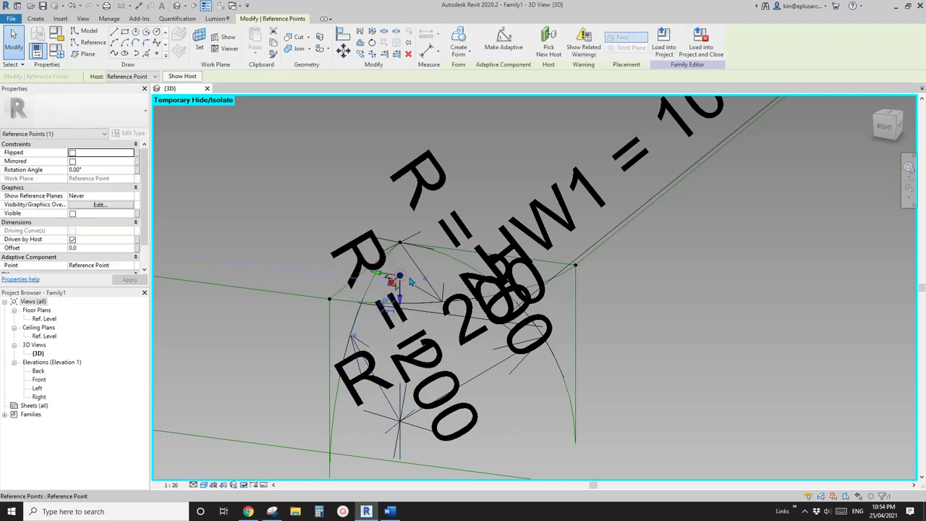
{"action": "left_click_drag", "start_coordinate": [403, 296], "coordinate": [404, 314]}
{"action": "middle_click_drag", "start_coordinate": [442, 315], "coordinate": [394, 309], "text": "shift"}
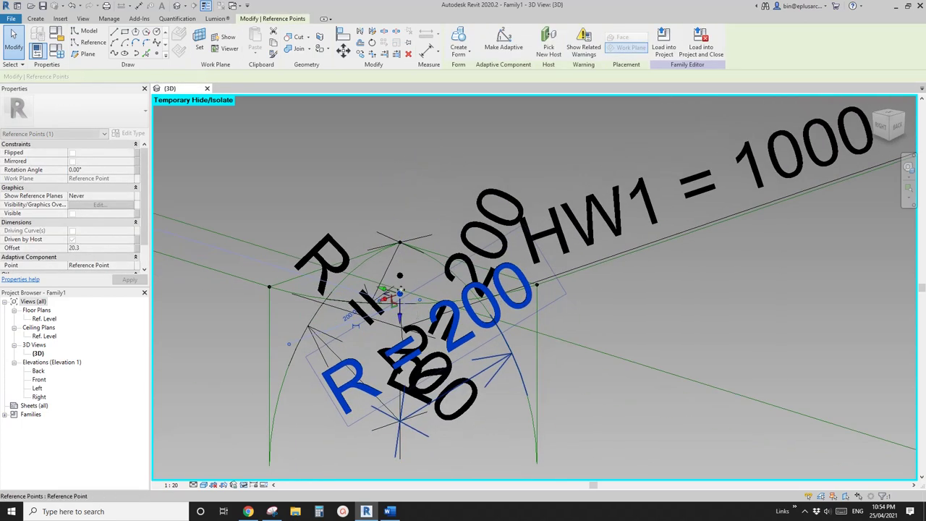
{"action": "middle_click_drag", "start_coordinate": [400, 276], "coordinate": [398, 277], "text": "shift"}
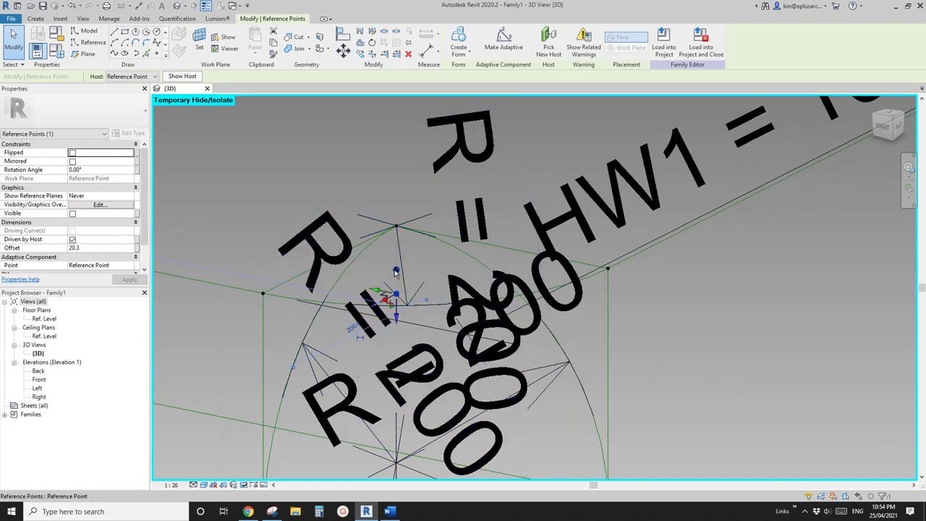
Step: Connect the two offset points with a spline through points and make it a reference line
{"action": "left_click", "coordinate": [396, 271], "text": "ctrl"}
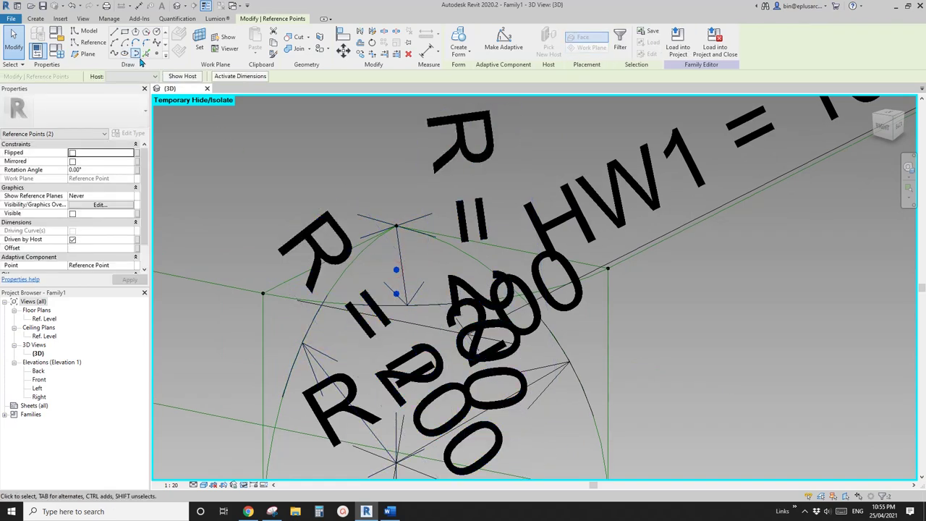
{"action": "left_click", "coordinate": [397, 282]}
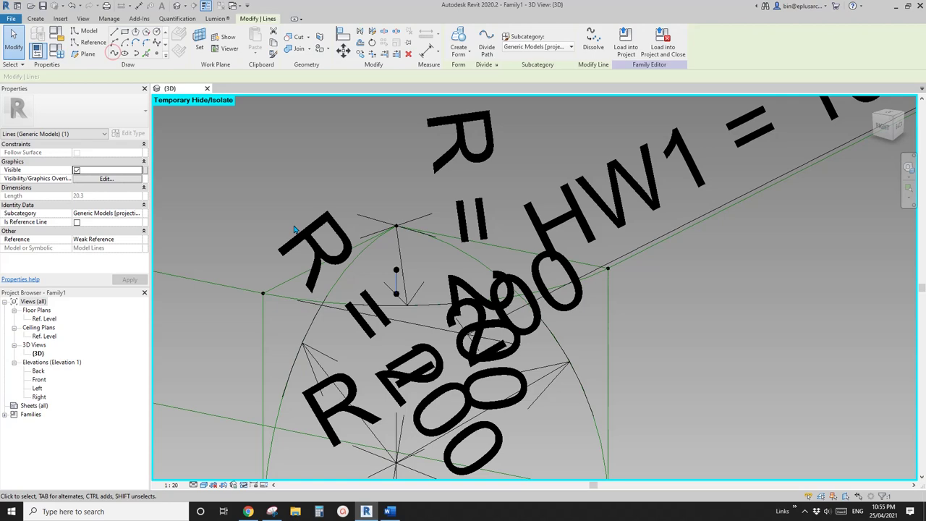
{"action": "left_click", "coordinate": [76, 222]}
{"action": "scroll", "coordinate": [403, 240], "scroll_direction": "down", "scroll_amount": 2}
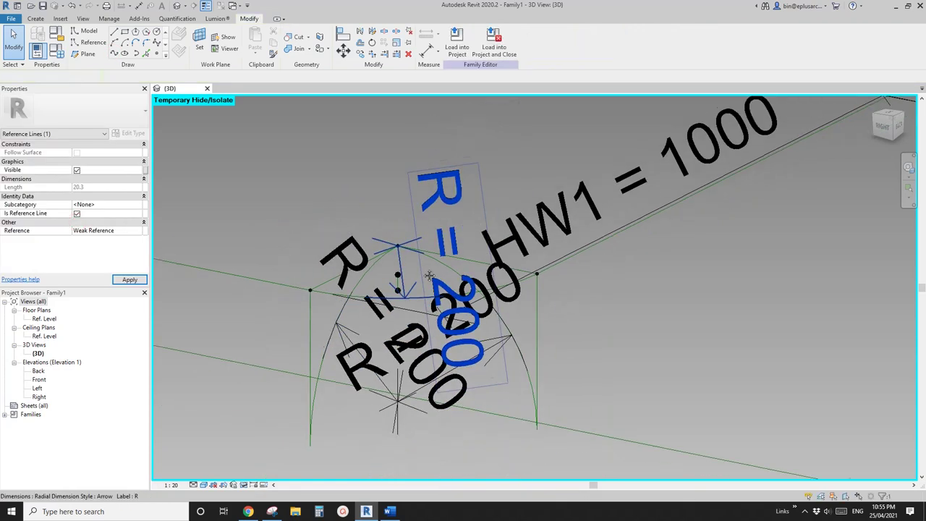
{"action": "scroll", "coordinate": [403, 240], "scroll_direction": "up", "scroll_amount": 2}
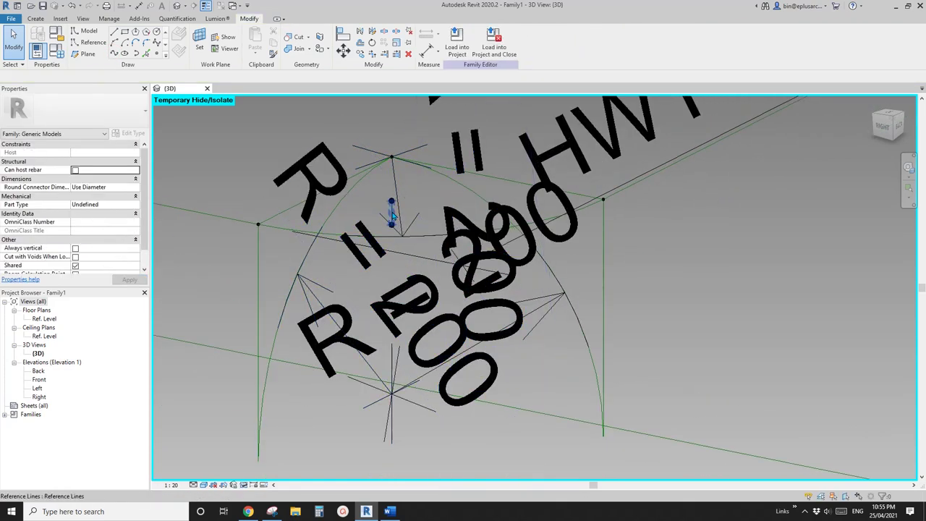
Step: Create a revolved solid form from the short-edge corner profile using the short vertical reference line as its axis
{"action": "left_click", "coordinate": [393, 216]}
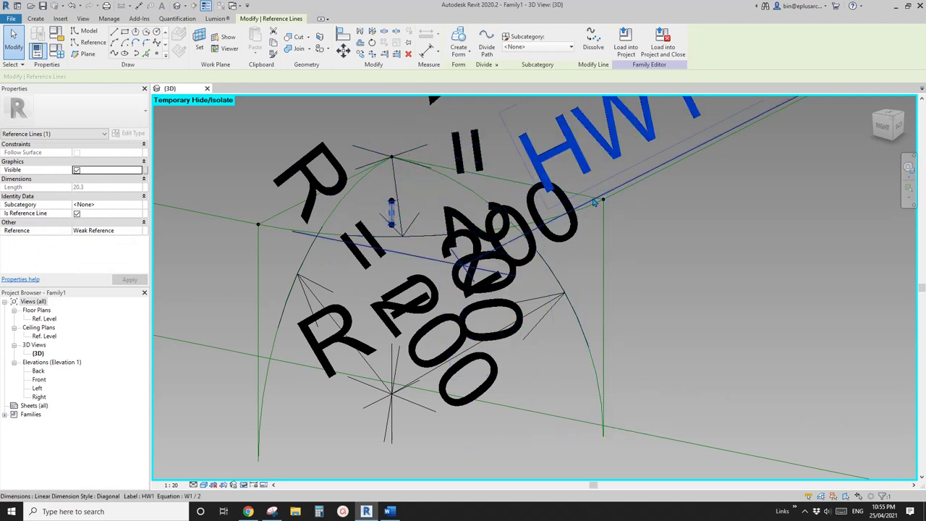
{"action": "left_click", "coordinate": [537, 263], "text": "ctrl"}
{"action": "left_click", "coordinate": [479, 188], "text": "ctrl"}
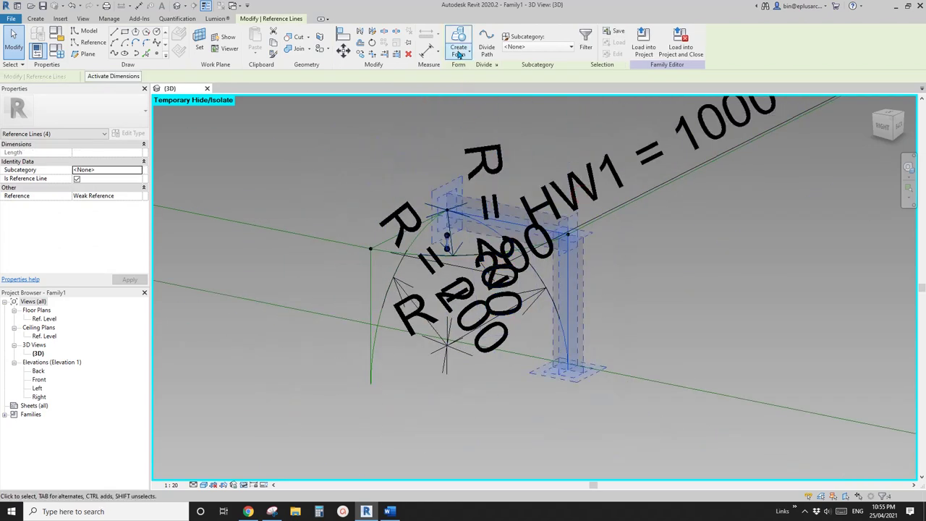
{"action": "left_click", "coordinate": [460, 53]}
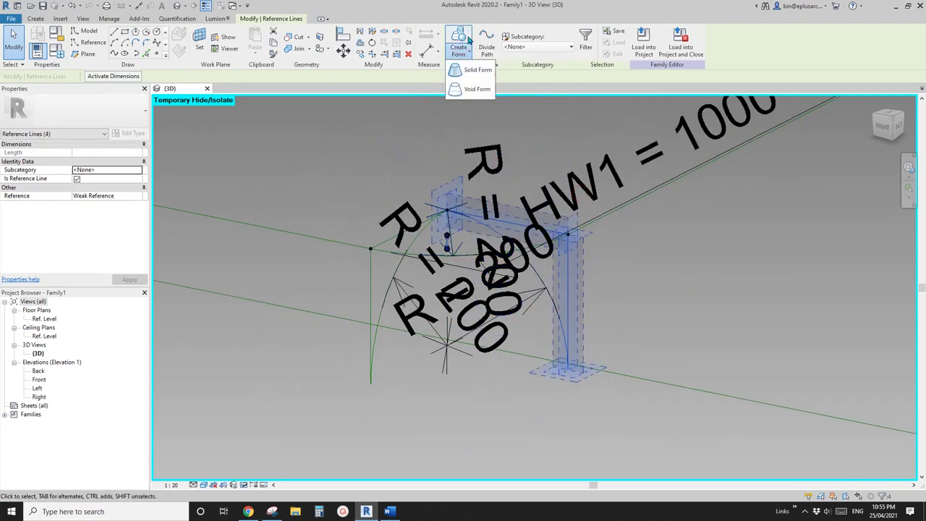
{"action": "left_click", "coordinate": [477, 70]}
{"action": "middle_click_drag", "start_coordinate": [456, 217], "coordinate": [470, 239], "text": "shift"}
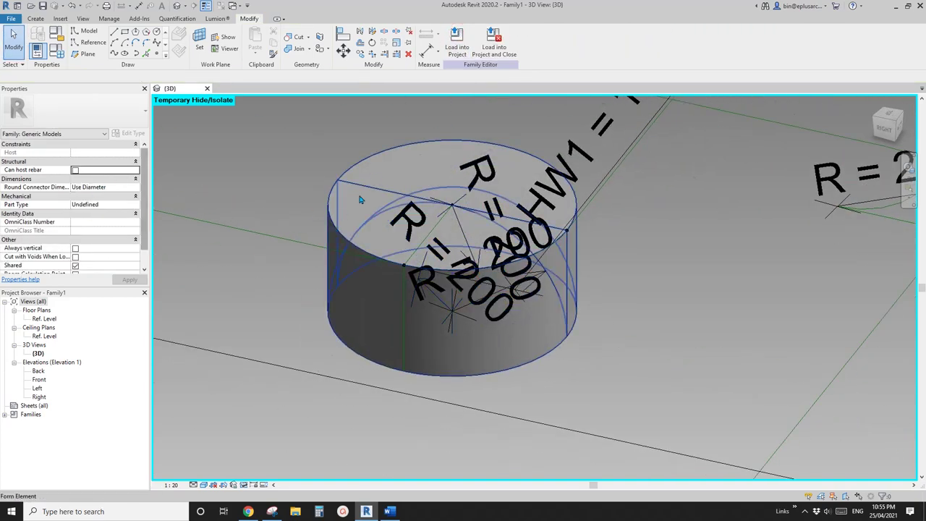
Step: Set the revolved corner form's start angle to 270°, keeping its end angle at 360°
{"action": "left_click", "coordinate": [384, 178]}
{"action": "left_click", "coordinate": [107, 154]}
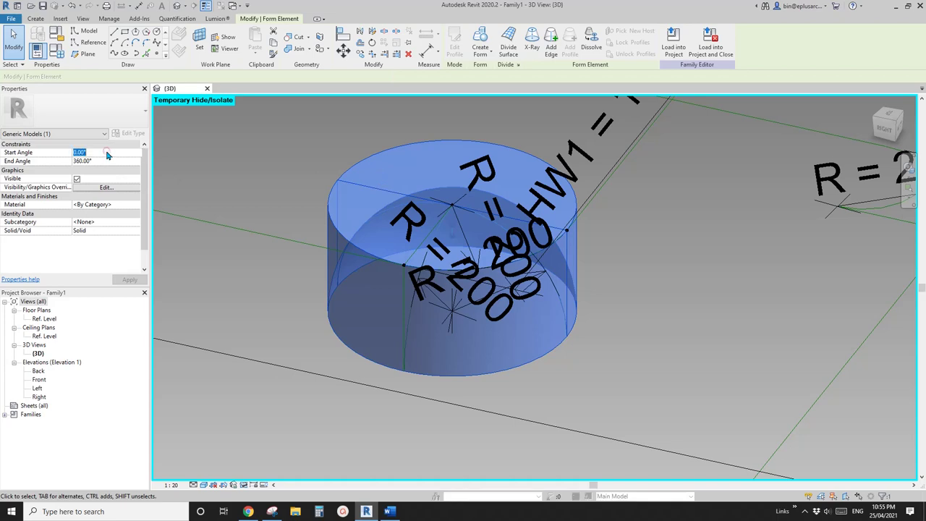
{"action": "type", "text": "270"}
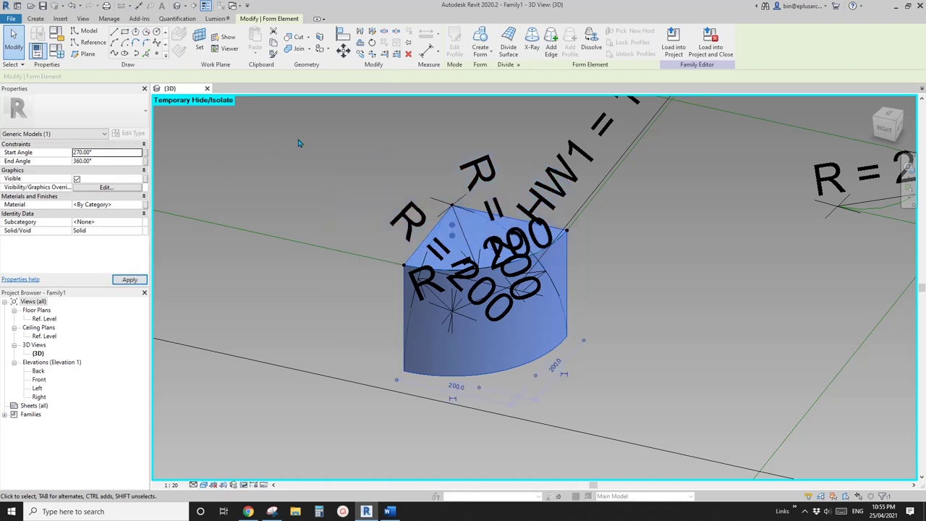
{"action": "middle_click_drag", "start_coordinate": [331, 152], "coordinate": [439, 206], "text": "shift"}
{"action": "key", "text": "Escape"}
{"action": "scroll", "coordinate": [423, 250], "scroll_direction": "down", "scroll_amount": 2}
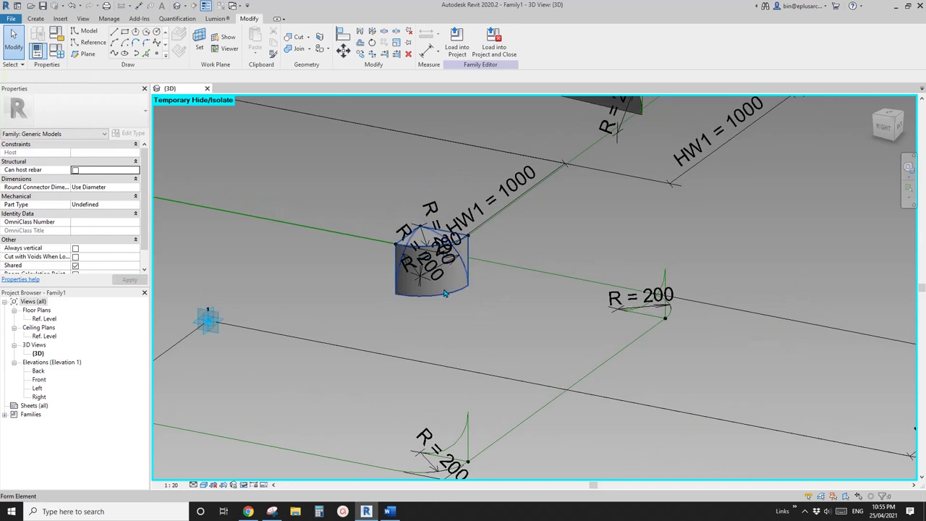
Step: Reset the temporary hide and change the revolved corner form from solid to void
{"action": "key", "text": "h"}
{"action": "key", "text": "r"}
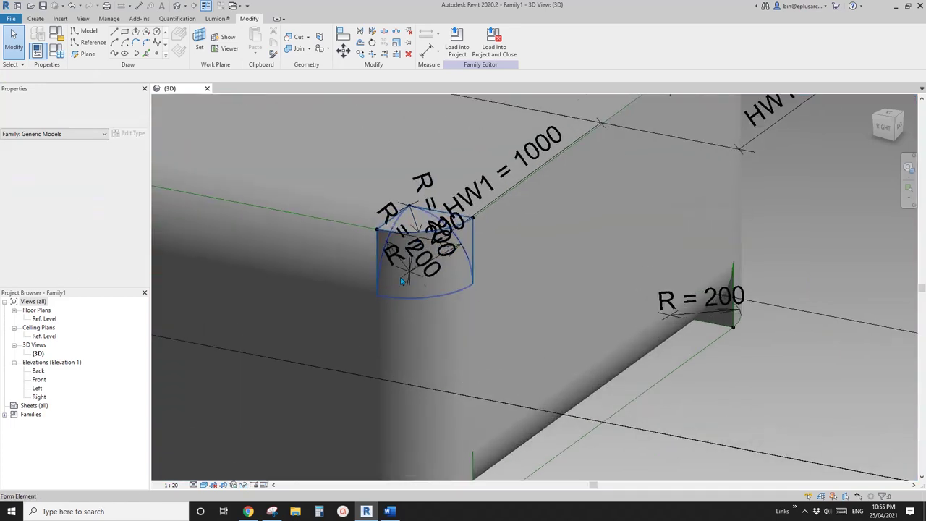
{"action": "left_click", "coordinate": [456, 286]}
{"action": "scroll", "coordinate": [456, 284], "scroll_direction": "down", "scroll_amount": 1}
{"action": "middle_click_drag", "start_coordinate": [457, 284], "coordinate": [414, 189], "text": "shift"}
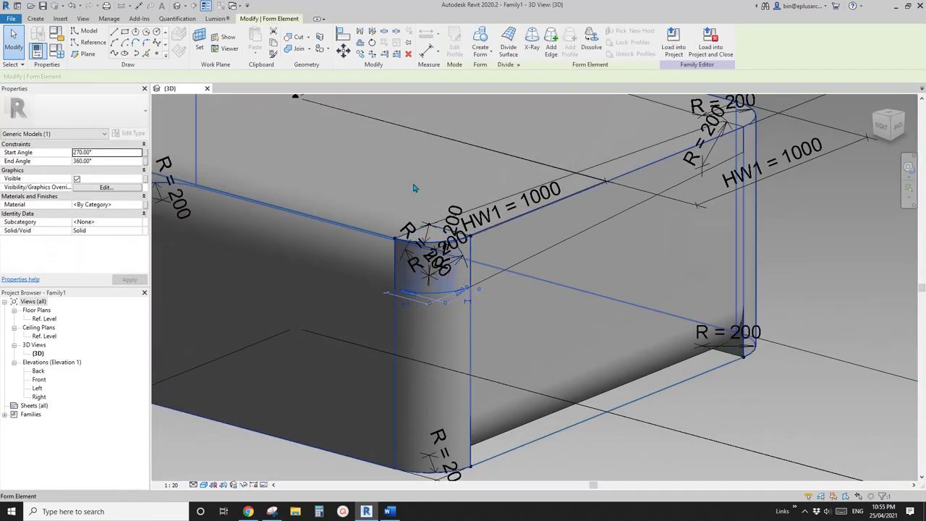
{"action": "left_click", "coordinate": [444, 246]}
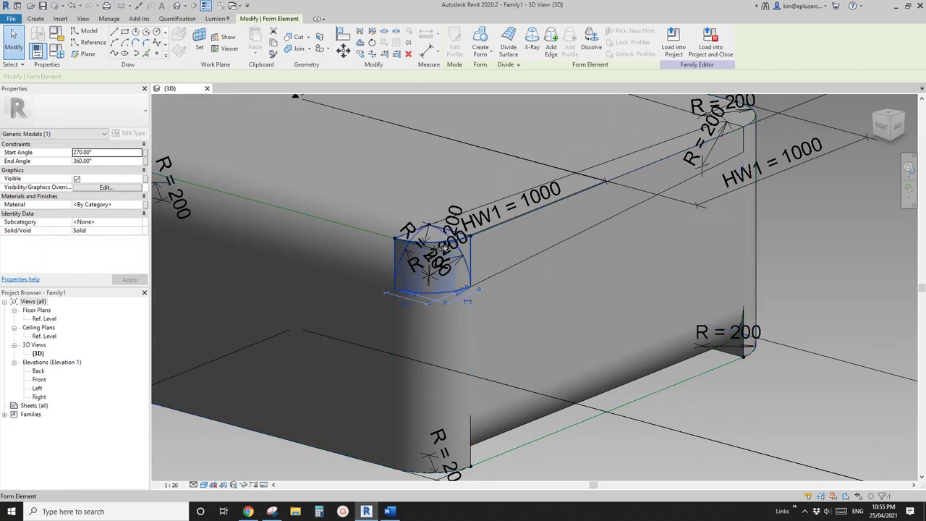
{"action": "left_click", "coordinate": [141, 230]}
{"action": "left_click", "coordinate": [80, 247]}
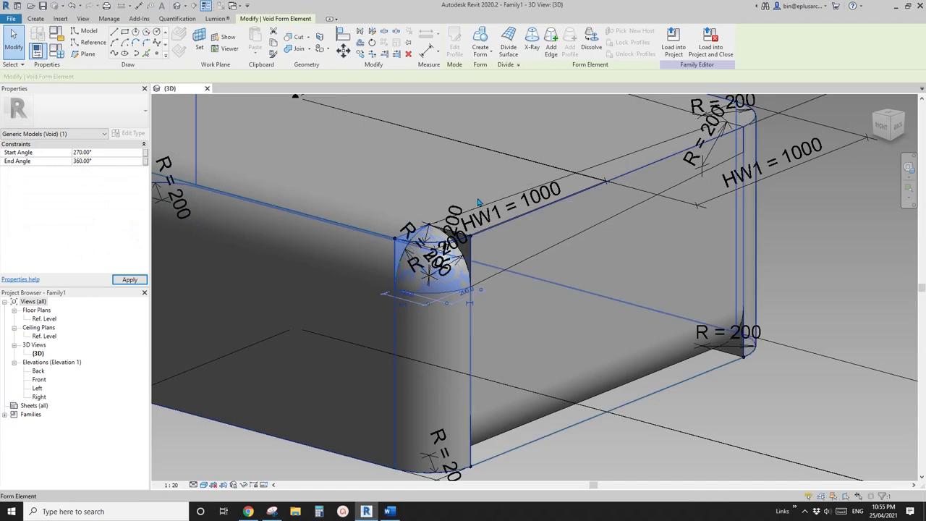
Step: Temporarily hide the box form and the joined solid geometry around the near vertical corner
{"action": "middle_click_drag", "start_coordinate": [479, 202], "coordinate": [497, 308], "text": "shift"}
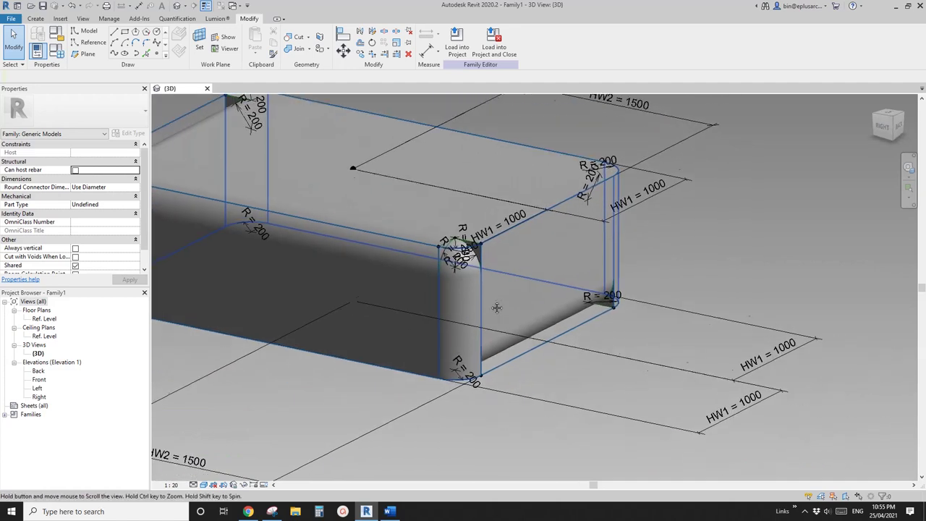
{"action": "scroll", "coordinate": [496, 308], "scroll_direction": "up", "scroll_amount": 3}
{"action": "left_click", "coordinate": [521, 330]}
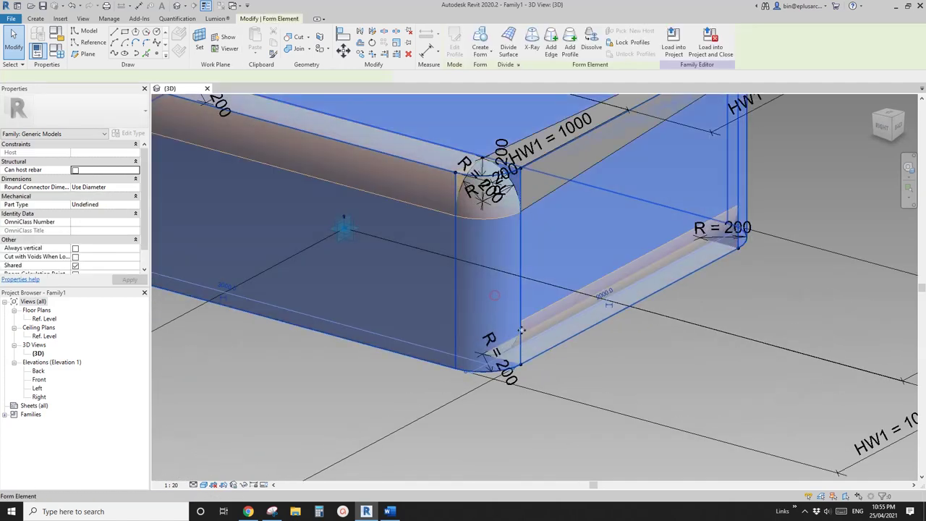
{"action": "scroll", "coordinate": [521, 336], "scroll_direction": "up", "scroll_amount": 2}
{"action": "key", "text": "h"}
{"action": "key", "text": "h"}
{"action": "left_click", "coordinate": [480, 298]}
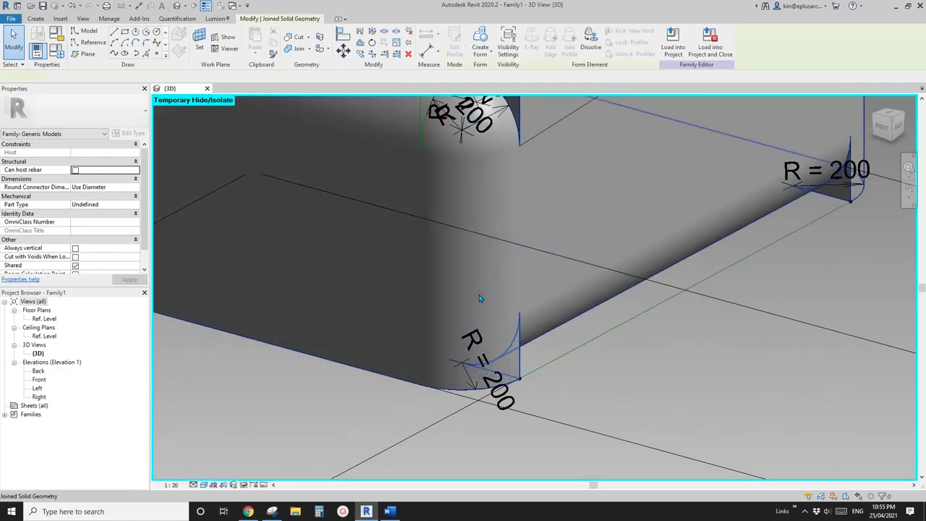
{"action": "key", "text": "h"}
{"action": "key", "text": "h"}
Step: Create a revolved solid form from the bottom corner profile using the short vertical reference line at the top corner as its axis
{"action": "middle_click_drag", "start_coordinate": [476, 203], "coordinate": [476, 295]}
{"action": "scroll", "coordinate": [463, 174], "scroll_direction": "up", "scroll_amount": 5}
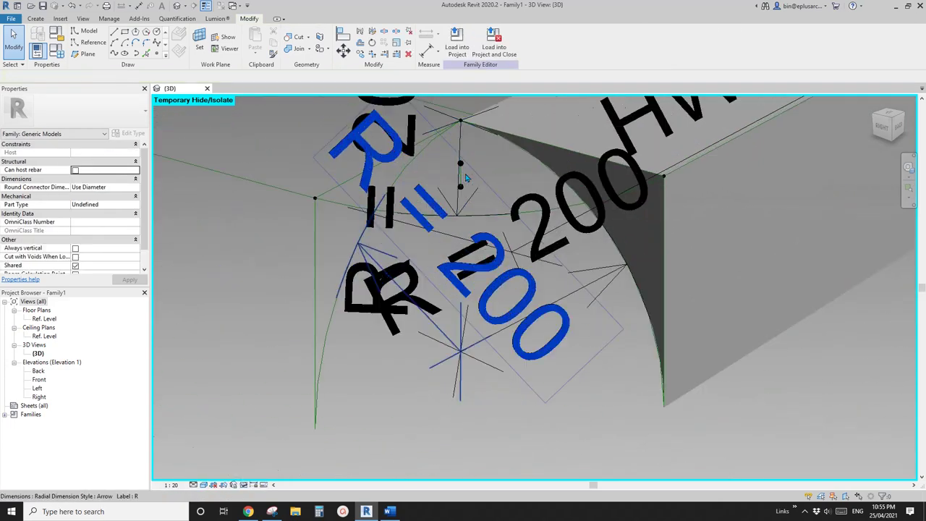
{"action": "scroll", "coordinate": [466, 177], "scroll_direction": "up", "scroll_amount": 2}
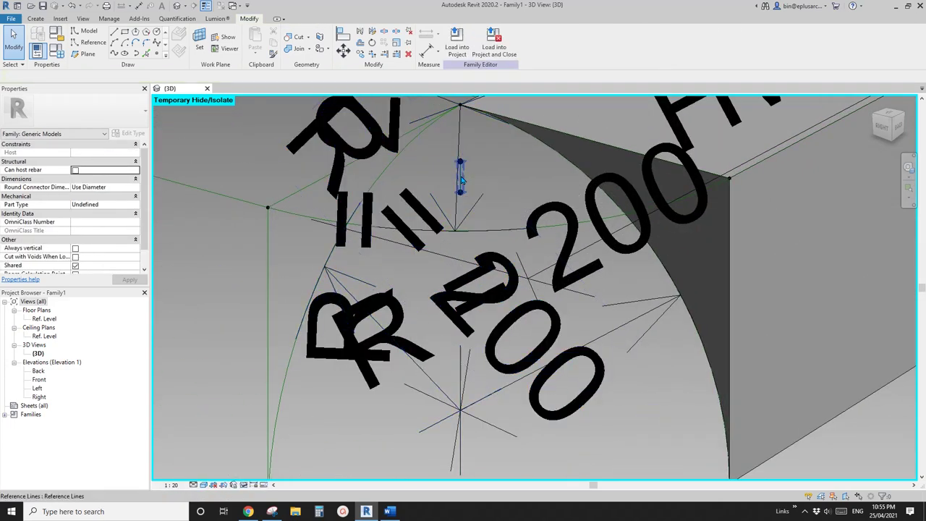
{"action": "left_click", "coordinate": [461, 179]}
{"action": "scroll", "coordinate": [443, 133], "scroll_direction": "down", "scroll_amount": 5}
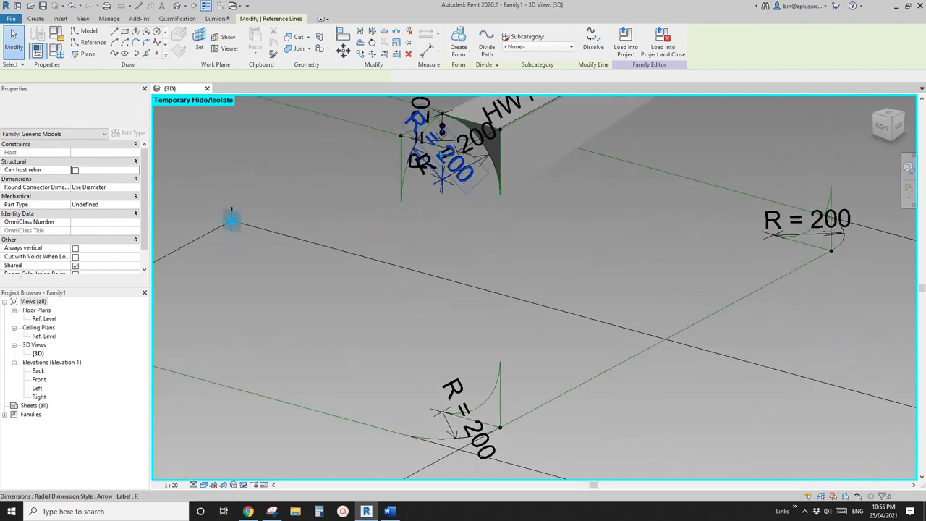
{"action": "middle_click_drag", "start_coordinate": [498, 351], "coordinate": [512, 287]}
{"action": "key", "text": "Tab"}
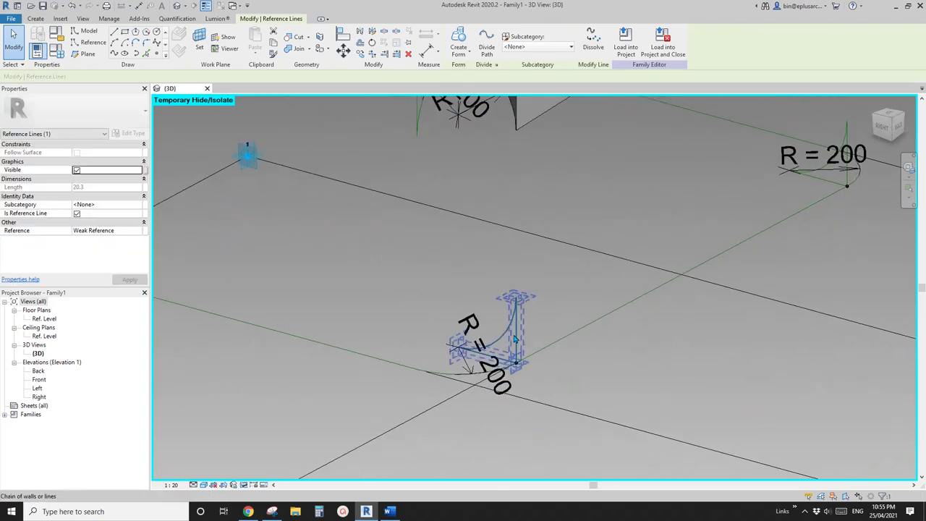
{"action": "scroll", "coordinate": [545, 325], "scroll_direction": "down", "scroll_amount": 1}
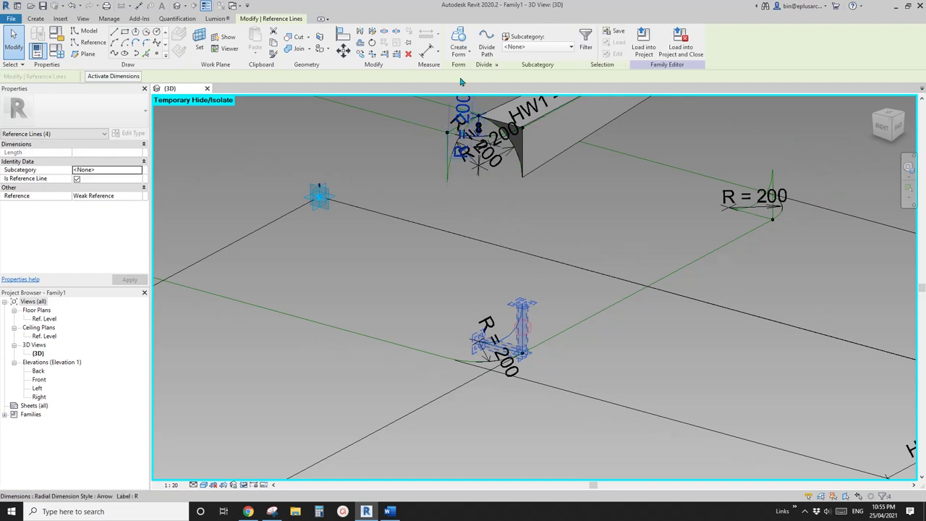
{"action": "left_click", "coordinate": [458, 43]}
{"action": "middle_click_drag", "start_coordinate": [504, 303], "coordinate": [542, 292], "text": "shift"}
{"action": "left_click", "coordinate": [474, 291]}
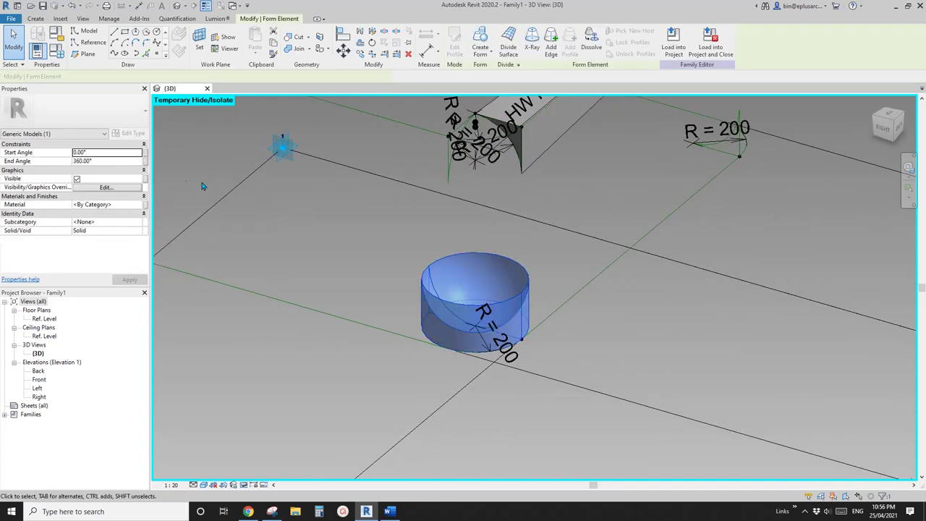
Step: Set the revolved bottom corner form's start angle to 270° and change it from solid to void
{"action": "left_click", "coordinate": [116, 155]}
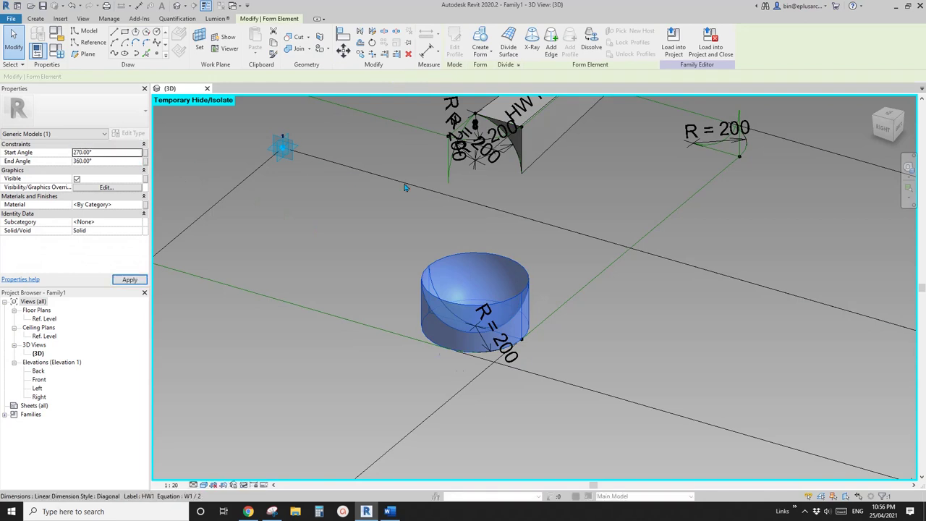
{"action": "key", "text": "Return"}
{"action": "left_click", "coordinate": [143, 231]}
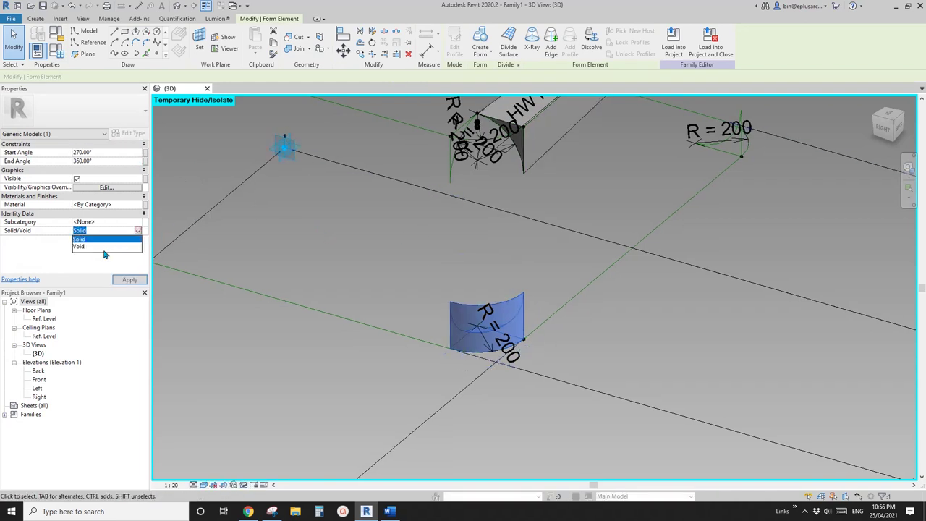
{"action": "left_click", "coordinate": [100, 249]}
{"action": "scroll", "coordinate": [508, 262], "scroll_direction": "down", "scroll_amount": 1}
{"action": "left_click", "coordinate": [540, 258]}
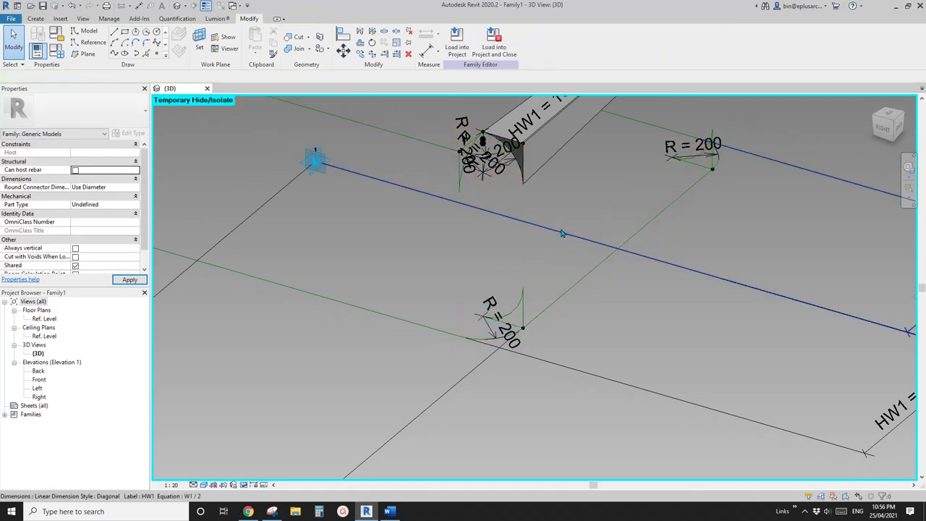
Step: Reset the temporary hide so the whole box is displayed
{"action": "key", "text": "h"}
{"action": "key", "text": "r"}
{"action": "middle_click_drag", "start_coordinate": [559, 237], "coordinate": [479, 304], "text": "shift"}
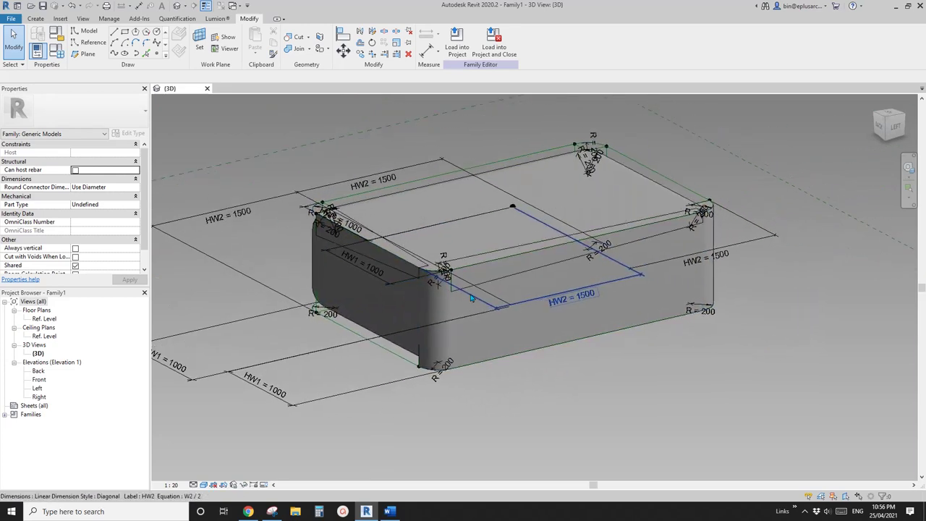
Step: Inspect the rounded edges and corner voids all around the box
{"action": "middle_click_drag", "start_coordinate": [538, 259], "coordinate": [475, 139], "text": "shift"}
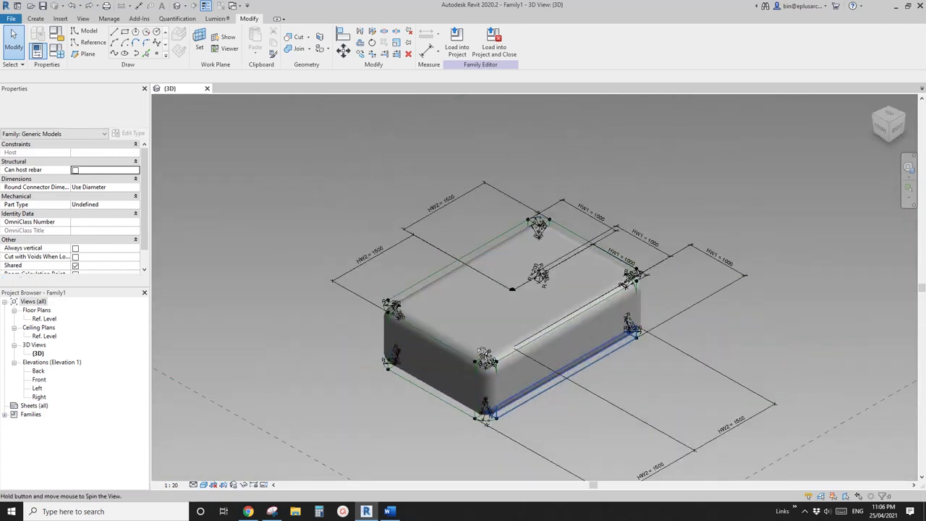
{"action": "middle_click_drag", "start_coordinate": [482, 352], "coordinate": [496, 242], "text": "shift"}
{"action": "scroll", "coordinate": [514, 362], "scroll_direction": "up", "scroll_amount": 1}
{"action": "key", "text": "Tab"}
{"action": "left_click", "coordinate": [423, 238]}
{"action": "key", "text": "Escape"}
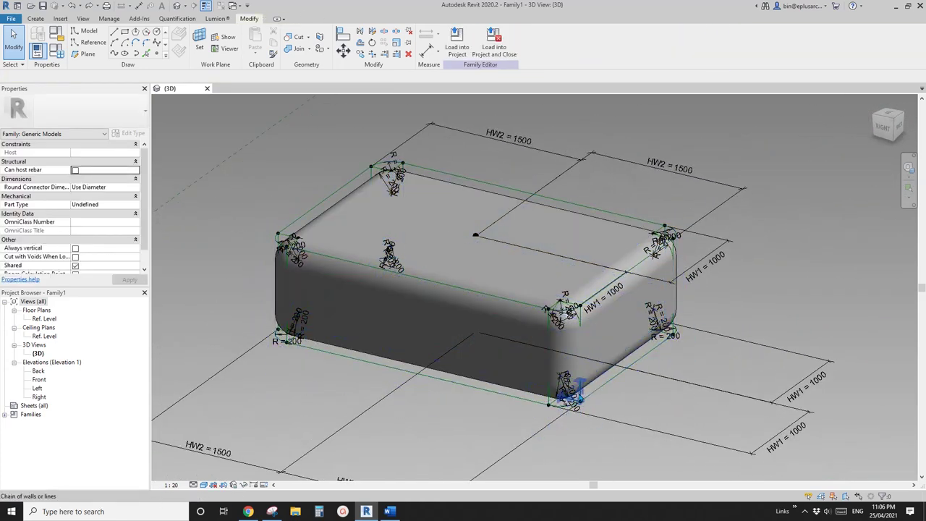
{"action": "scroll", "coordinate": [572, 402], "scroll_direction": "up", "scroll_amount": 6}
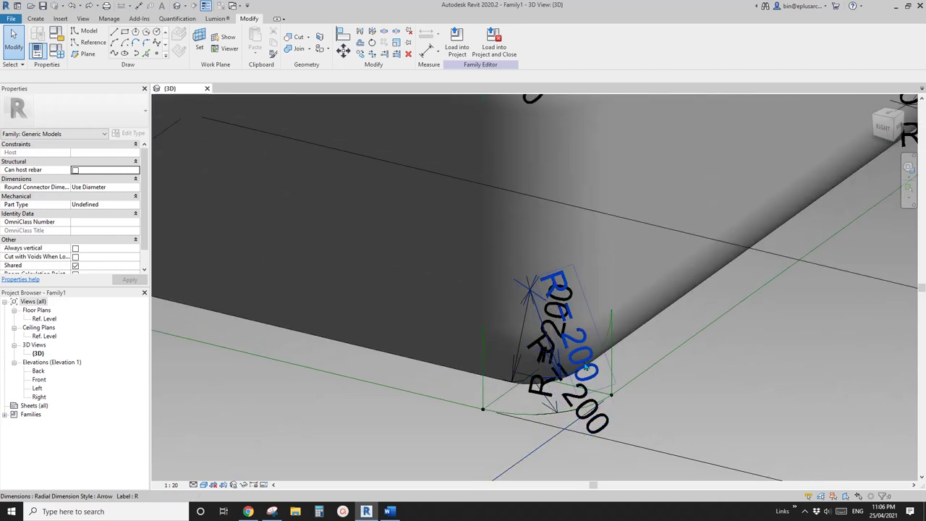
{"action": "scroll", "coordinate": [556, 398], "scroll_direction": "down", "scroll_amount": 5}
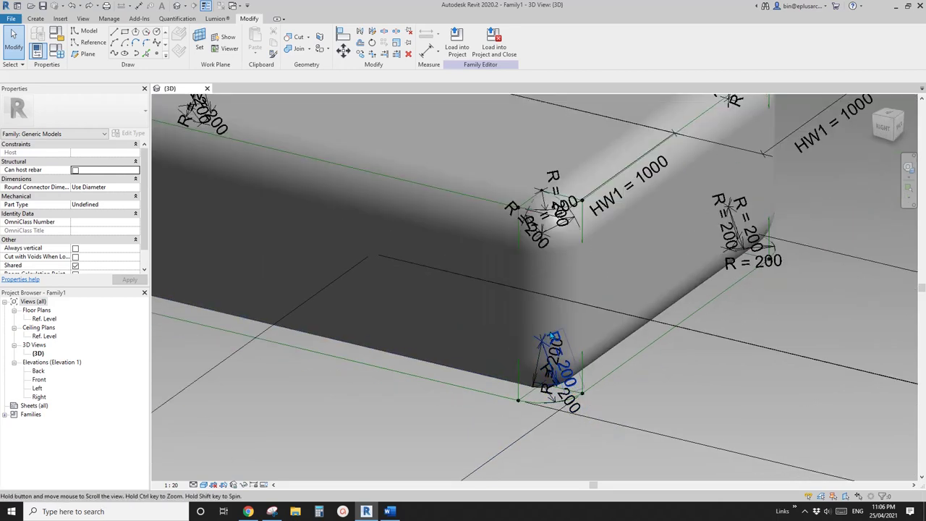
{"action": "middle_click_drag", "start_coordinate": [540, 388], "coordinate": [579, 340], "text": "shift"}
{"action": "middle_click_drag", "start_coordinate": [722, 121], "coordinate": [656, 181]}
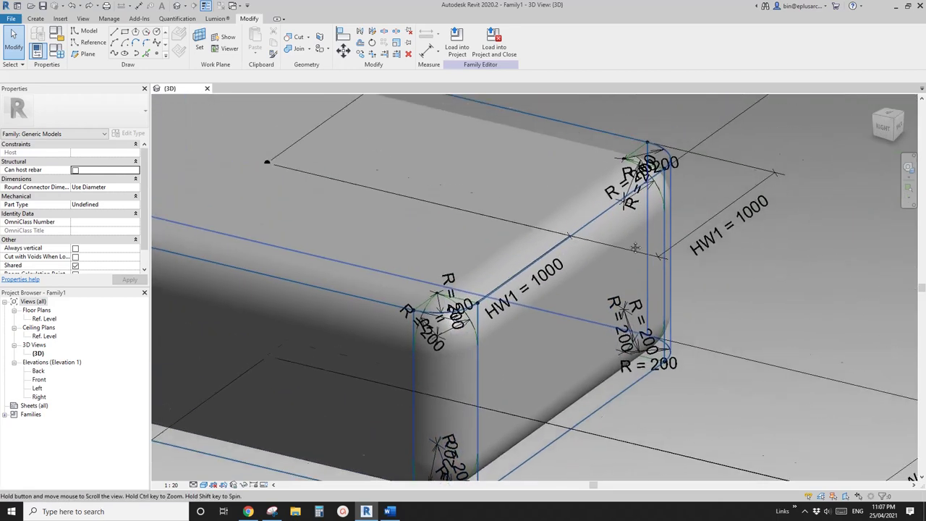
{"action": "middle_click_drag", "start_coordinate": [431, 294], "coordinate": [774, 261]}
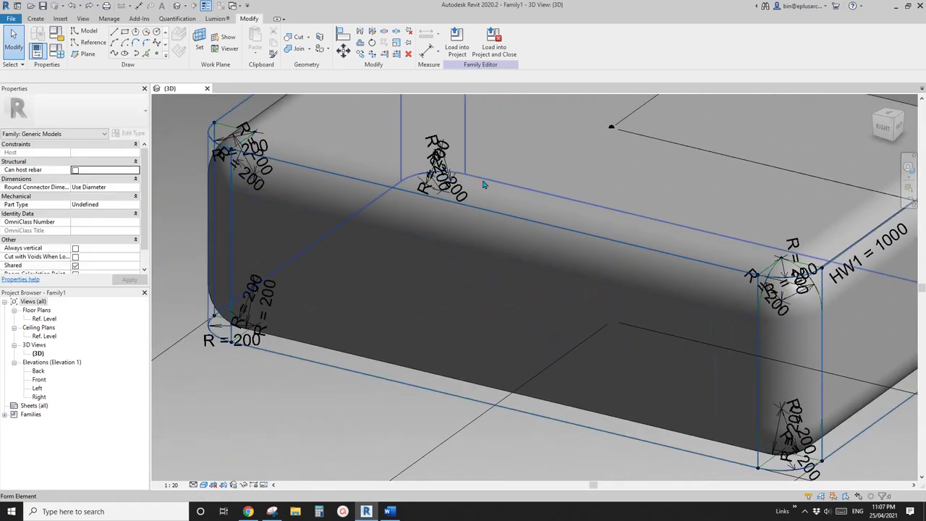
{"action": "middle_click_drag", "start_coordinate": [445, 177], "coordinate": [573, 210]}
{"action": "scroll", "coordinate": [391, 202], "scroll_direction": "down", "scroll_amount": 3}
{"action": "middle_click_drag", "start_coordinate": [749, 239], "coordinate": [518, 280], "text": "shift"}
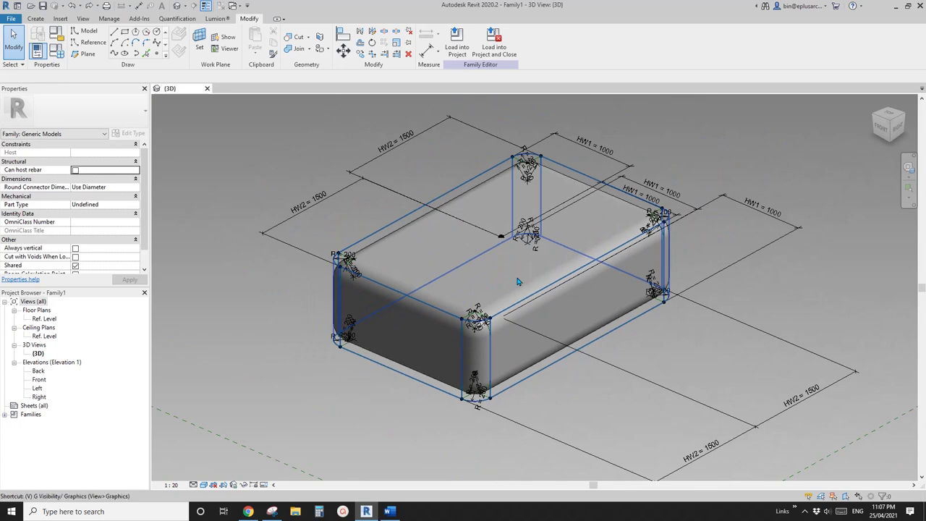
Step: Turn off all annotation categories in the 3D view's visibility/graphic overrides
{"action": "key", "text": "v"}
{"action": "key", "text": "g"}
{"action": "left_click", "coordinate": [177, 129]}
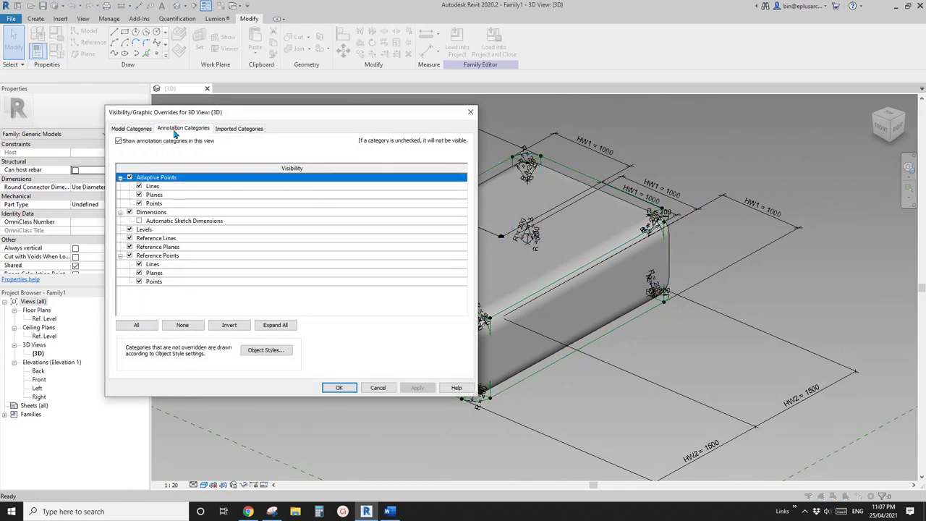
{"action": "left_click", "coordinate": [119, 142]}
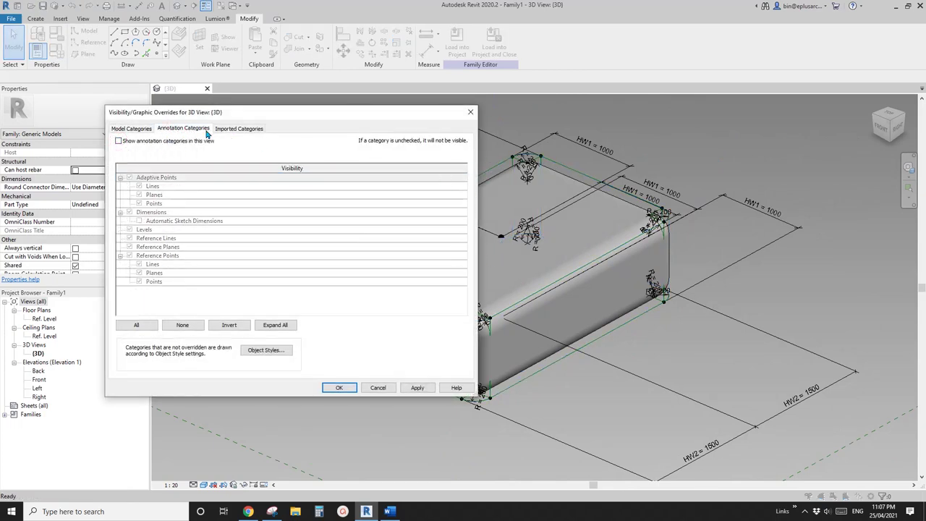
{"action": "left_click", "coordinate": [341, 388]}
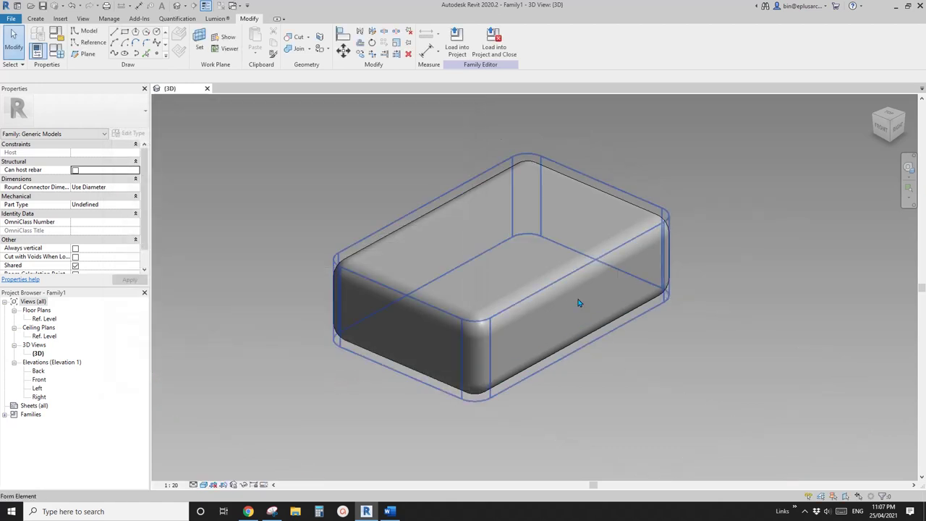
{"action": "middle_click_drag", "start_coordinate": [634, 395], "coordinate": [615, 403], "text": "shift"}
{"action": "middle_click_drag", "start_coordinate": [616, 403], "coordinate": [613, 430]}
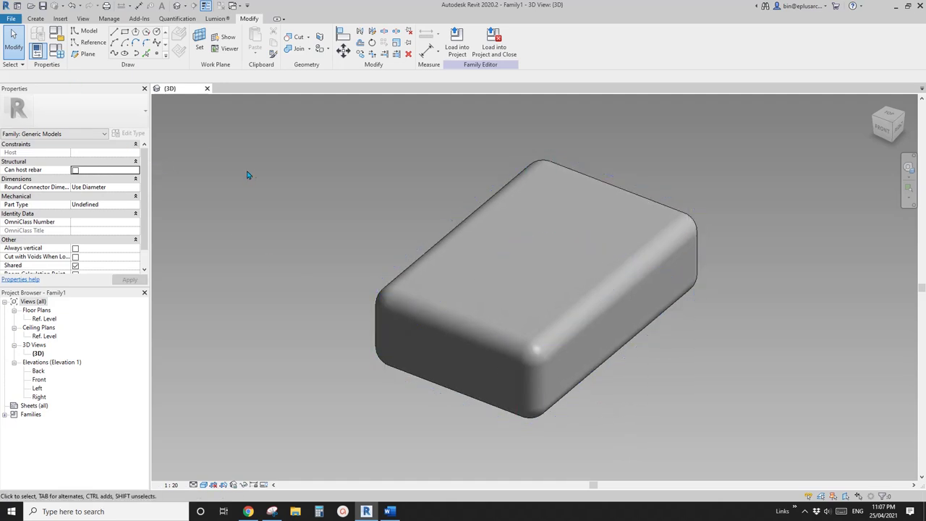
Step: Open the family types beside the model and apply a height H of 1500
{"action": "middle_click_drag", "start_coordinate": [247, 174], "coordinate": [321, 171]}
{"action": "left_click", "coordinate": [57, 52]}
{"action": "left_click_drag", "start_coordinate": [197, 83], "coordinate": [120, 83]}
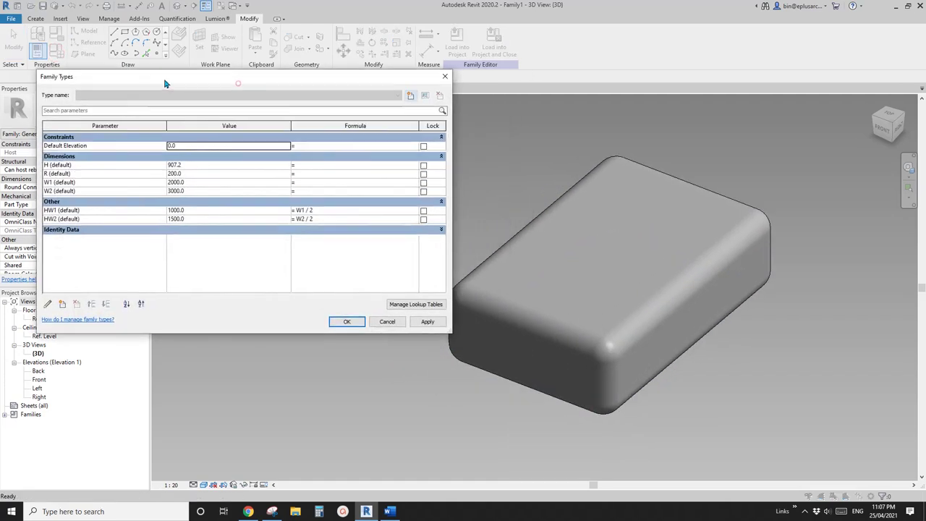
{"action": "left_click_drag", "start_coordinate": [453, 150], "coordinate": [322, 150]}
{"action": "left_click_drag", "start_coordinate": [217, 76], "coordinate": [279, 111]}
{"action": "left_click", "coordinate": [225, 203]}
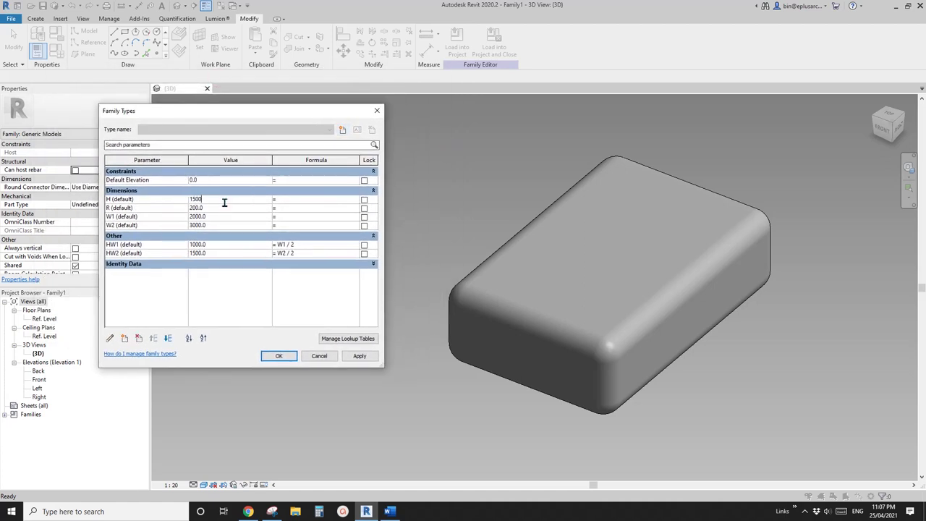
{"action": "left_click", "coordinate": [361, 356]}
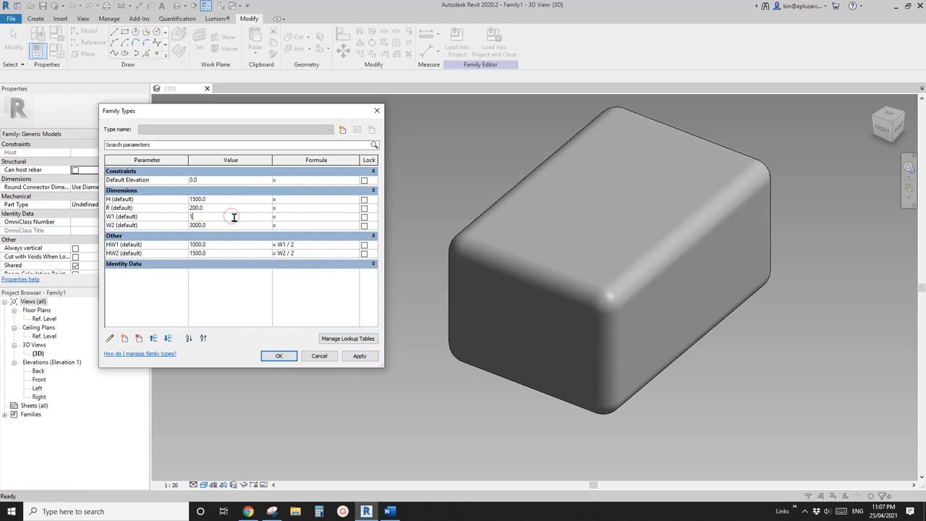
Step: Apply a value of 1000 to the family parameters W1, W2 and H
{"action": "left_click", "coordinate": [362, 358]}
{"action": "left_click", "coordinate": [225, 225]}
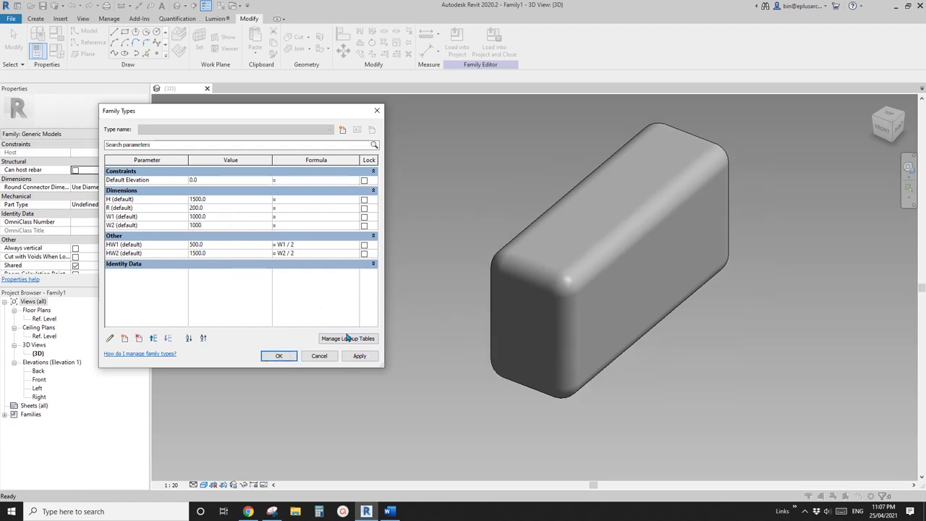
{"action": "left_click", "coordinate": [362, 357]}
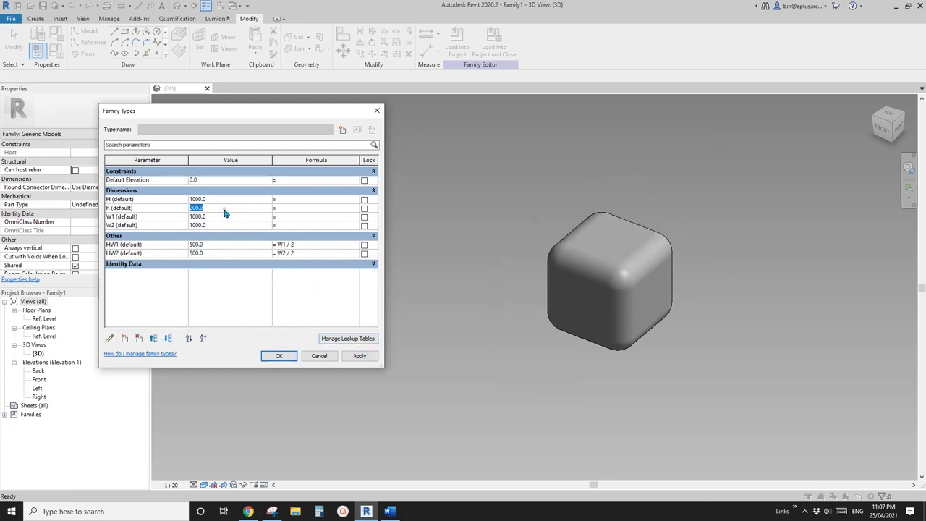
Step: Test the corner radius R with values of 100, 10 and a much larger radius
{"action": "left_click", "coordinate": [374, 356]}
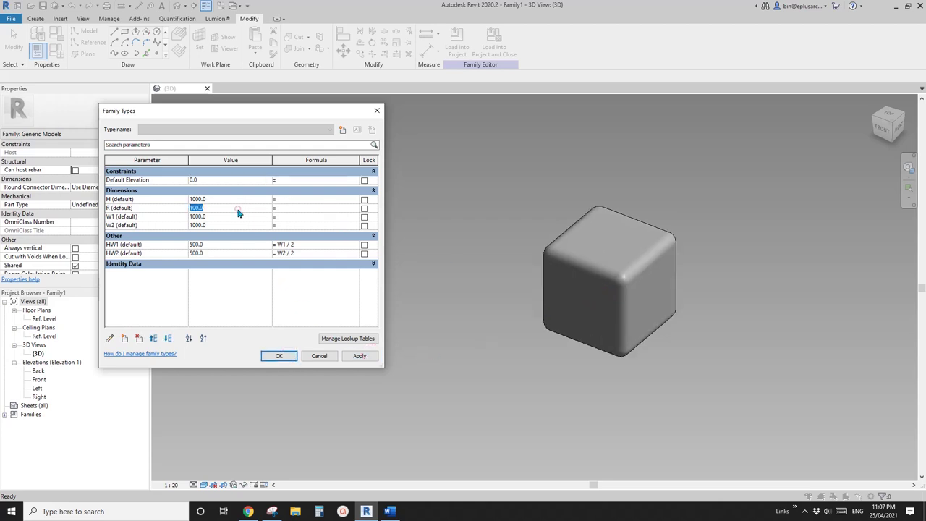
{"action": "left_click", "coordinate": [360, 356]}
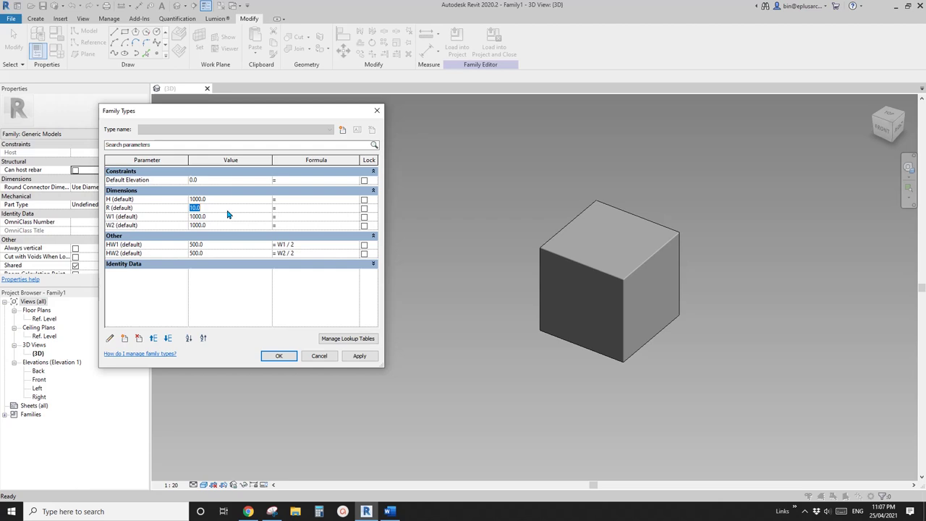
{"action": "left_click", "coordinate": [363, 357]}
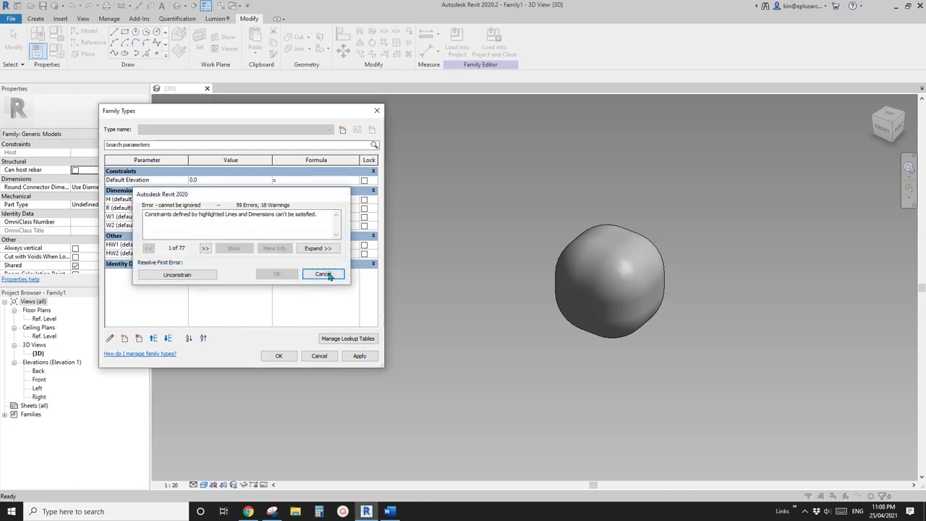
{"action": "left_click", "coordinate": [324, 274]}
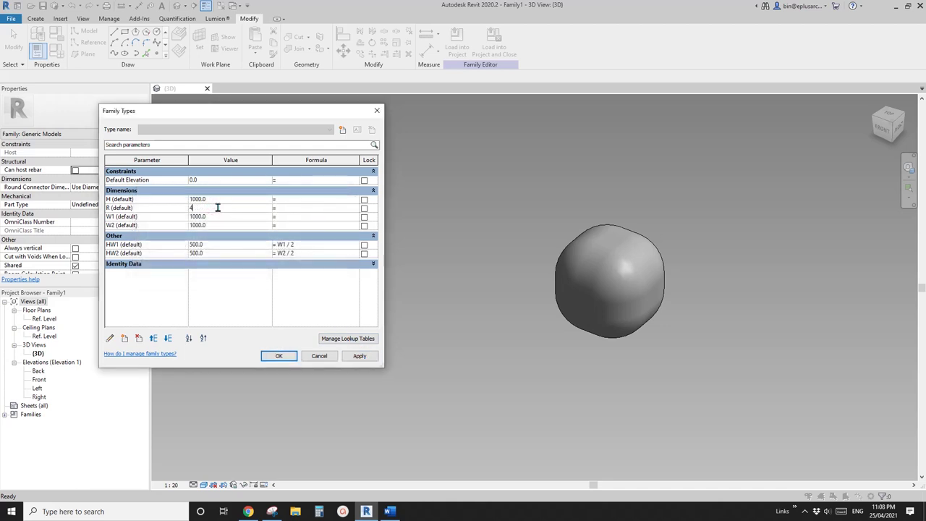
Step: Set the corner radius R to 499 and accept the family types
{"action": "left_click", "coordinate": [367, 362]}
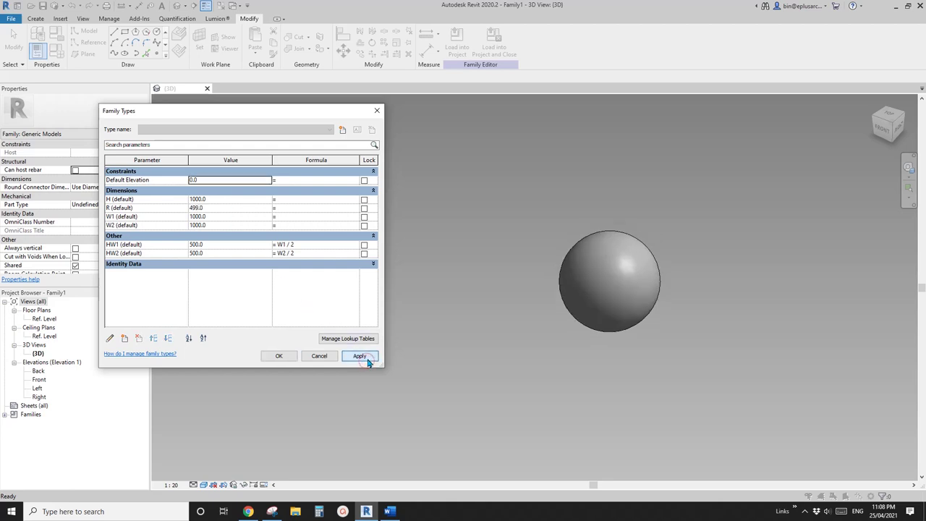
{"action": "left_click", "coordinate": [286, 354]}
{"action": "middle_click_drag", "start_coordinate": [579, 345], "coordinate": [502, 343]}
{"action": "scroll", "coordinate": [503, 334], "scroll_direction": "up", "scroll_amount": 3}
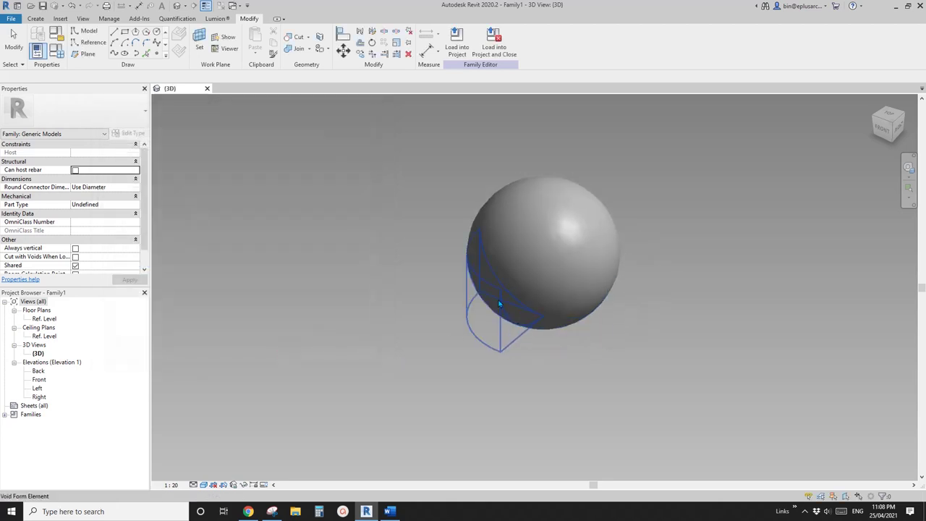
Step: Set the corner radius R to 50 in the family types, apply it and accept the change
{"action": "middle_click_drag", "start_coordinate": [474, 314], "coordinate": [470, 346]}
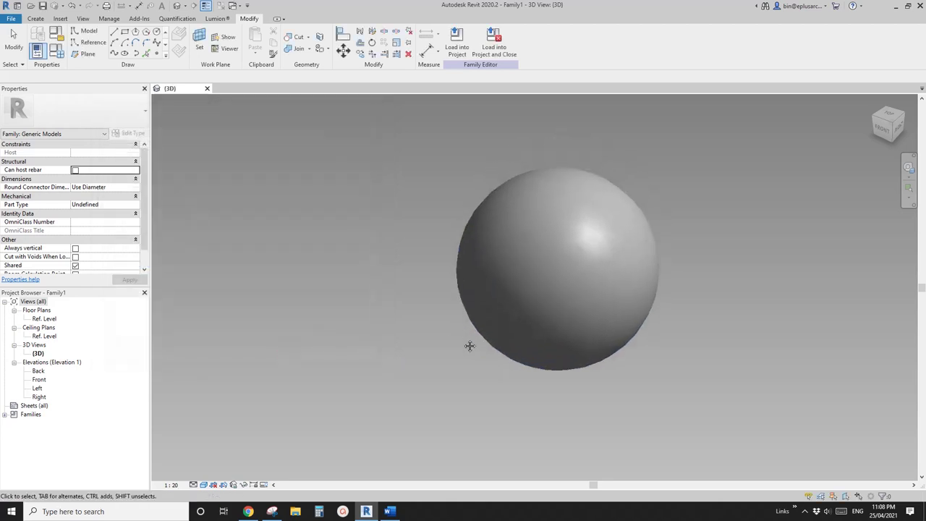
{"action": "left_click", "coordinate": [61, 55]}
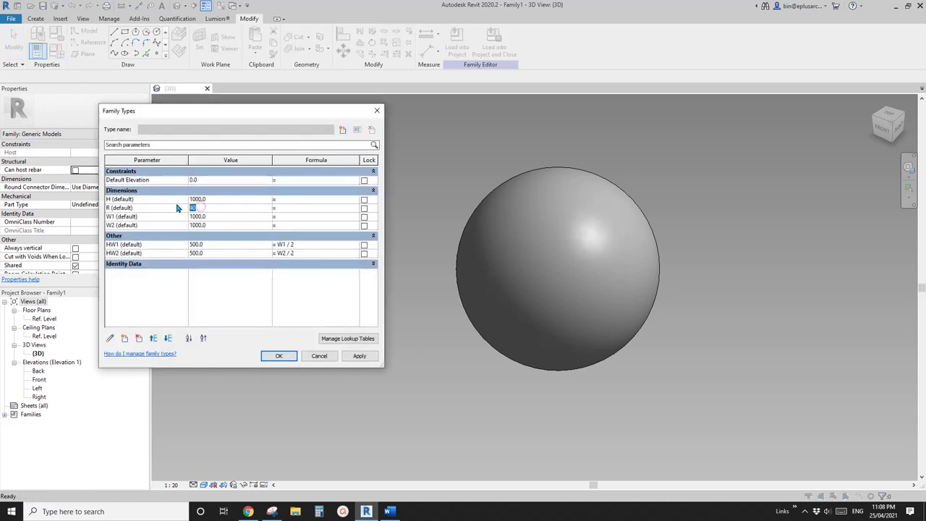
{"action": "left_click", "coordinate": [366, 360]}
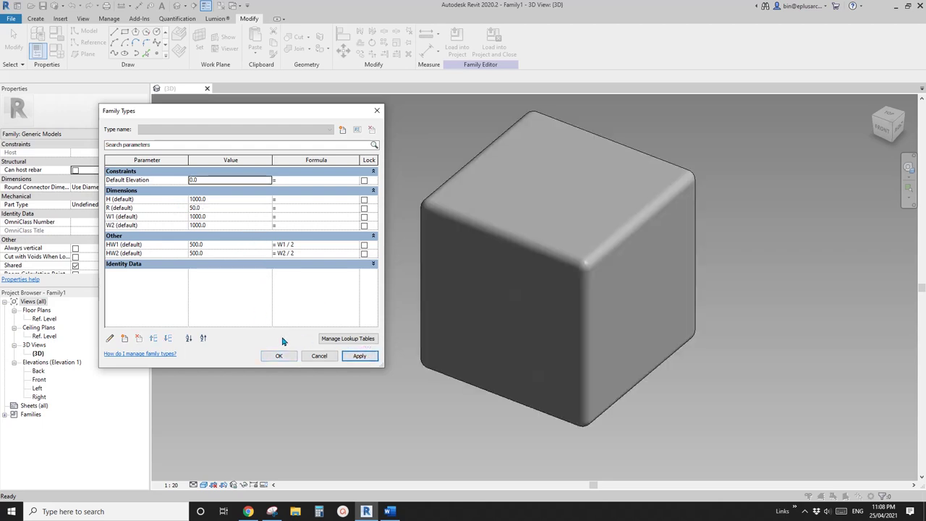
{"action": "left_click", "coordinate": [281, 356]}
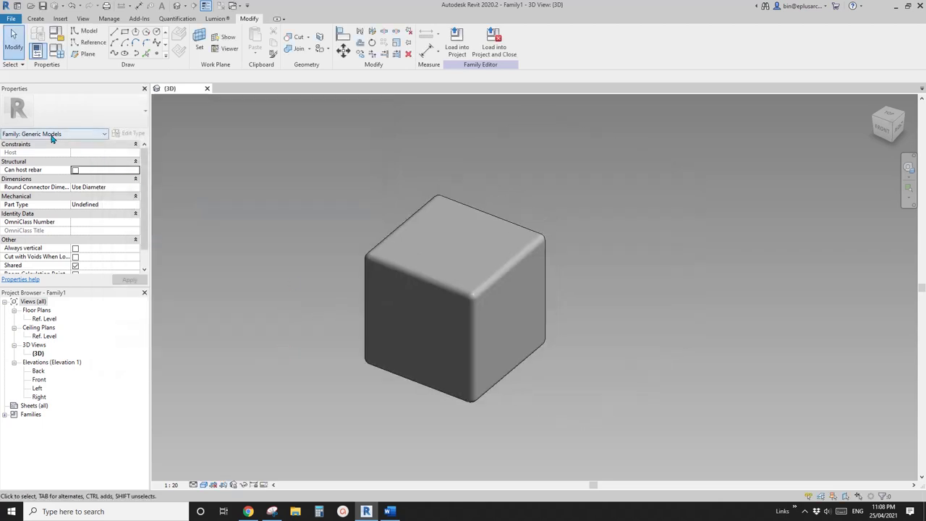
Step: Examine the rounded edges and corners of the box from several angles, including from below
{"action": "scroll", "coordinate": [336, 281], "scroll_direction": "down", "scroll_amount": 2}
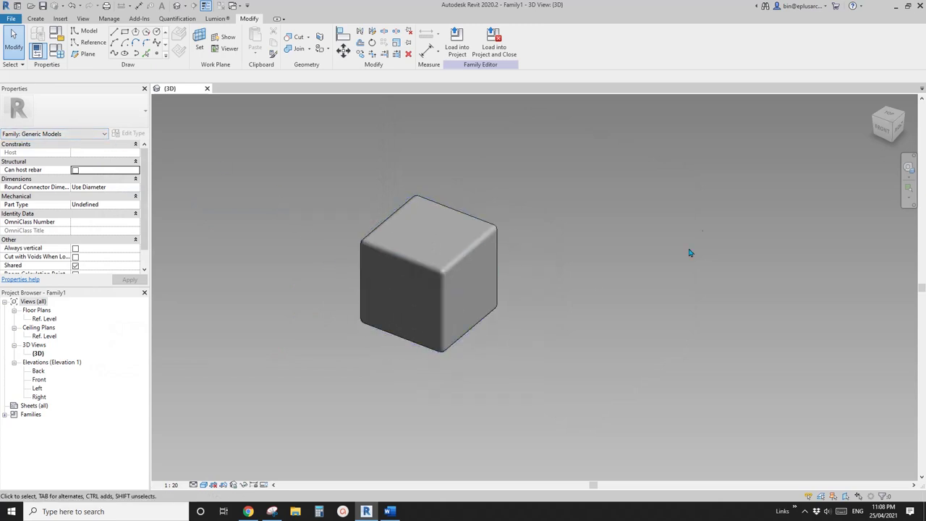
{"action": "middle_click_drag", "start_coordinate": [566, 254], "coordinate": [503, 159], "text": "shift"}
{"action": "middle_click_drag", "start_coordinate": [498, 87], "coordinate": [487, 279], "text": "shift"}
{"action": "scroll", "coordinate": [488, 278], "scroll_direction": "up", "scroll_amount": 2}
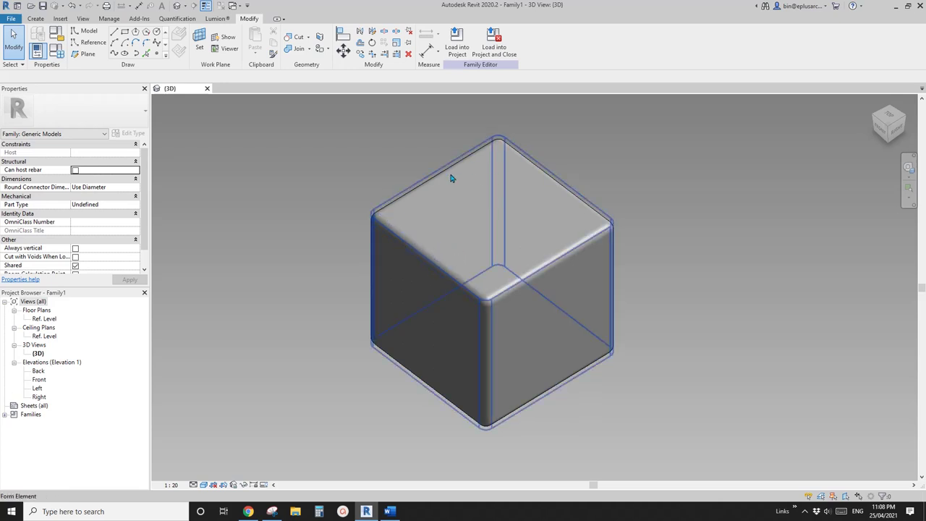
{"action": "middle_click_drag", "start_coordinate": [664, 236], "coordinate": [655, 311], "text": "shift"}
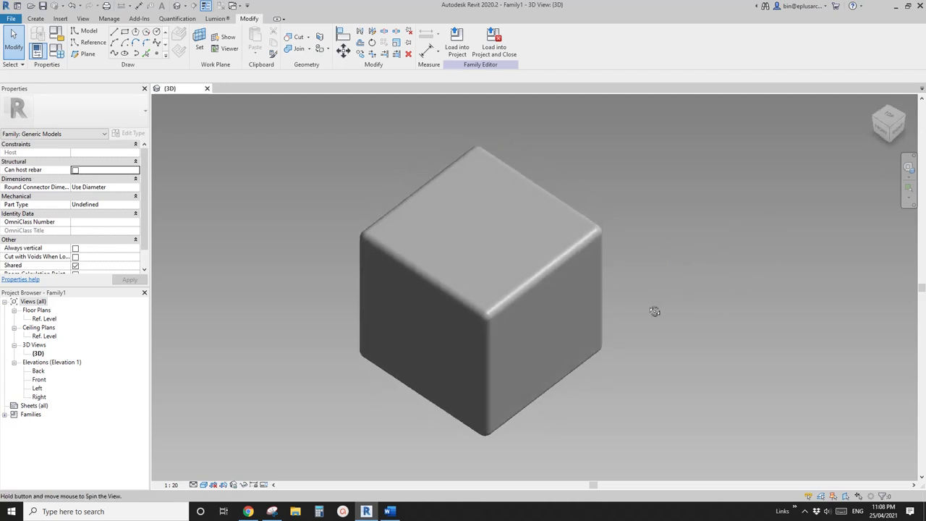